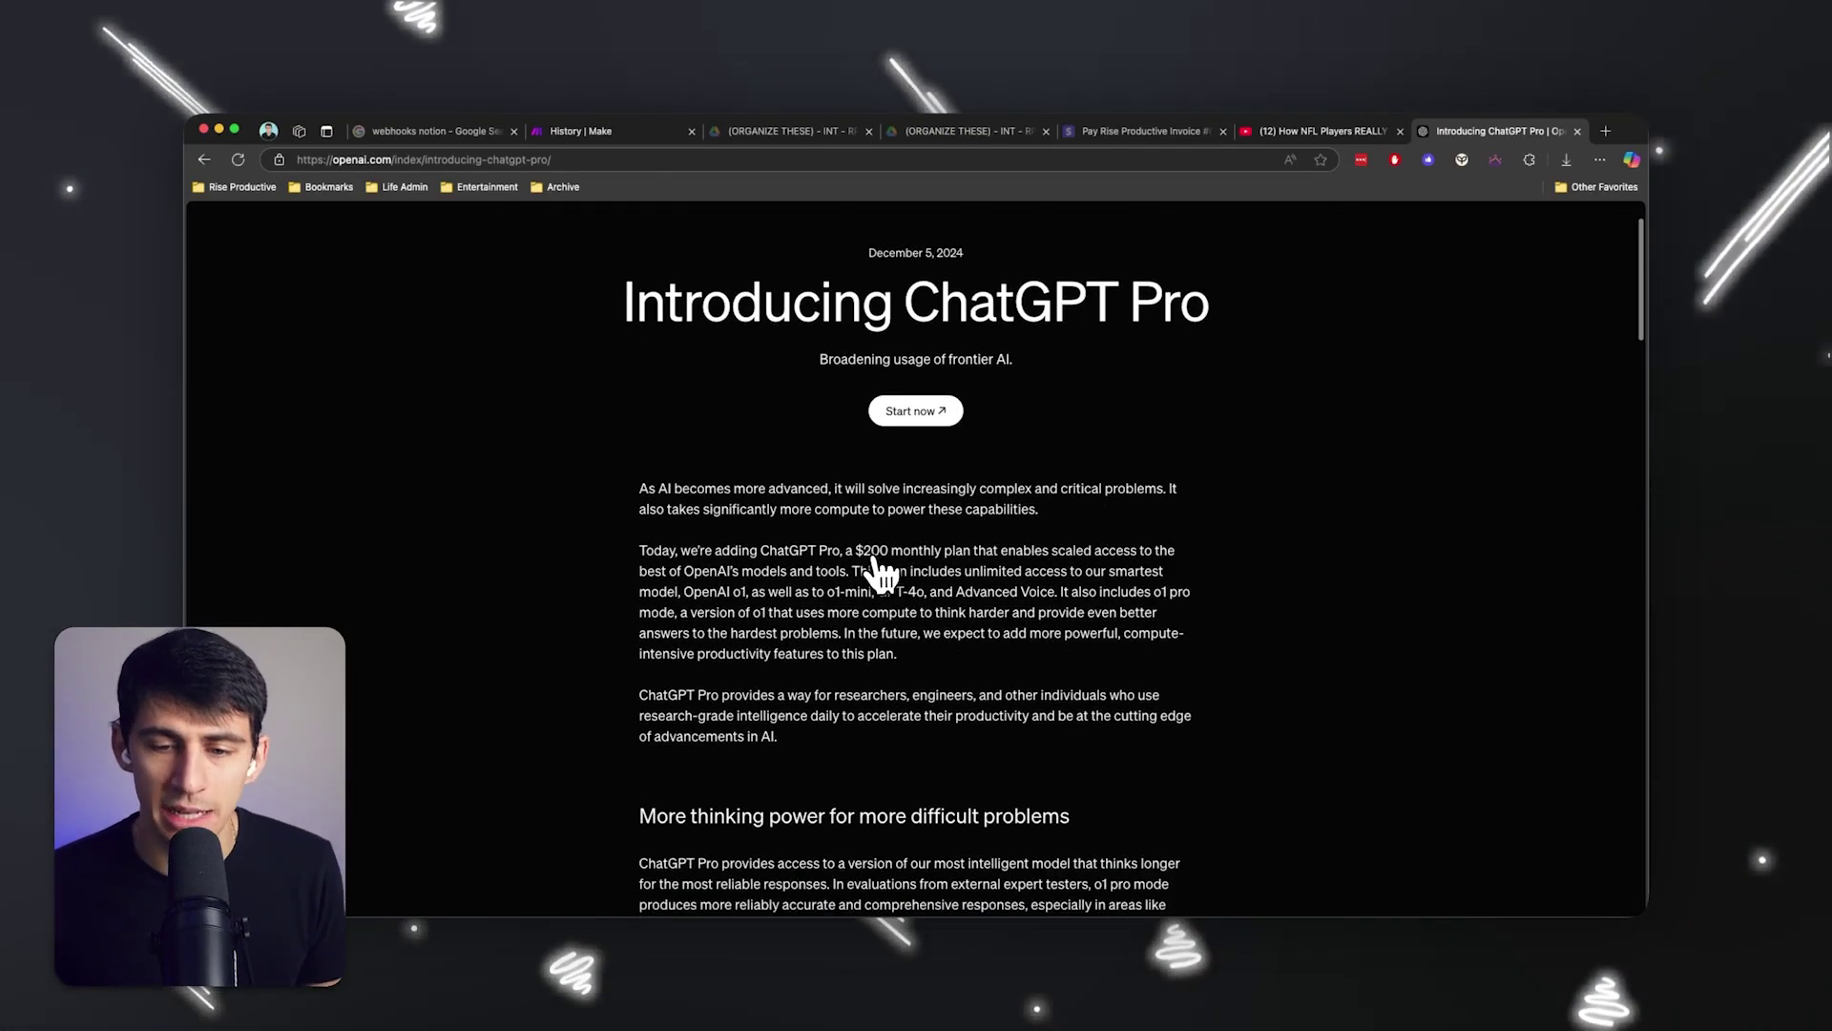
Scroll to the pass@1 and 4/4 reliability charts for o1-preview, o1 and o1 pro, reading bar values.
{"action": "scroll", "coordinate": [933, 565], "scroll_direction": "down", "scroll_amount": 5}
{"action": "scroll", "coordinate": [868, 572], "scroll_direction": "down", "scroll_amount": 5}
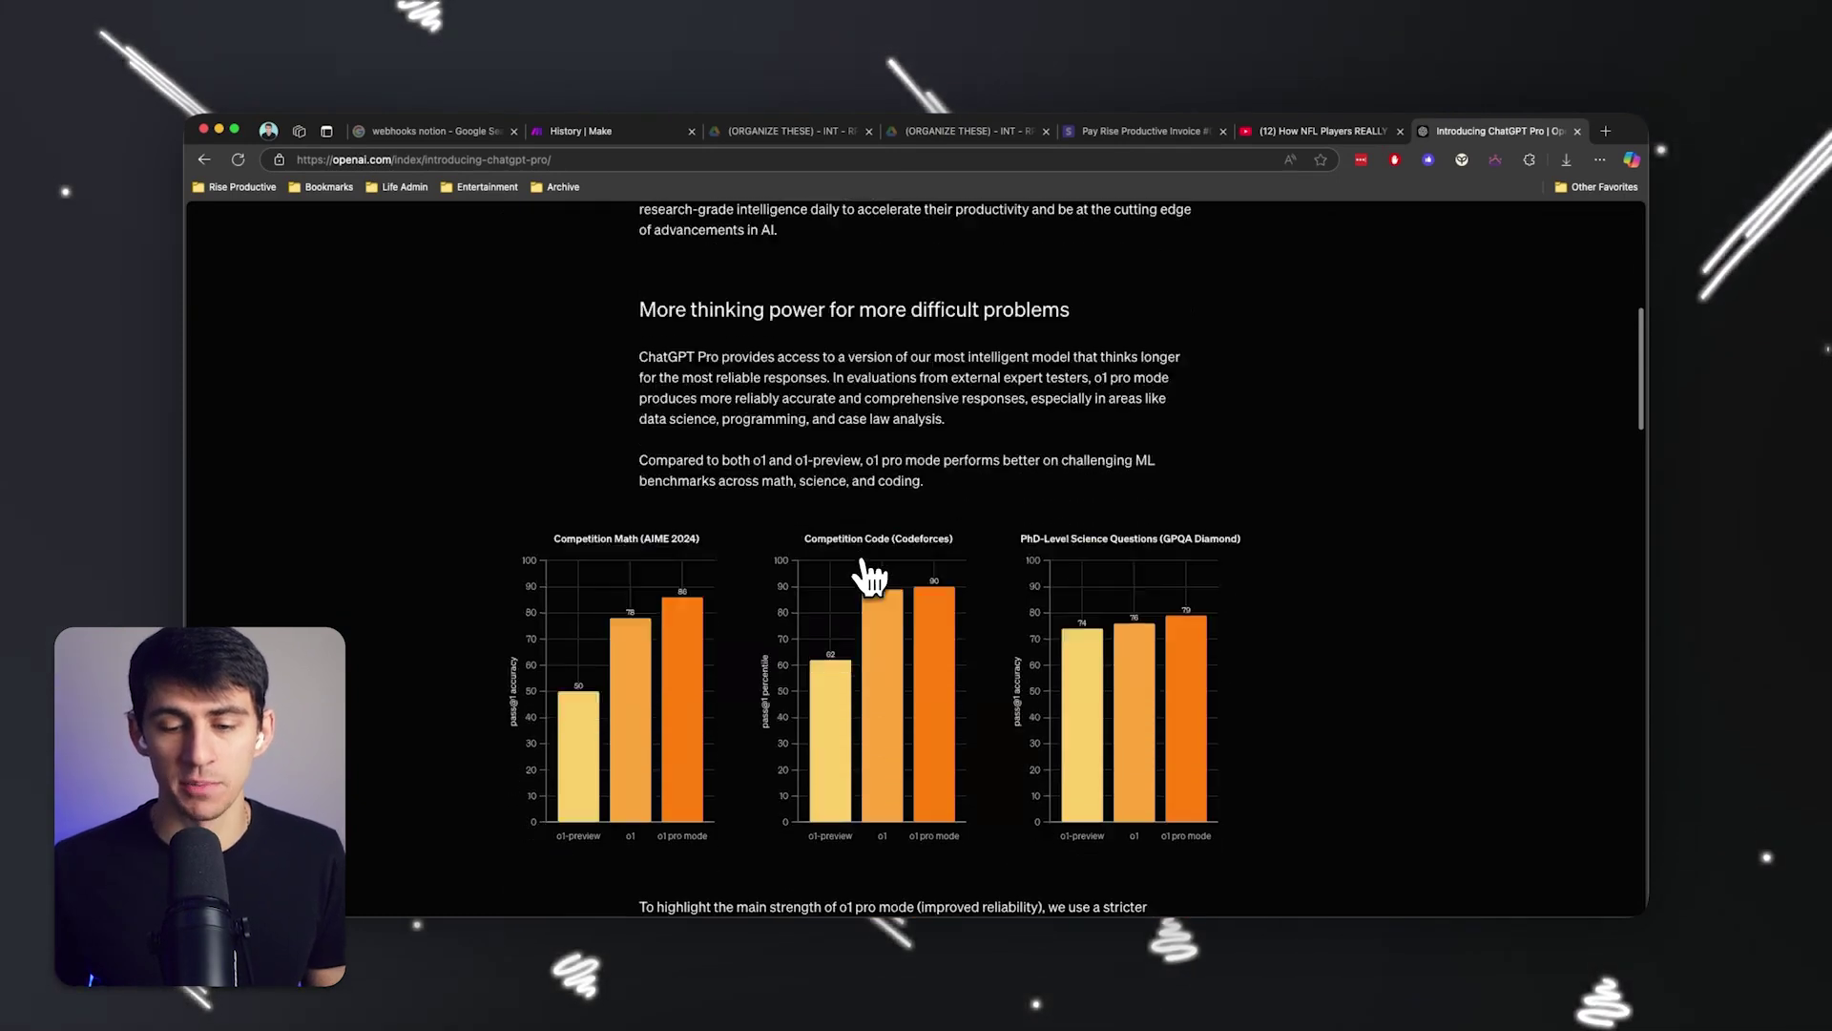
{"action": "scroll", "coordinate": [1084, 672], "scroll_direction": "up", "scroll_amount": 5}
{"action": "scroll", "coordinate": [1096, 570], "scroll_direction": "down", "scroll_amount": 2}
{"action": "scroll", "coordinate": [1096, 569], "scroll_direction": "down", "scroll_amount": 4}
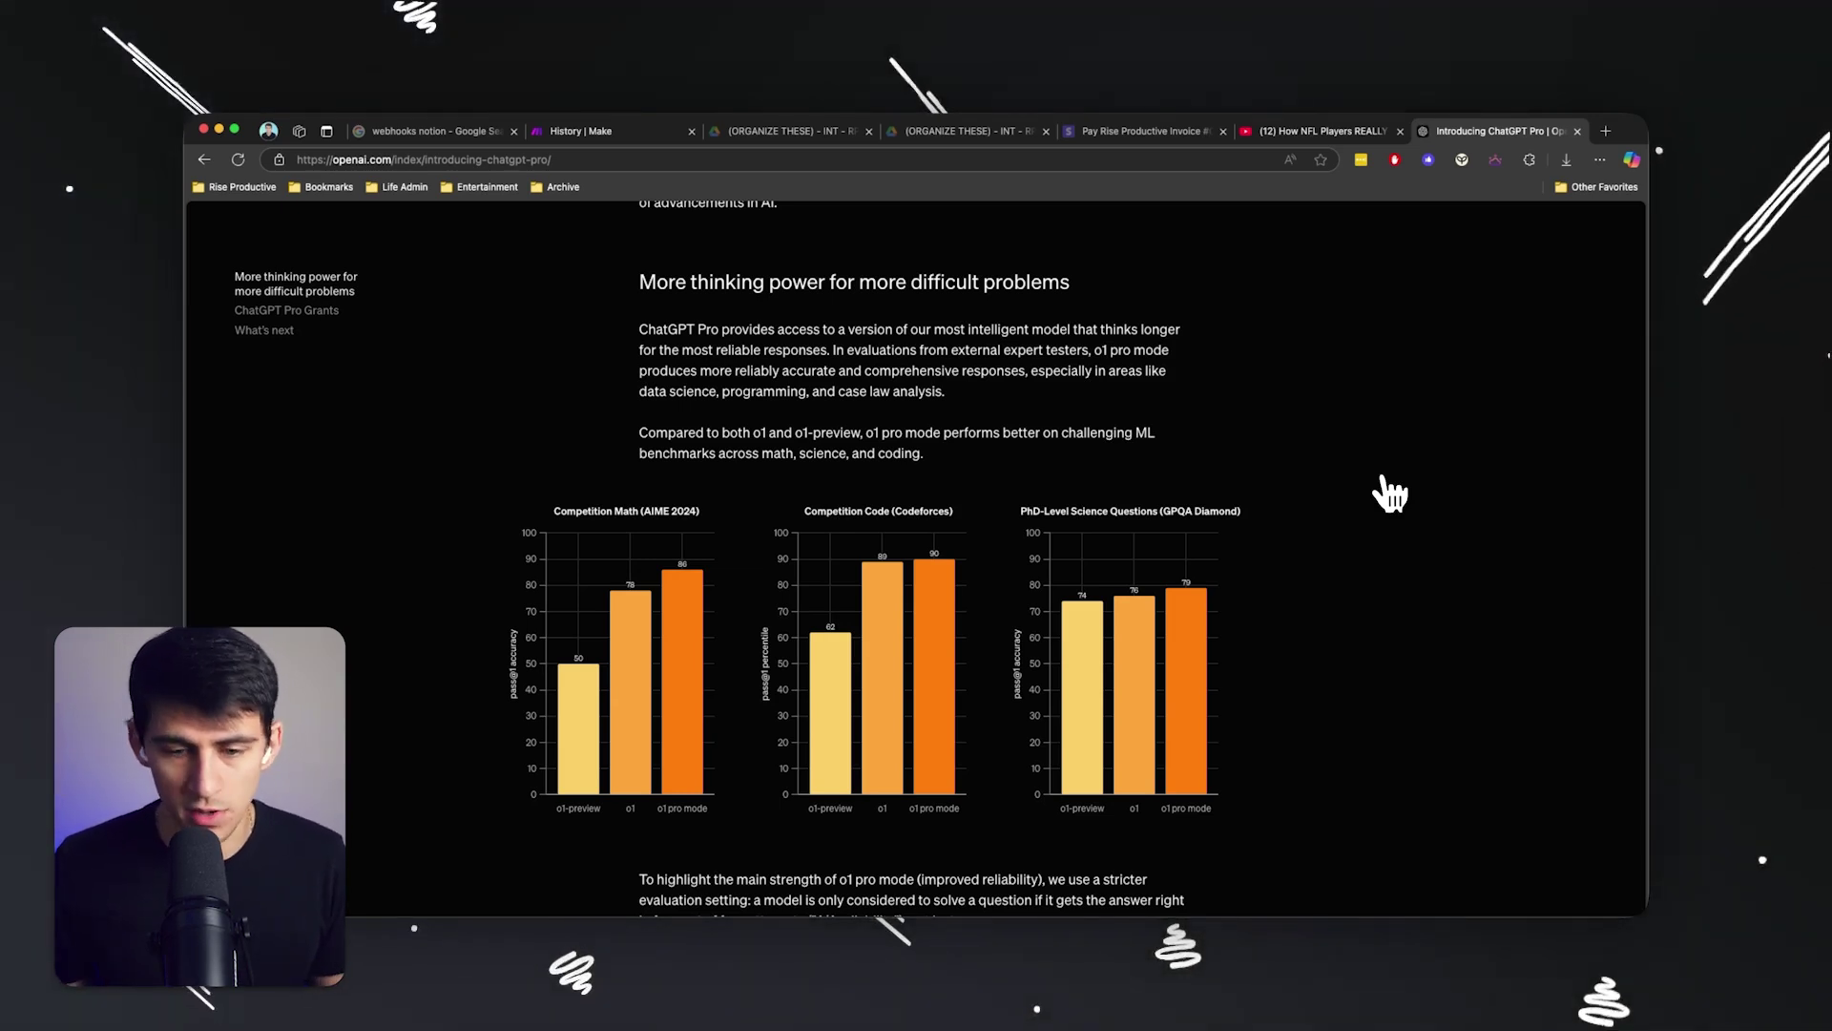
{"action": "scroll", "coordinate": [1417, 493], "scroll_direction": "down", "scroll_amount": 2}
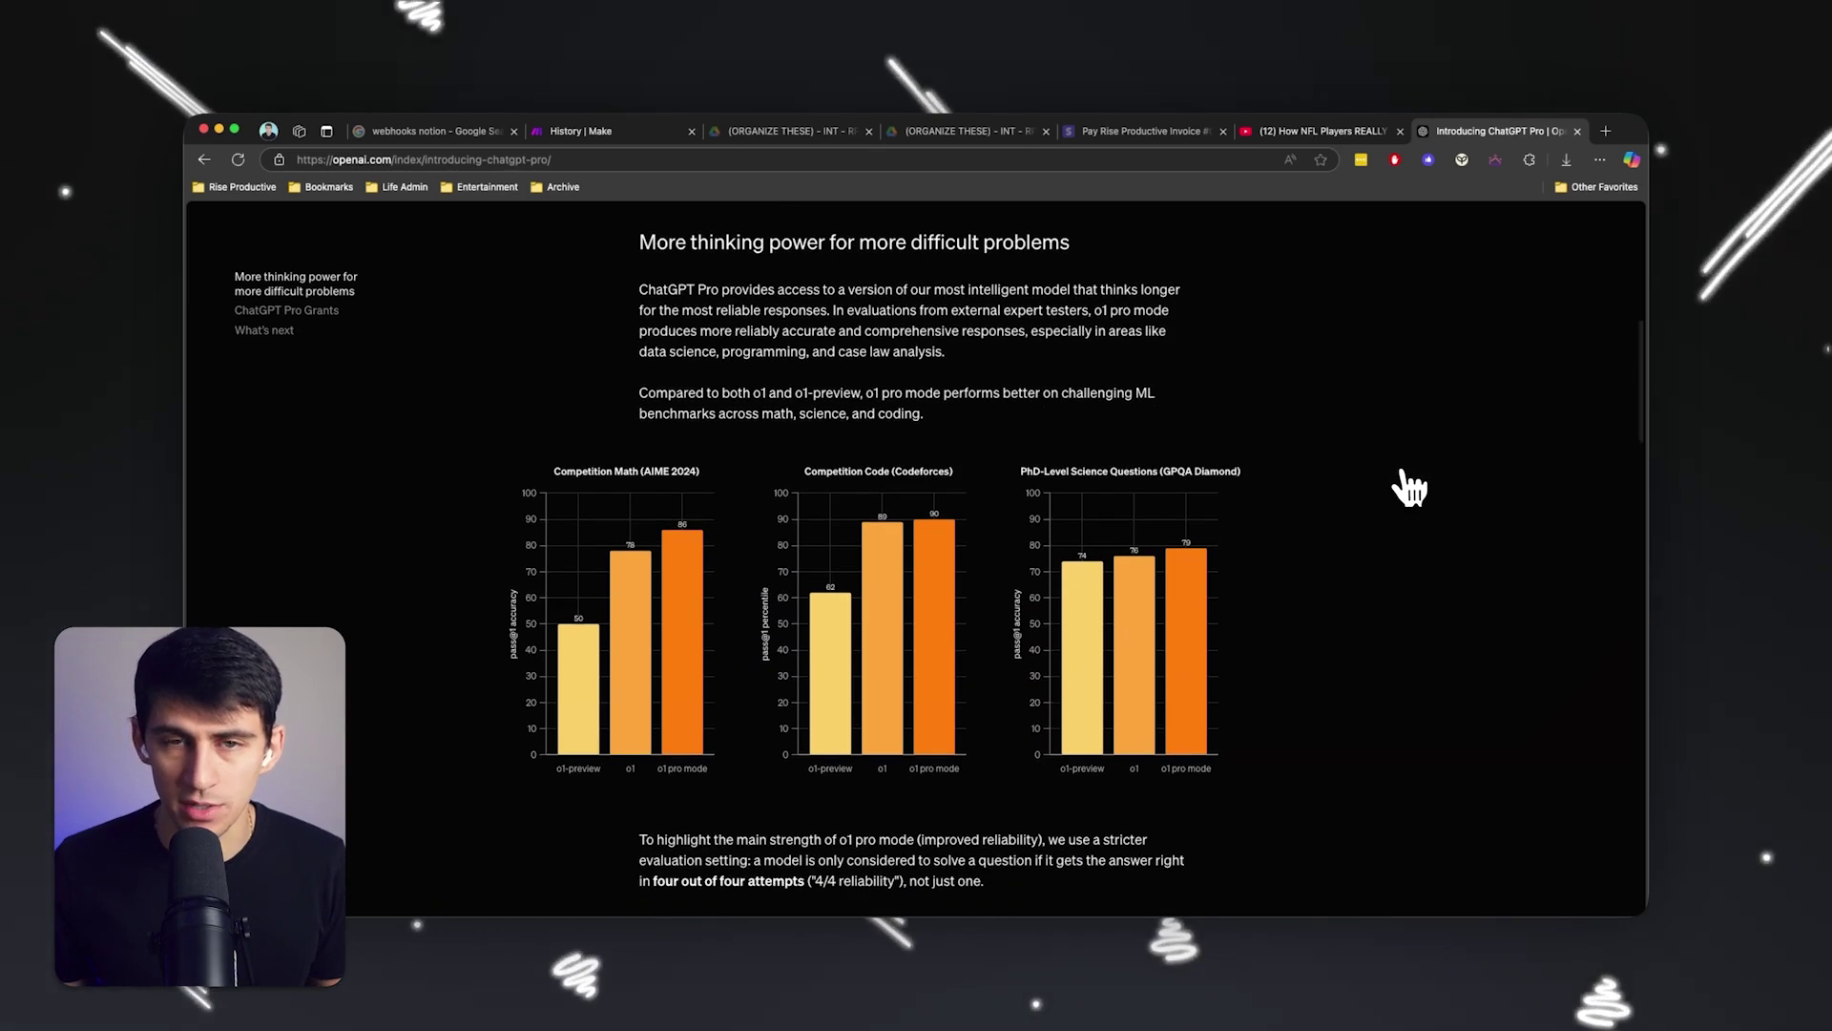
{"action": "scroll", "coordinate": [1407, 489], "scroll_direction": "down", "scroll_amount": 8}
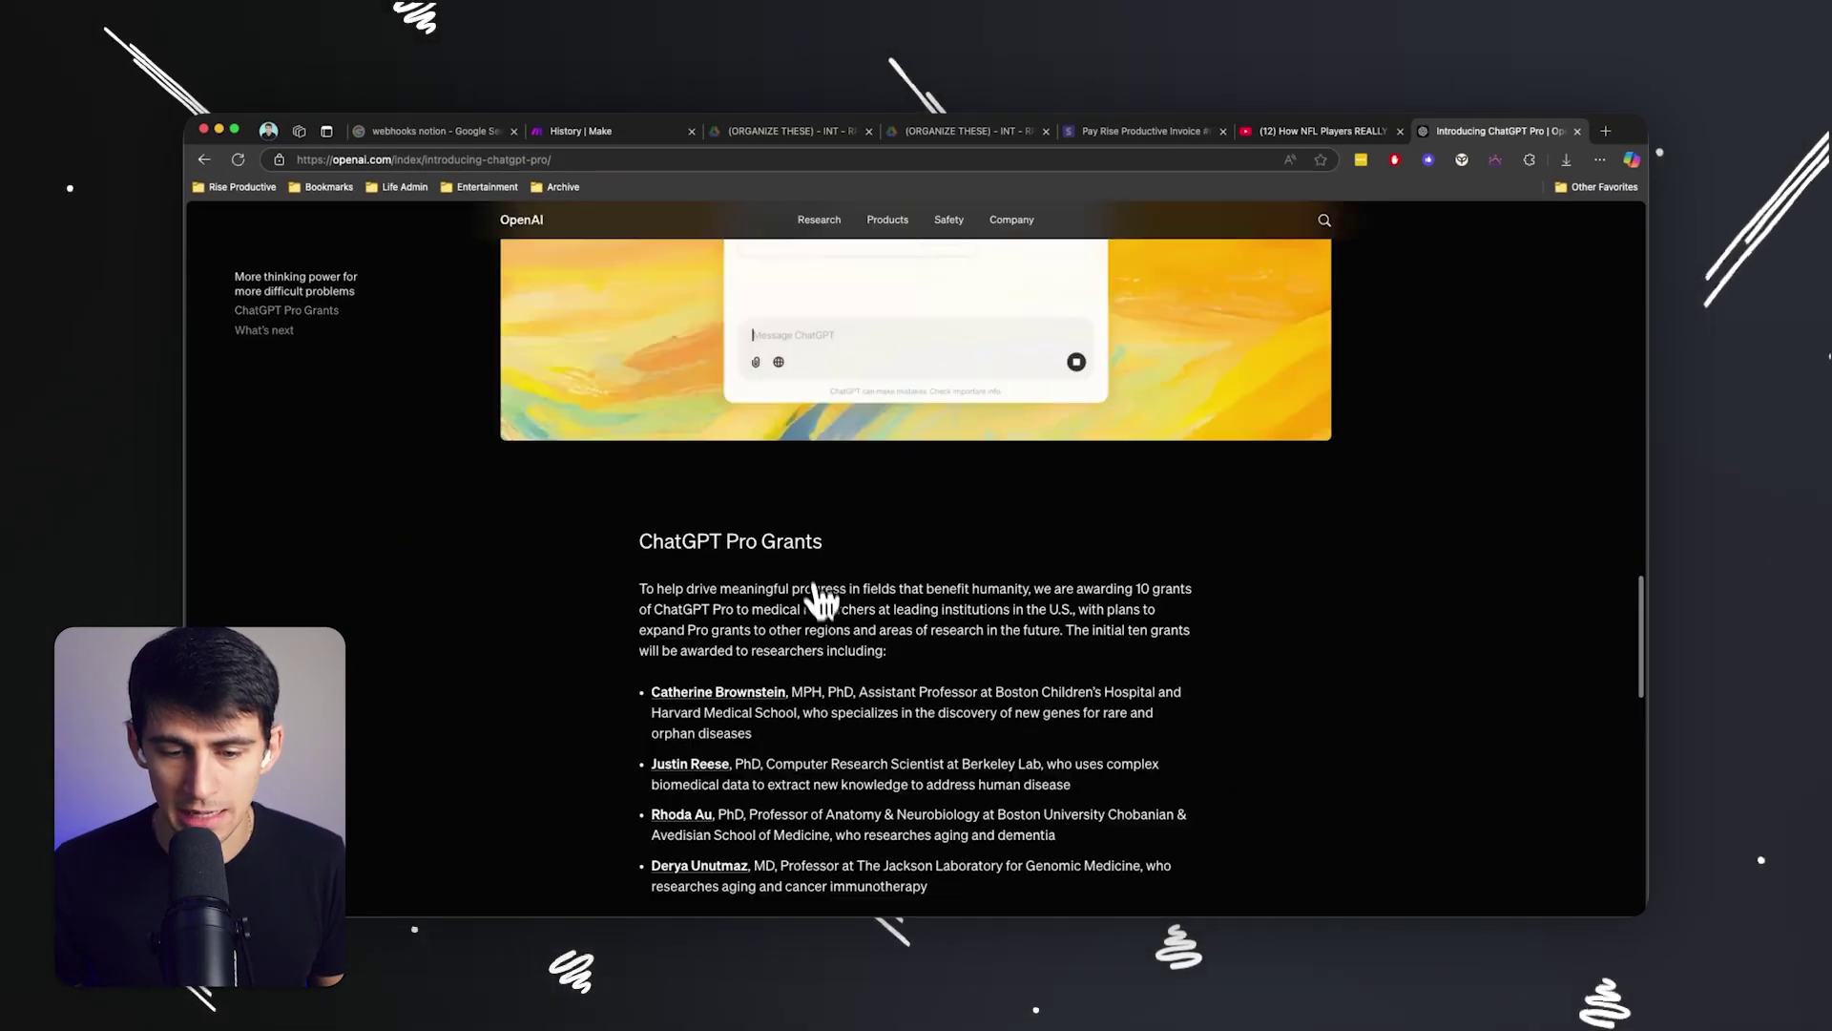
{"action": "scroll", "coordinate": [821, 601], "scroll_direction": "up", "scroll_amount": 4}
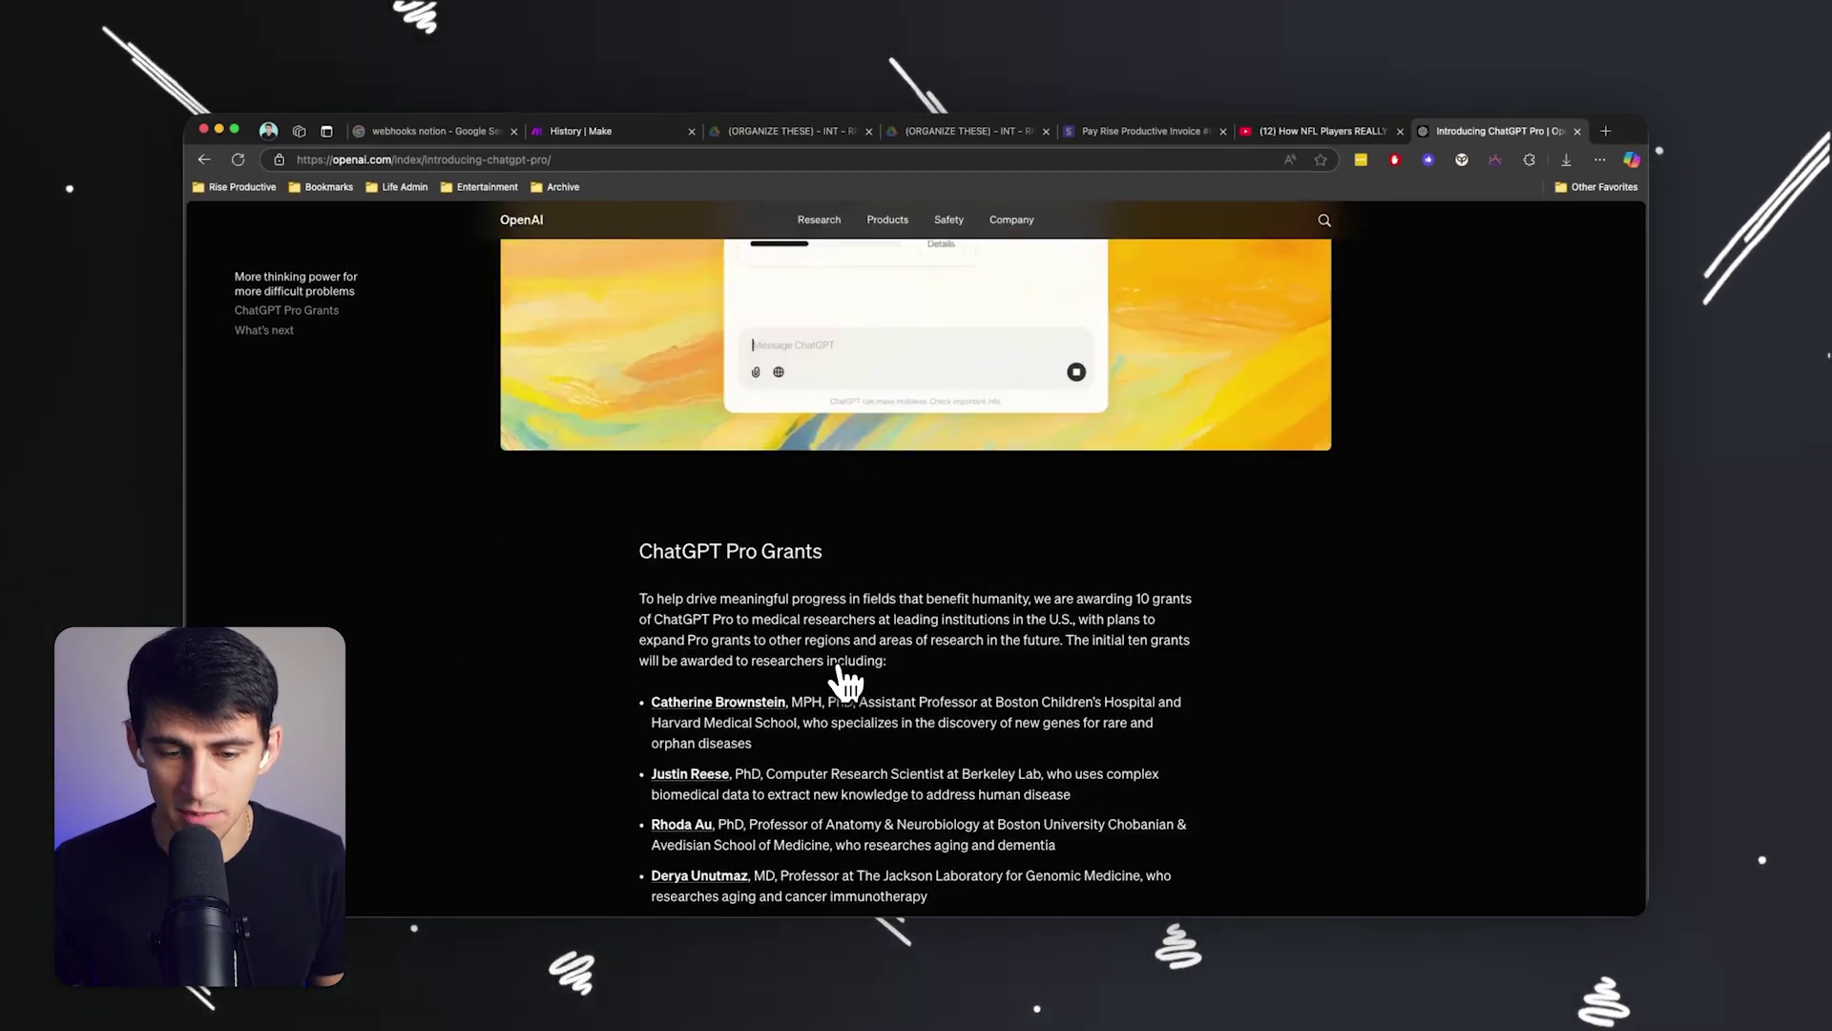
{"action": "scroll", "coordinate": [949, 544], "scroll_direction": "up", "scroll_amount": 15}
{"action": "scroll", "coordinate": [871, 667], "scroll_direction": "down", "scroll_amount": 8}
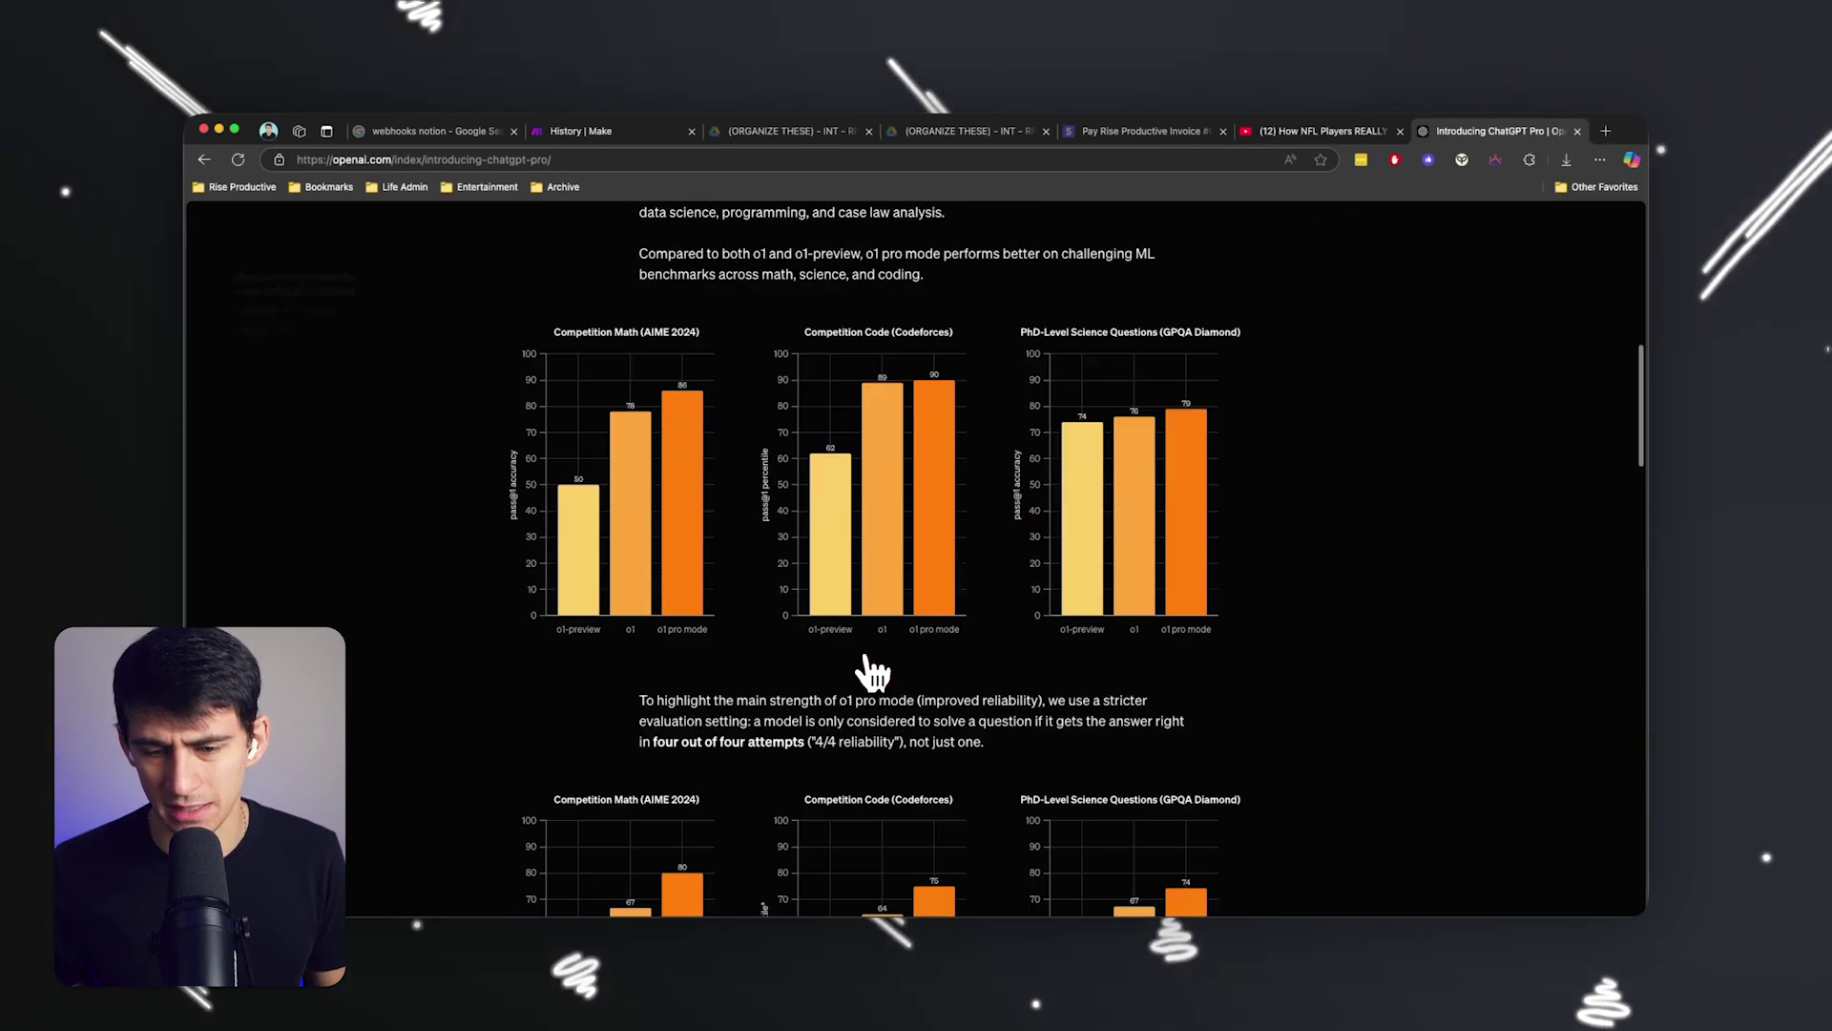
{"action": "mouse_move", "coordinate": [924, 553]}
{"action": "mouse_move", "coordinate": [1204, 534]}
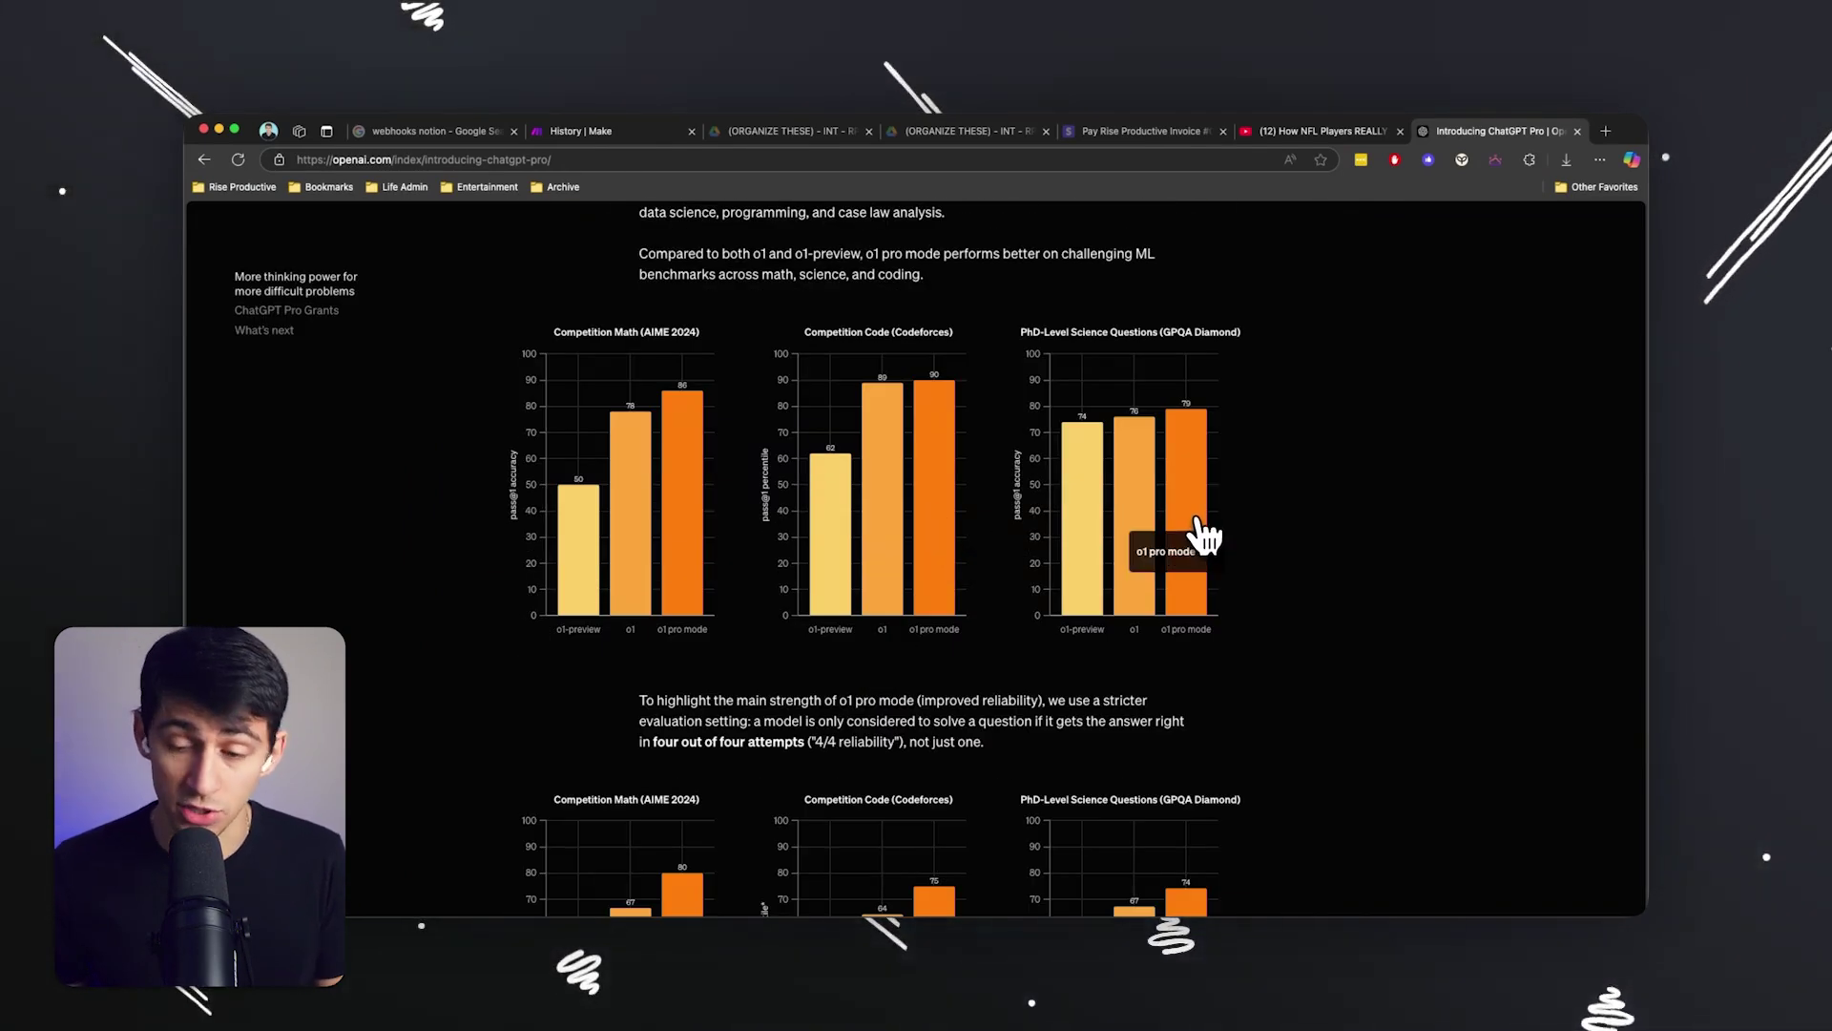
{"action": "scroll", "coordinate": [1192, 520], "scroll_direction": "down", "scroll_amount": 2}
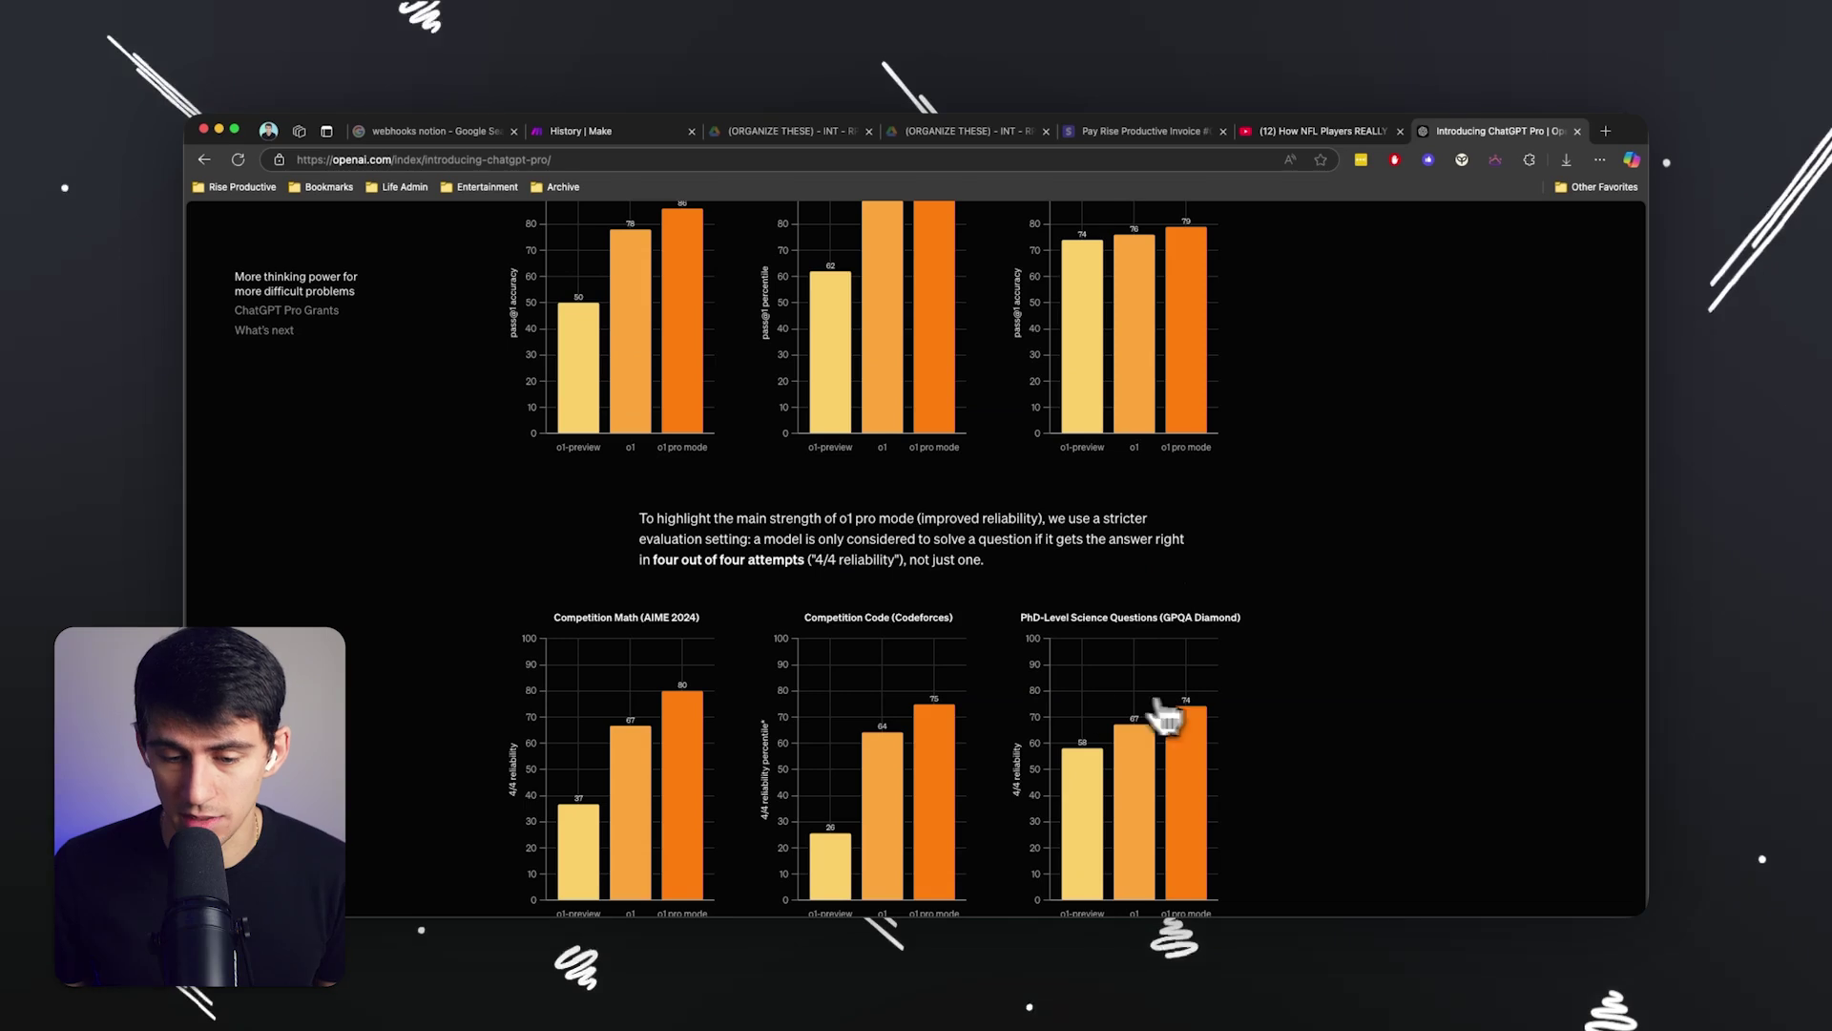
{"action": "scroll", "coordinate": [925, 642], "scroll_direction": "down", "scroll_amount": 1}
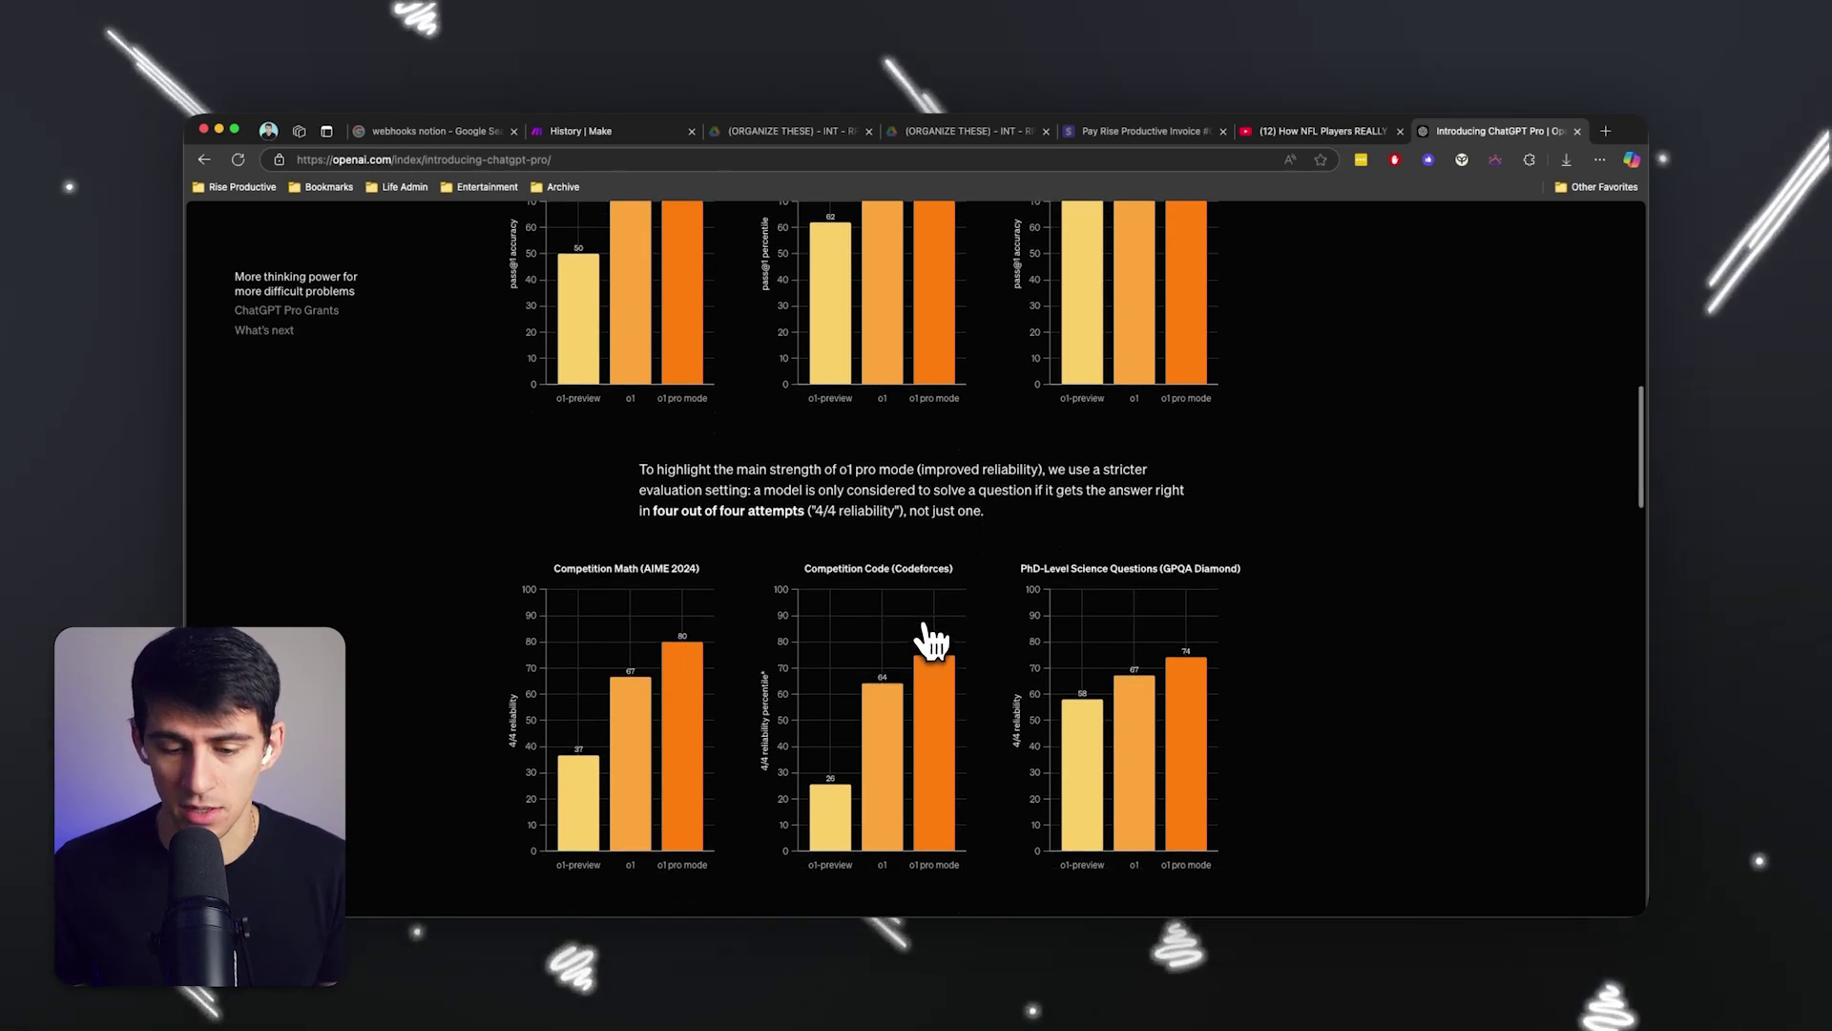
{"action": "mouse_move", "coordinate": [926, 722]}
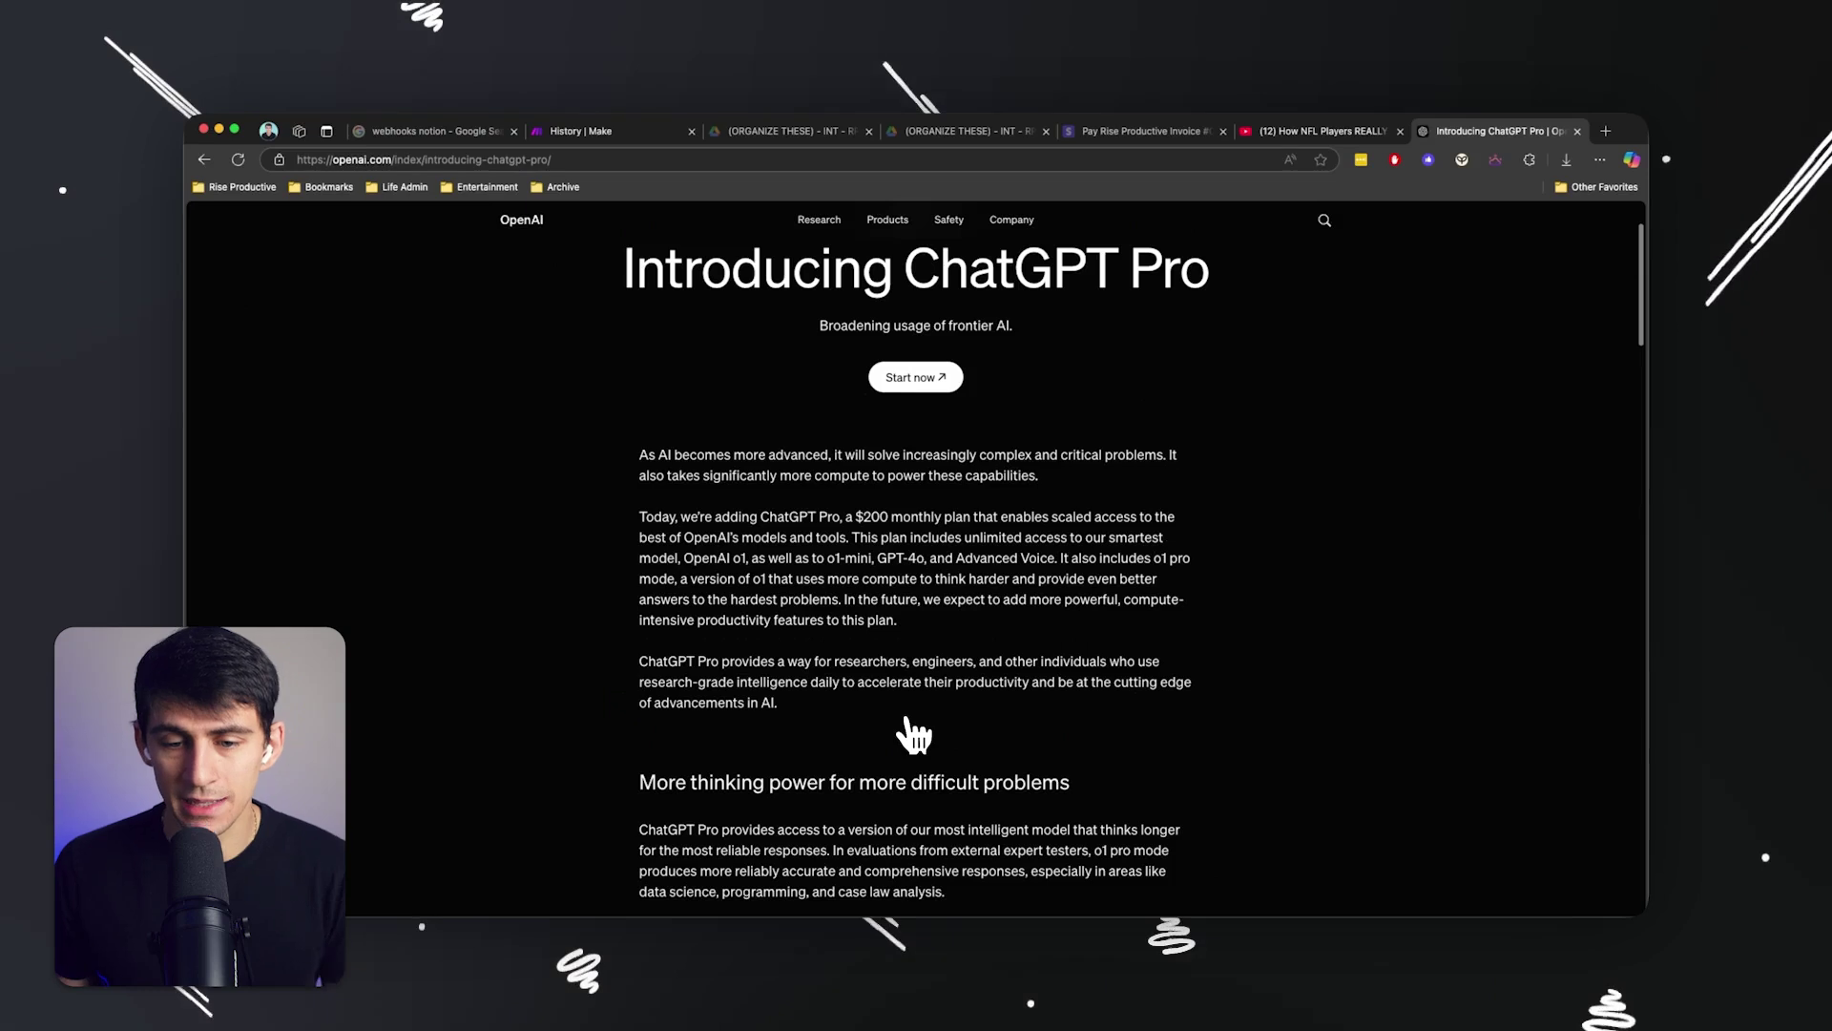
{"action": "scroll", "coordinate": [960, 736], "scroll_direction": "down", "scroll_amount": 5}
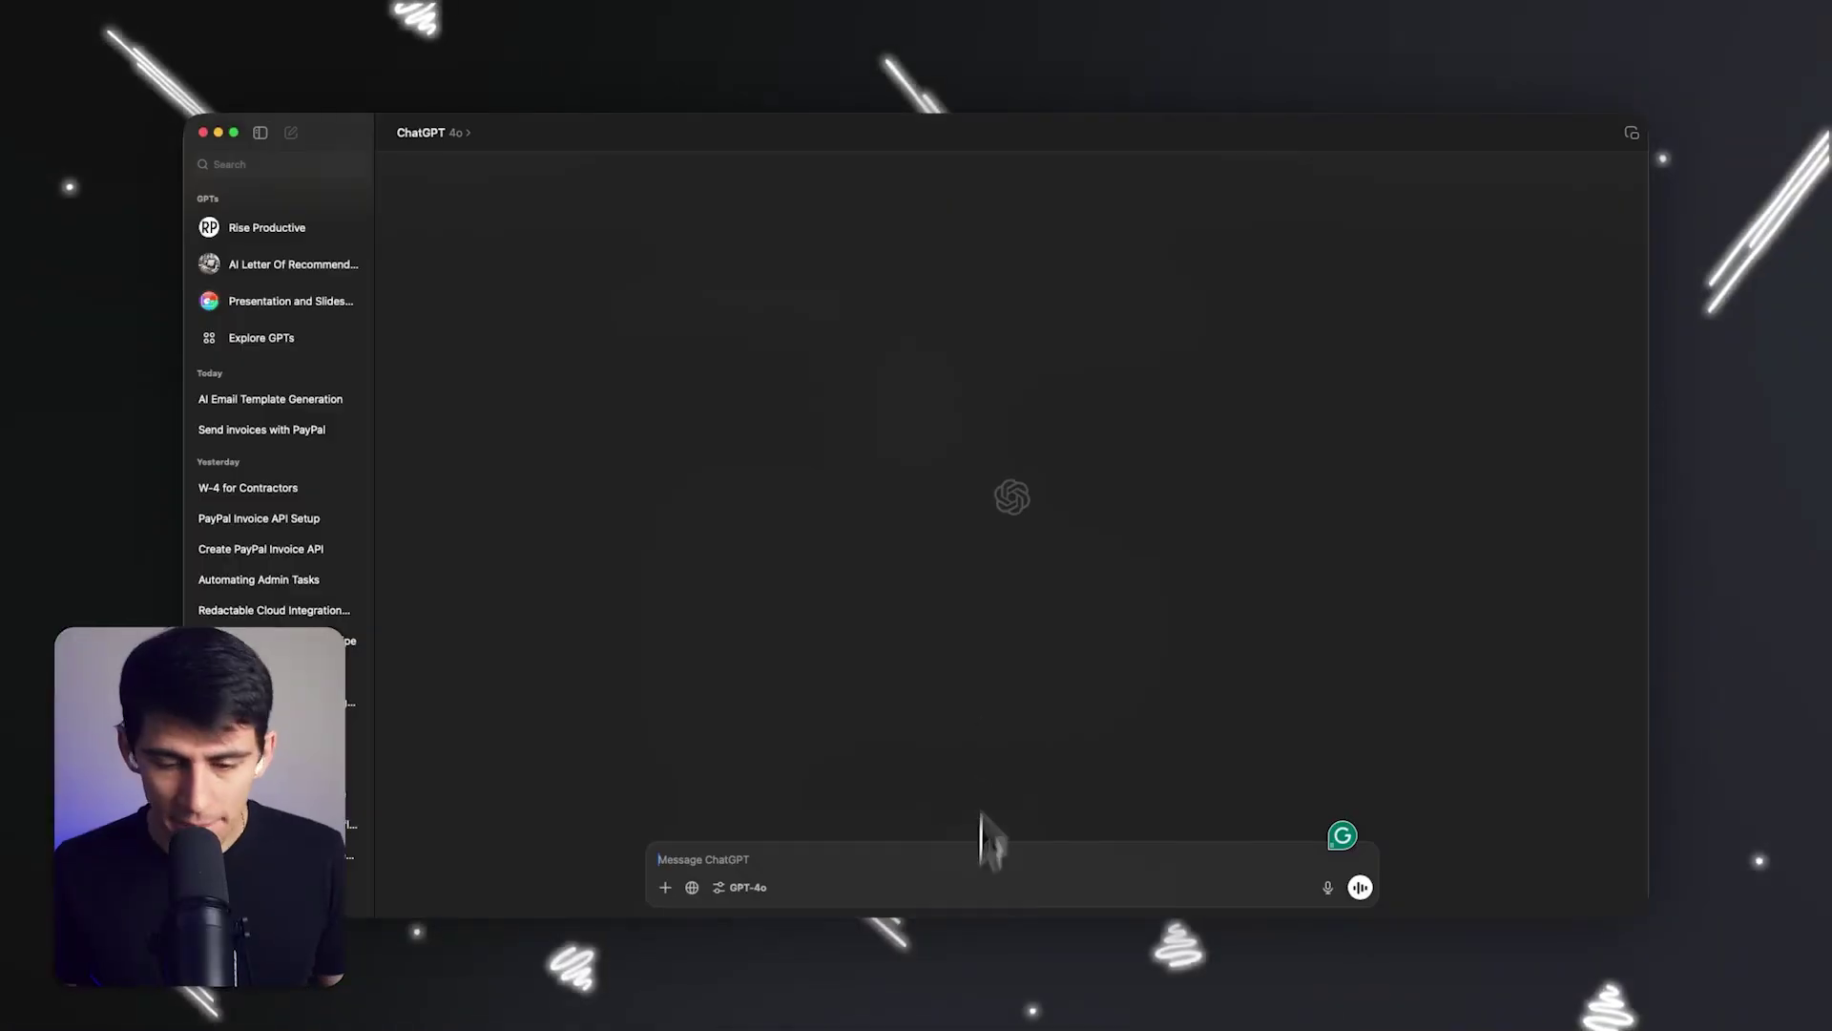
Toggle web search on and off, check the GPT-4o model menu, then send the video-script request.
{"action": "left_click", "coordinate": [513, 879]}
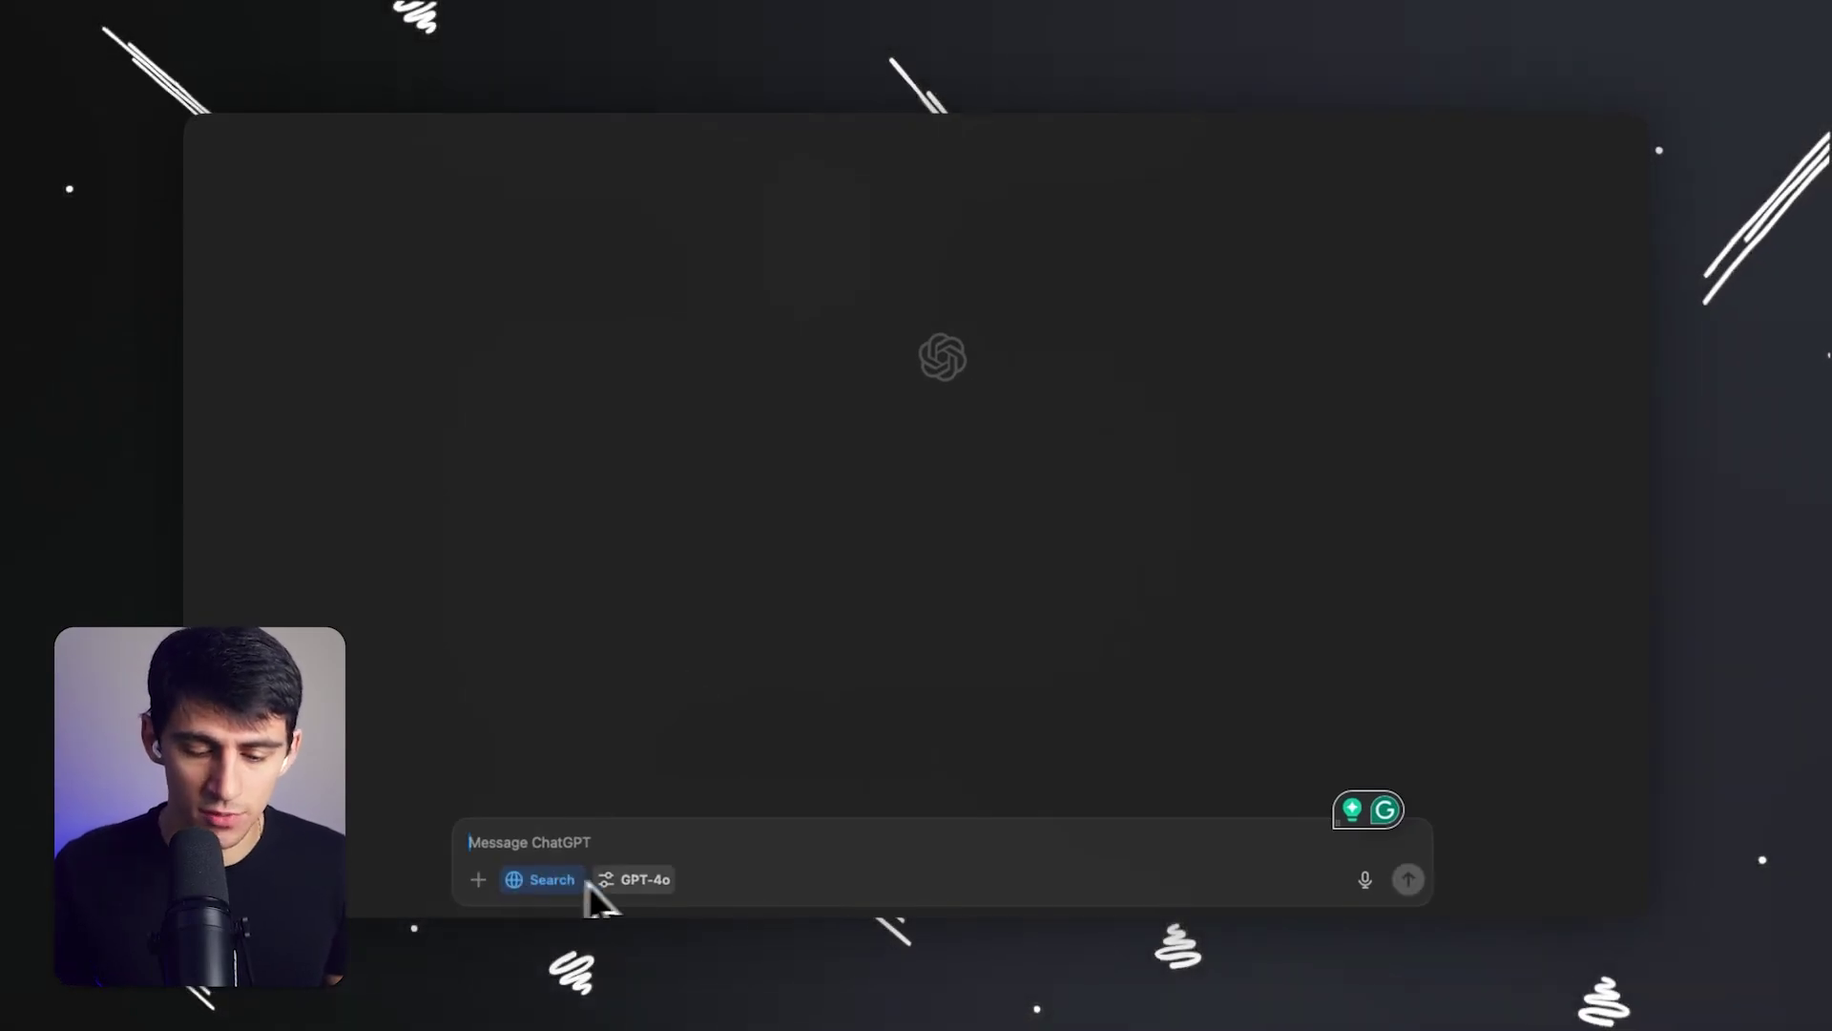
{"action": "left_click", "coordinate": [630, 879]}
{"action": "left_click", "coordinate": [504, 811]}
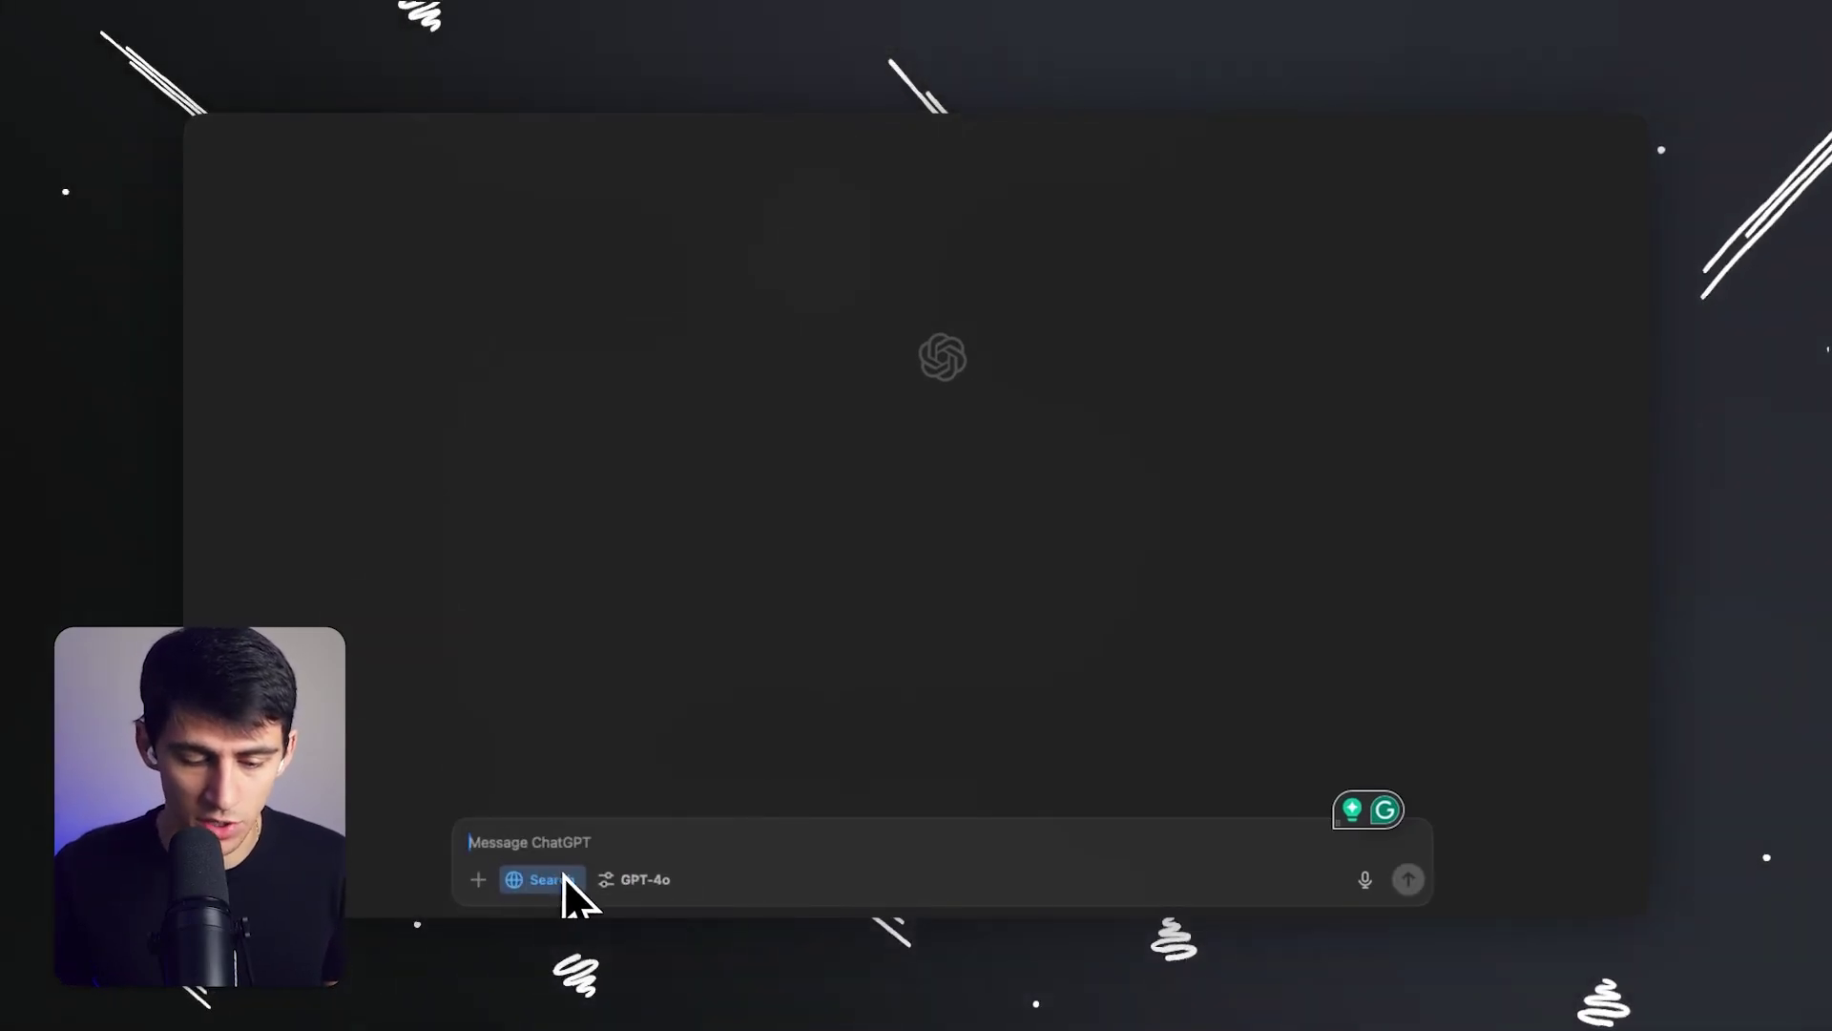
{"action": "left_click", "coordinate": [520, 876]}
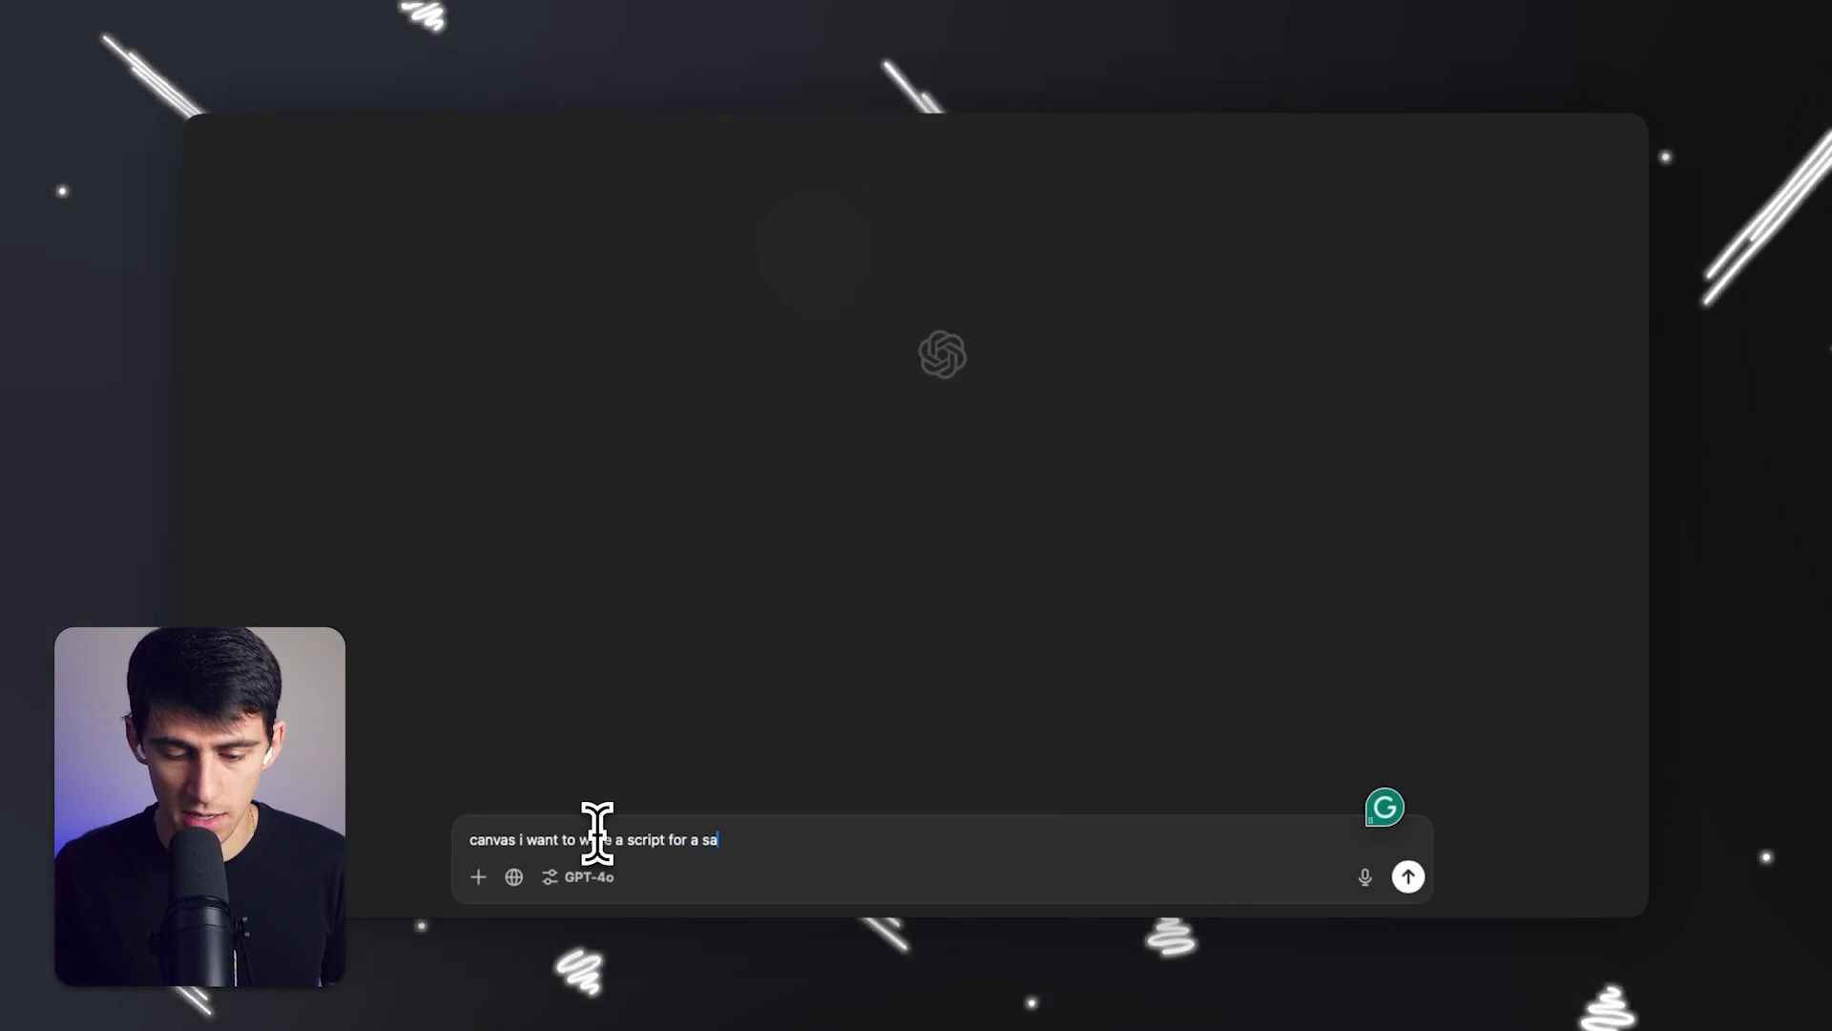
{"action": "type", "text": "eo"}
{"action": "key", "text": "Return"}
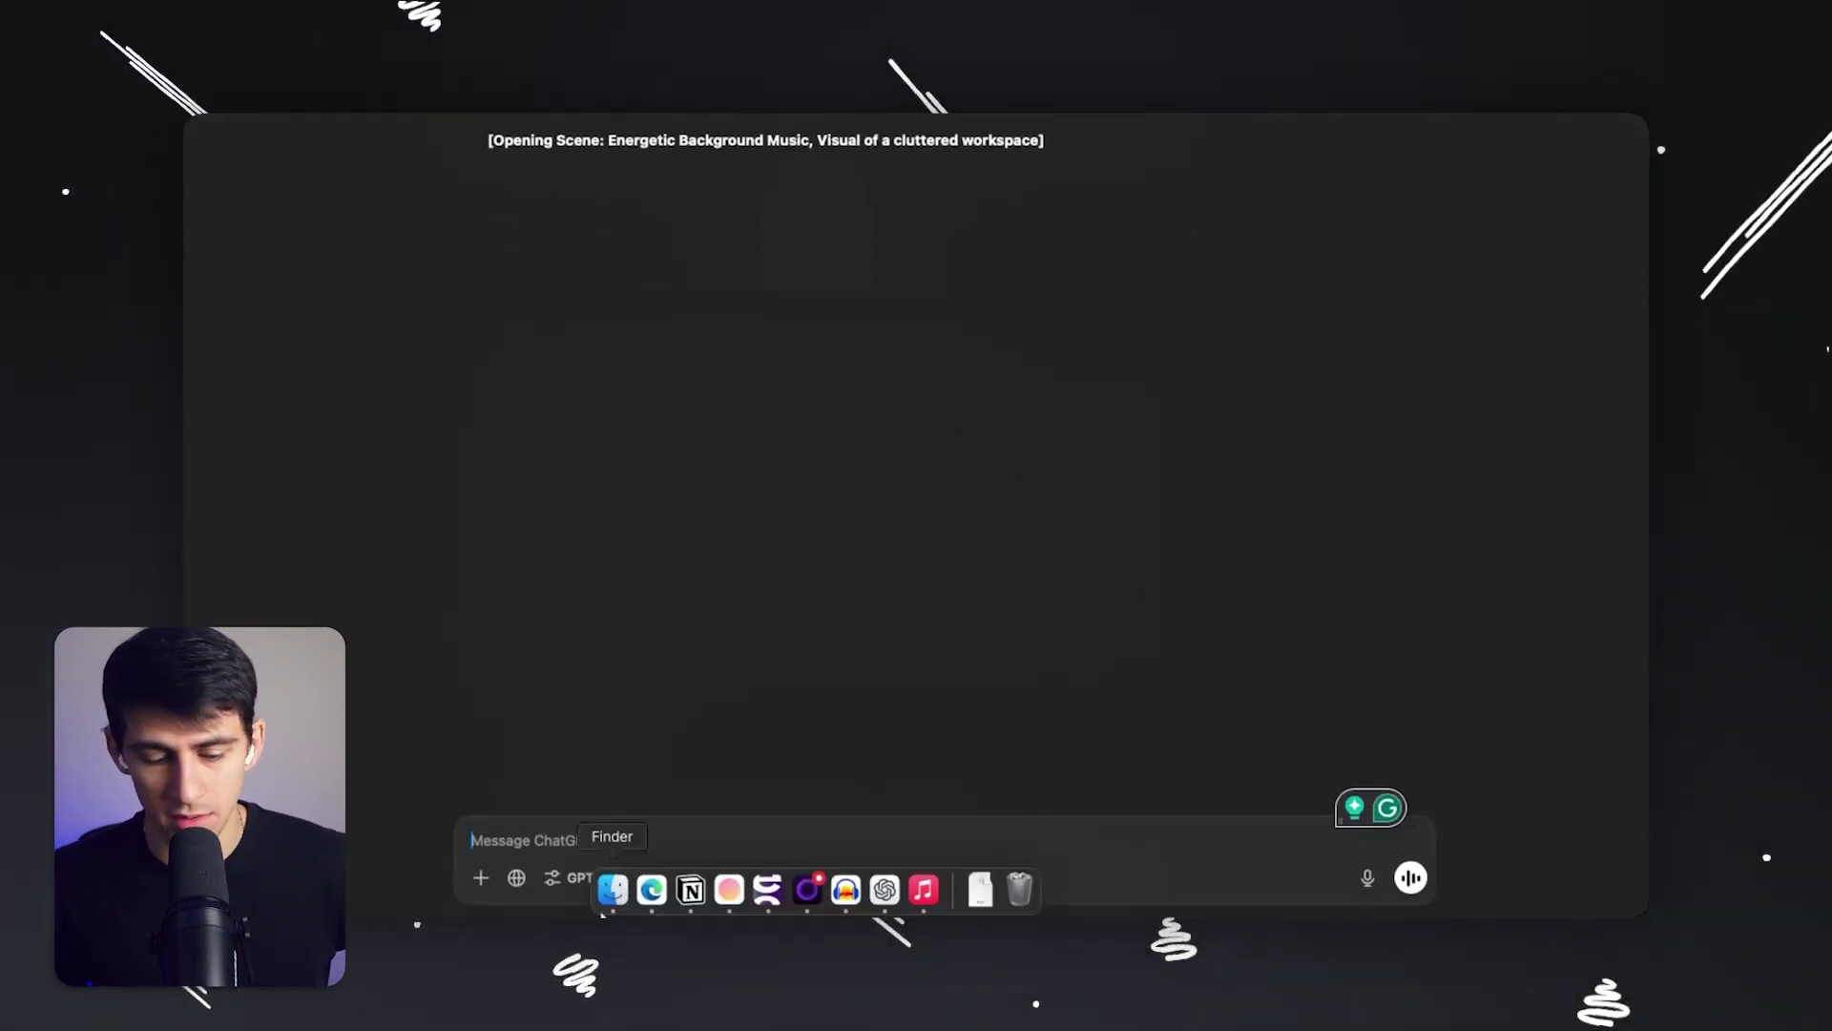
Load chatgpt.com in Edge, drop Reason to return to 4o, and enable web Search.
{"action": "left_click", "coordinate": [652, 893]}
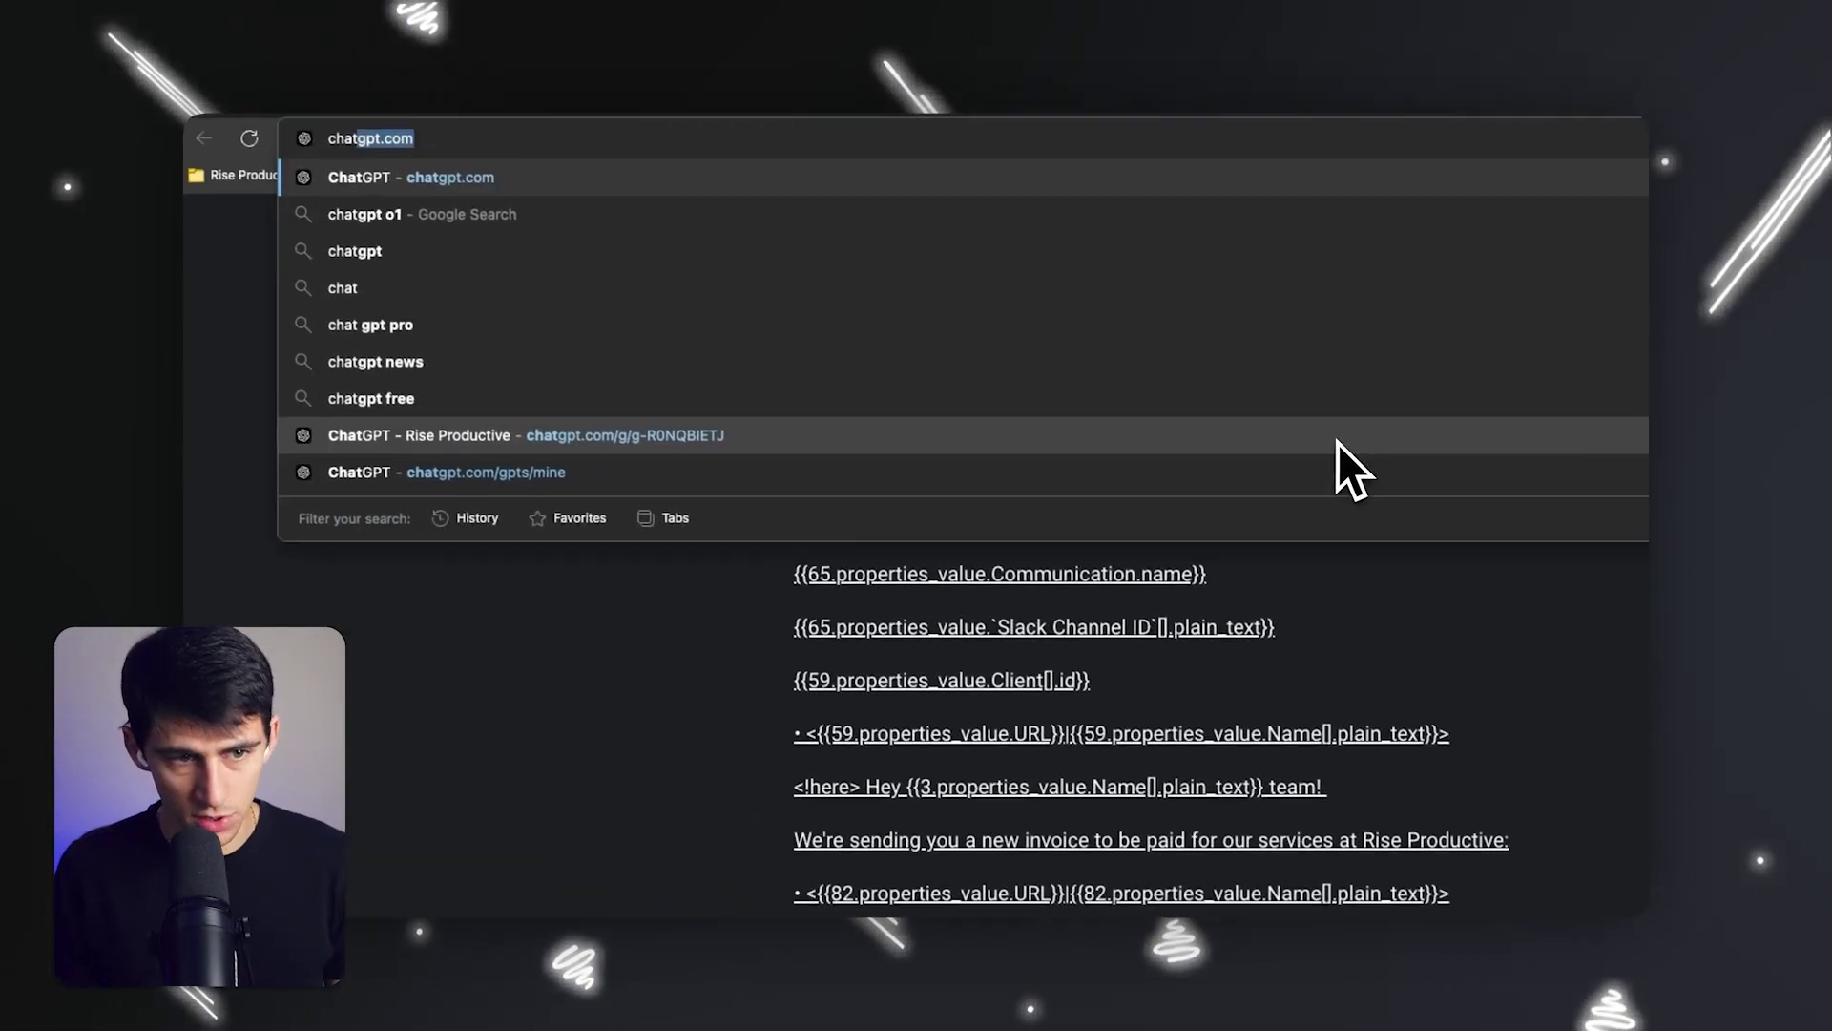
{"action": "key", "text": "Return"}
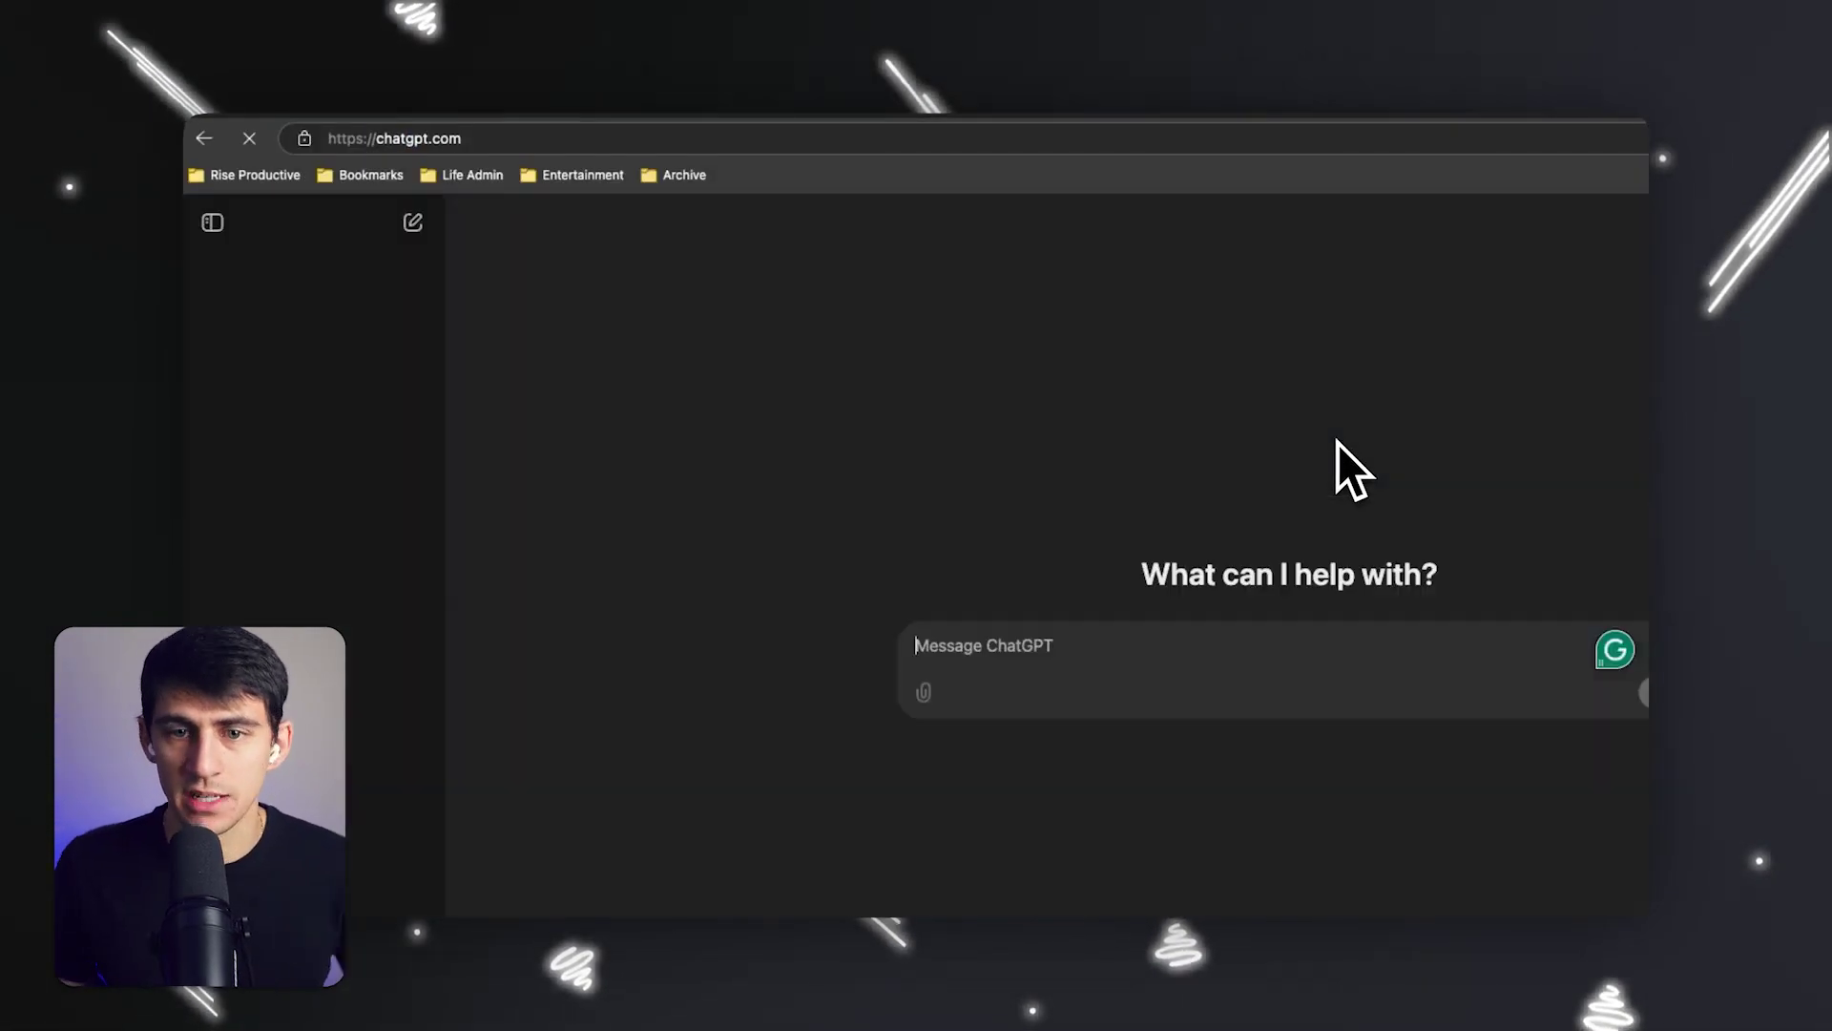
{"action": "left_click", "coordinate": [609, 590]}
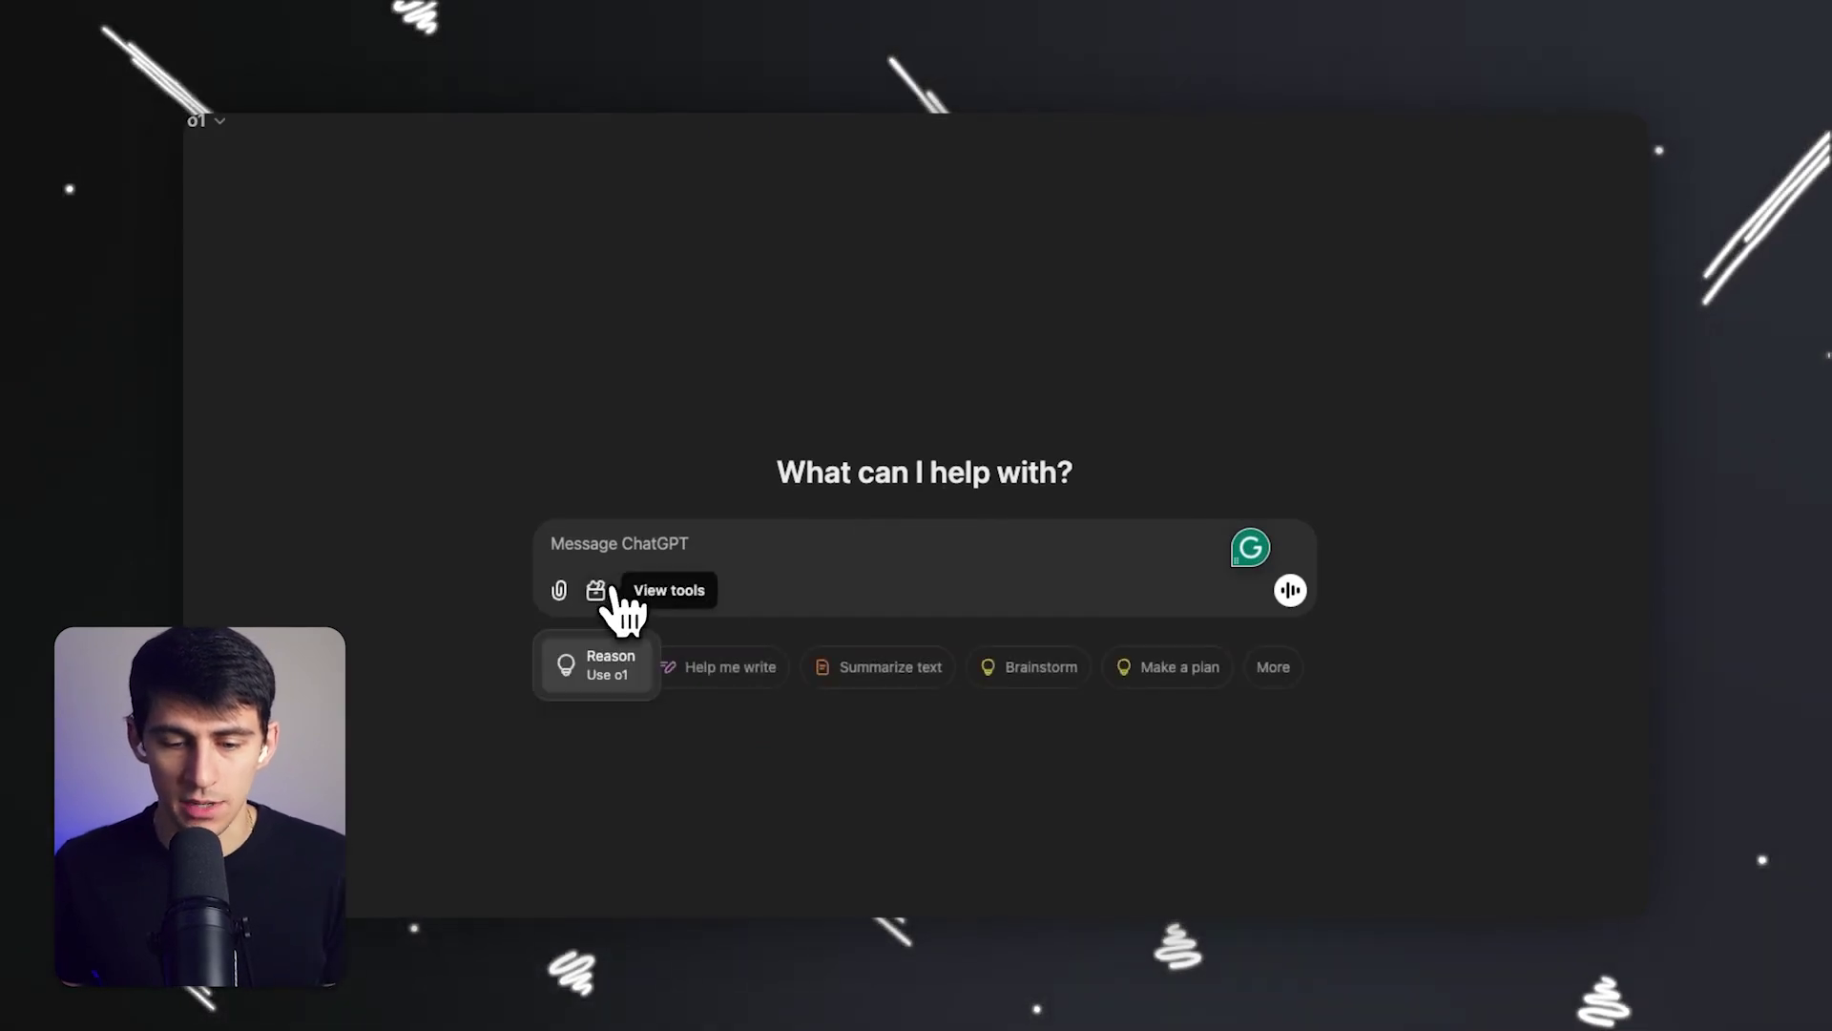
{"action": "left_click", "coordinate": [605, 596]}
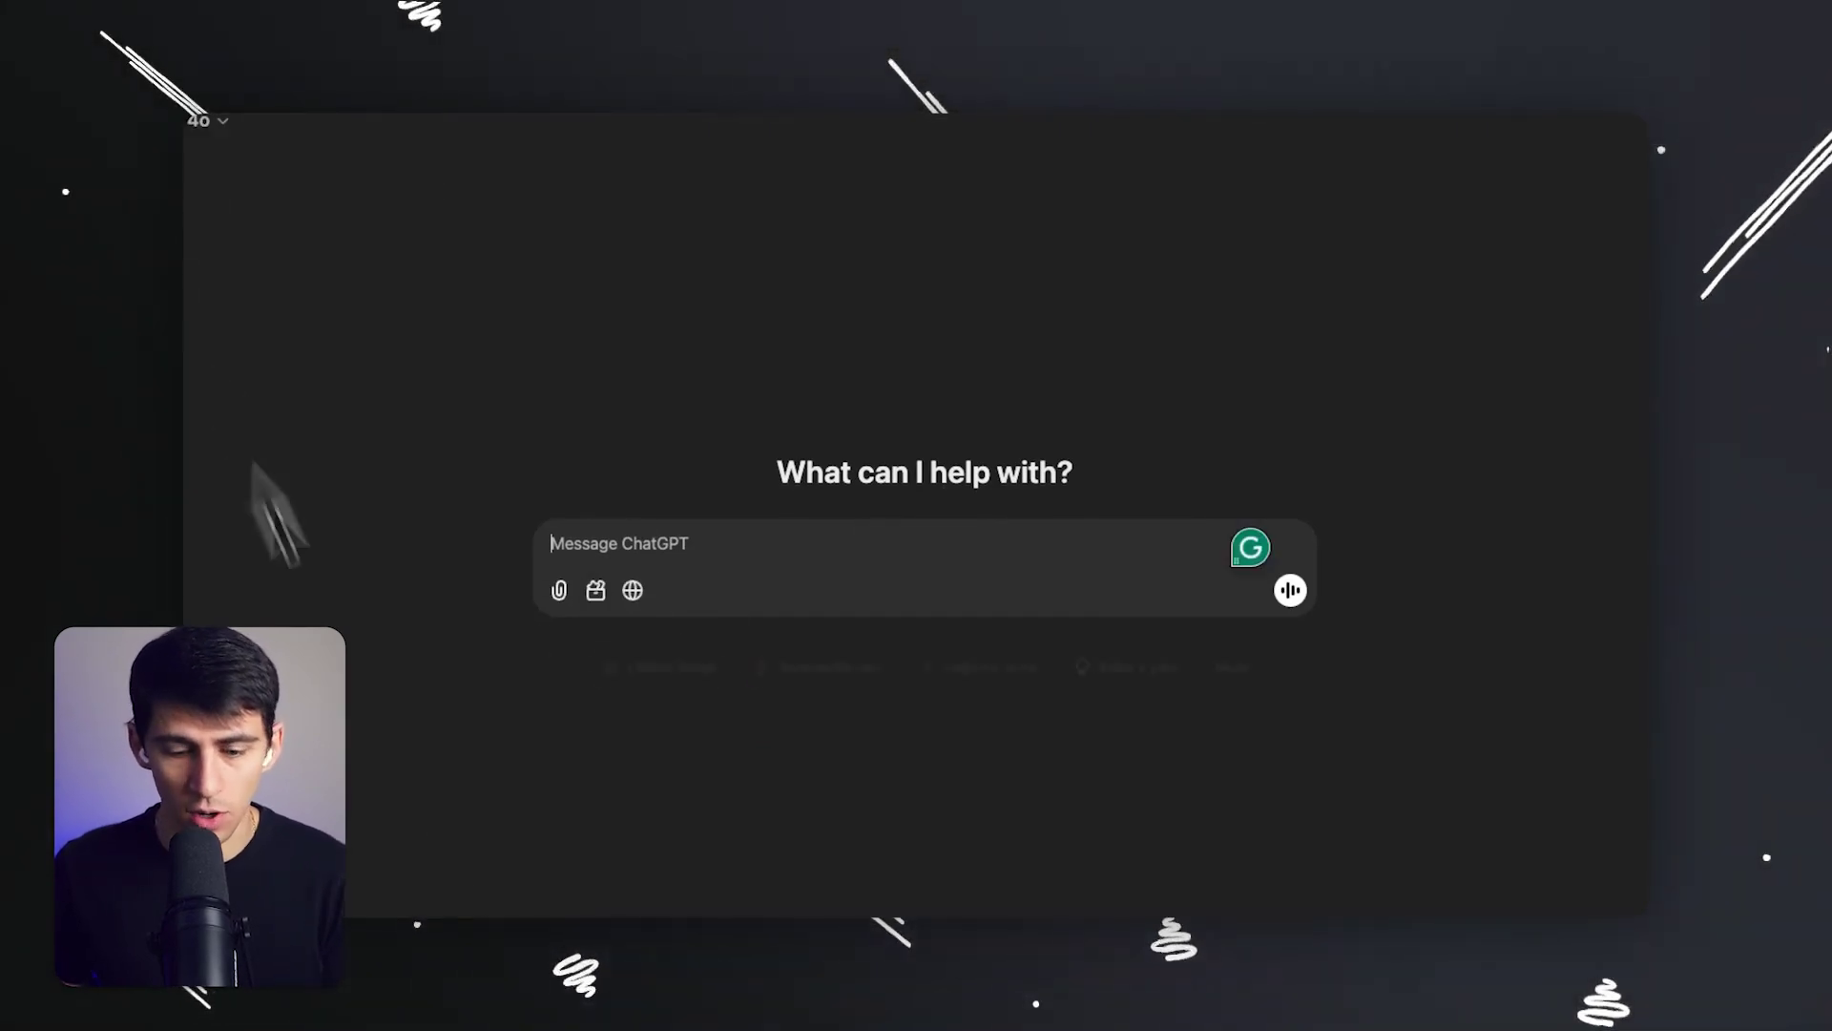
{"action": "left_click", "coordinate": [612, 607]}
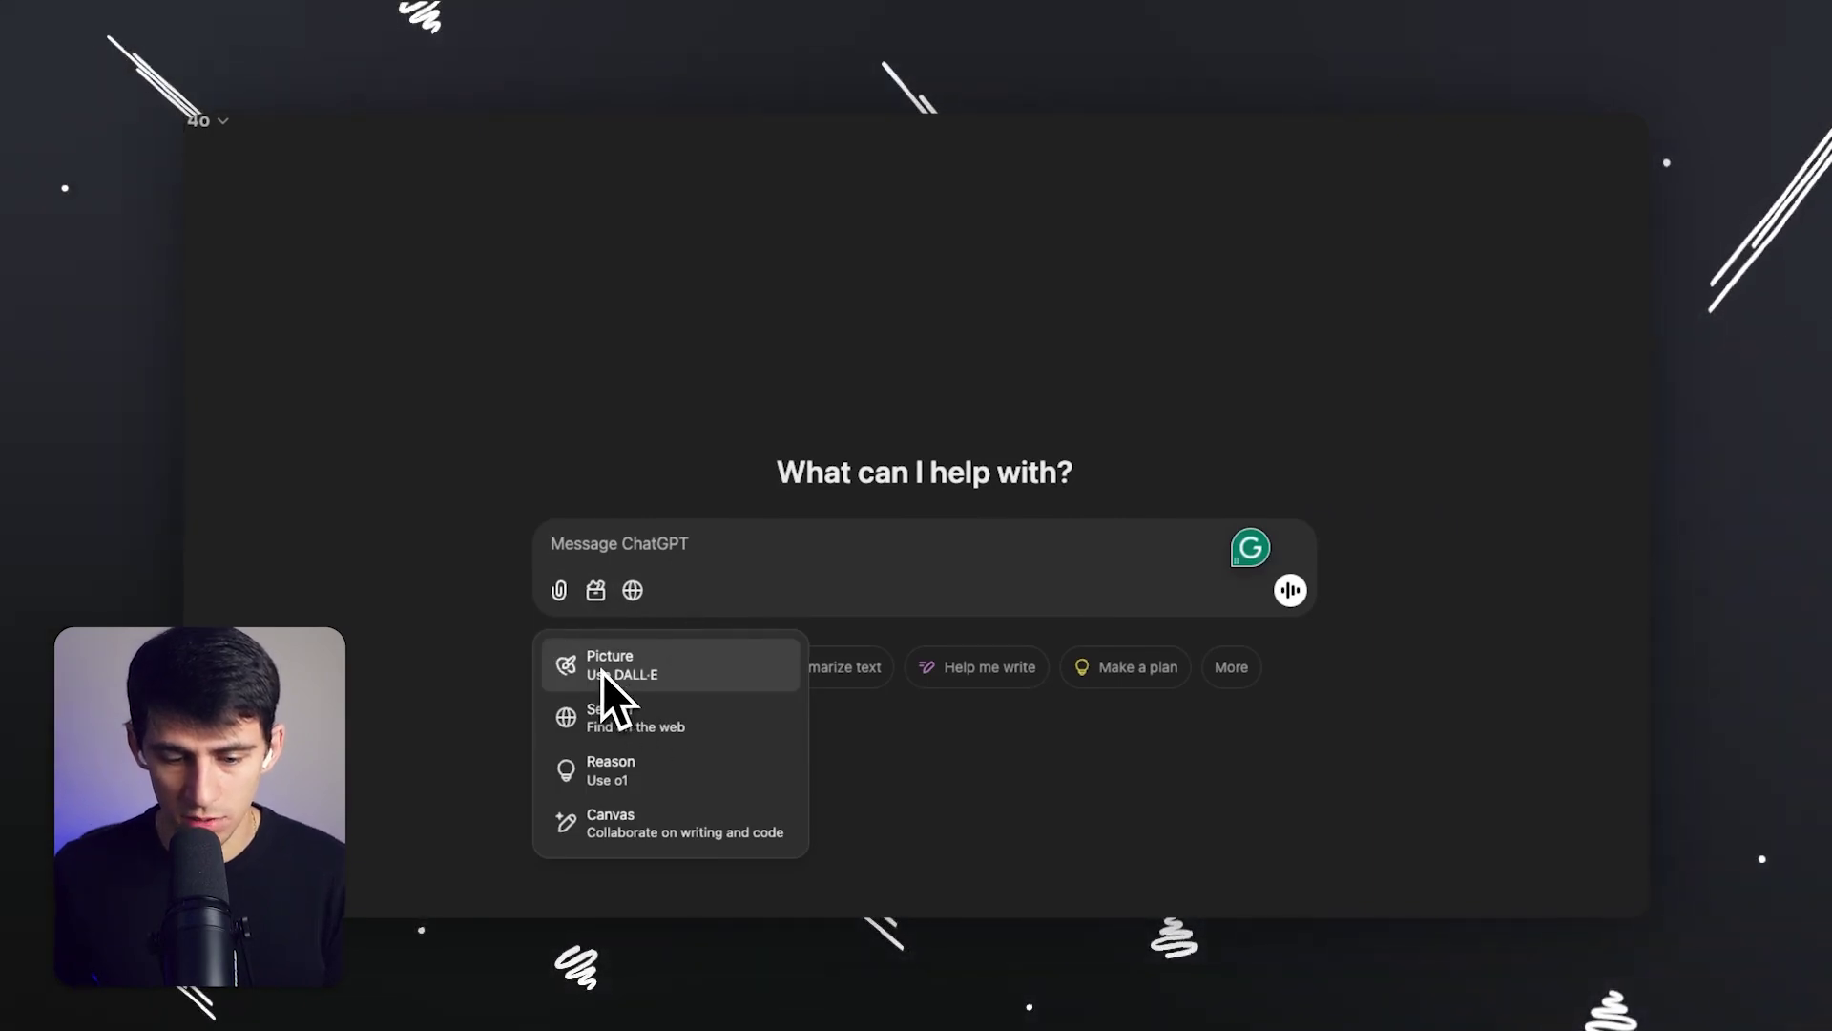
{"action": "left_click", "coordinate": [620, 717]}
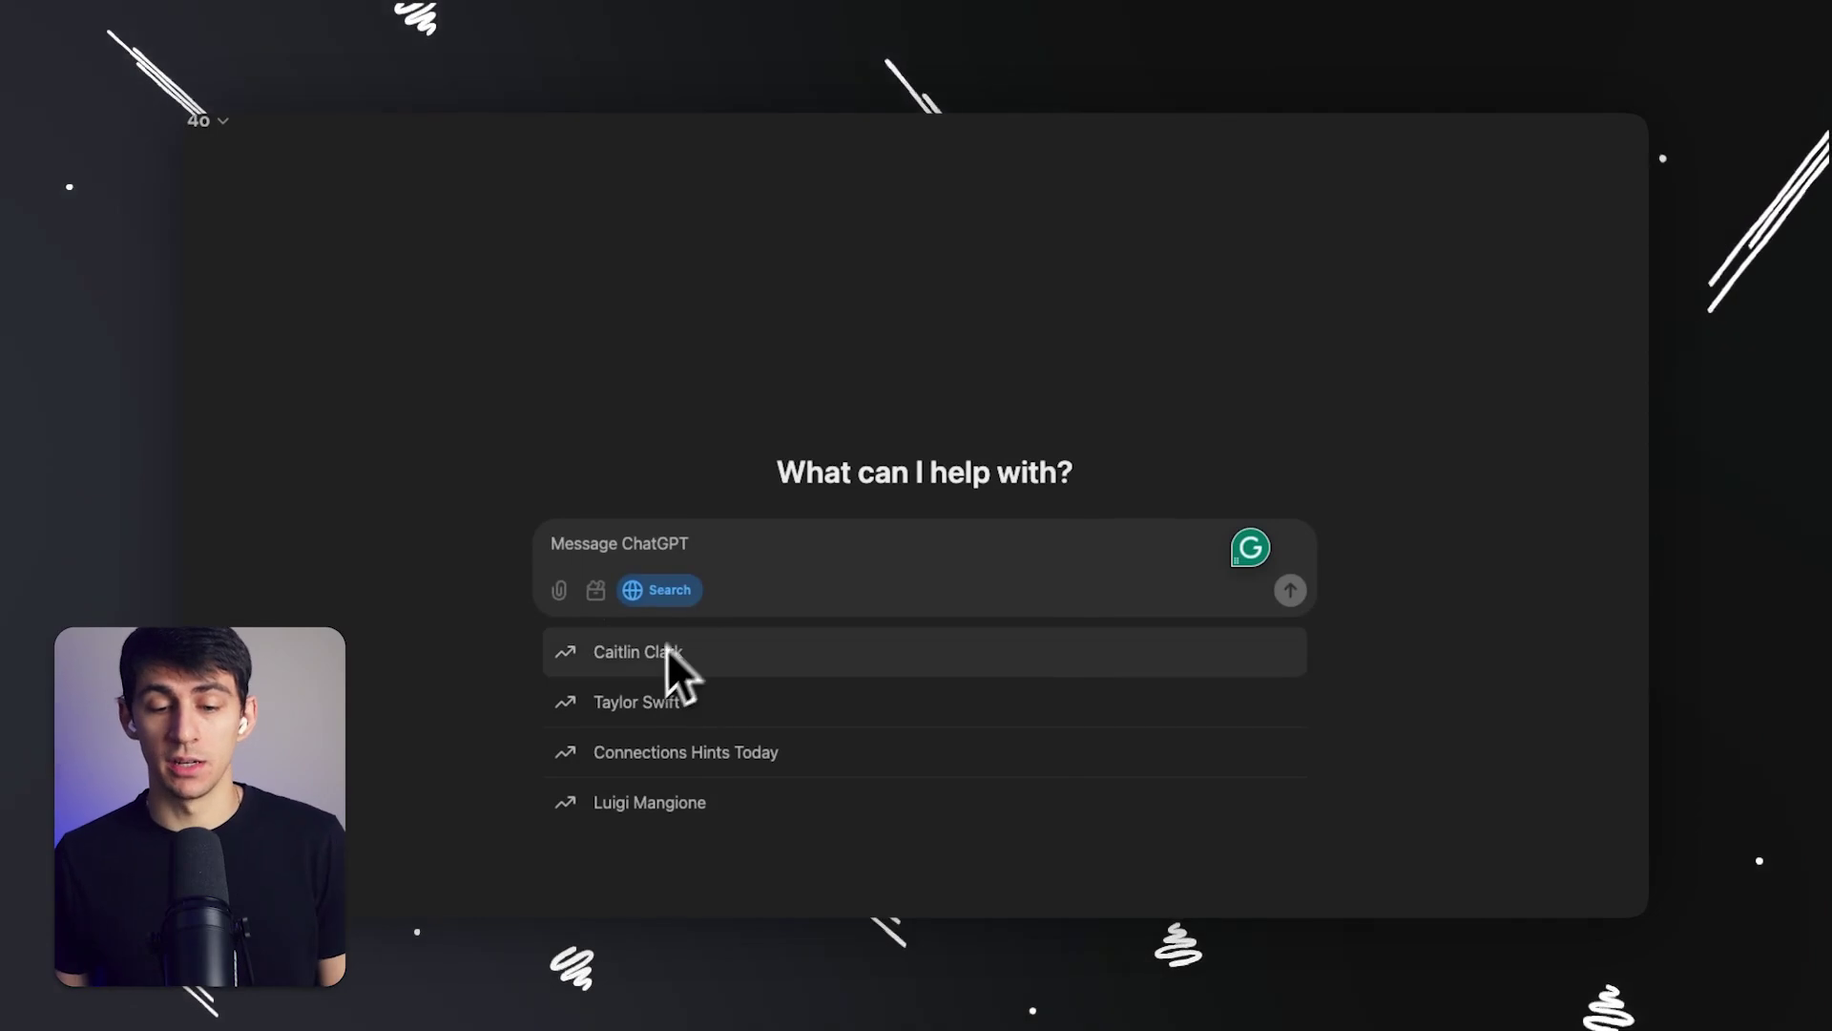
Web-search the second trending suggestion, scroll through its sourced answer, then start a new chat.
{"action": "left_click", "coordinate": [639, 703]}
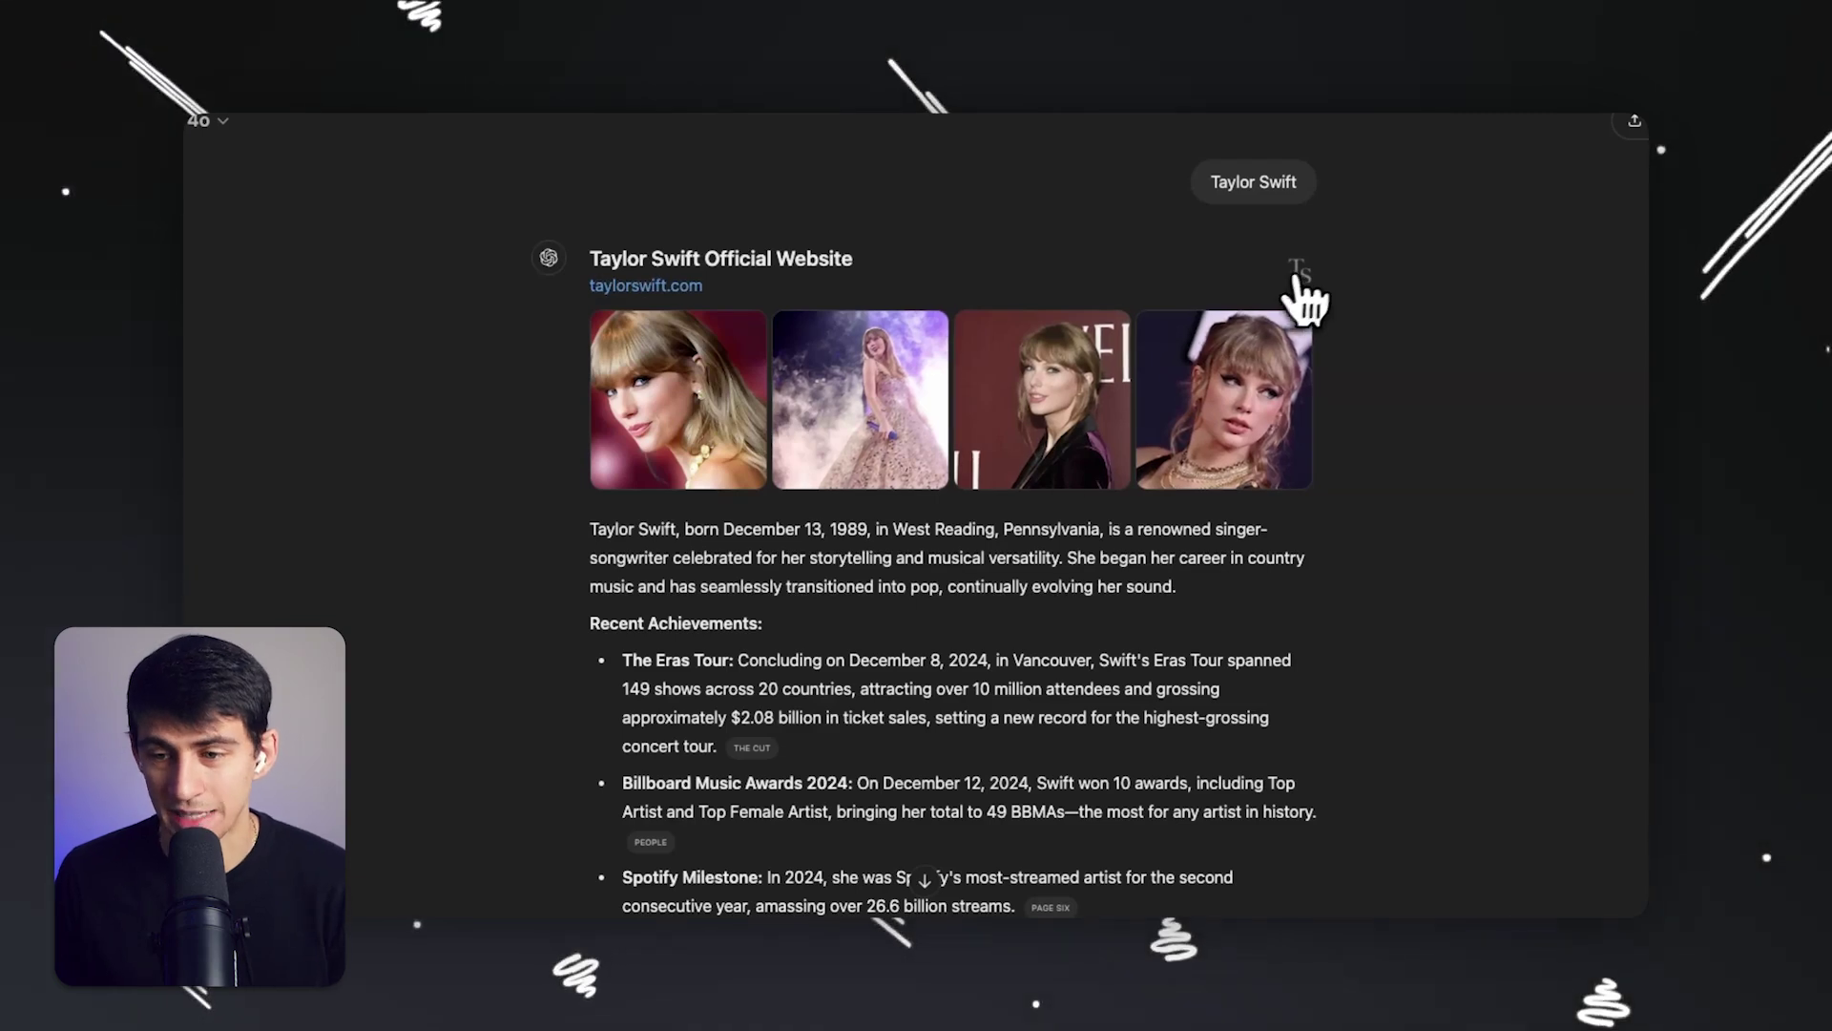
{"action": "scroll", "coordinate": [859, 499], "scroll_direction": "down", "scroll_amount": 15}
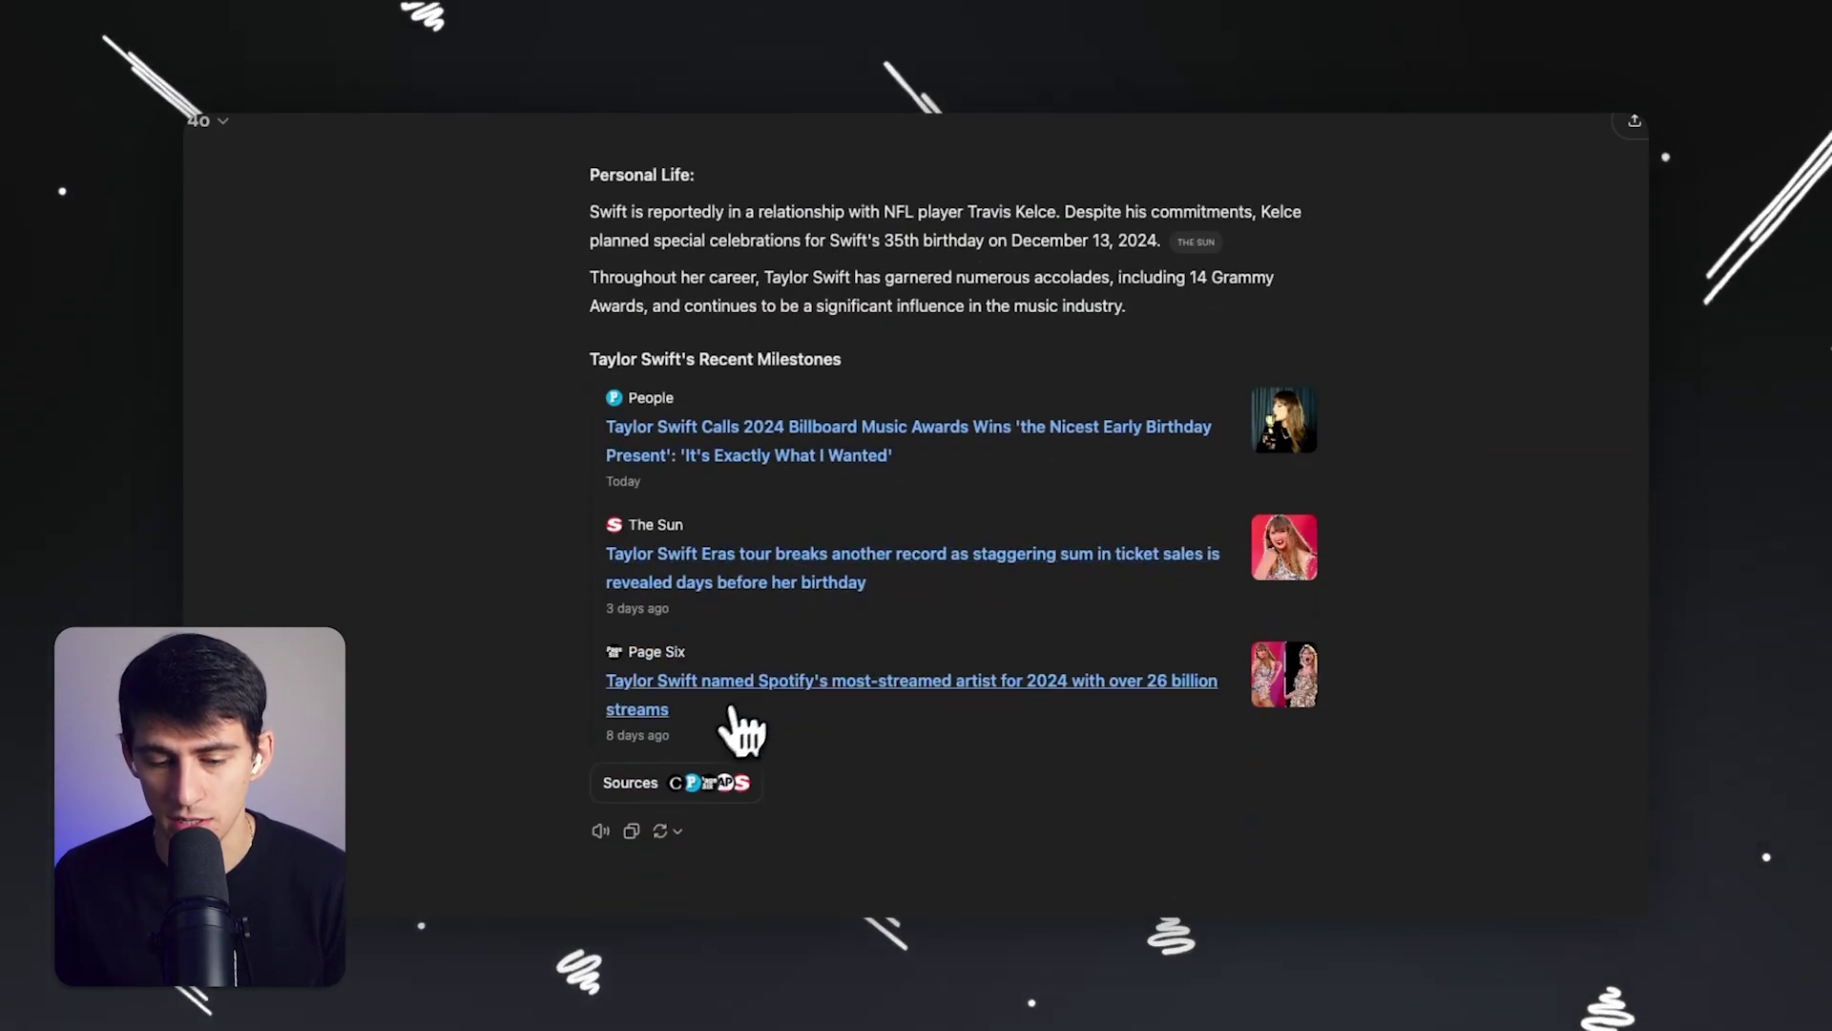
{"action": "scroll", "coordinate": [723, 552], "scroll_direction": "up", "scroll_amount": 8}
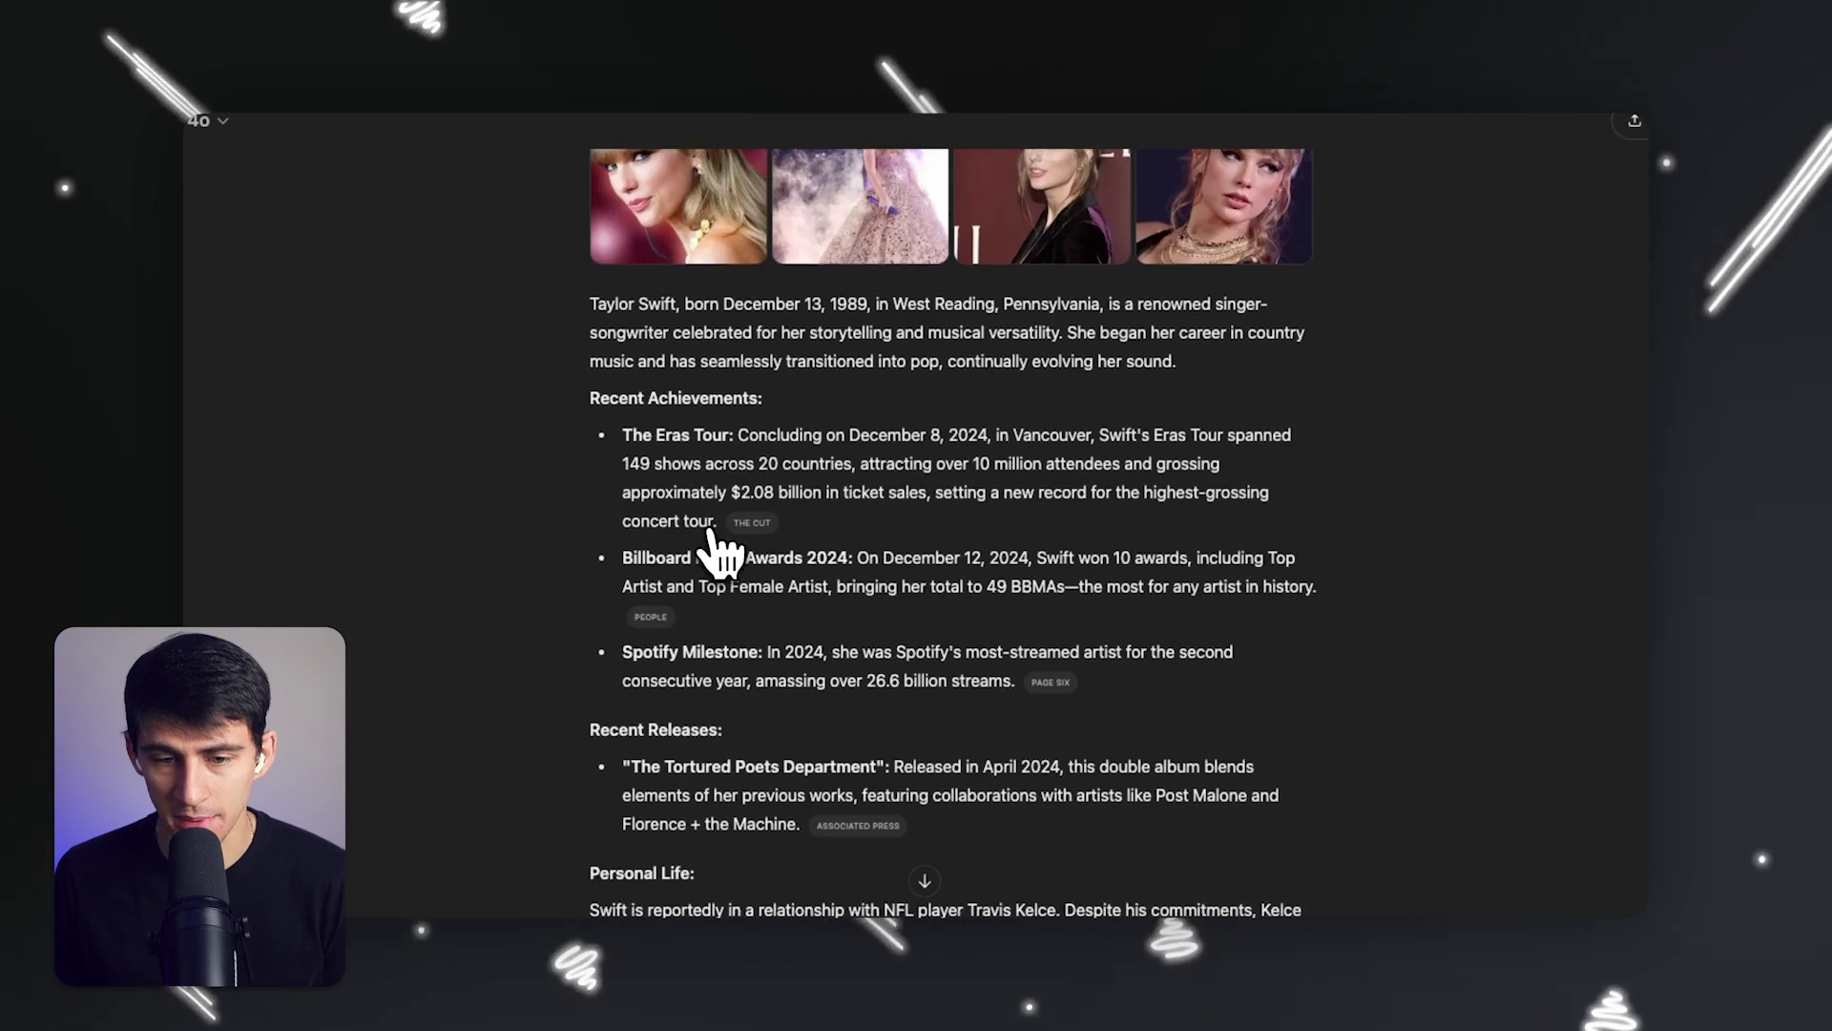
{"action": "scroll", "coordinate": [722, 551], "scroll_direction": "down", "scroll_amount": 8}
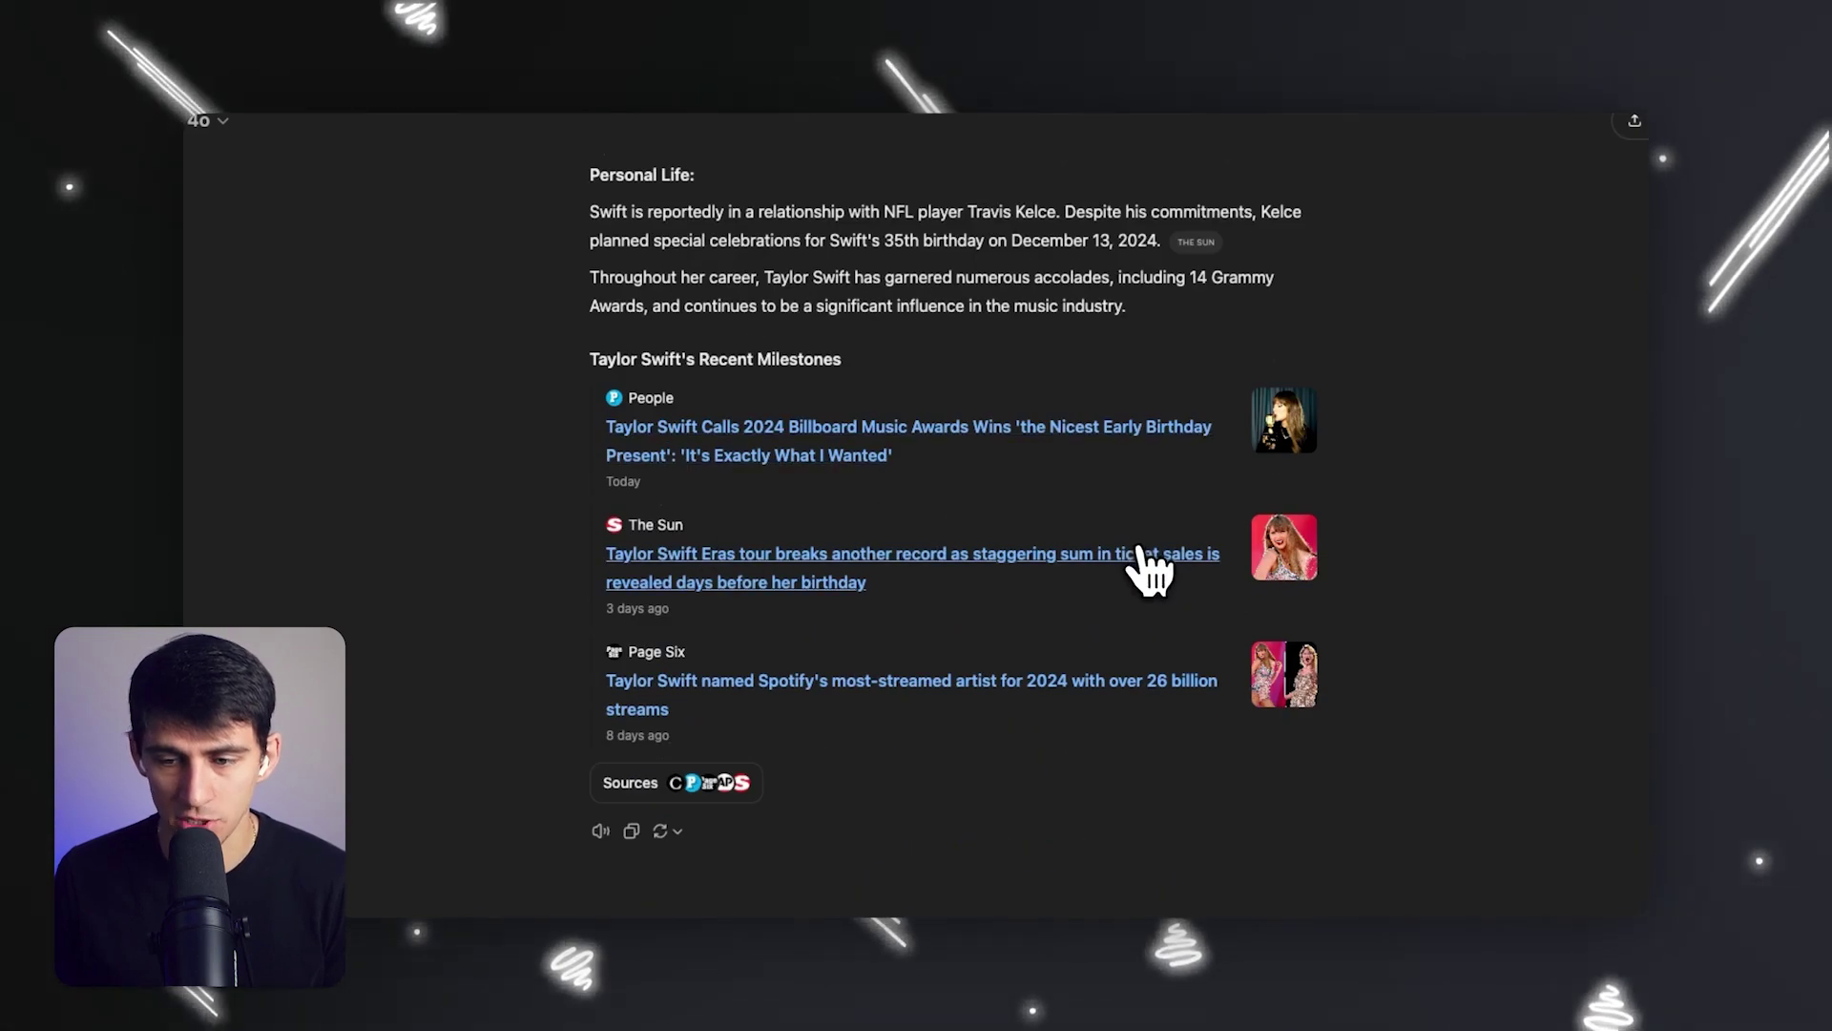
{"action": "scroll", "coordinate": [728, 389], "scroll_direction": "up", "scroll_amount": 4}
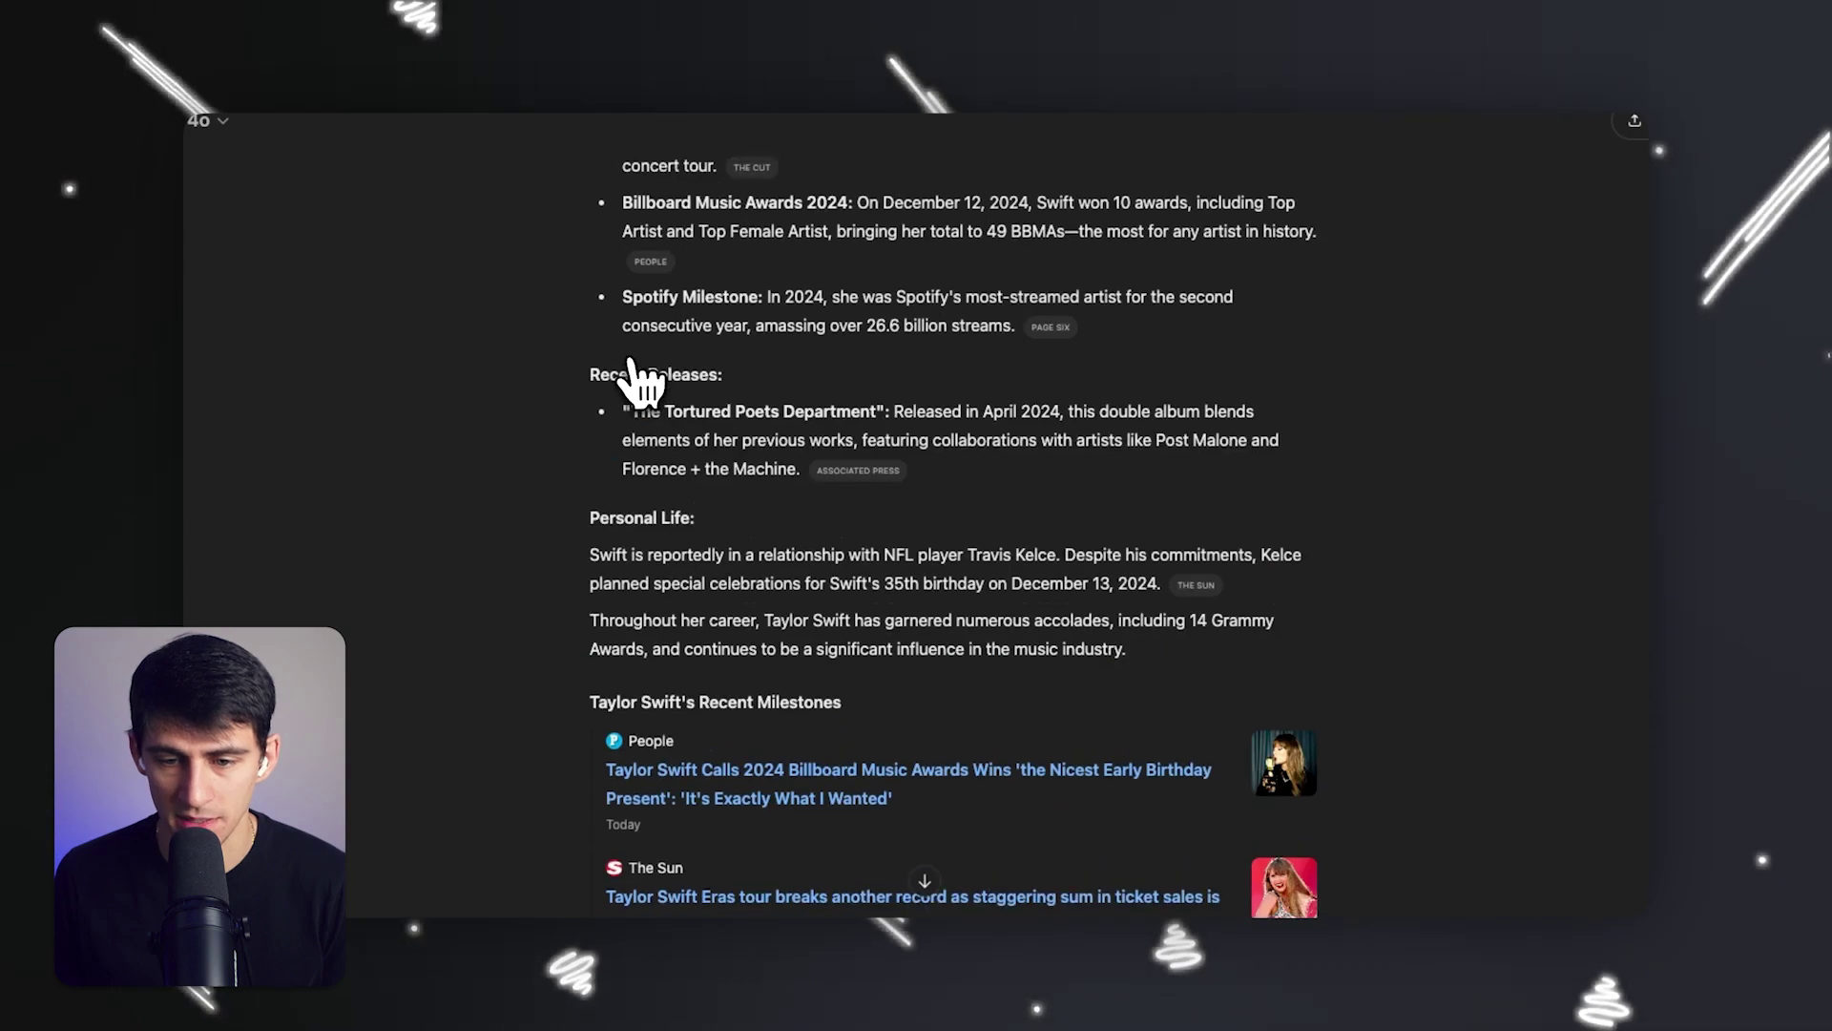
{"action": "scroll", "coordinate": [644, 382], "scroll_direction": "down", "scroll_amount": 4}
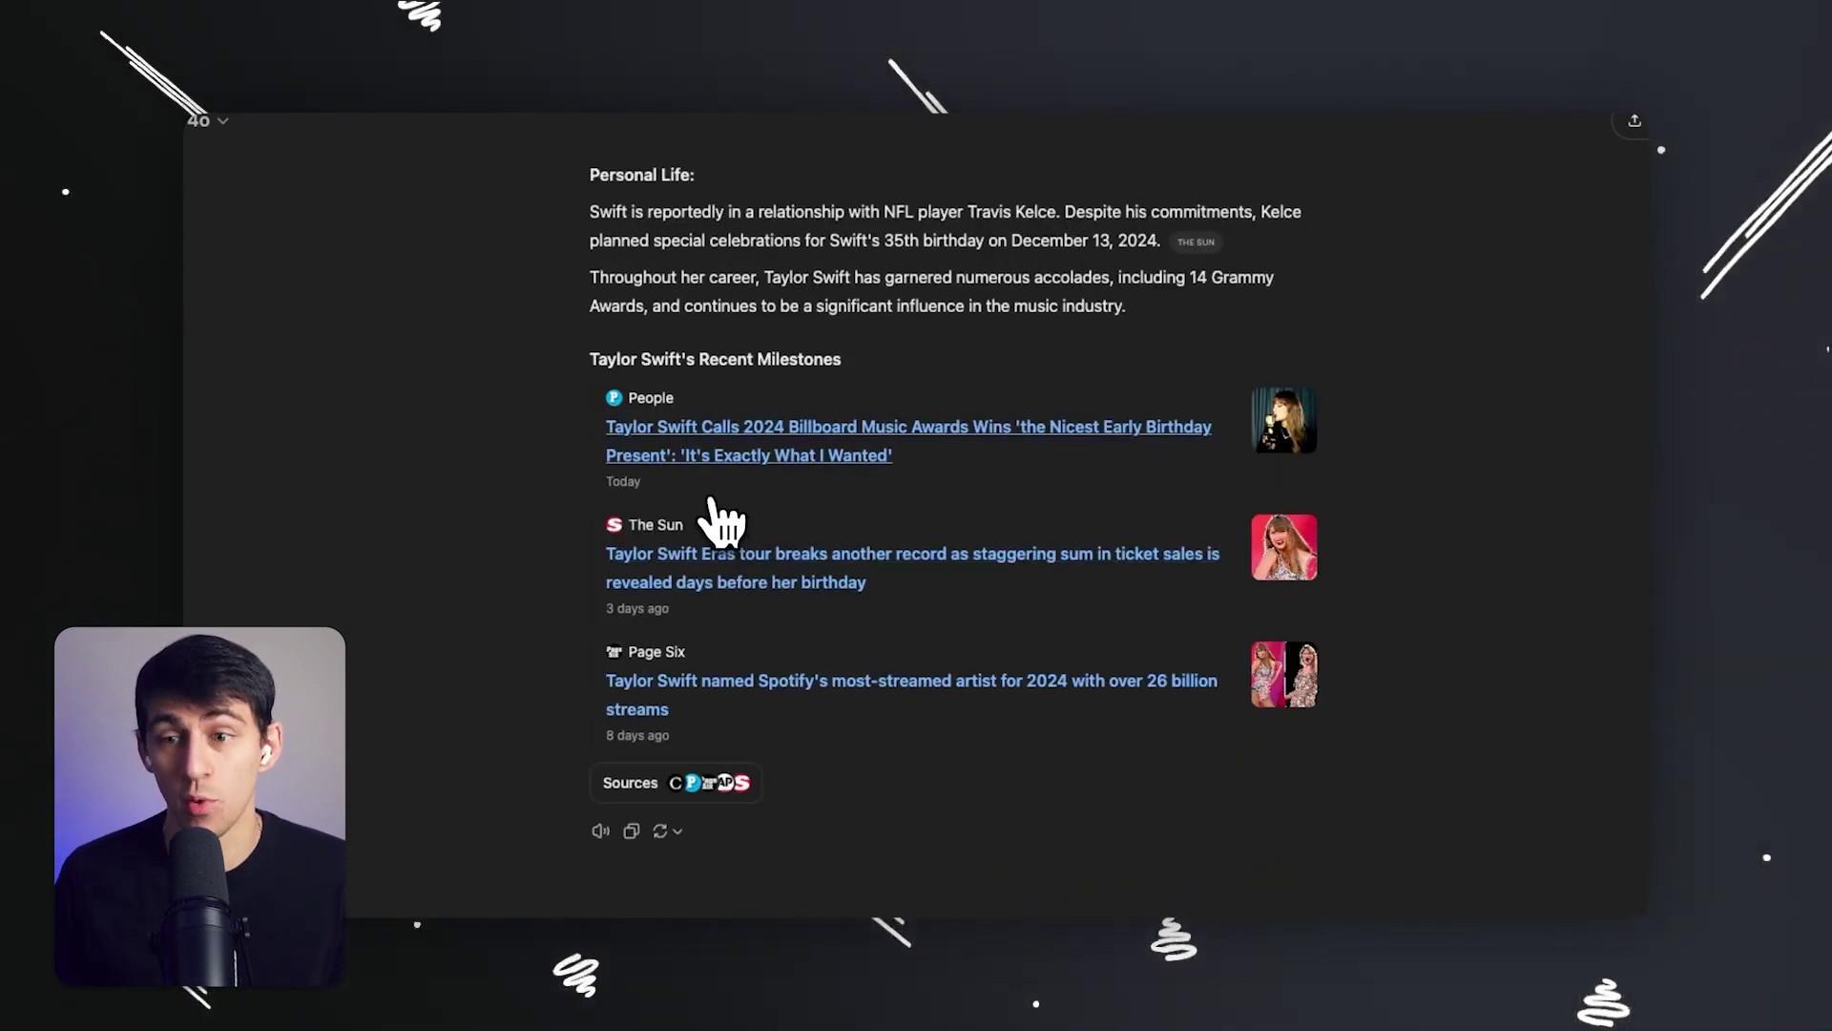
{"action": "scroll", "coordinate": [858, 482], "scroll_direction": "up", "scroll_amount": 10}
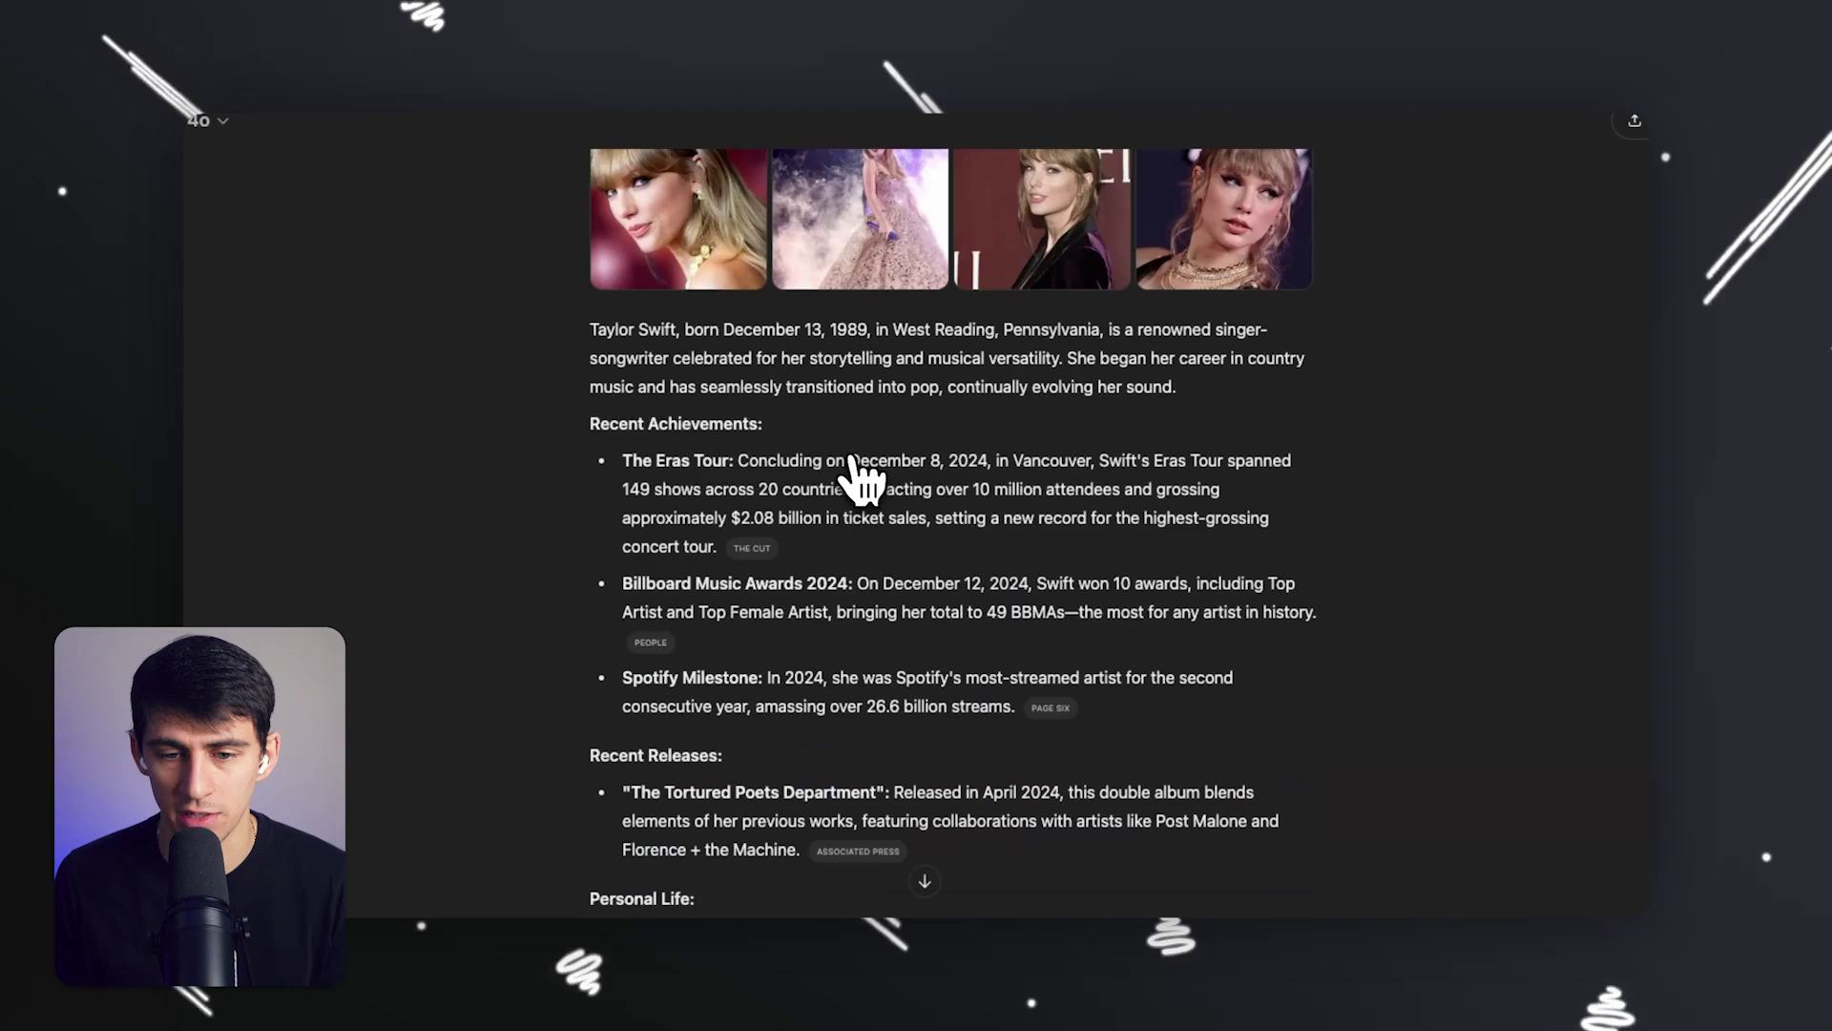
{"action": "scroll", "coordinate": [907, 376], "scroll_direction": "down", "scroll_amount": 10}
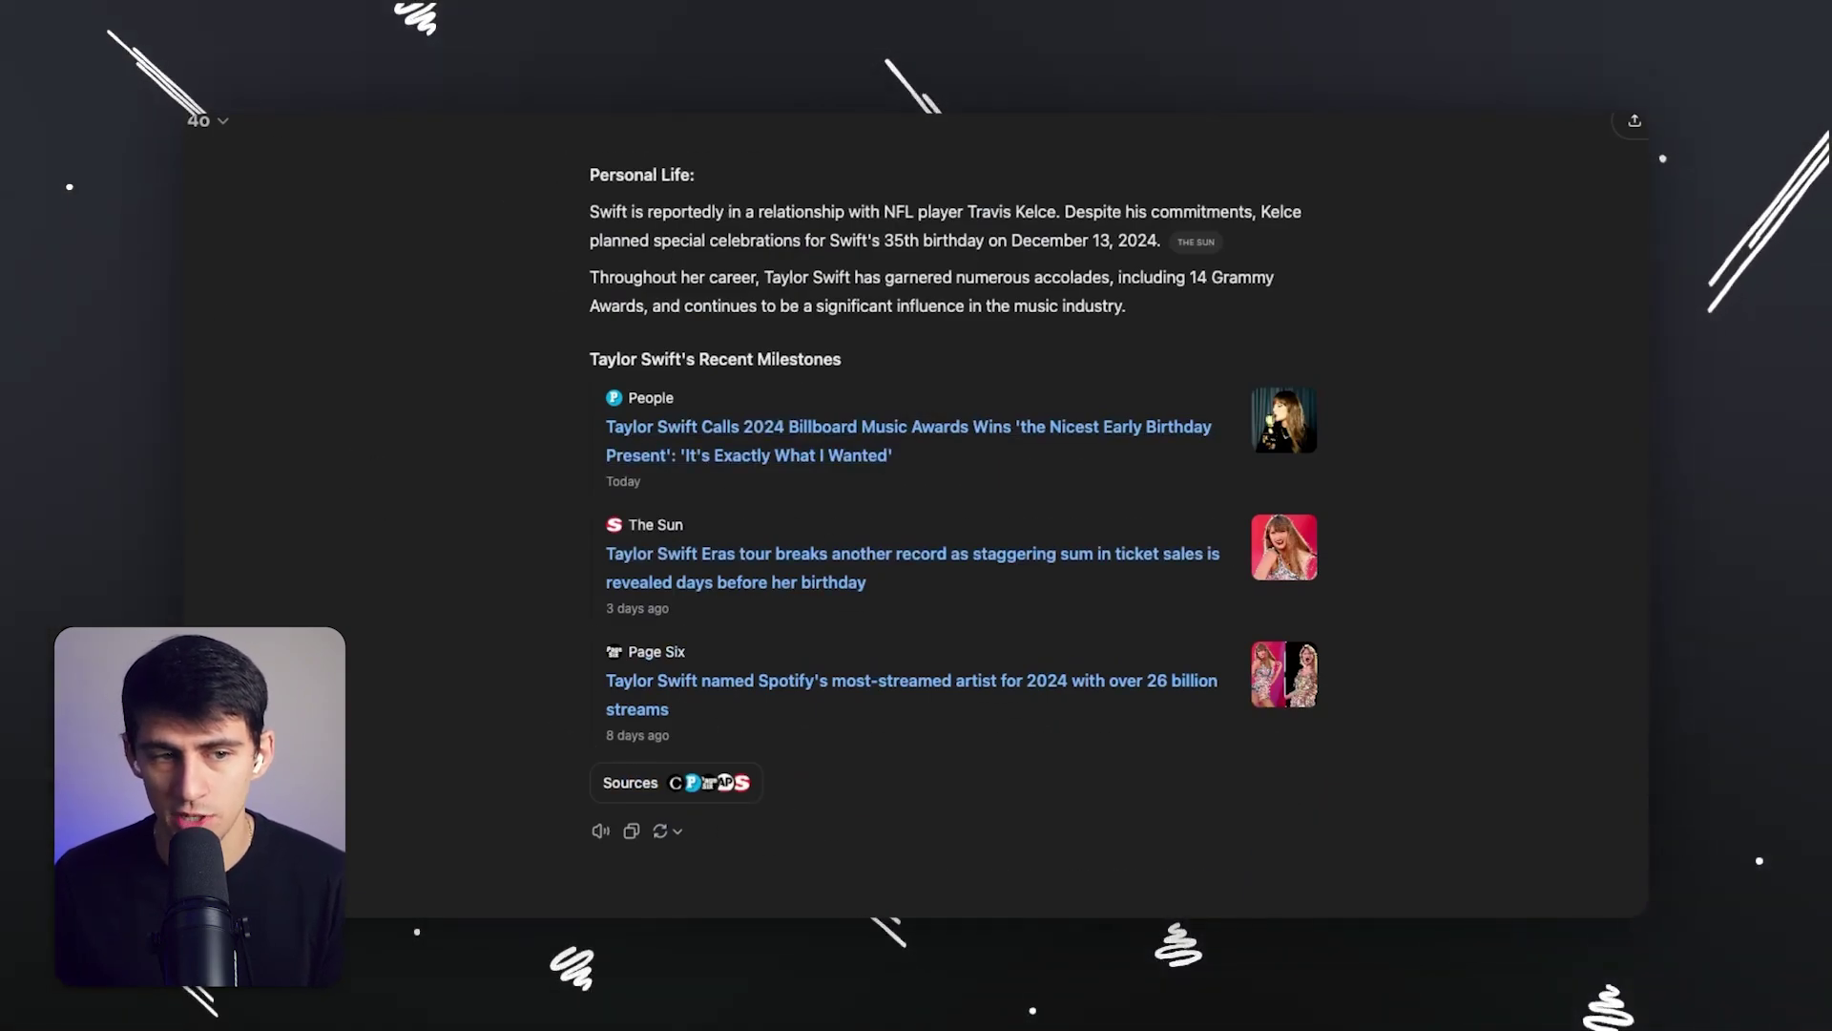
{"action": "key", "text": "super+n"}
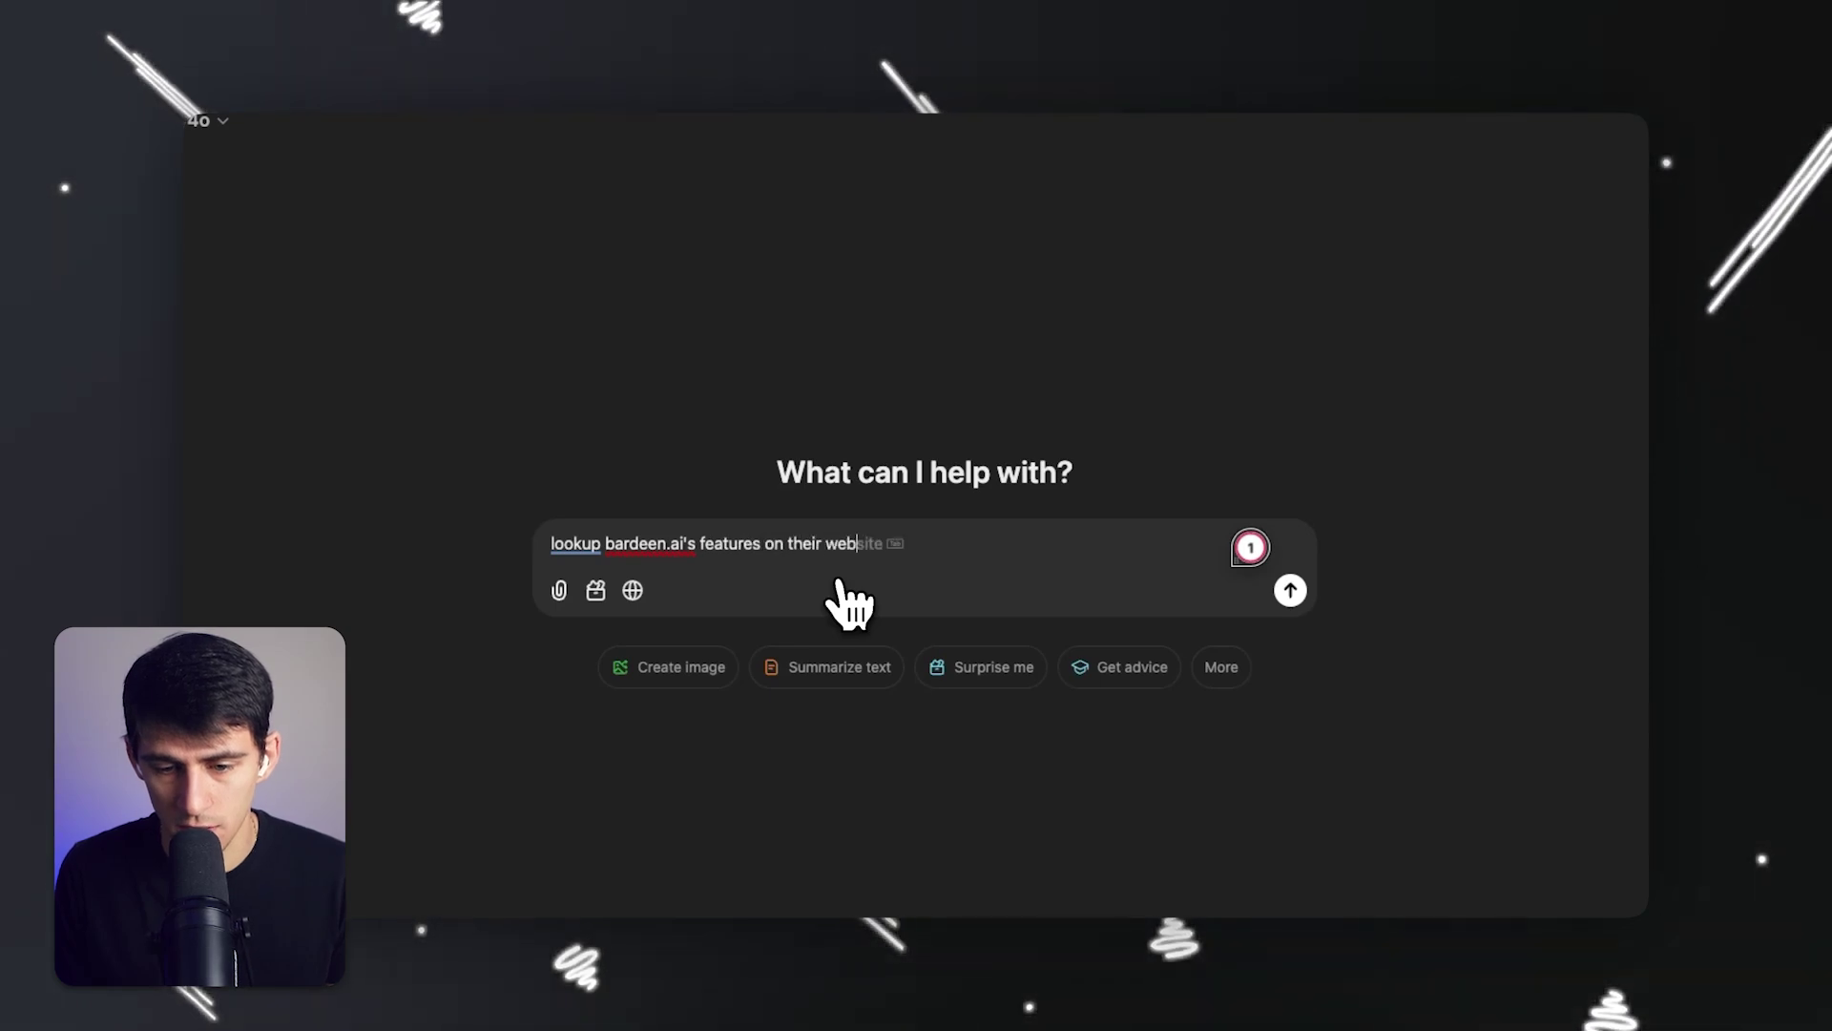
{"action": "key", "text": "Tab"}
{"action": "key", "text": "Return"}
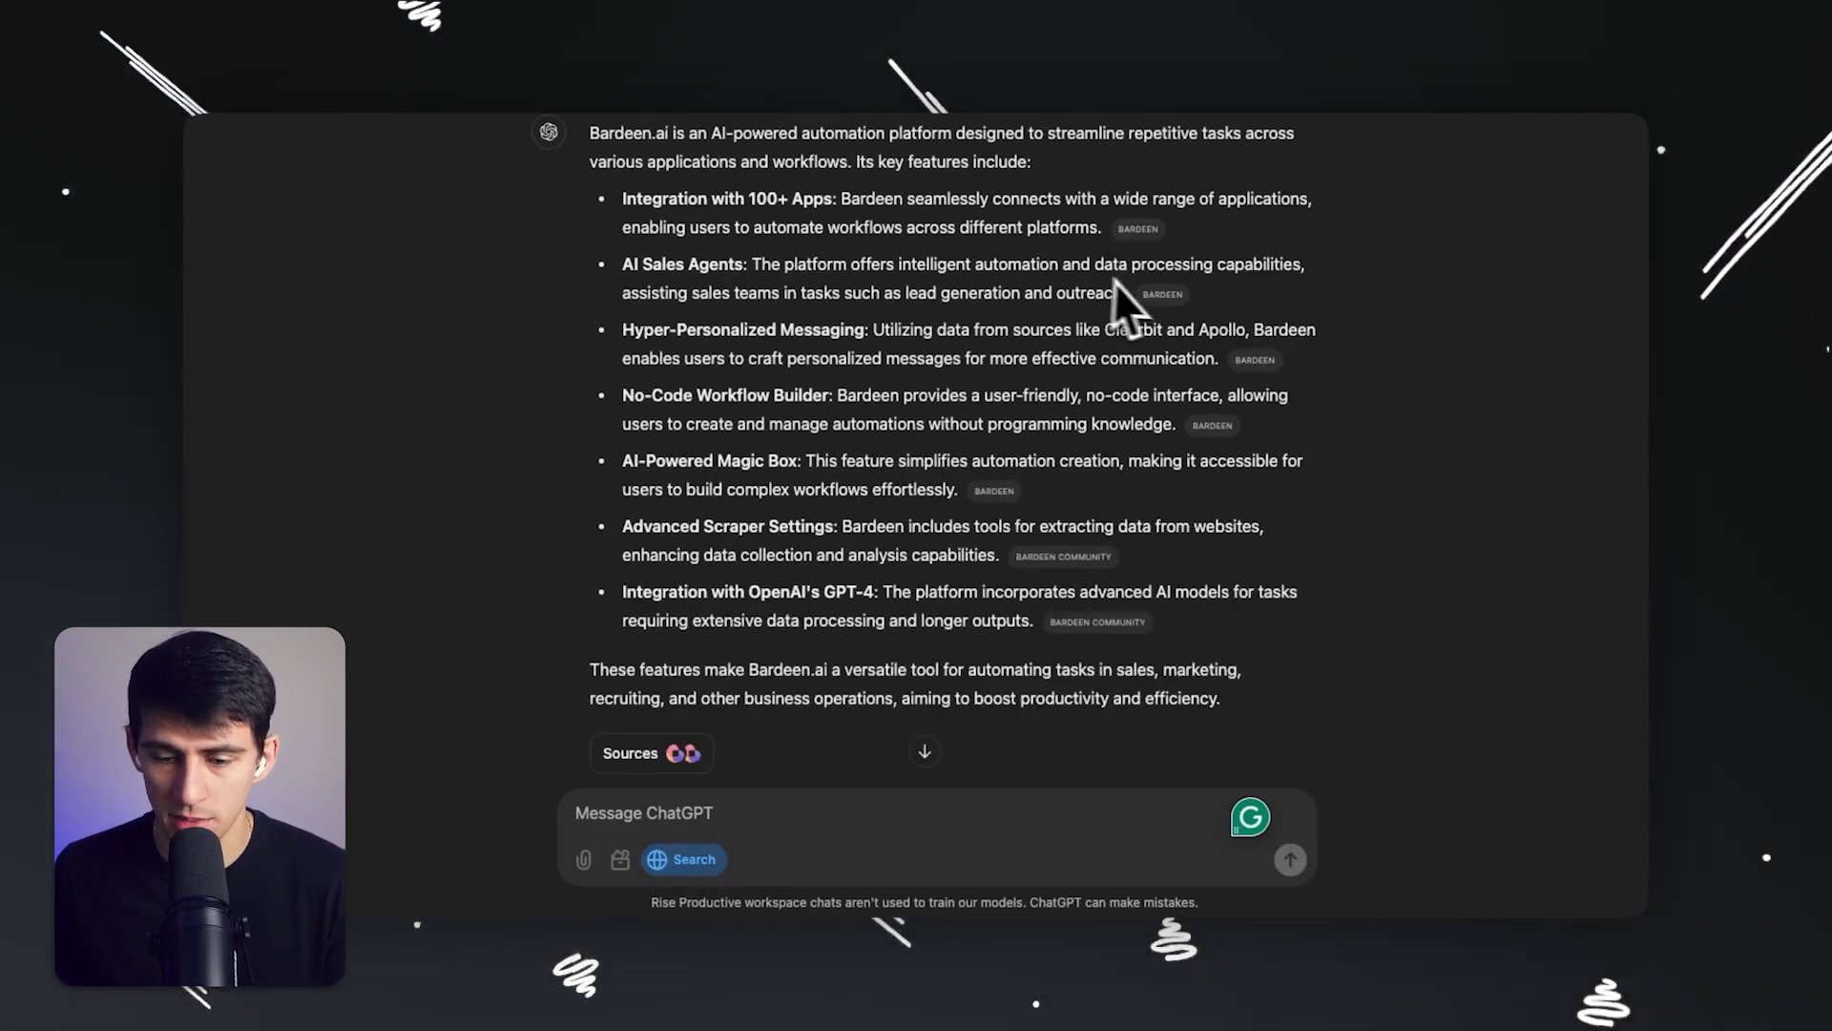
{"action": "scroll", "coordinate": [1112, 362], "scroll_direction": "down", "scroll_amount": 2}
{"action": "left_click", "coordinate": [675, 658]}
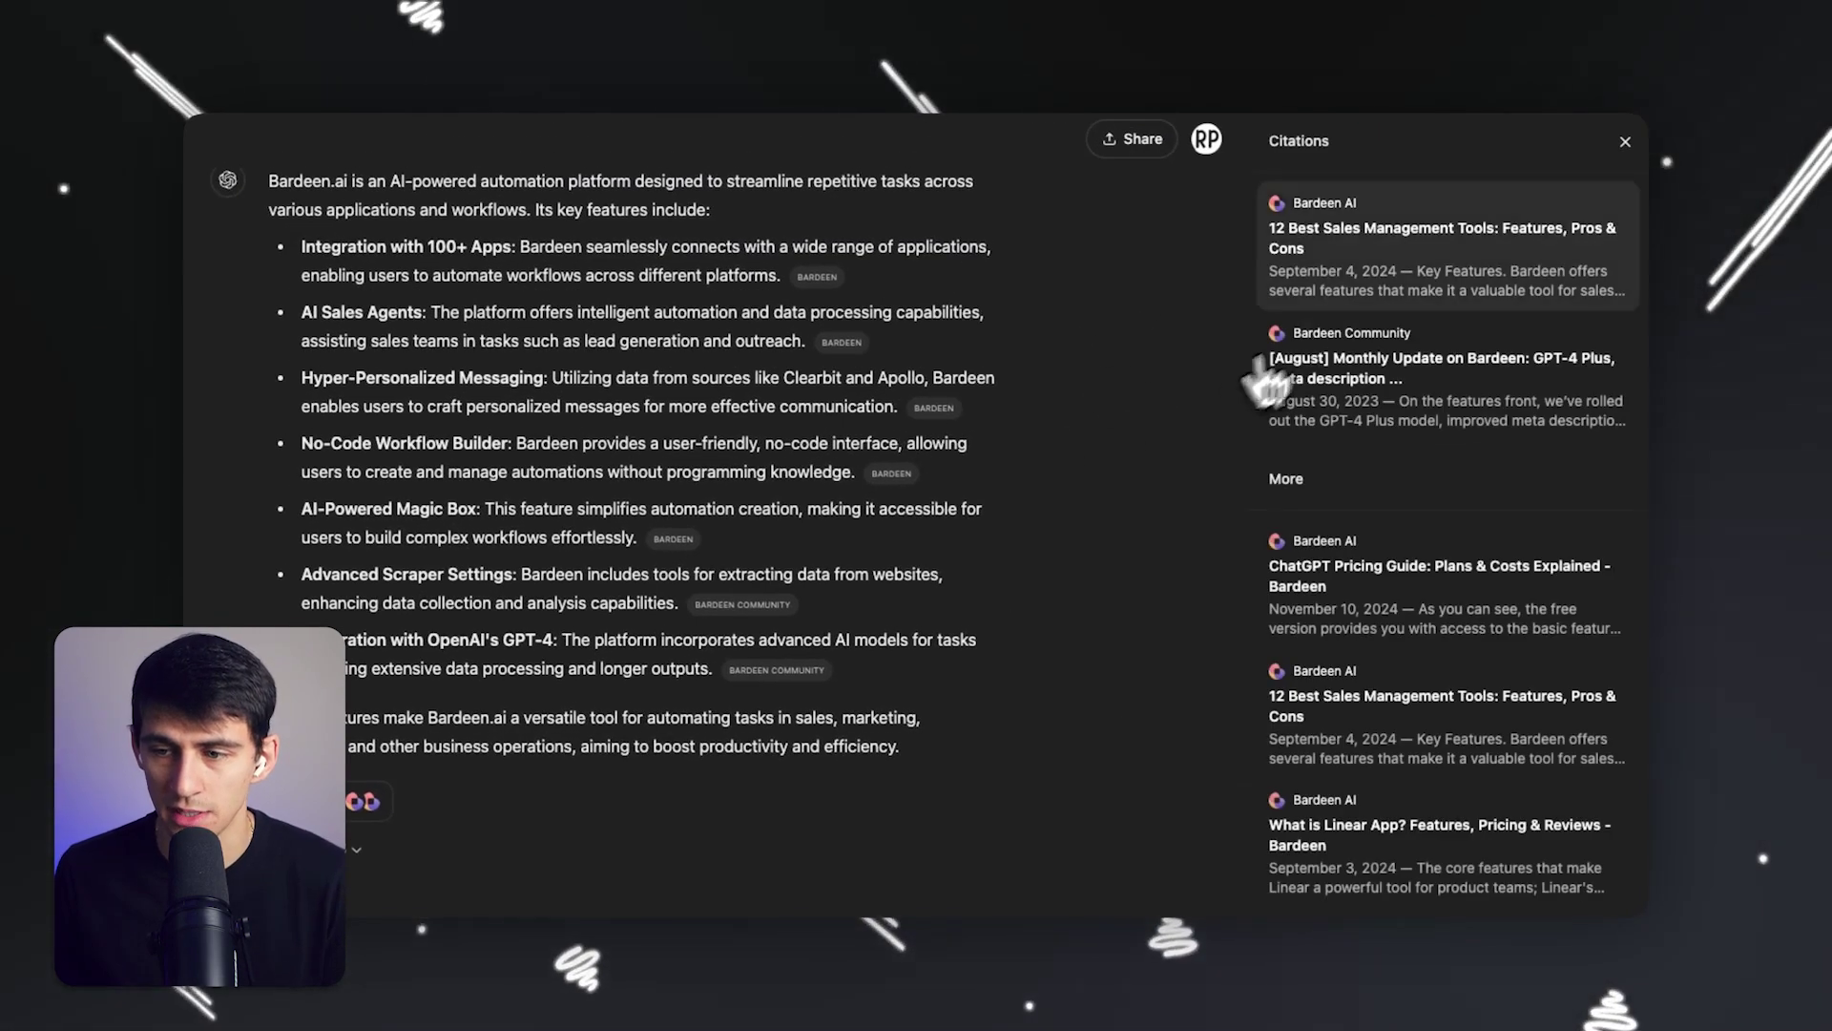
{"action": "left_click", "coordinate": [1413, 361]}
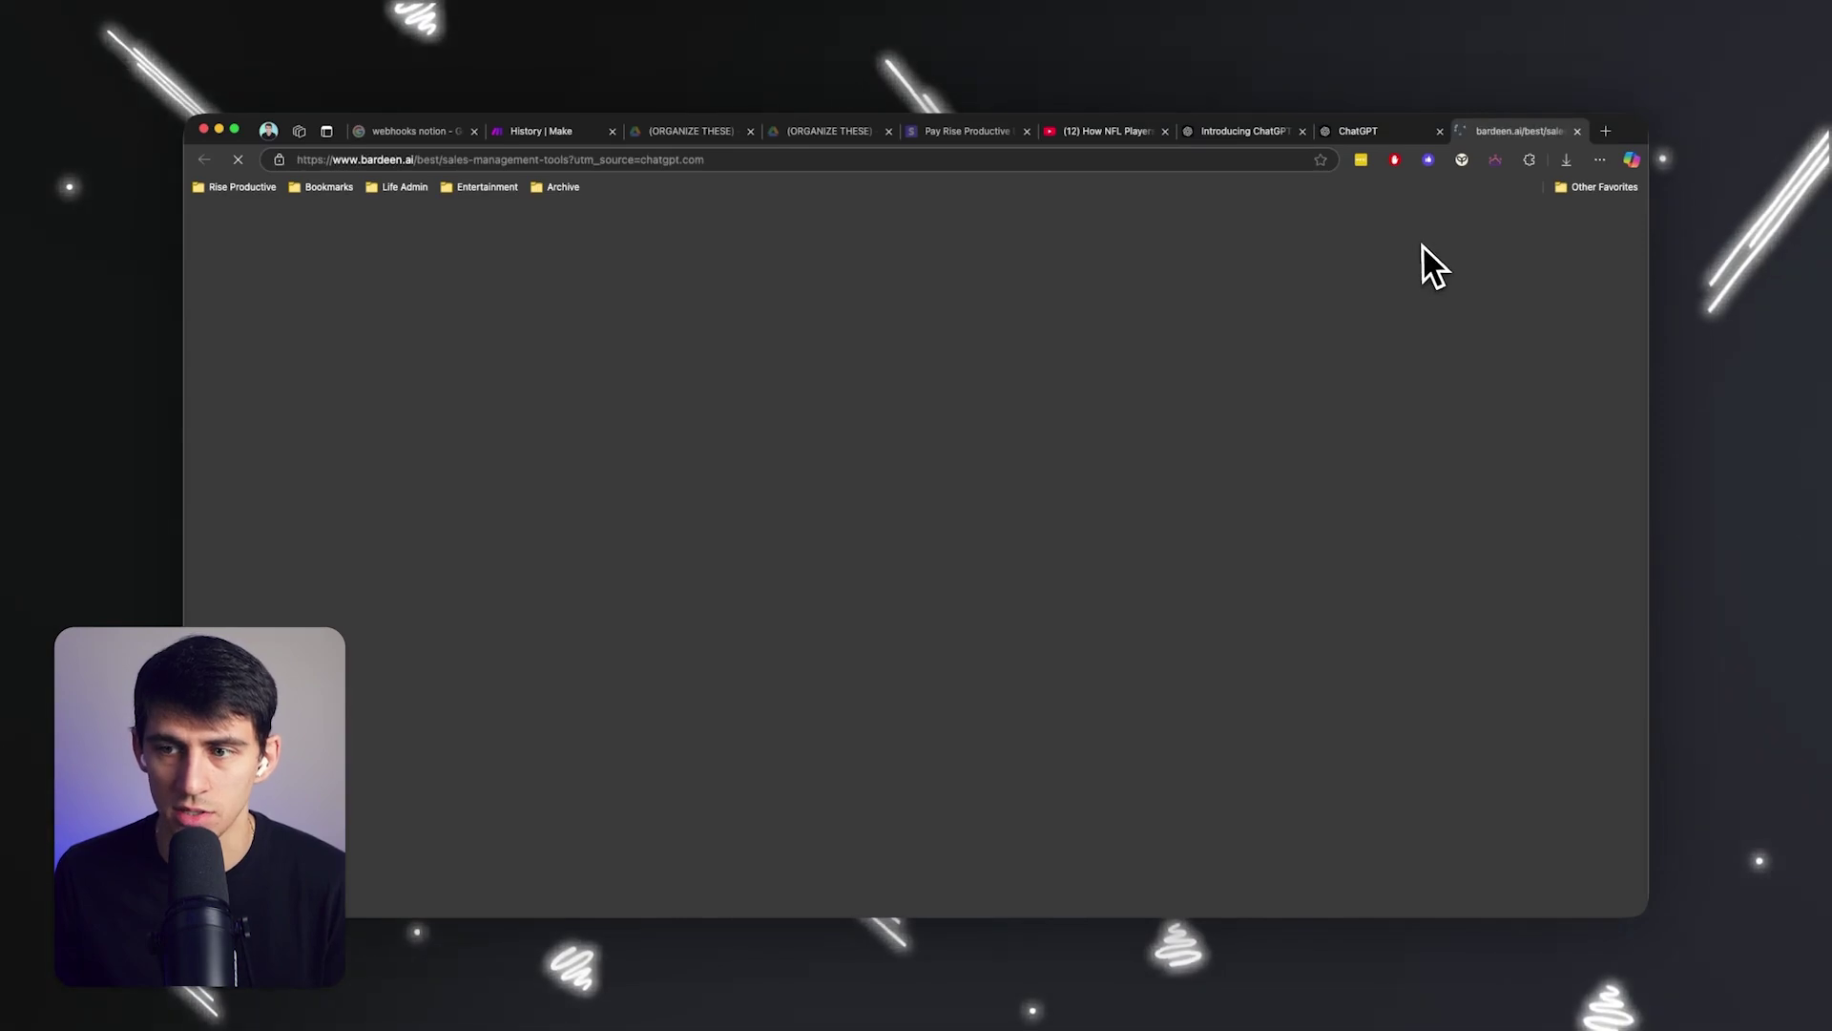
{"action": "key", "text": "super+w"}
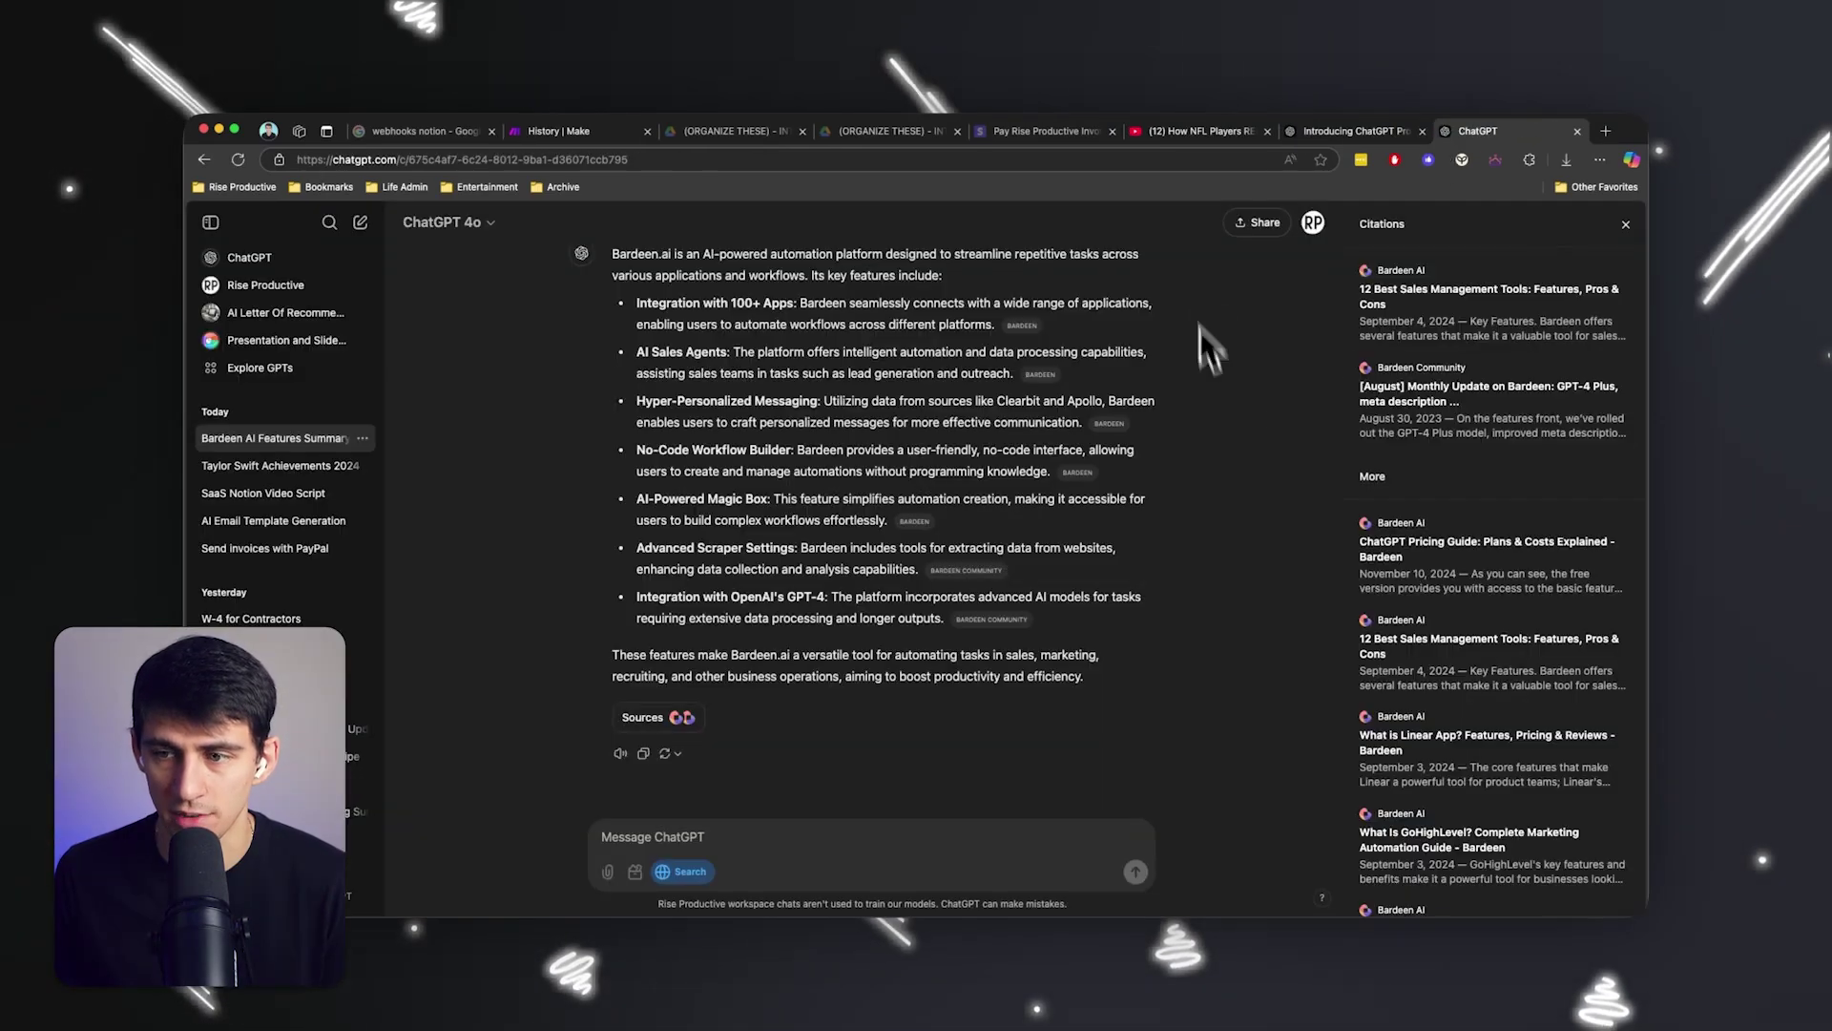
{"action": "left_click", "coordinate": [1625, 225]}
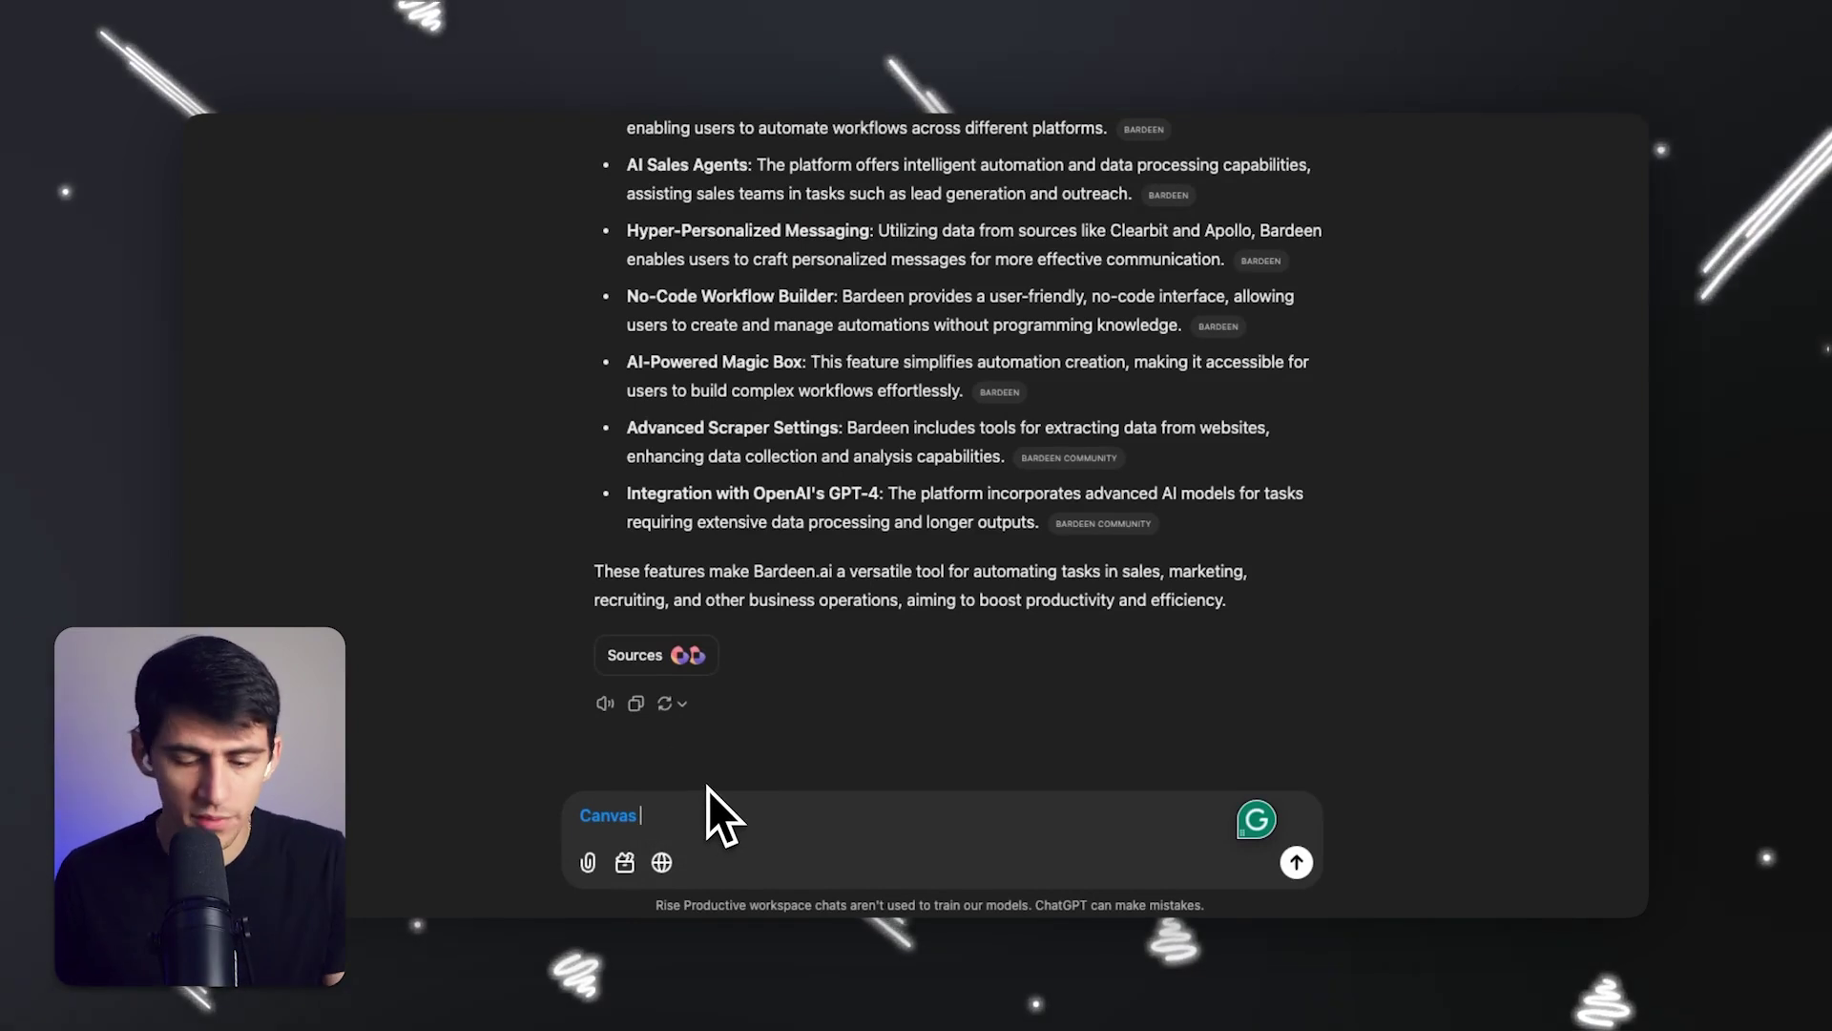
Write the 12-slide ChatGPT-vs-Gemini presentation prompt, switch it to Canvas mode, and send it.
{"action": "key", "text": "BackSpace"}
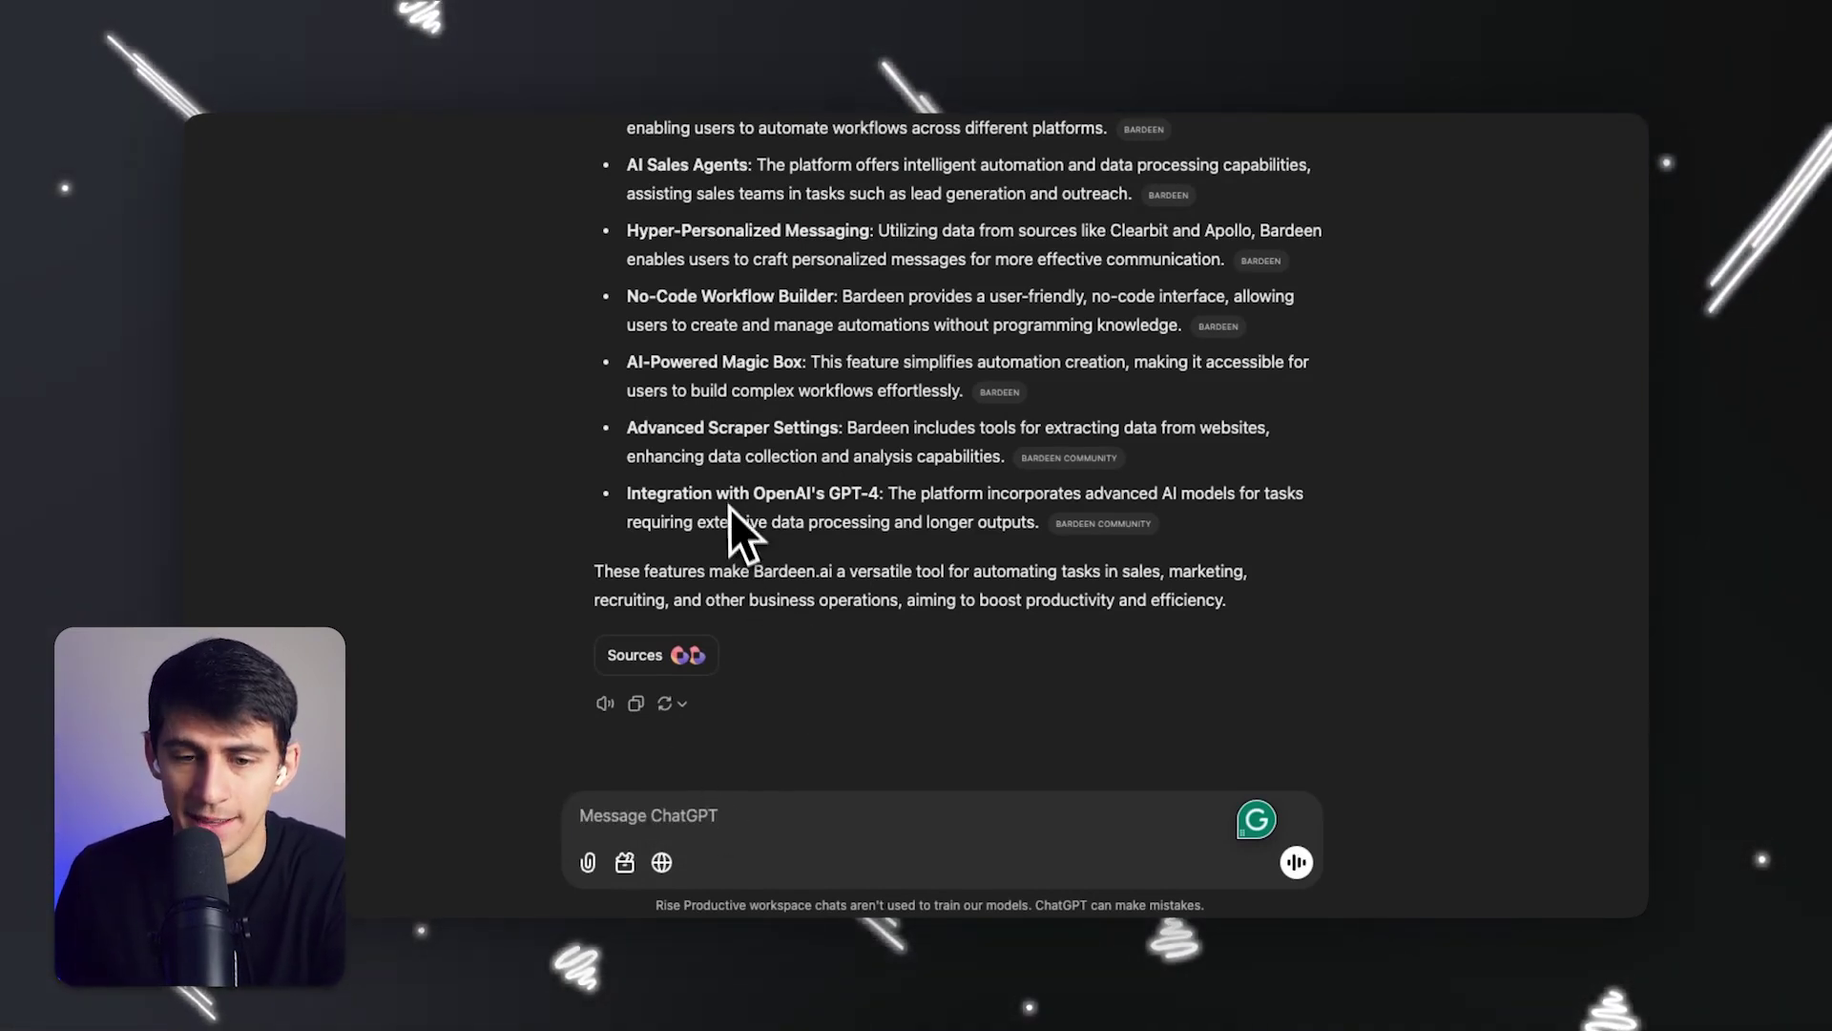
{"action": "left_click", "coordinate": [678, 809]}
{"action": "type", "text": "I want to write"}
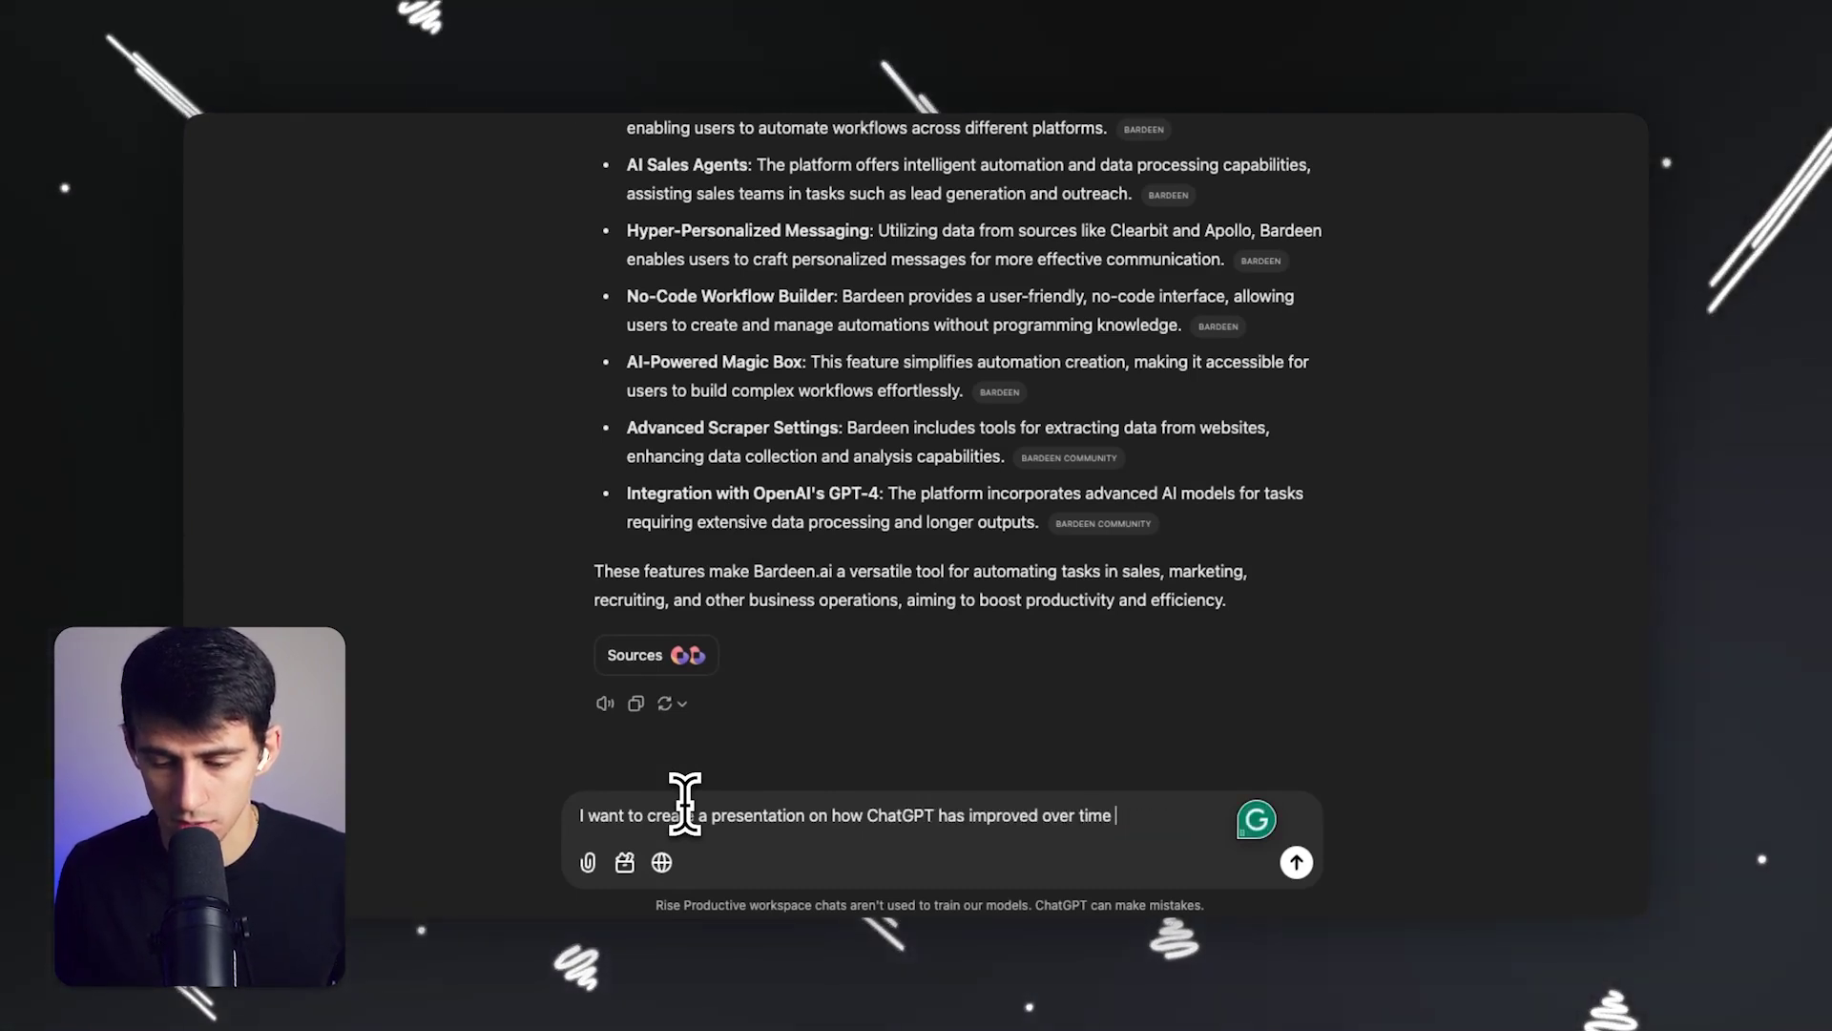
{"action": "type", "text": "like gemini c"}
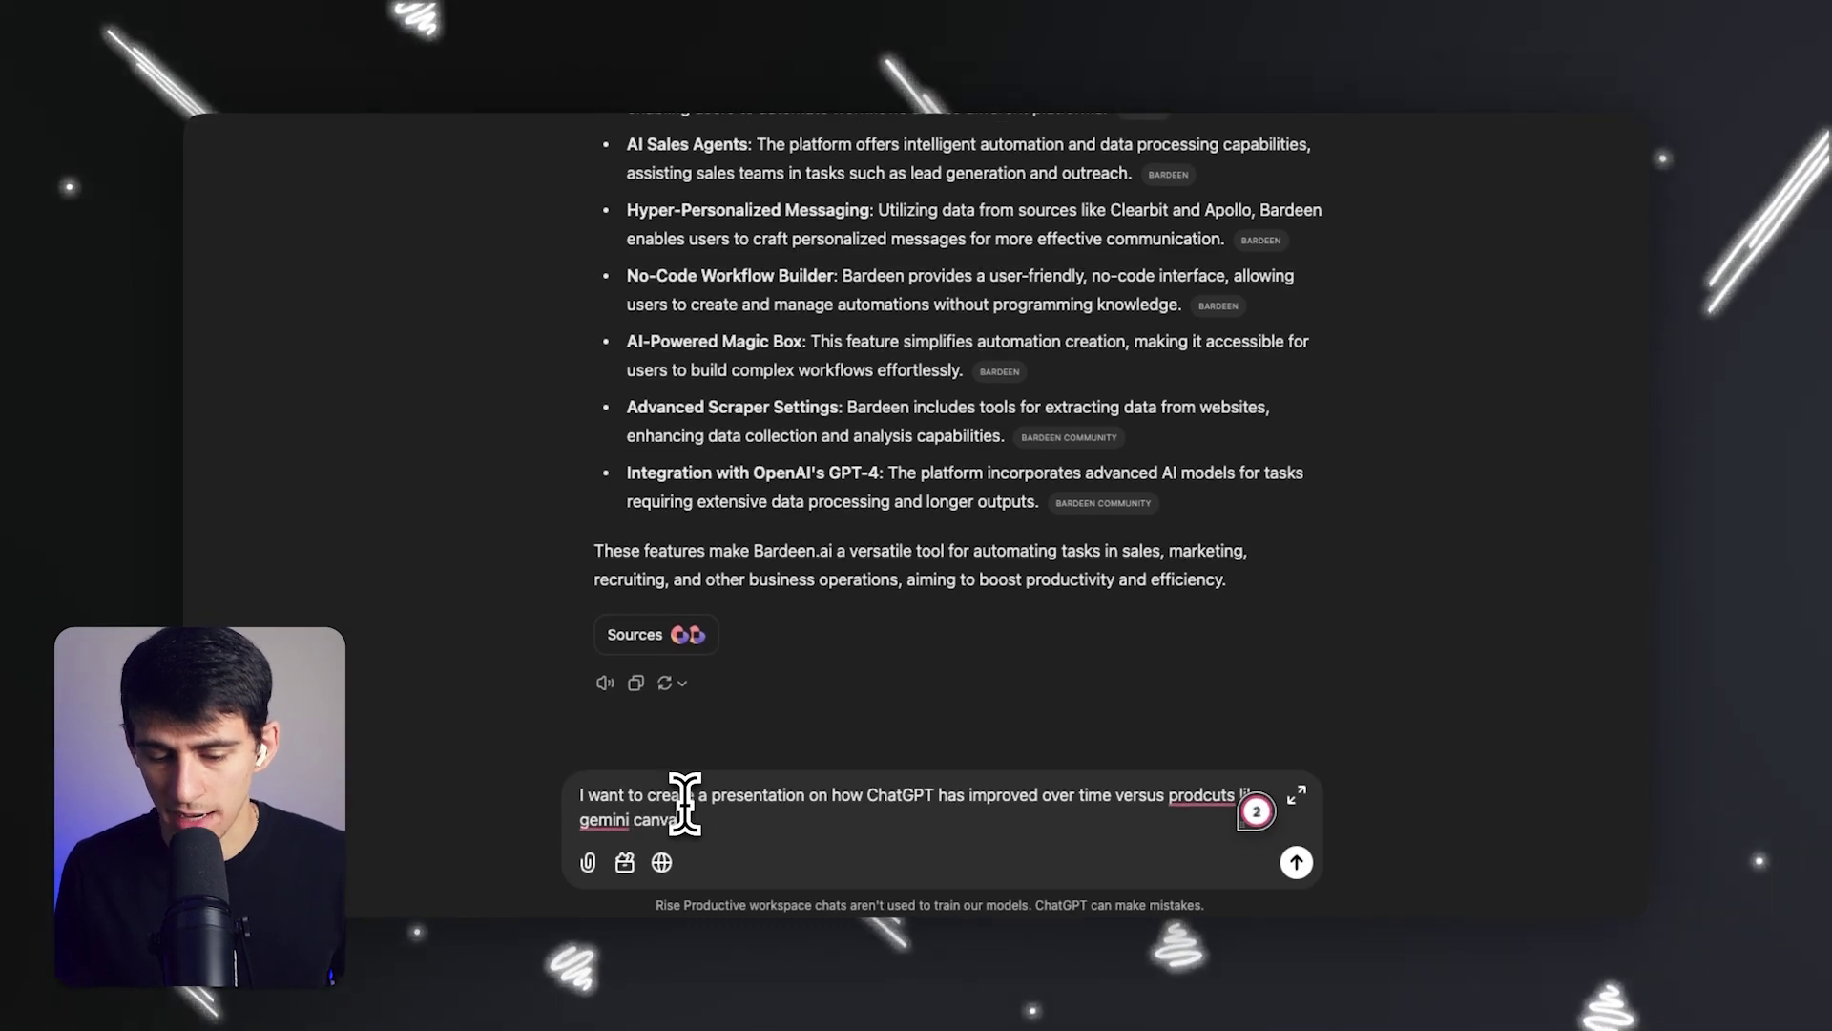
{"action": "type", "text": "anva"}
{"action": "key", "text": "BackSpace"}
{"action": "key", "text": "BackSpace"}
{"action": "key", "text": "BackSpace"}
{"action": "key", "text": "BackSpace"}
{"action": "key", "text": "BackSpace"}
{"action": "left_click", "coordinate": [624, 861]}
{"action": "left_click", "coordinate": [649, 720]}
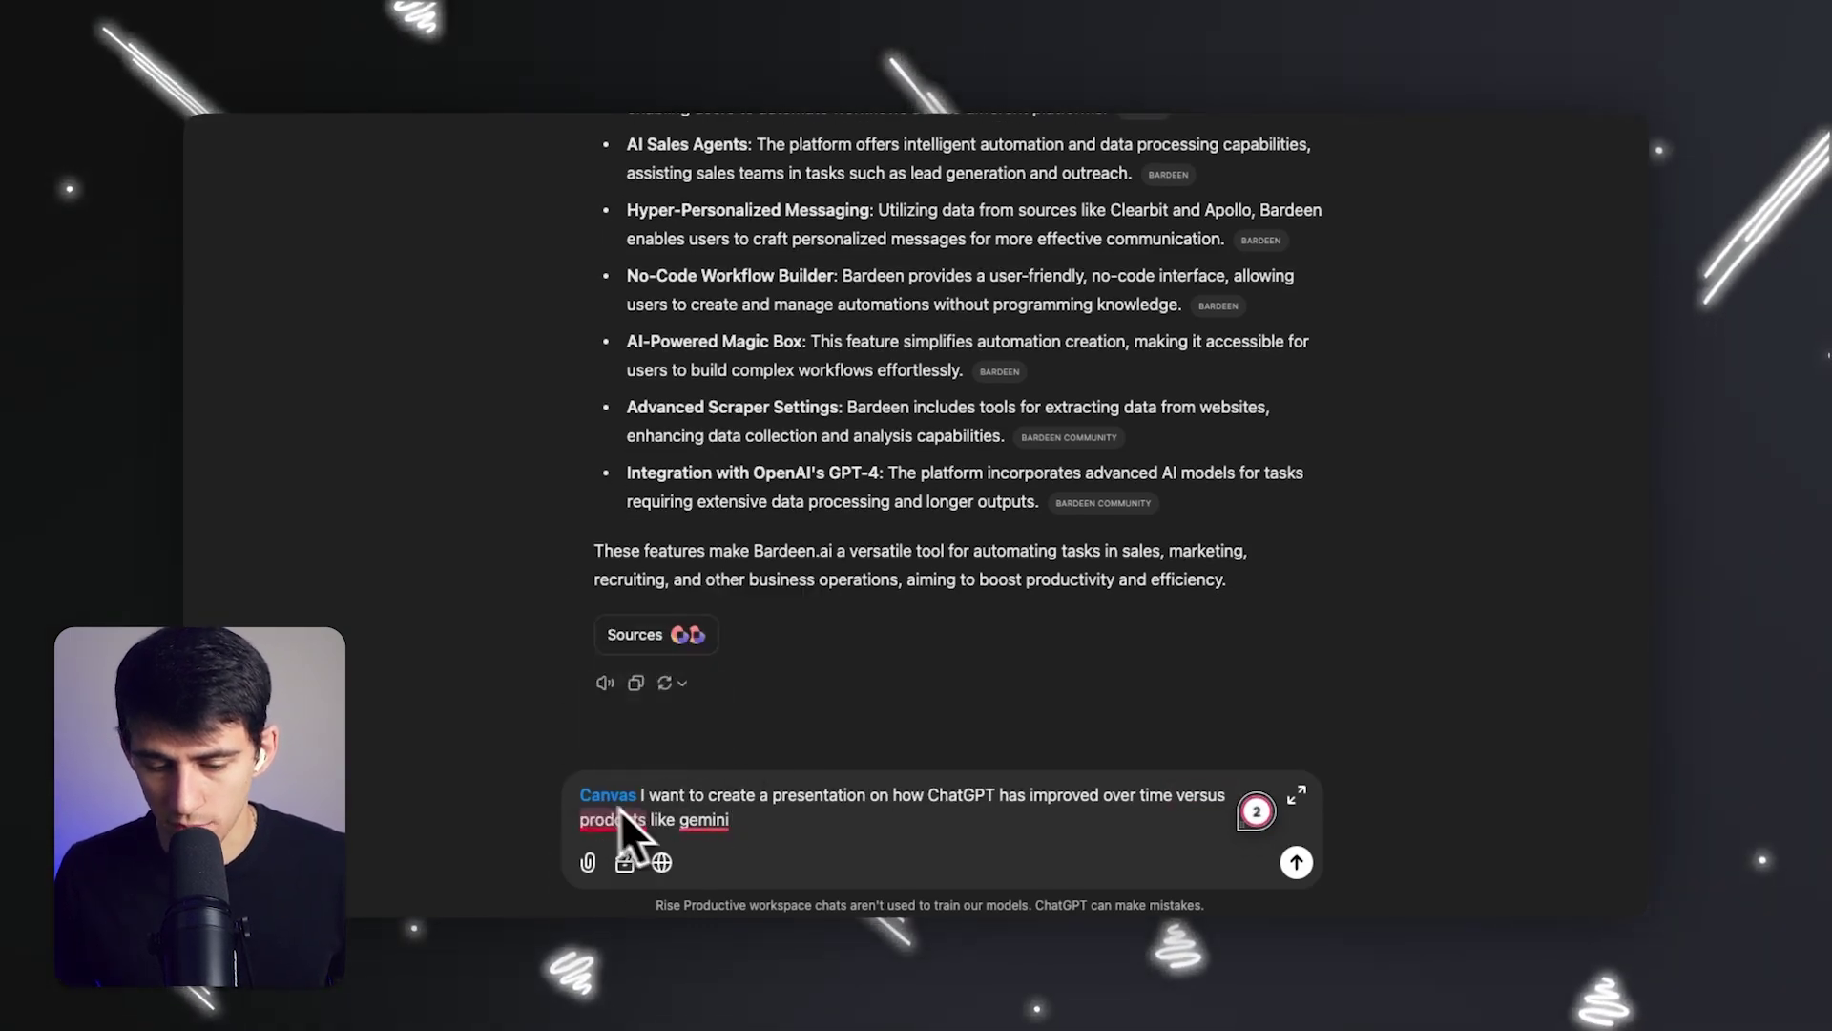
{"action": "mouse_move", "coordinate": [603, 822]}
{"action": "key", "text": "Return"}
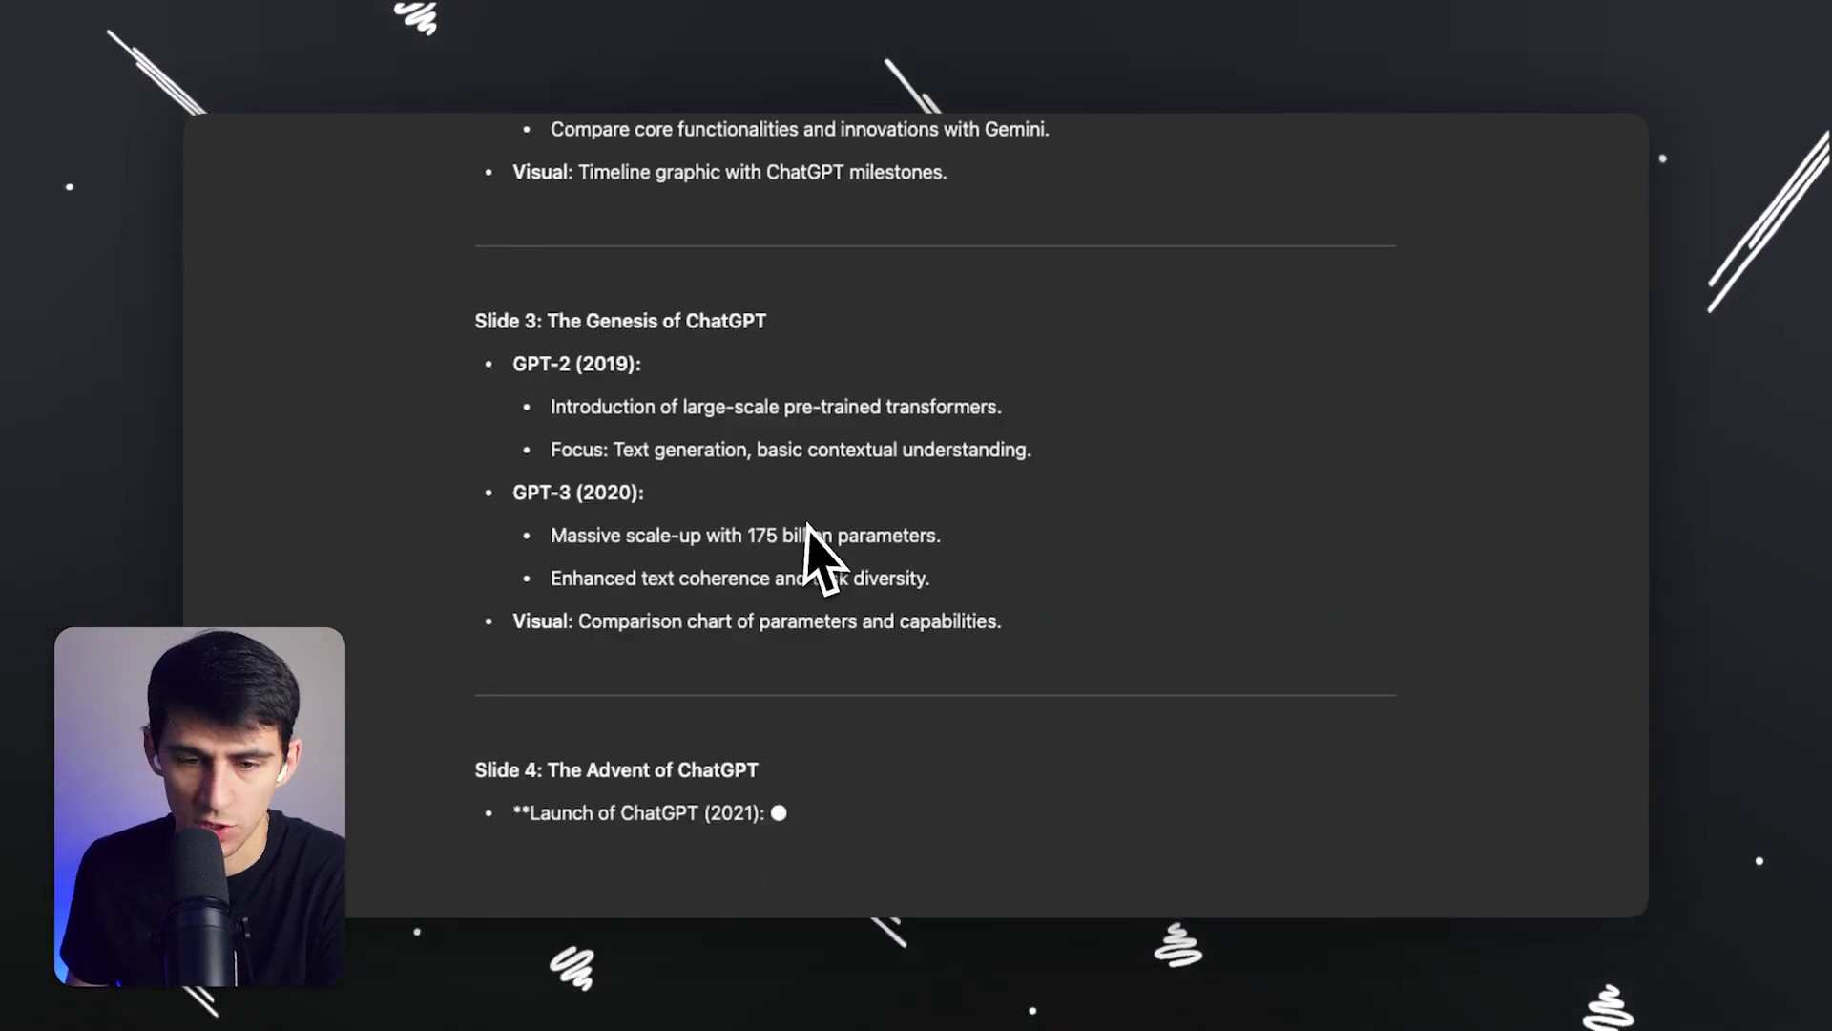
Scroll the reply and select parts of its text and the 'Chatgpt Vs Gemini' canvas title.
{"action": "scroll", "coordinate": [859, 552], "scroll_direction": "up", "scroll_amount": 7}
{"action": "scroll", "coordinate": [868, 563], "scroll_direction": "up", "scroll_amount": 2}
{"action": "scroll", "coordinate": [839, 429], "scroll_direction": "up", "scroll_amount": 15}
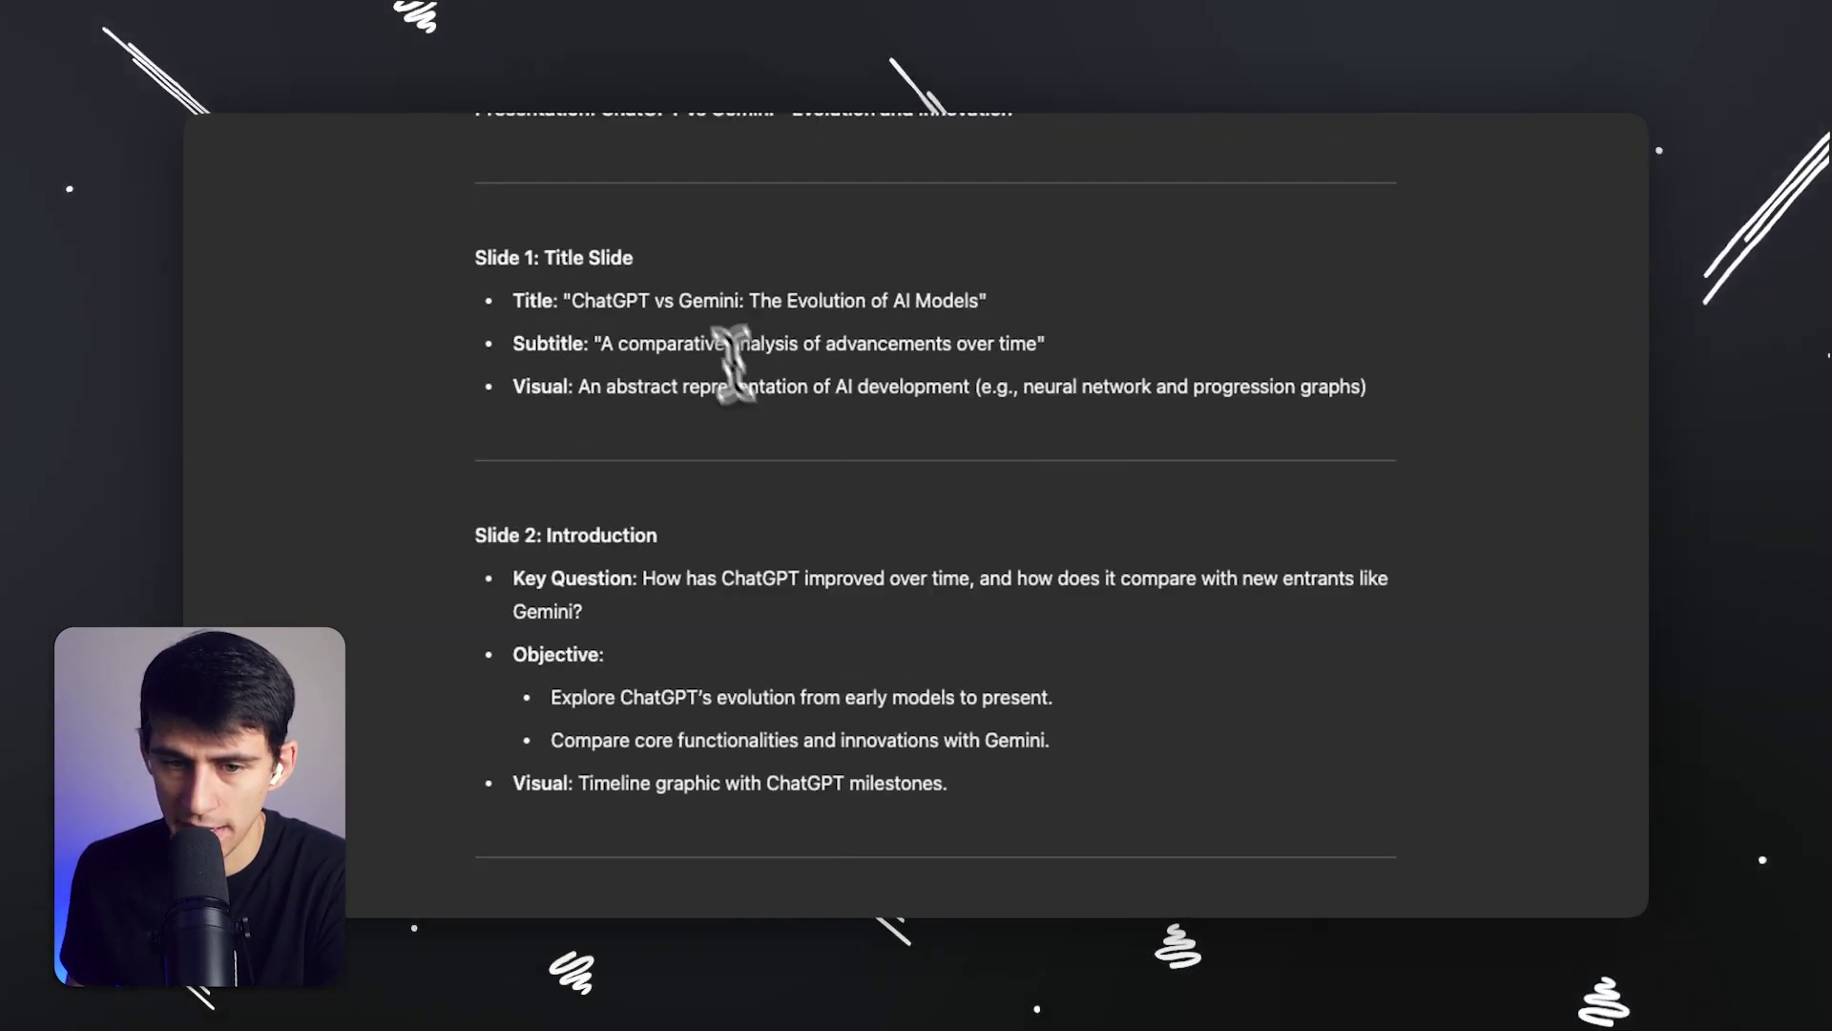
{"action": "scroll", "coordinate": [818, 442], "scroll_direction": "down", "scroll_amount": 15}
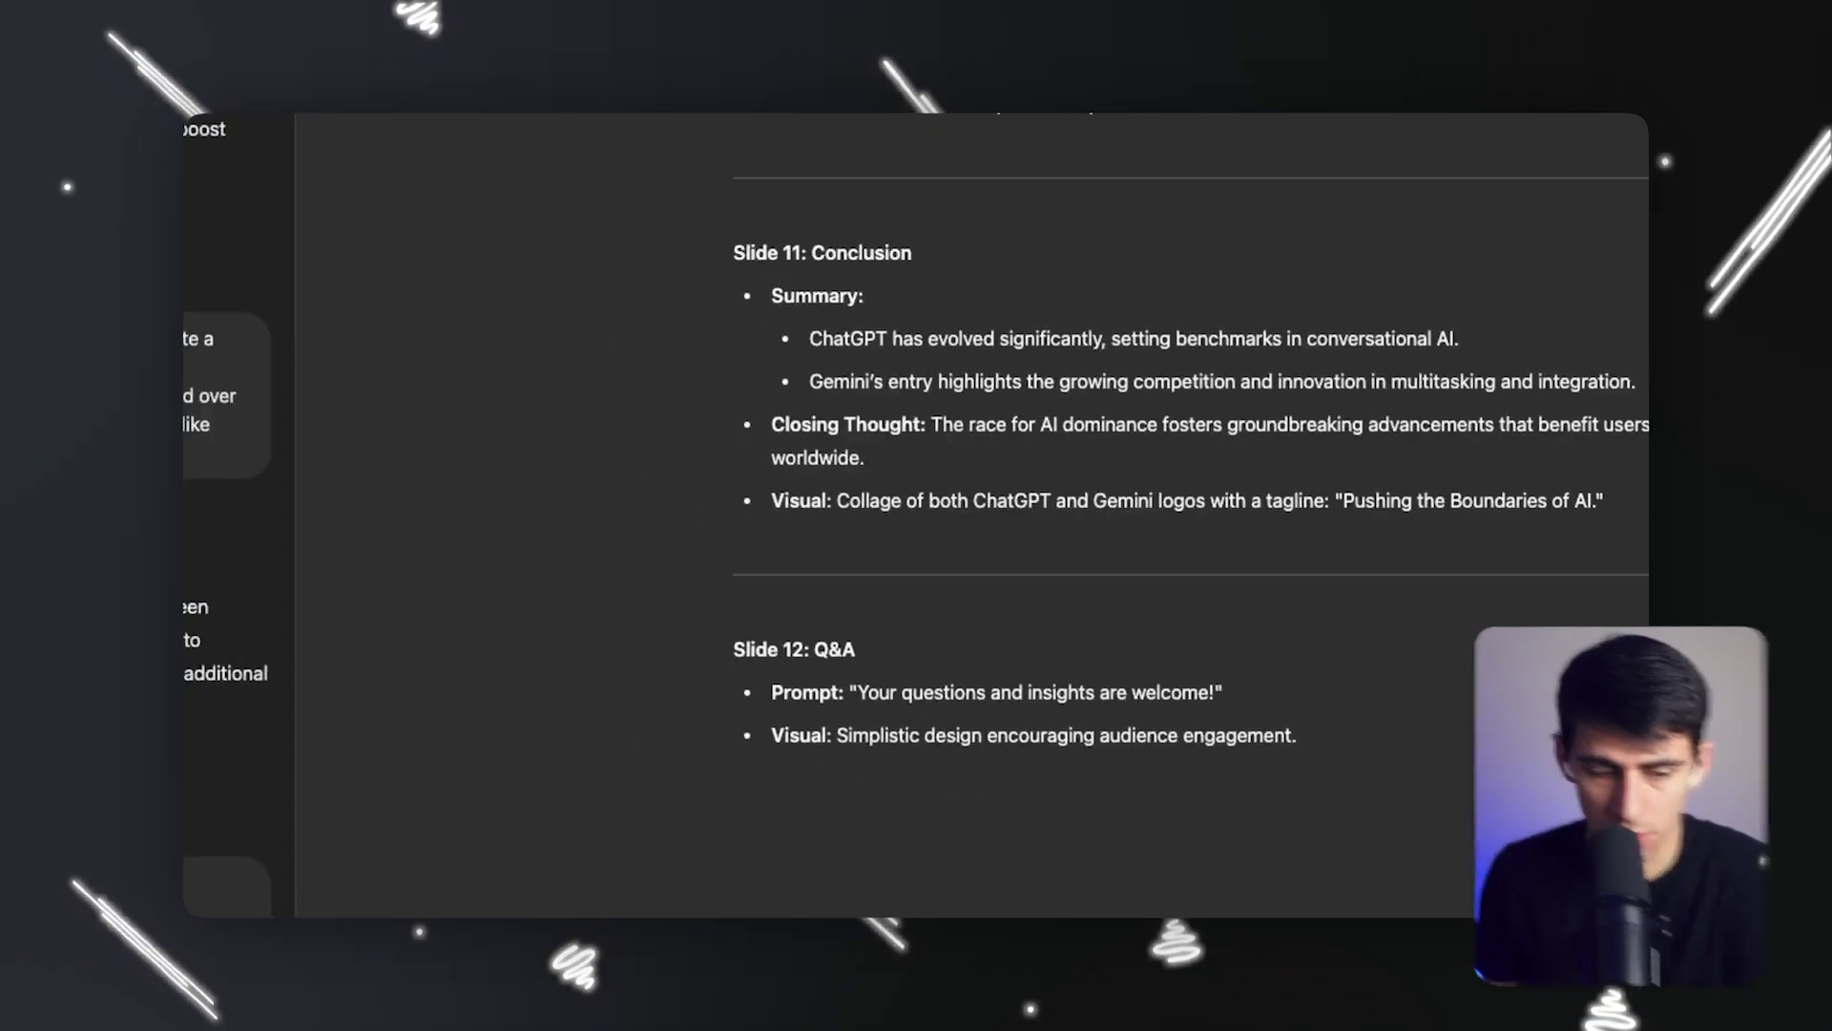
{"action": "mouse_move", "coordinate": [272, 492]}
{"action": "left_mouse_down"}
{"action": "mouse_move", "coordinate": [467, 599]}
{"action": "mouse_move", "coordinate": [279, 498]}
{"action": "left_mouse_up"}
{"action": "left_click", "coordinate": [564, 552]}
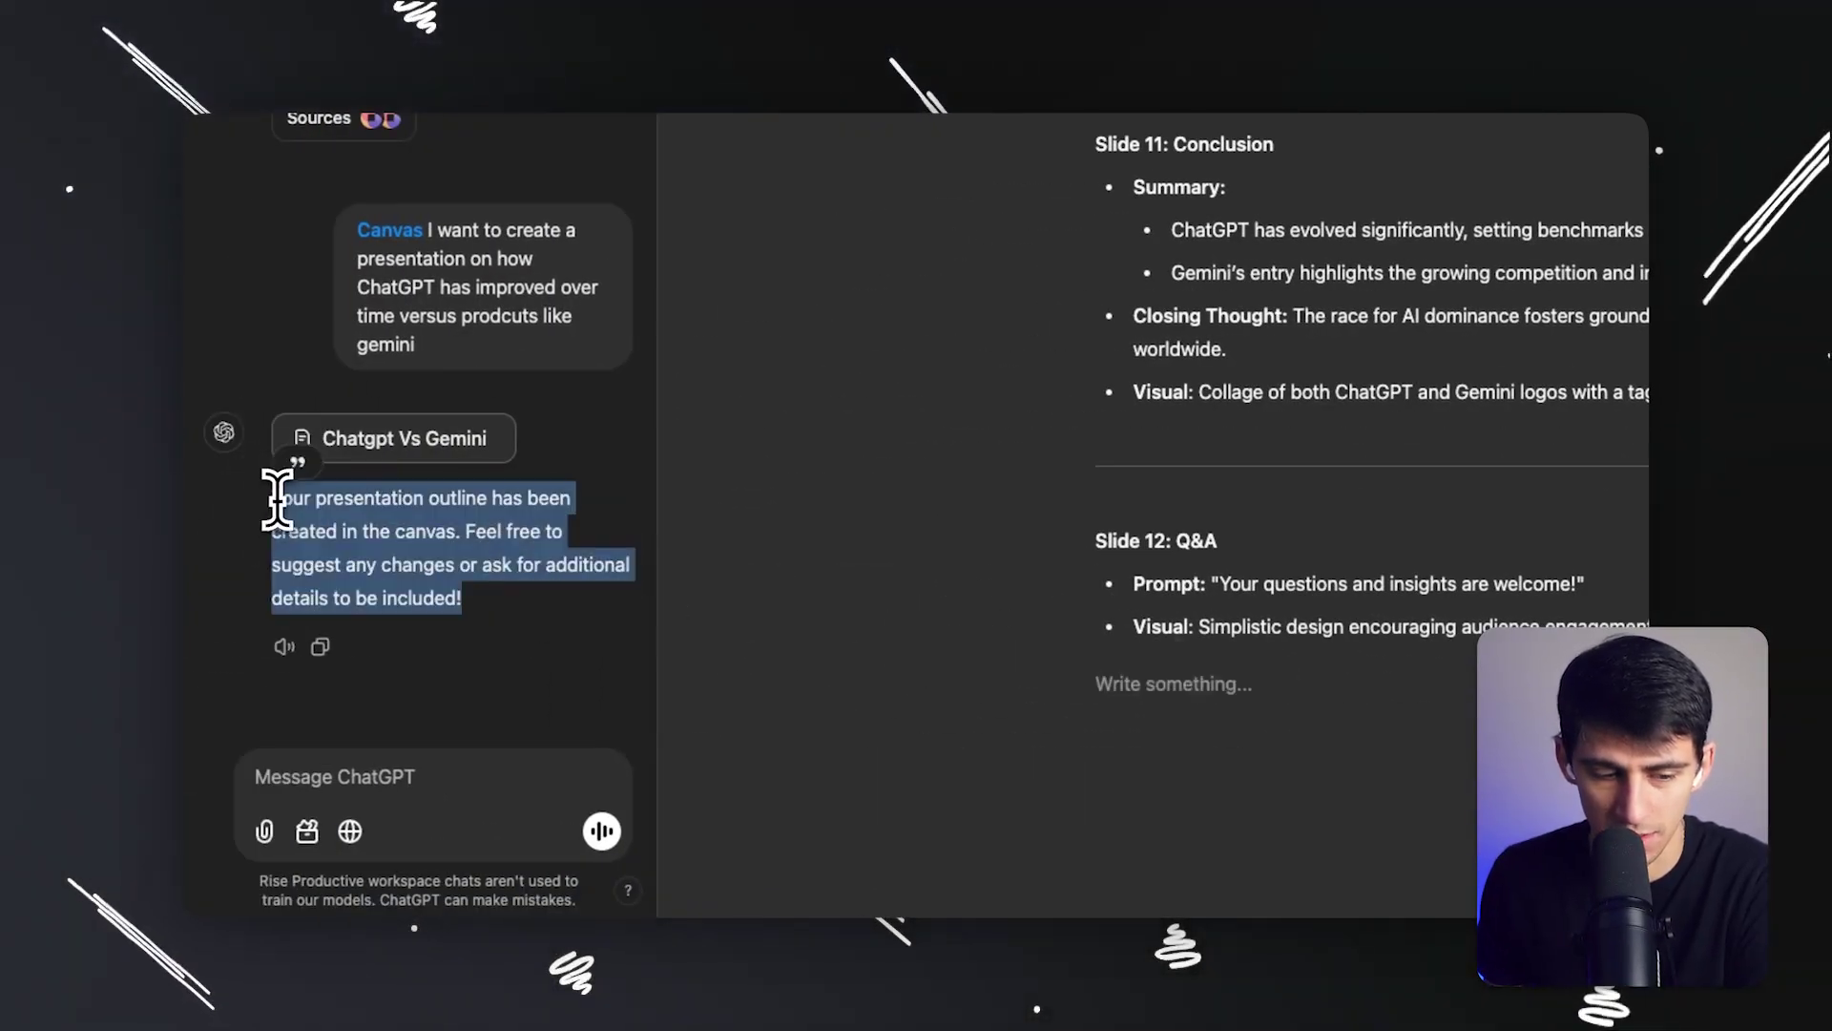
{"action": "left_click", "coordinate": [278, 498]}
{"action": "left_click_drag", "start_coordinate": [468, 599], "coordinate": [277, 498]}
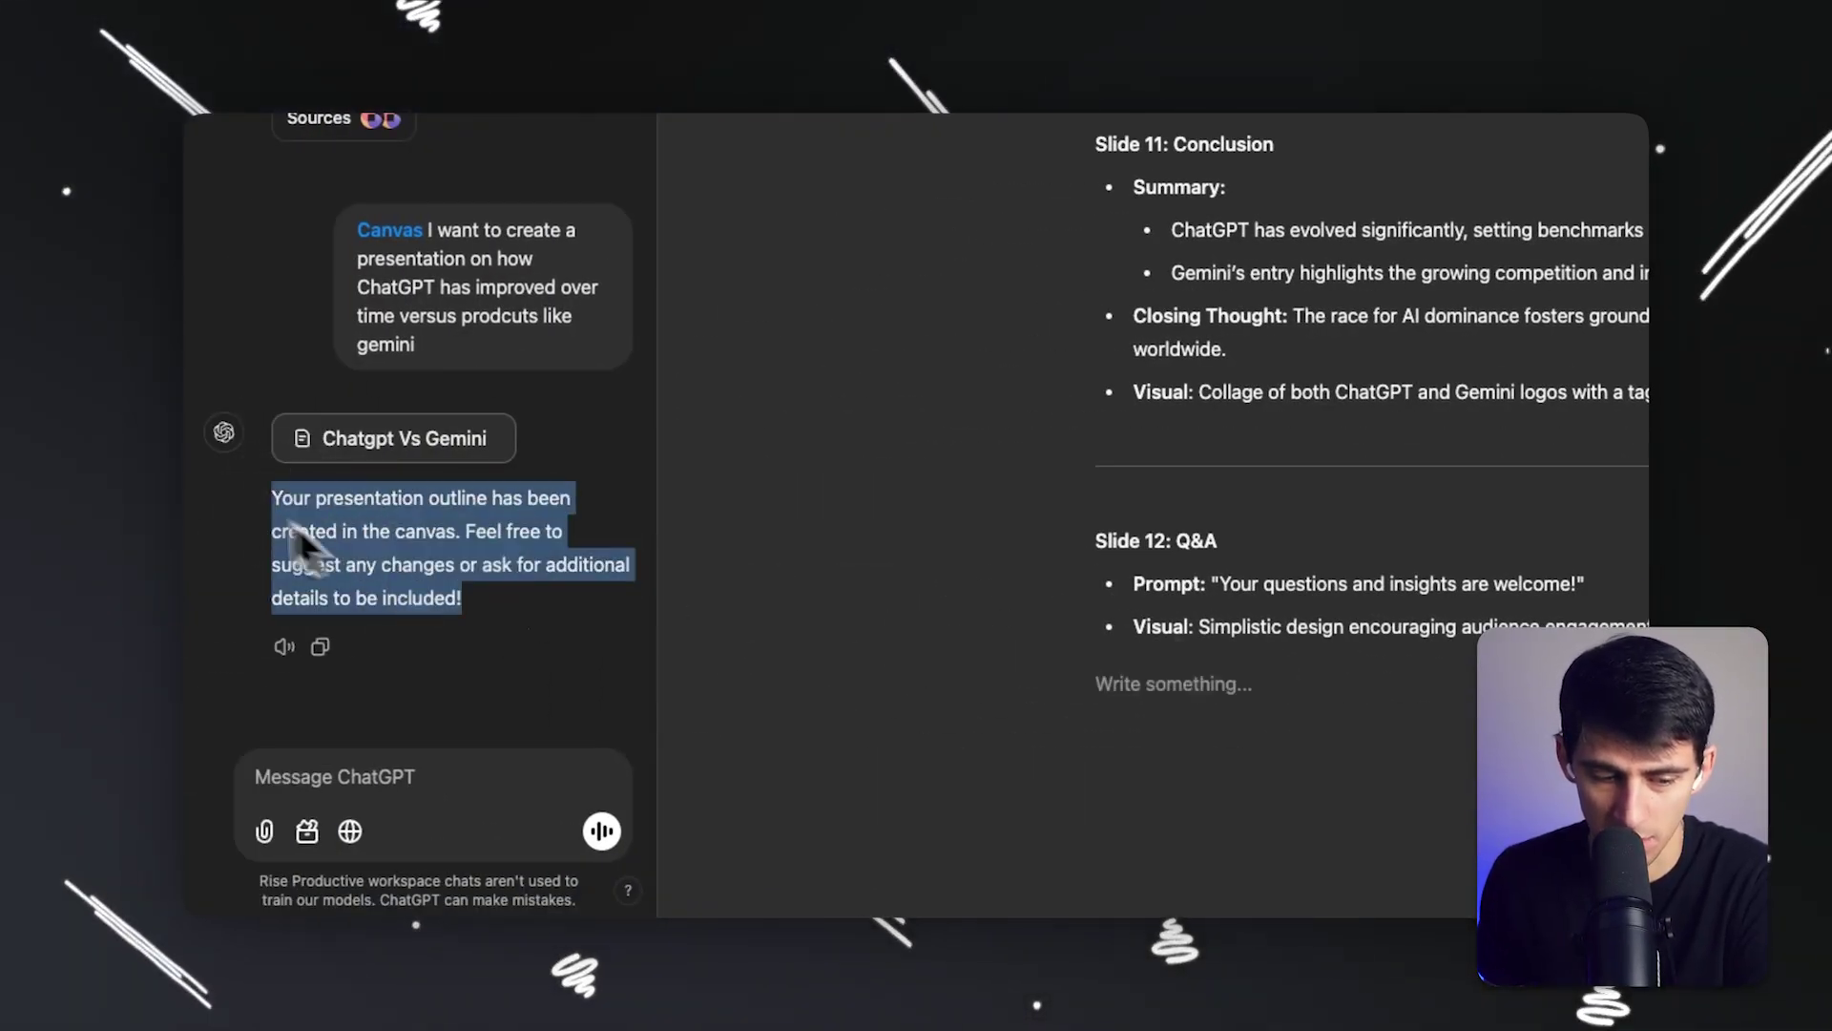
{"action": "left_click", "coordinate": [259, 501]}
{"action": "left_click_drag", "start_coordinate": [508, 536], "coordinate": [543, 573]}
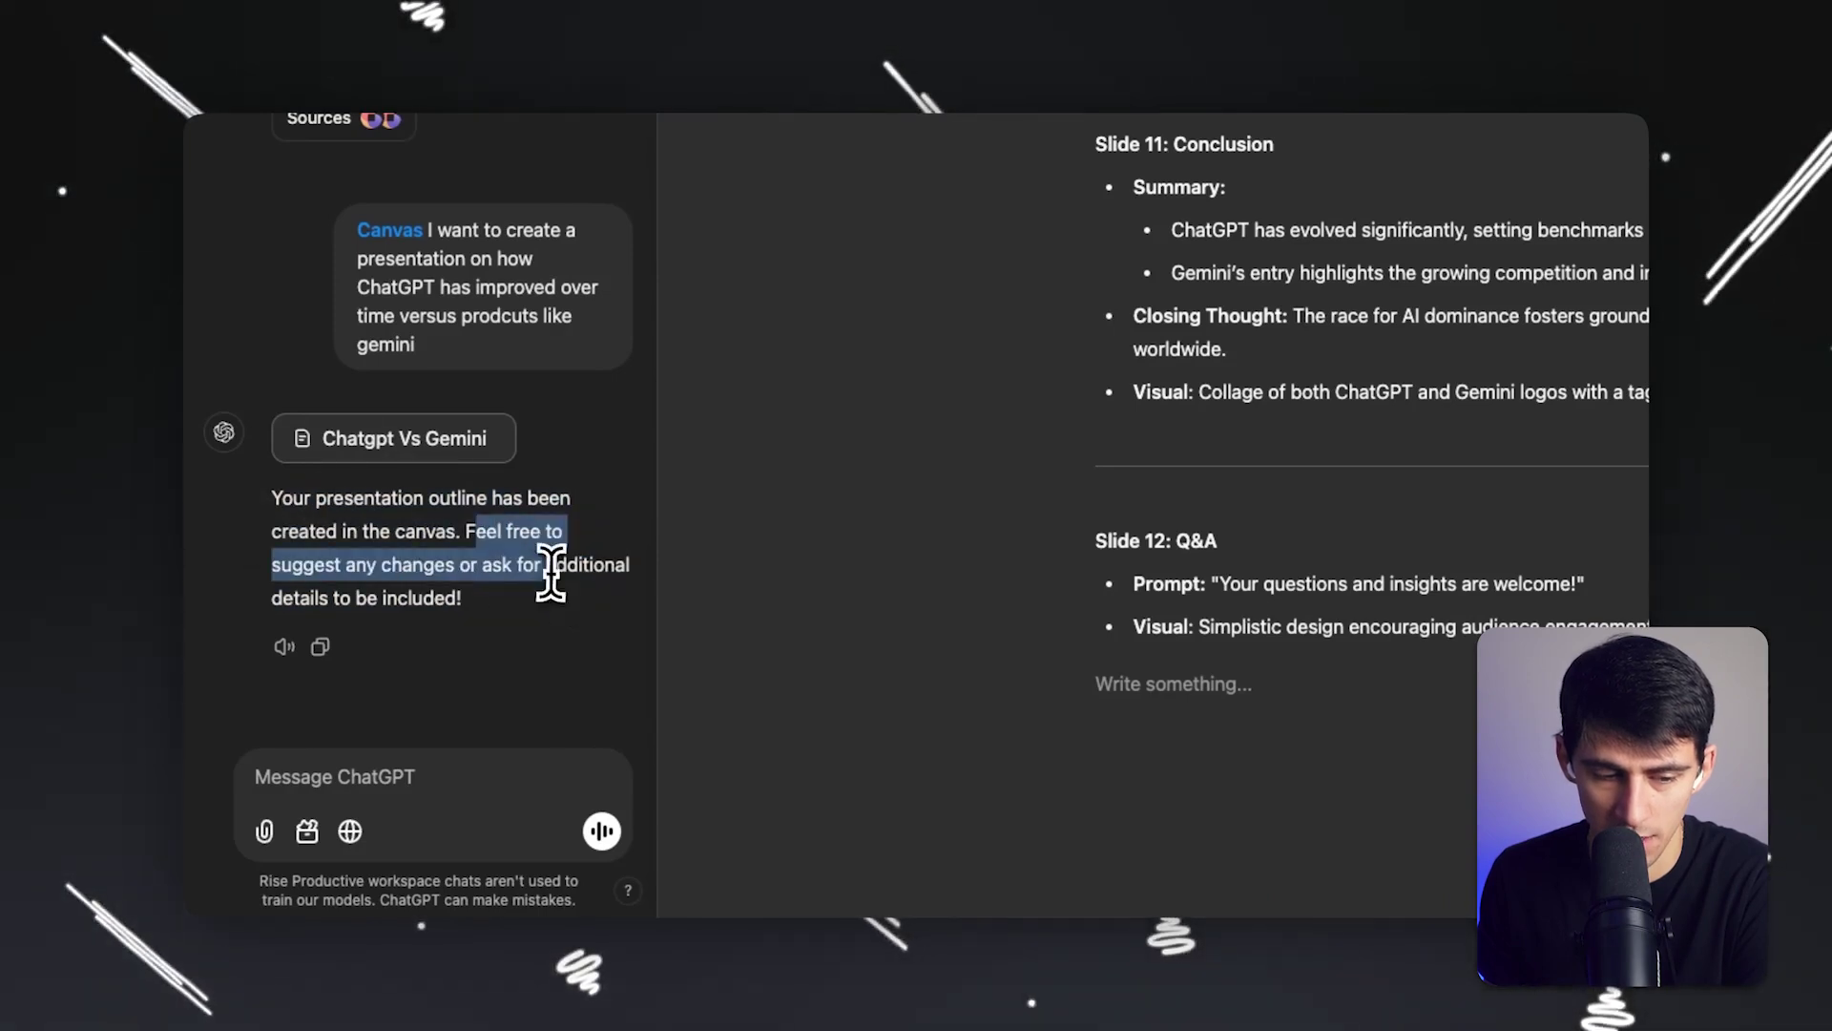
{"action": "left_click", "coordinate": [572, 601]}
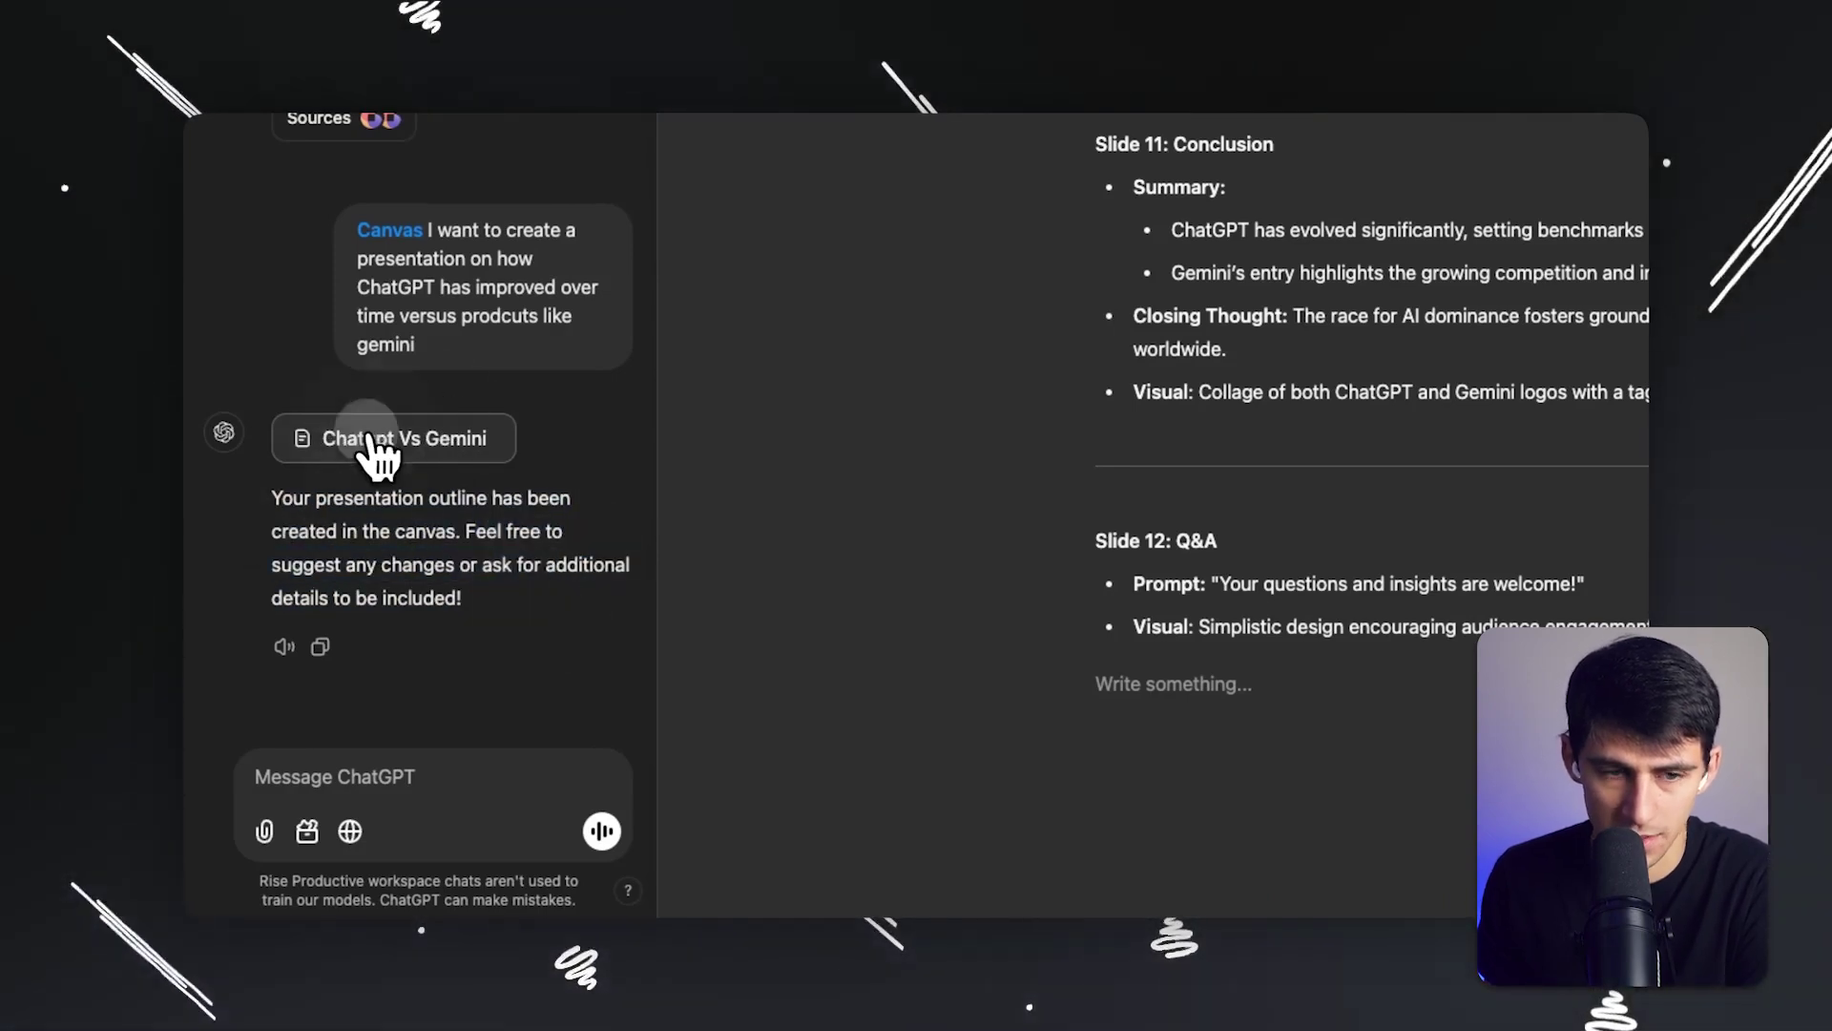
{"action": "double_click", "coordinate": [839, 145]}
{"action": "left_click_drag", "start_coordinate": [921, 143], "coordinate": [890, 145]}
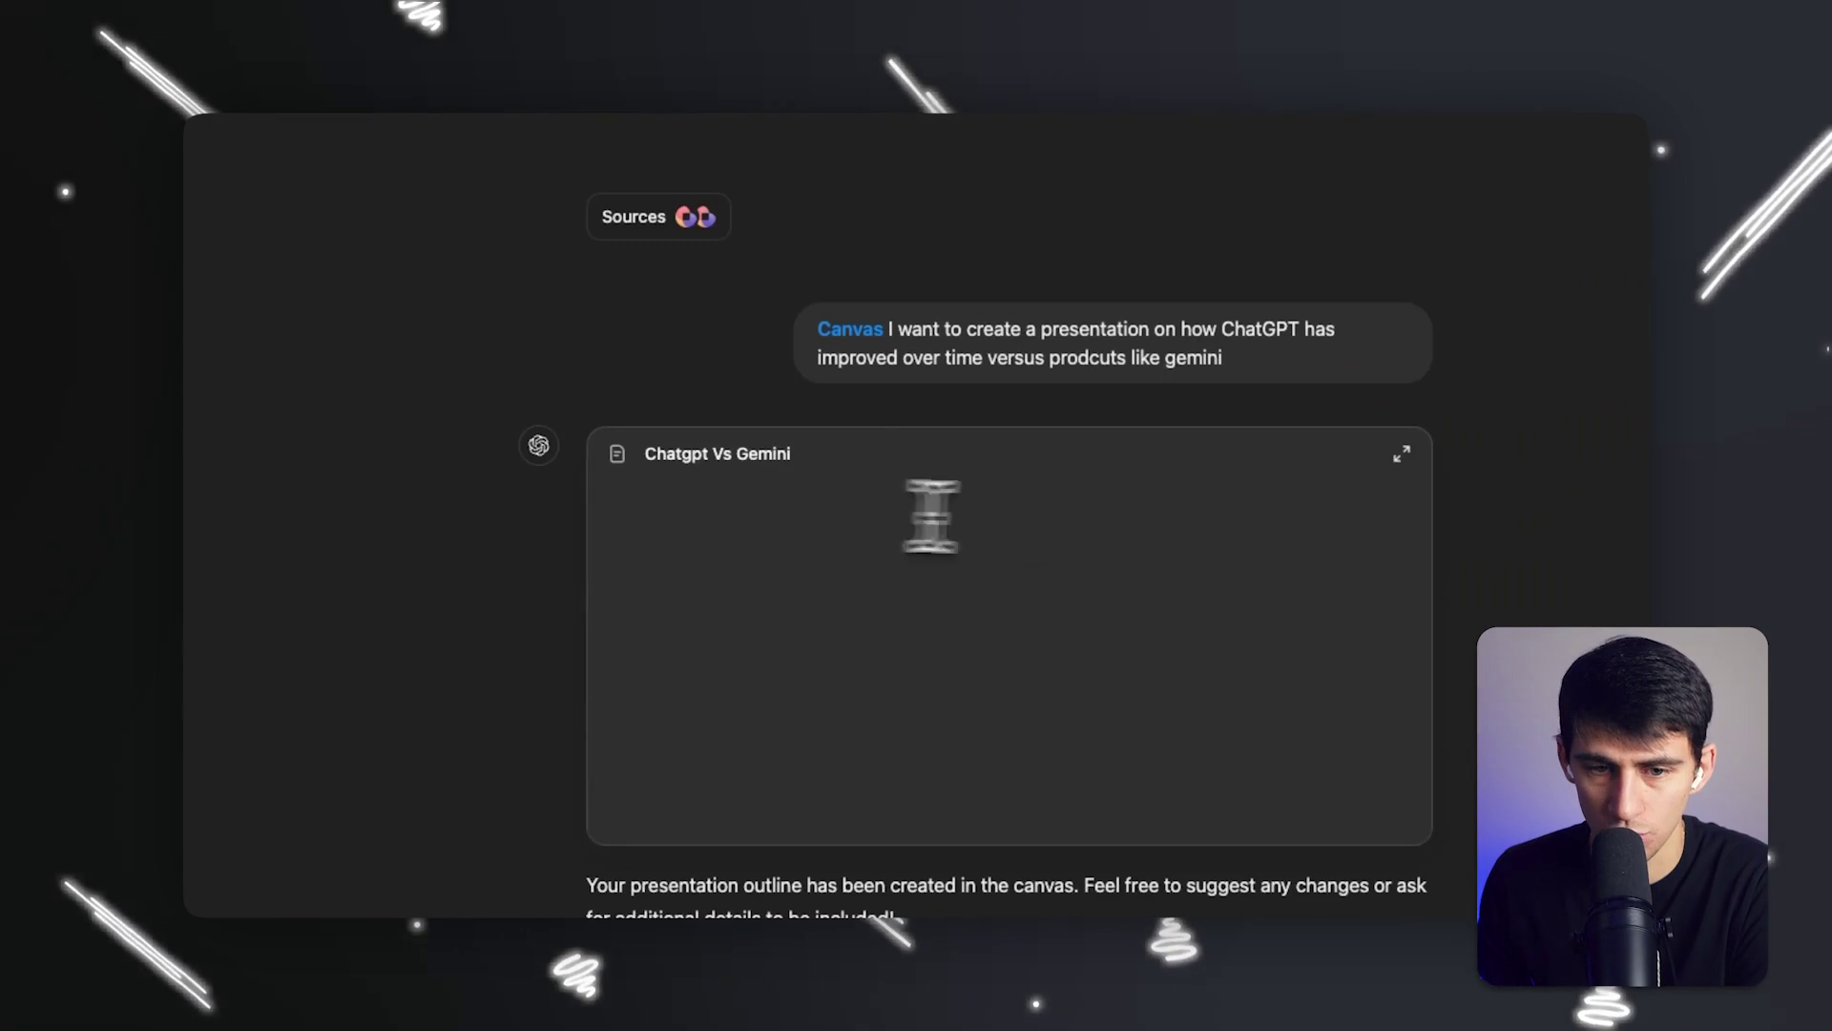
Expand the Chatgpt Vs Gemini outline card into the full canvas view.
{"action": "scroll", "coordinate": [830, 477], "scroll_direction": "up", "scroll_amount": 10}
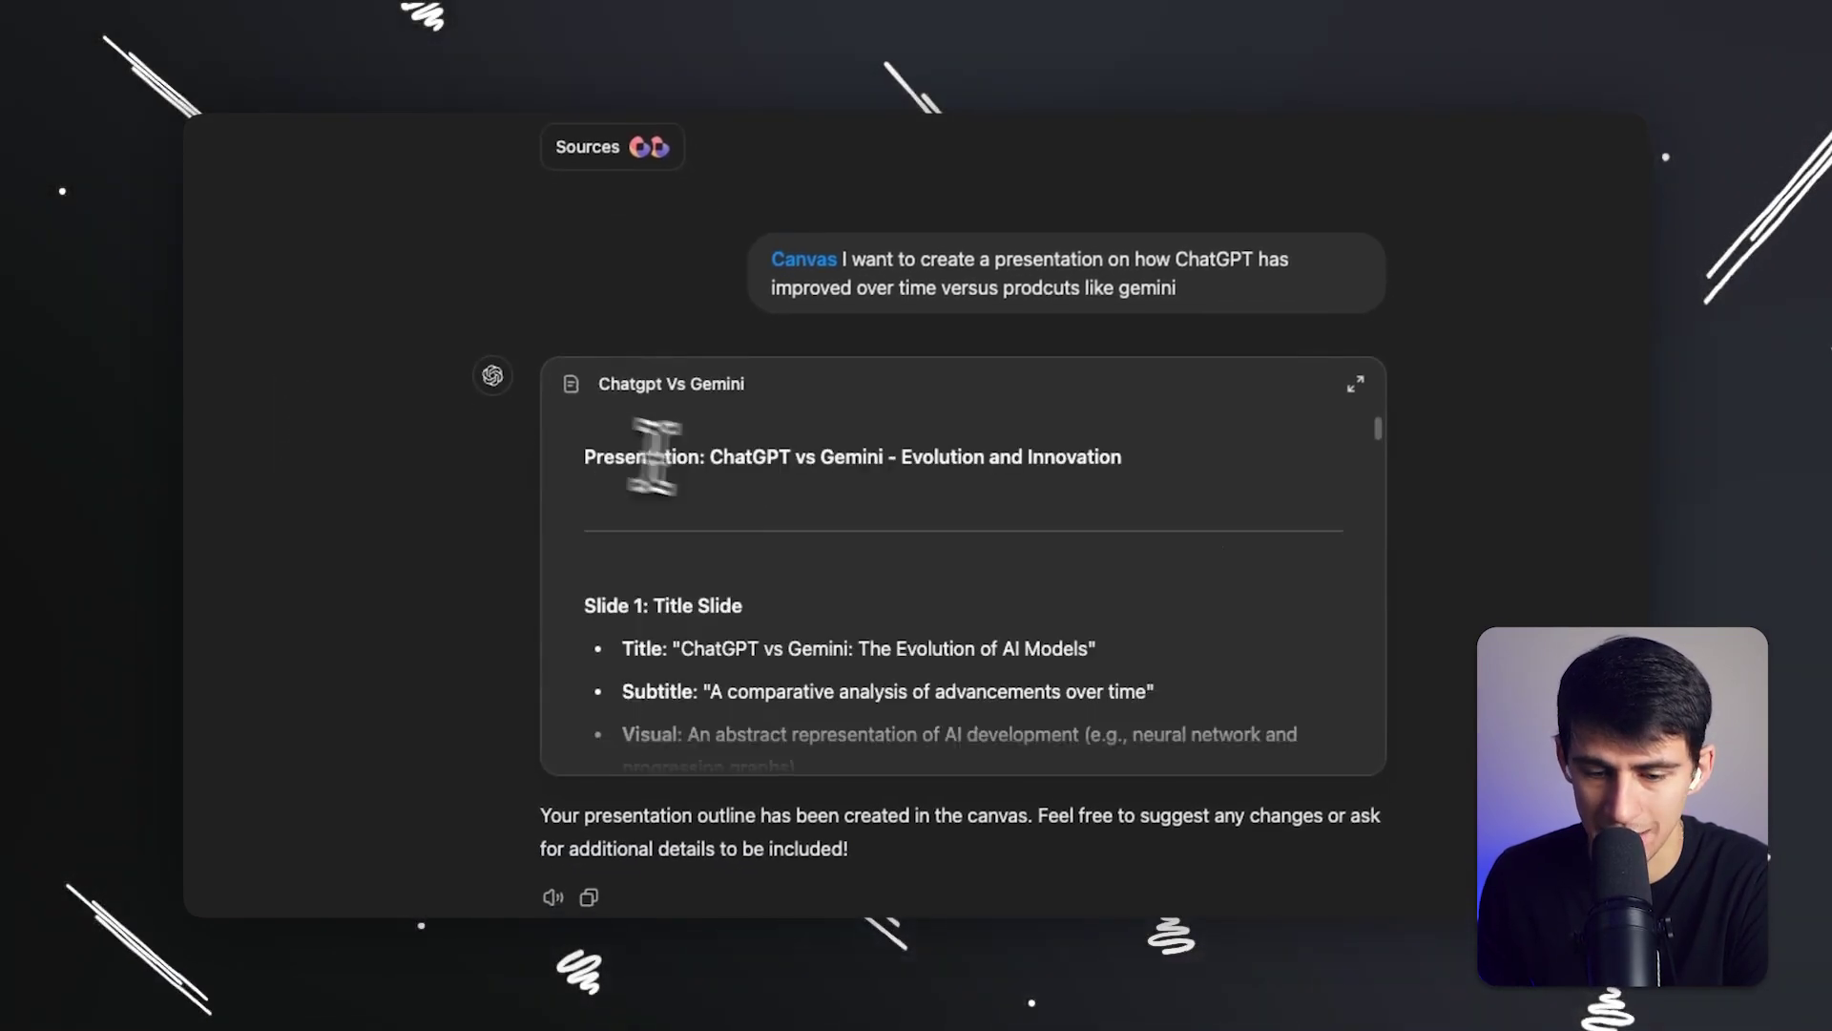
{"action": "scroll", "coordinate": [814, 503], "scroll_direction": "down", "scroll_amount": 20}
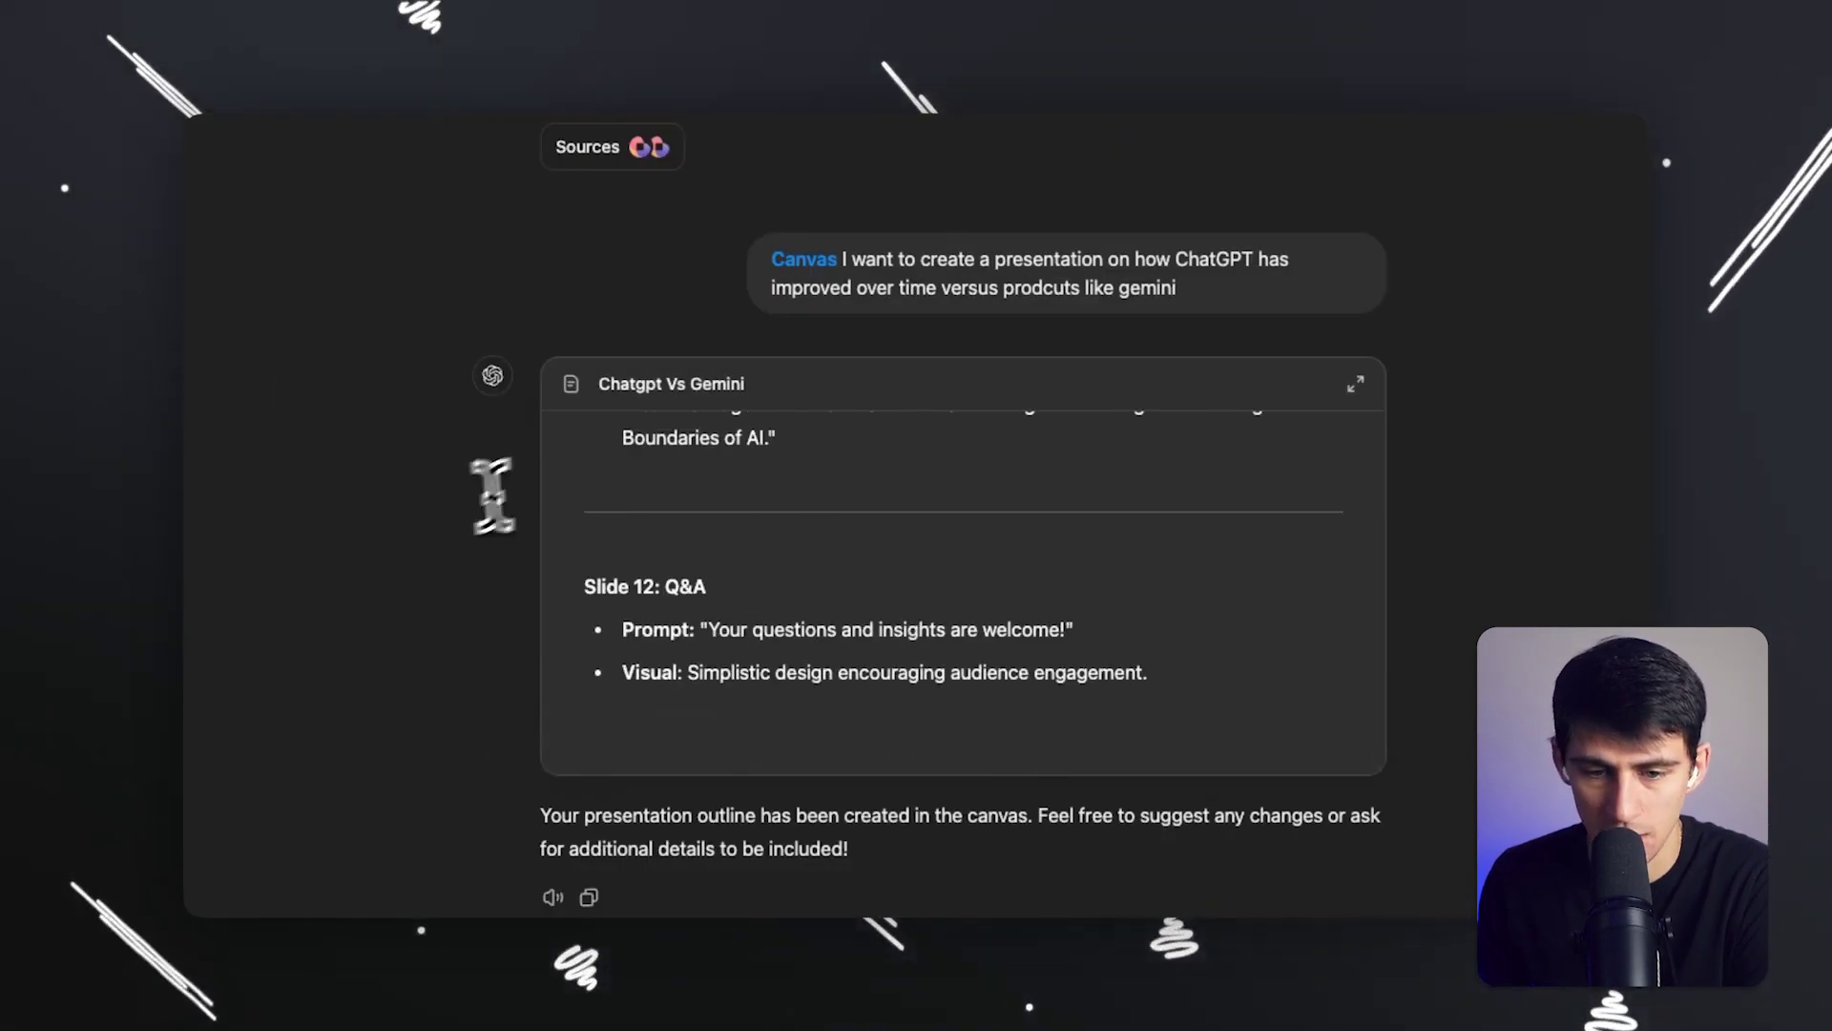
{"action": "scroll", "coordinate": [936, 591], "scroll_direction": "up", "scroll_amount": 3}
{"action": "scroll", "coordinate": [937, 591], "scroll_direction": "up", "scroll_amount": 3}
{"action": "left_click", "coordinate": [1354, 384]}
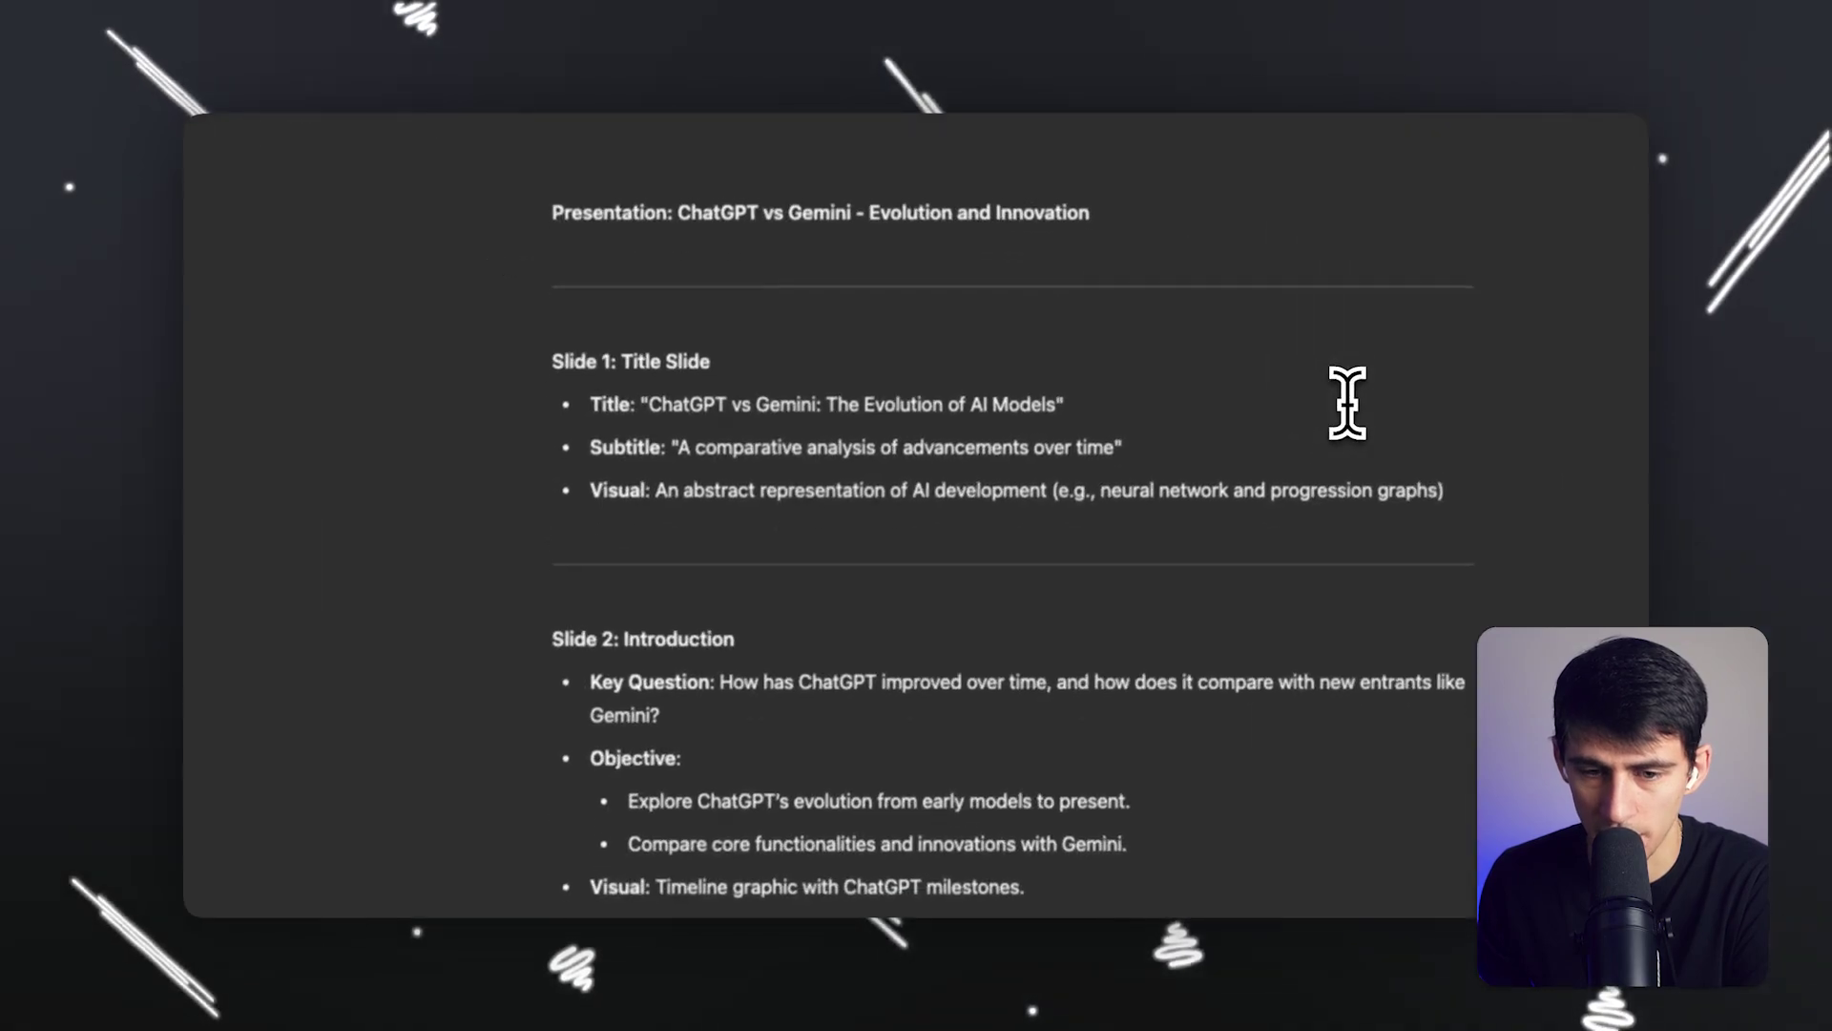
Select the Slide 1 heading and retype its words as 'Title Slide'.
{"action": "left_click", "coordinate": [745, 361]}
{"action": "left_click_drag", "start_coordinate": [745, 360], "coordinate": [483, 332]}
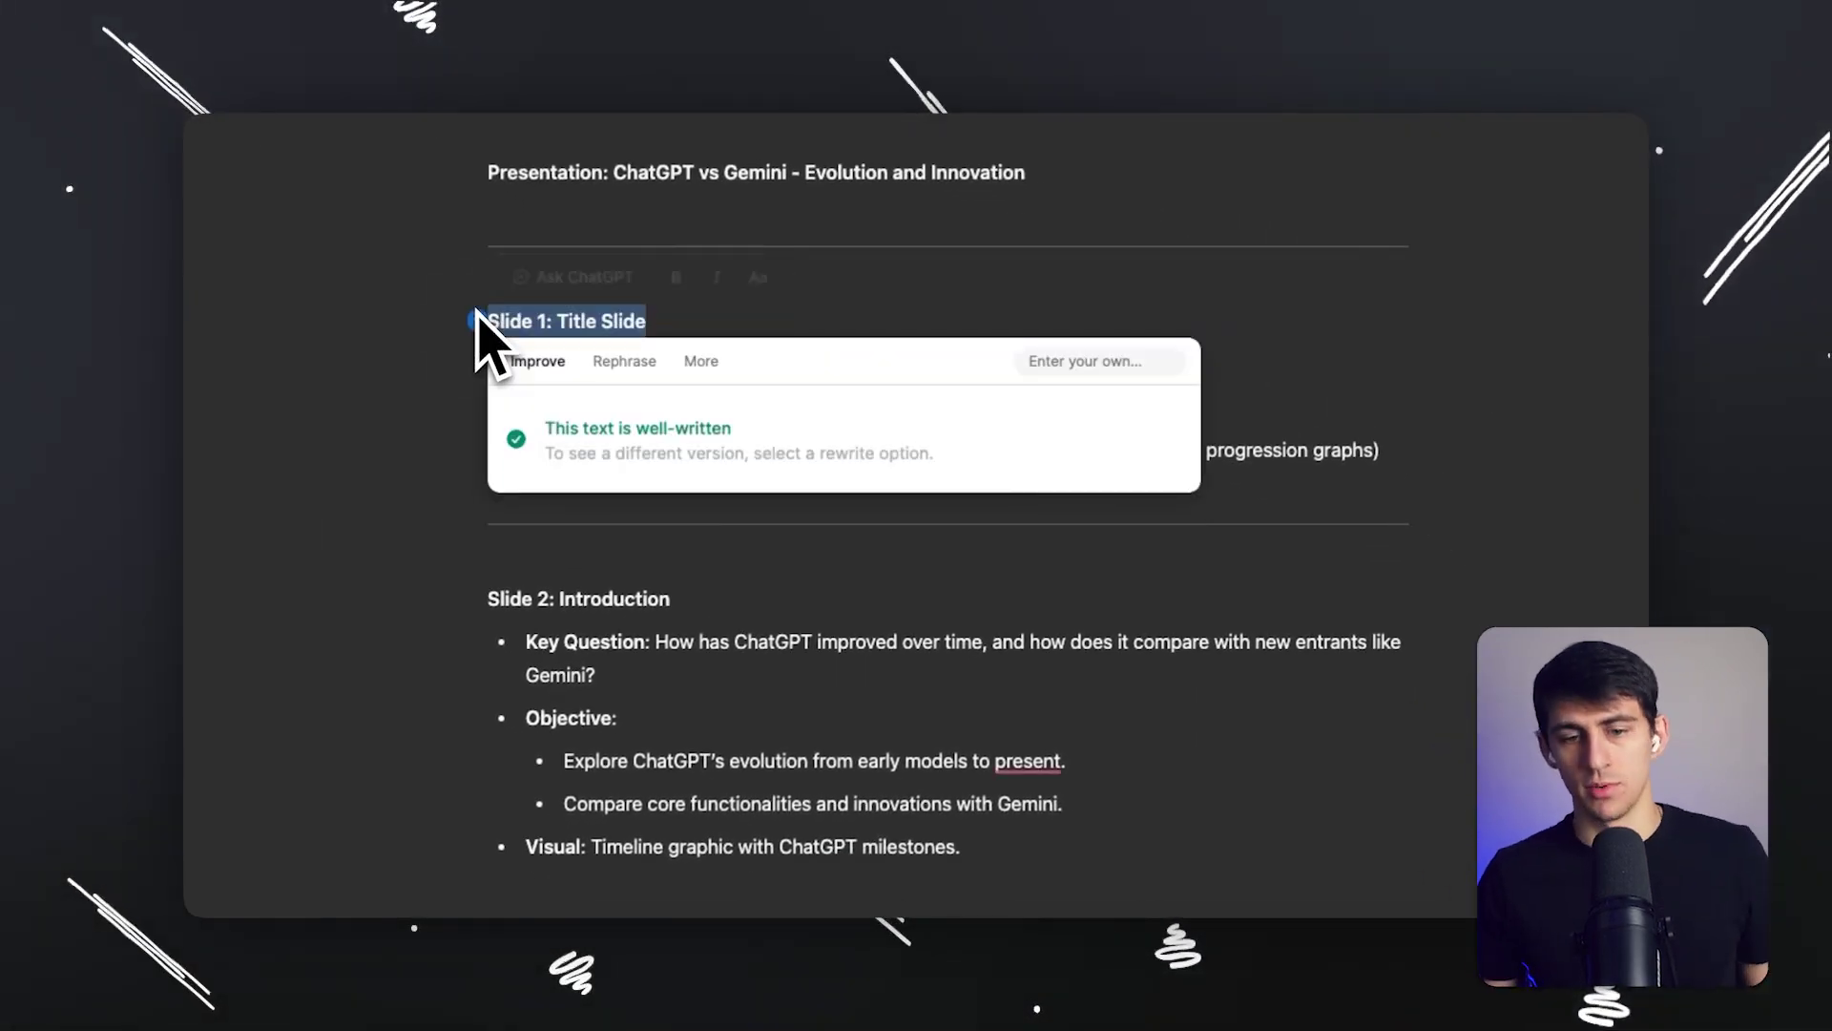
{"action": "left_click", "coordinate": [329, 232]}
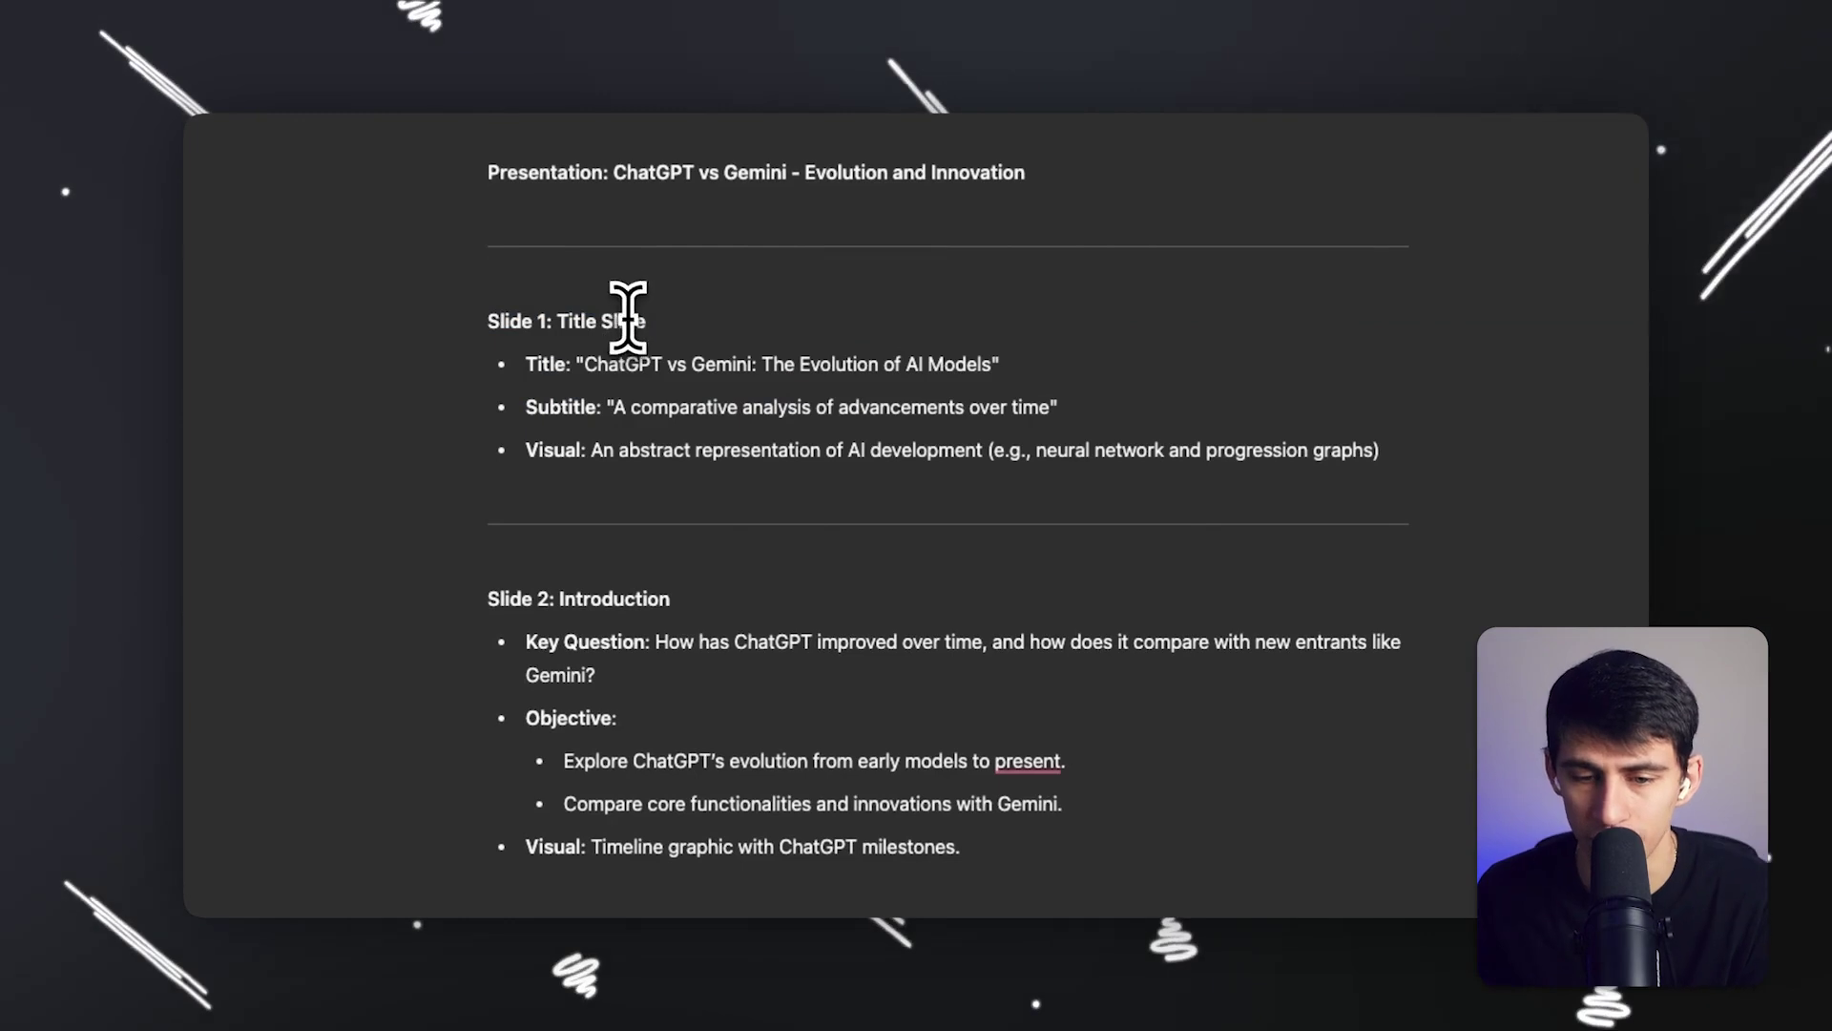
{"action": "left_click_drag", "start_coordinate": [645, 320], "coordinate": [558, 320]}
{"action": "type", "text": "Title"}
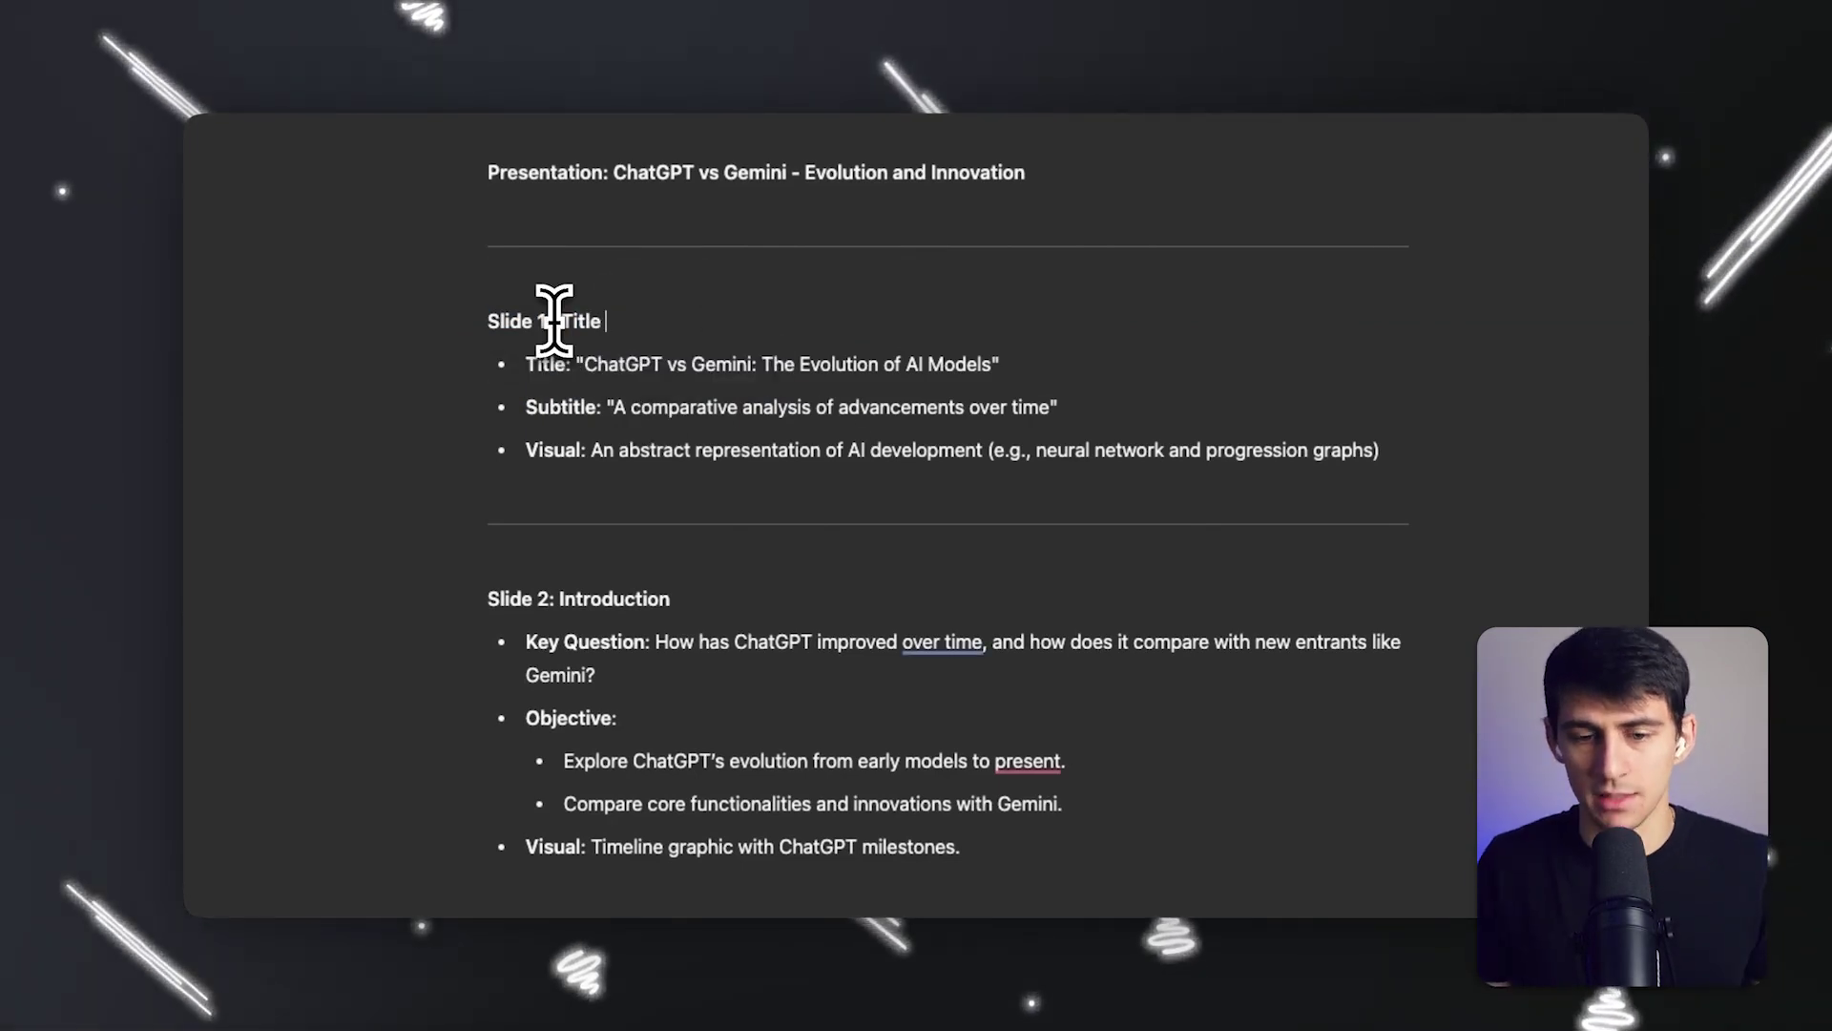
{"action": "type", "text": " Slide"}
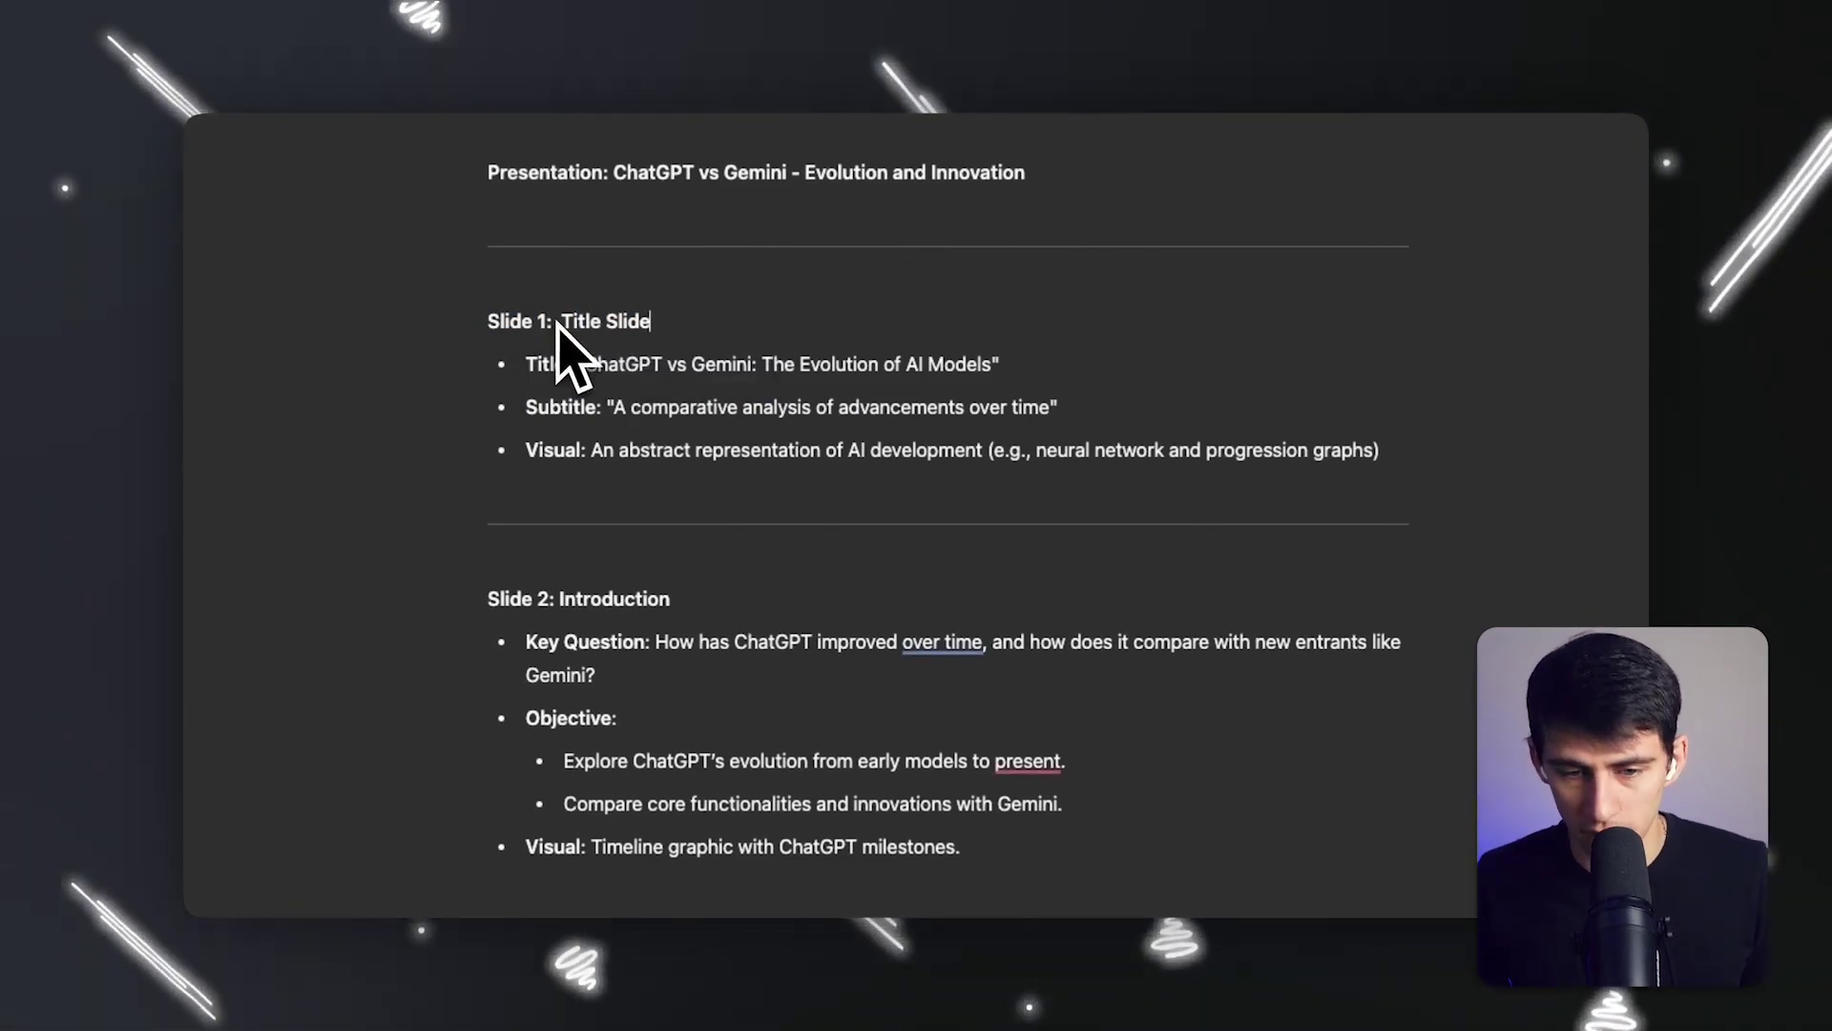
{"action": "scroll", "coordinate": [585, 356], "scroll_direction": "down", "scroll_amount": 20}
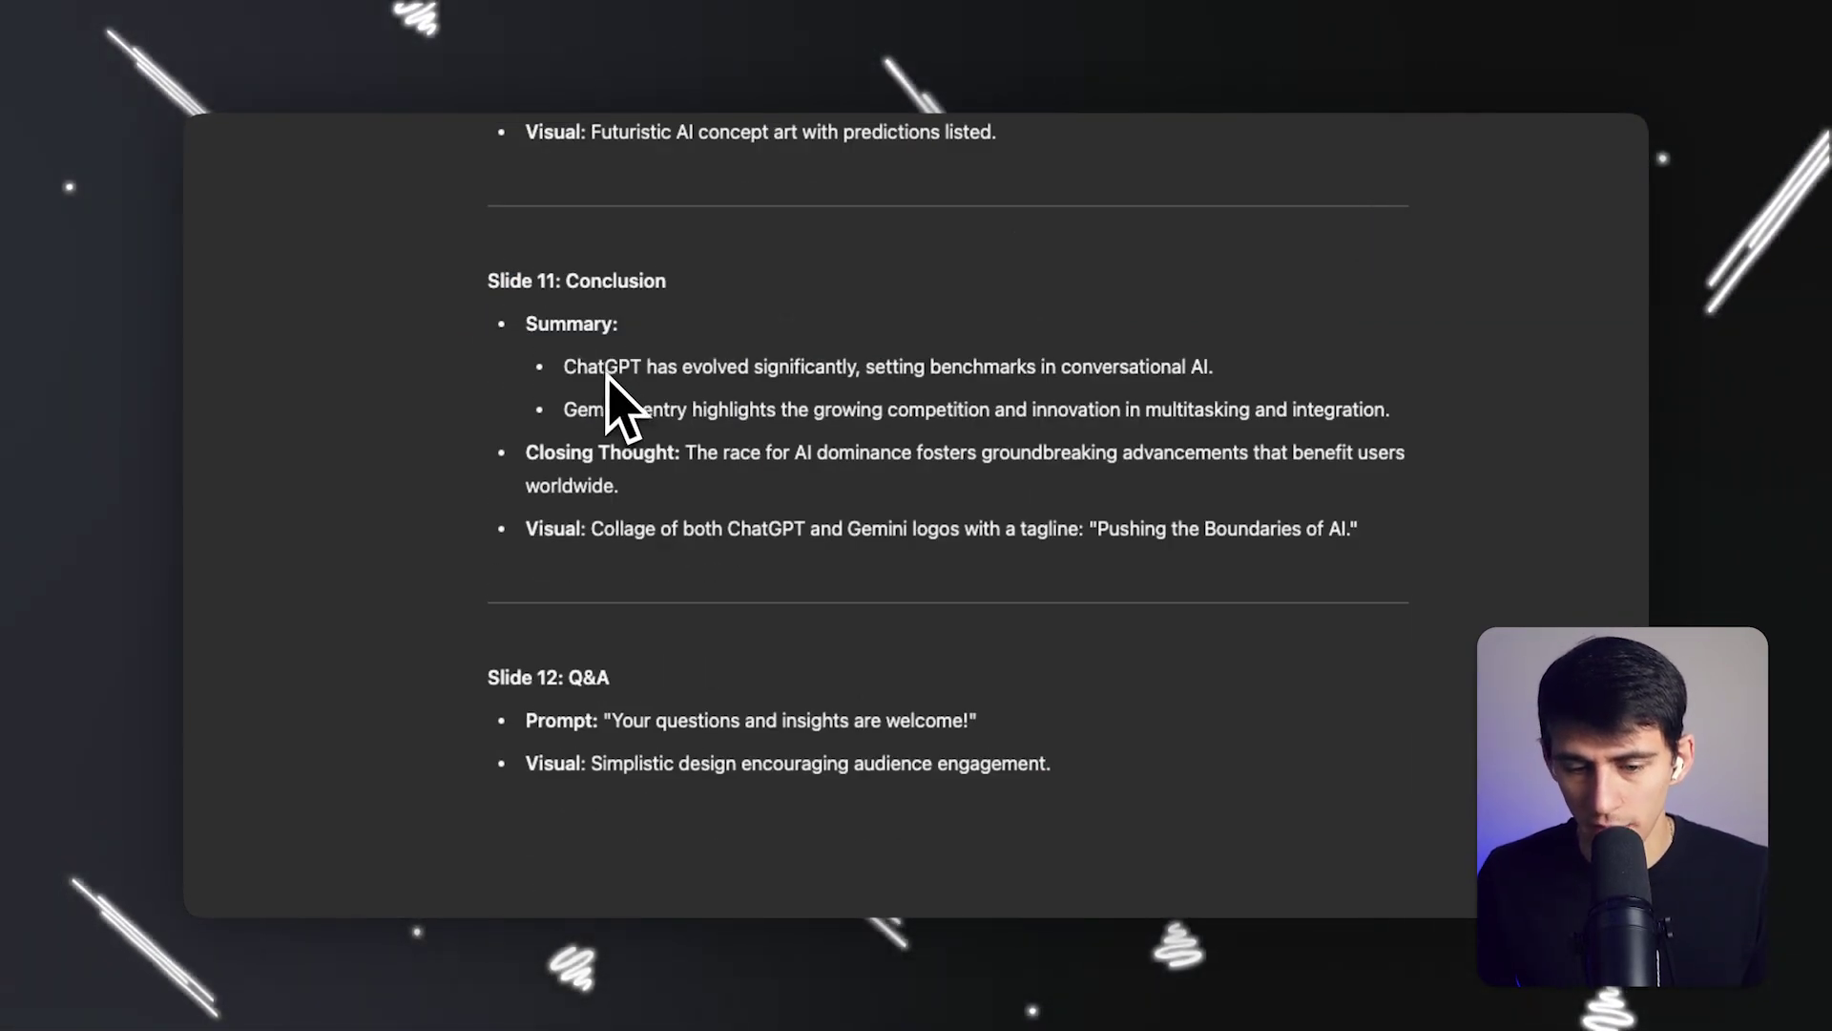
{"action": "scroll", "coordinate": [614, 400], "scroll_direction": "up", "scroll_amount": 3}
Select the Slide 12 Q&A text and ask ChatGPT to add example audience questions.
{"action": "scroll", "coordinate": [658, 453], "scroll_direction": "down", "scroll_amount": 3}
{"action": "left_click_drag", "start_coordinate": [1053, 765], "coordinate": [461, 626]}
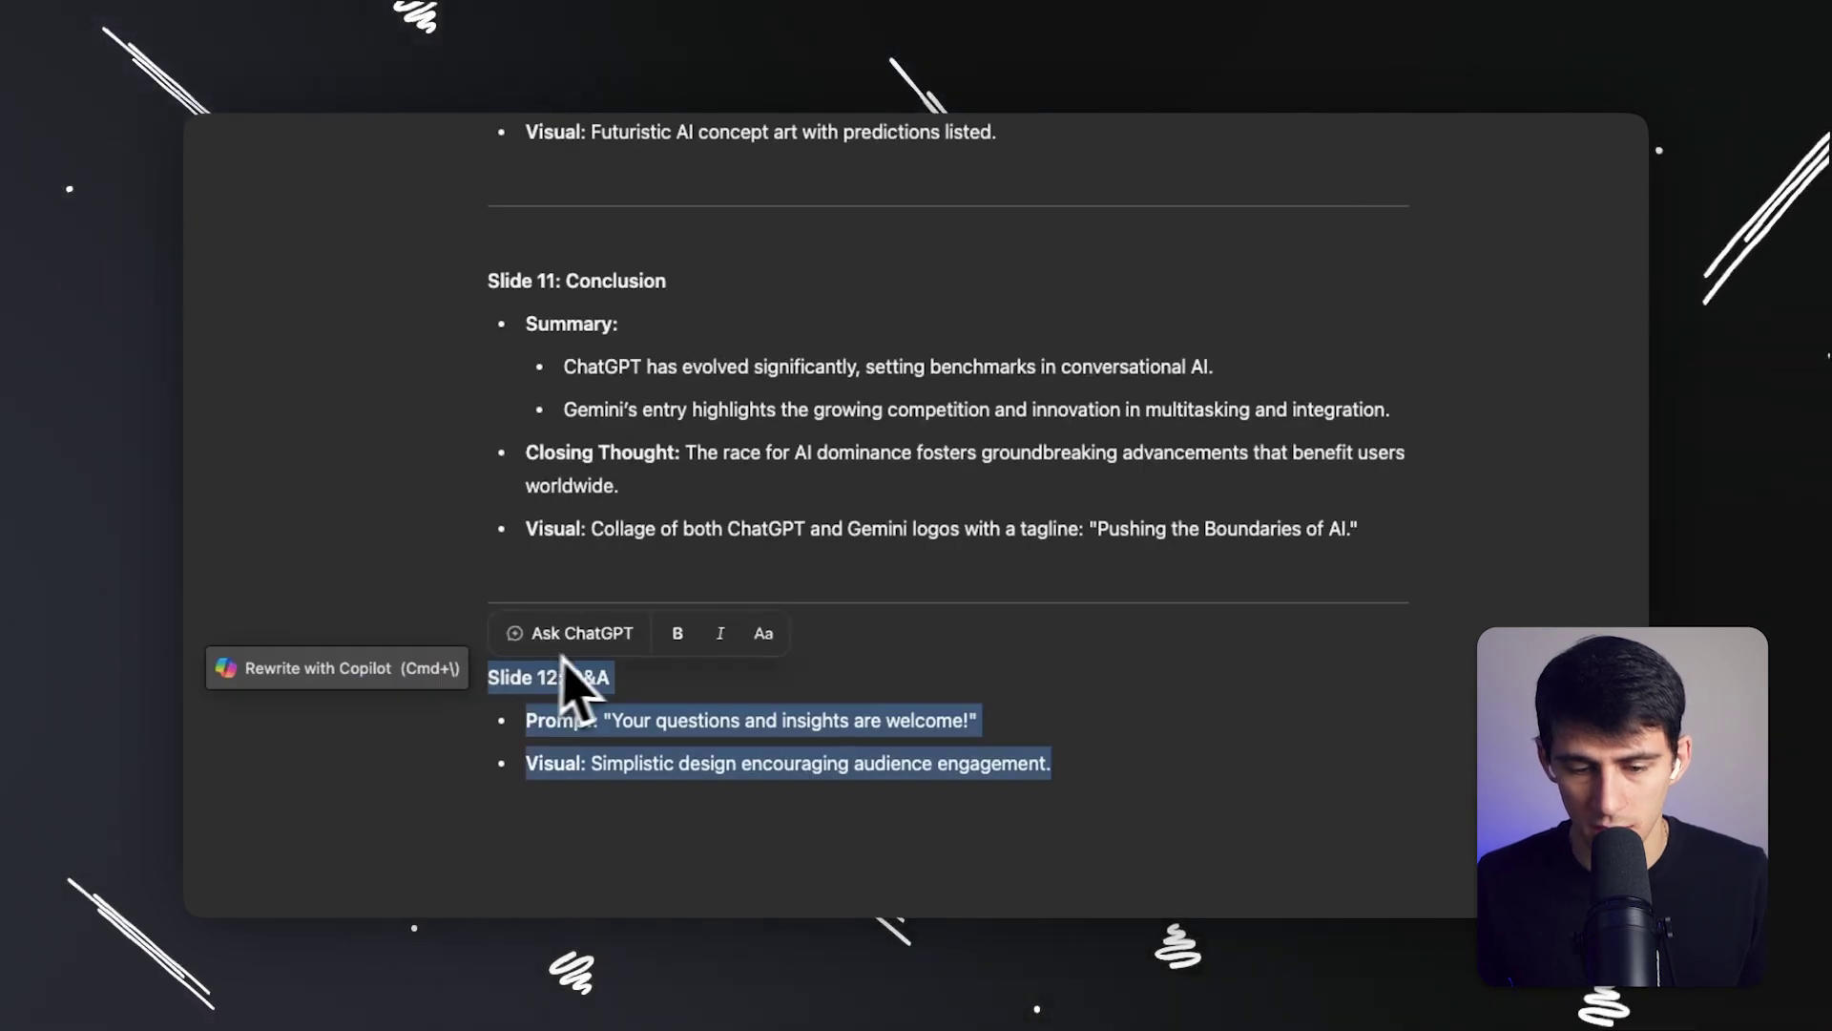
{"action": "left_click", "coordinate": [582, 633]}
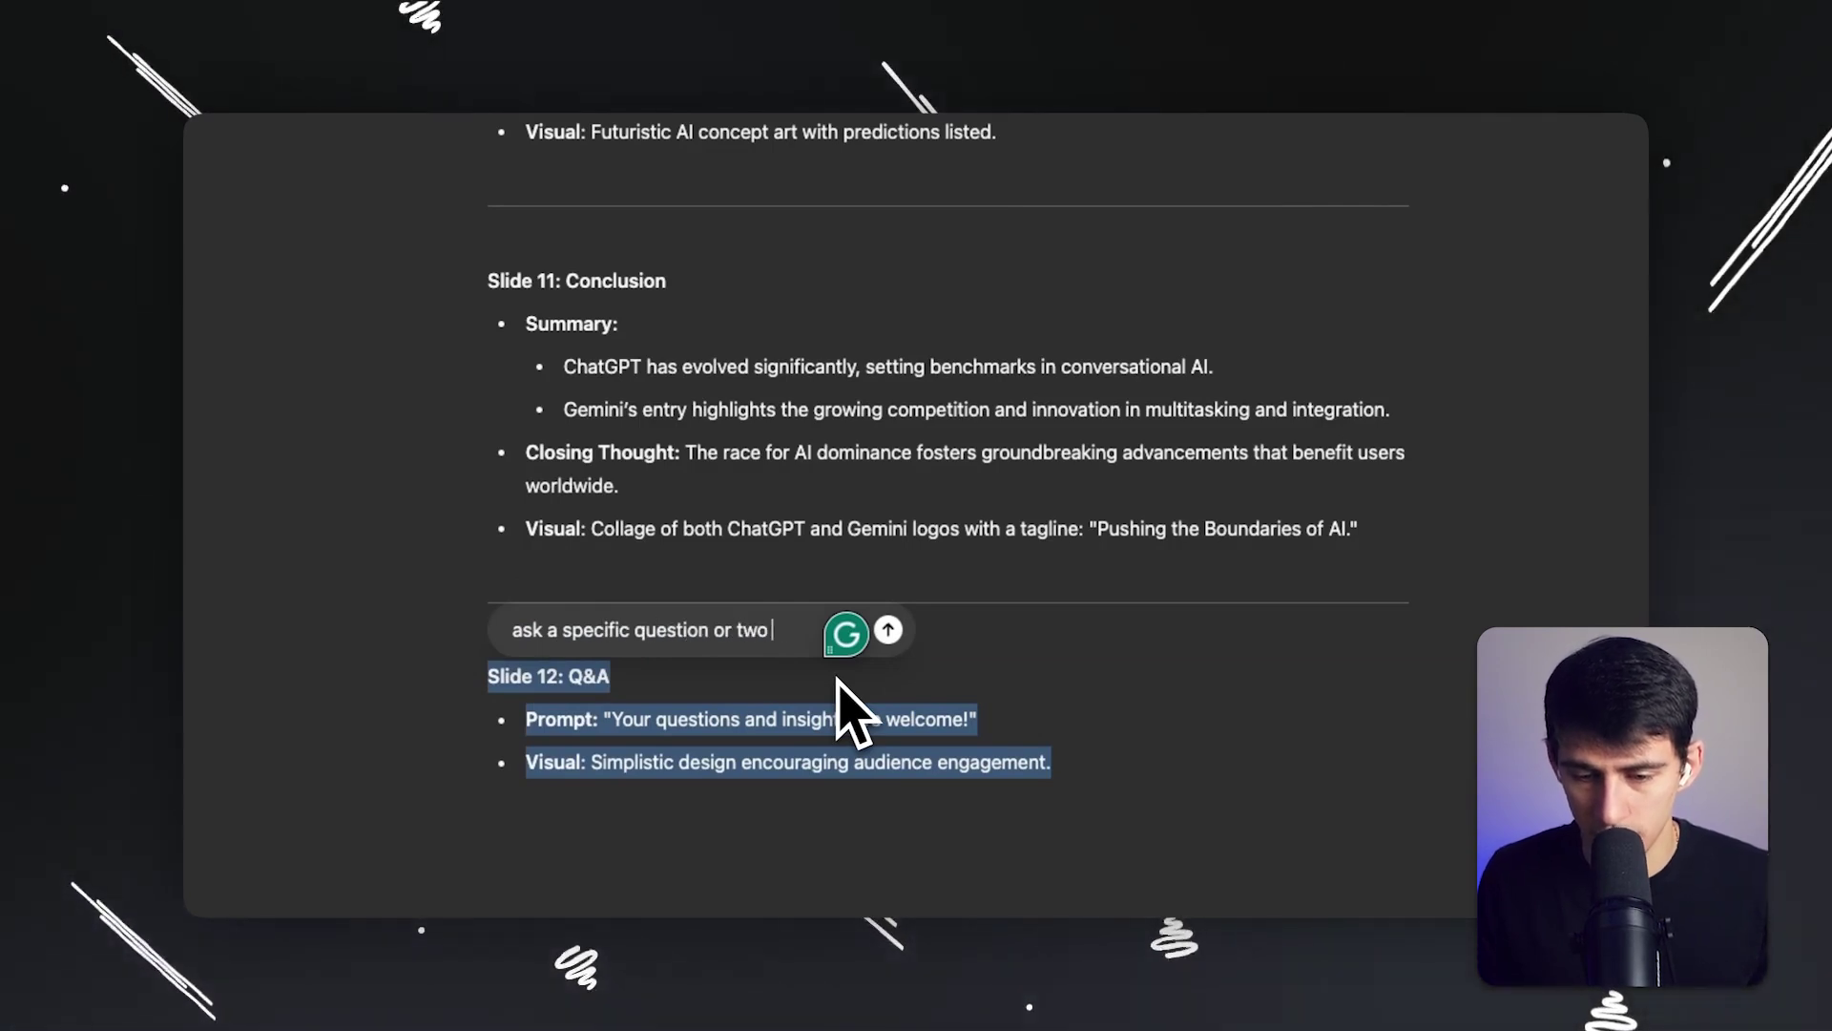
{"action": "key", "text": "Return"}
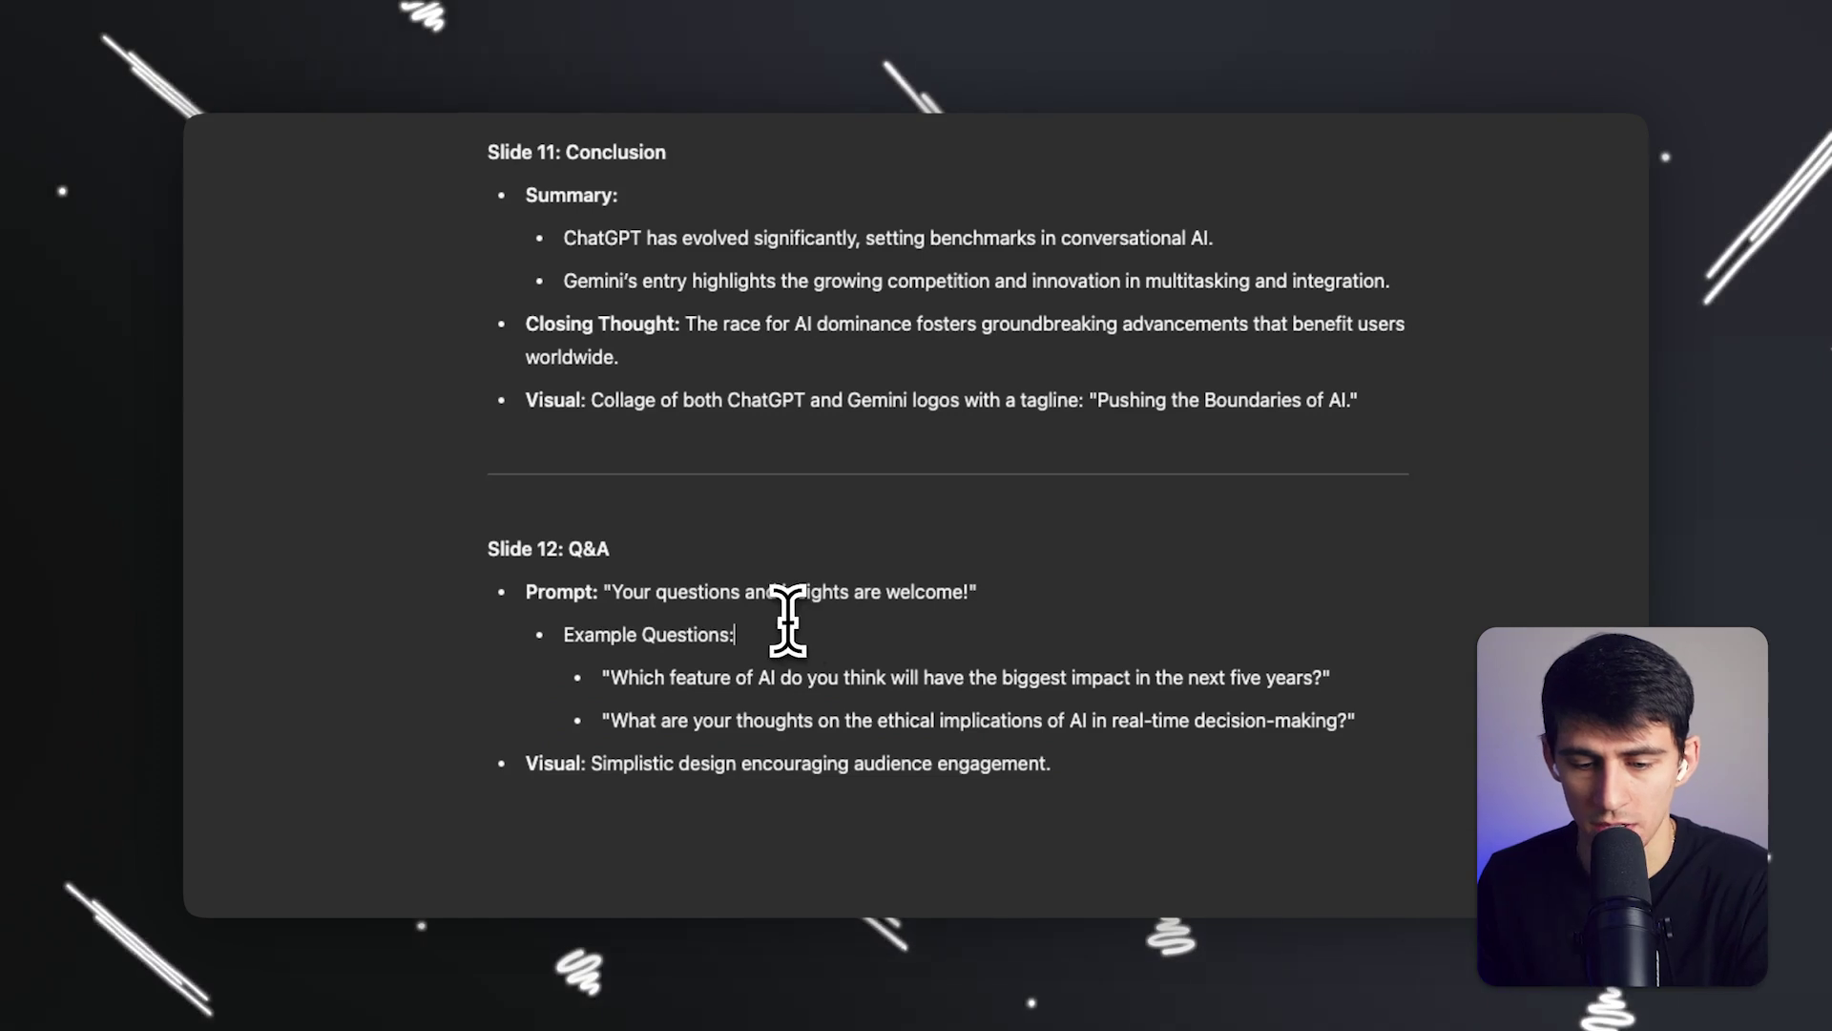
Review the two new example questions and show the chat beside the canvas.
{"action": "left_click_drag", "start_coordinate": [627, 676], "coordinate": [1266, 723]}
{"action": "left_click", "coordinate": [846, 760]}
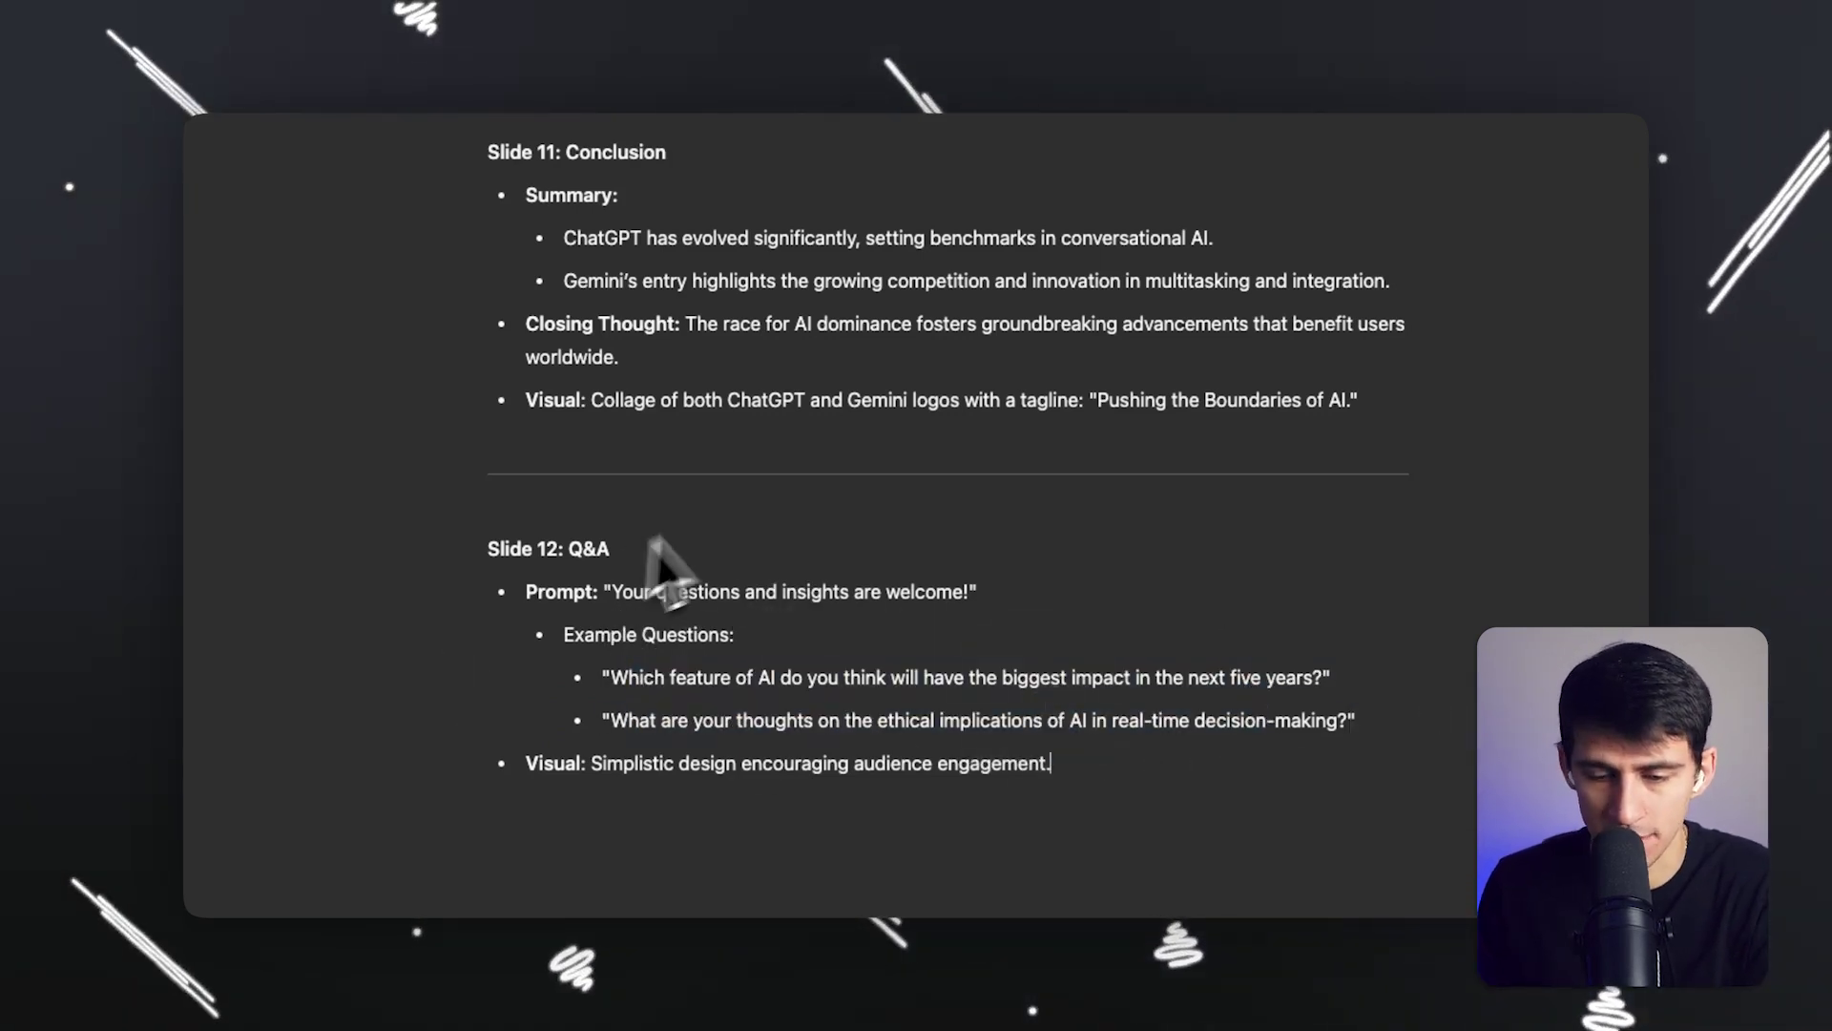
{"action": "left_click", "coordinate": [463, 758]}
{"action": "scroll", "coordinate": [429, 630], "scroll_direction": "down", "scroll_amount": 10}
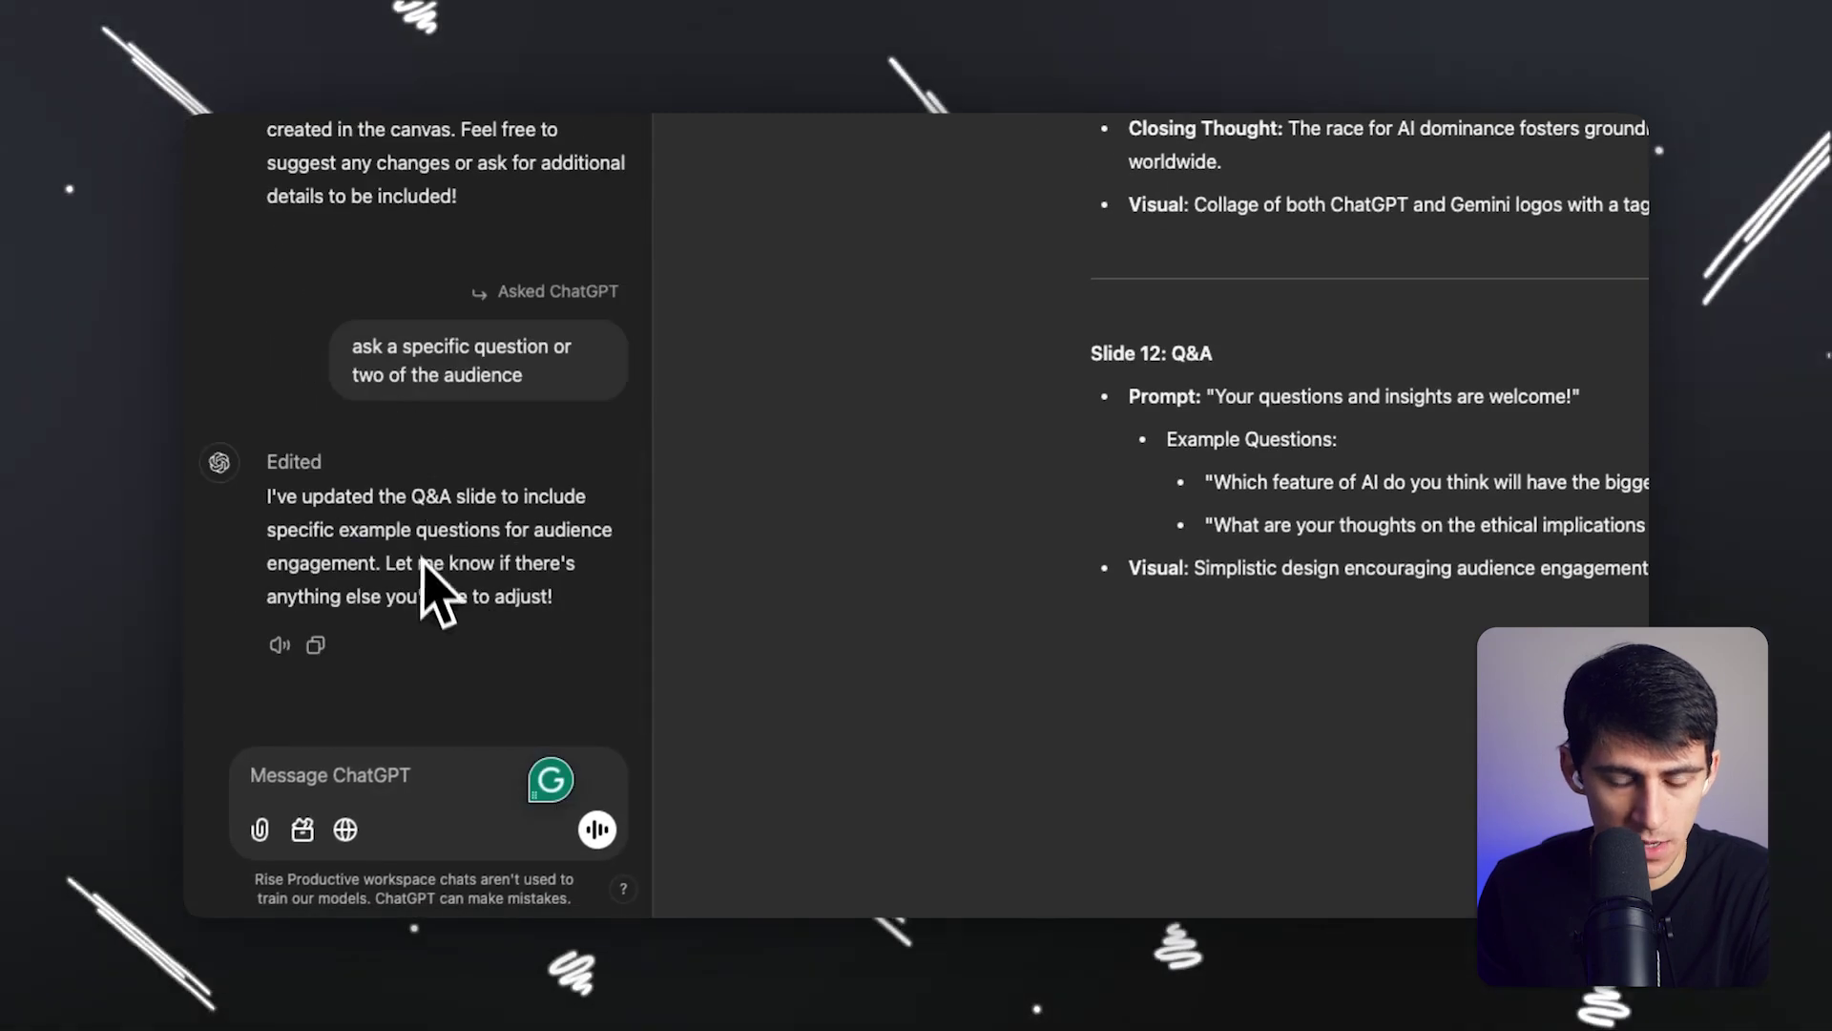
In Canvas mode, send 'can you take the presentation information and turn it into graphs?'.
{"action": "left_click", "coordinate": [304, 829]}
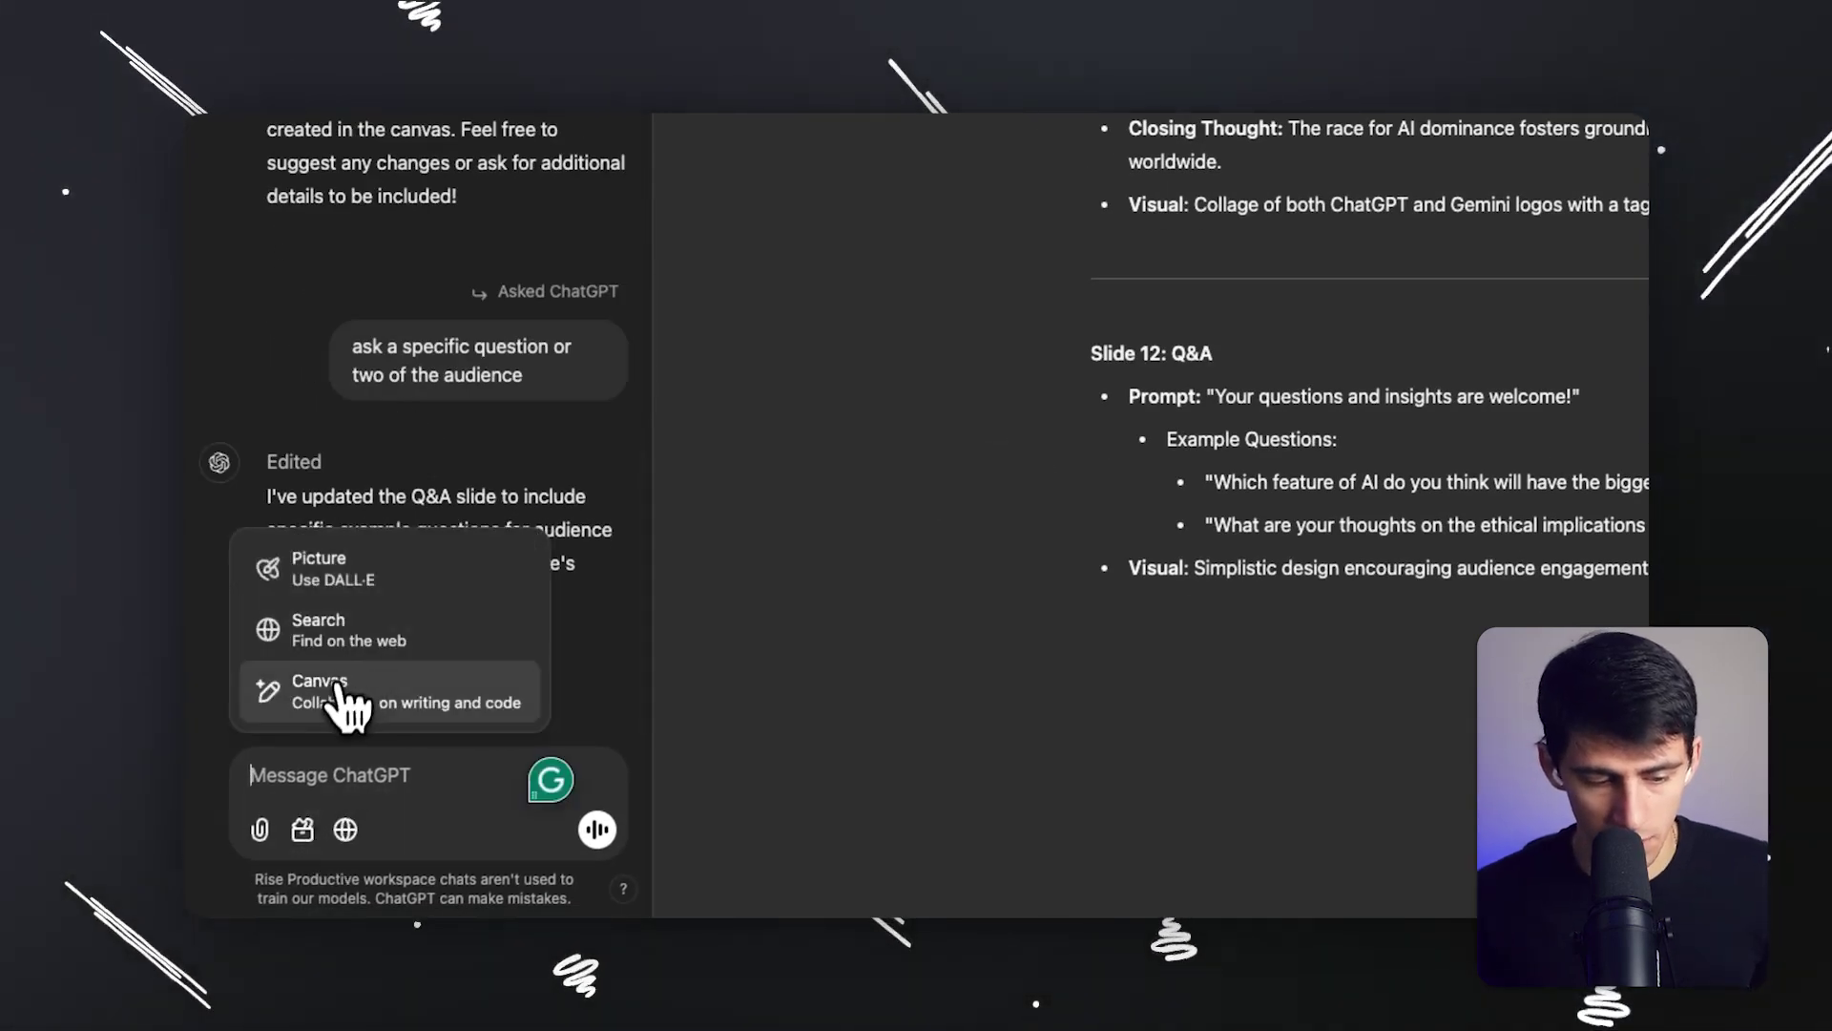
{"action": "left_click", "coordinate": [393, 694]}
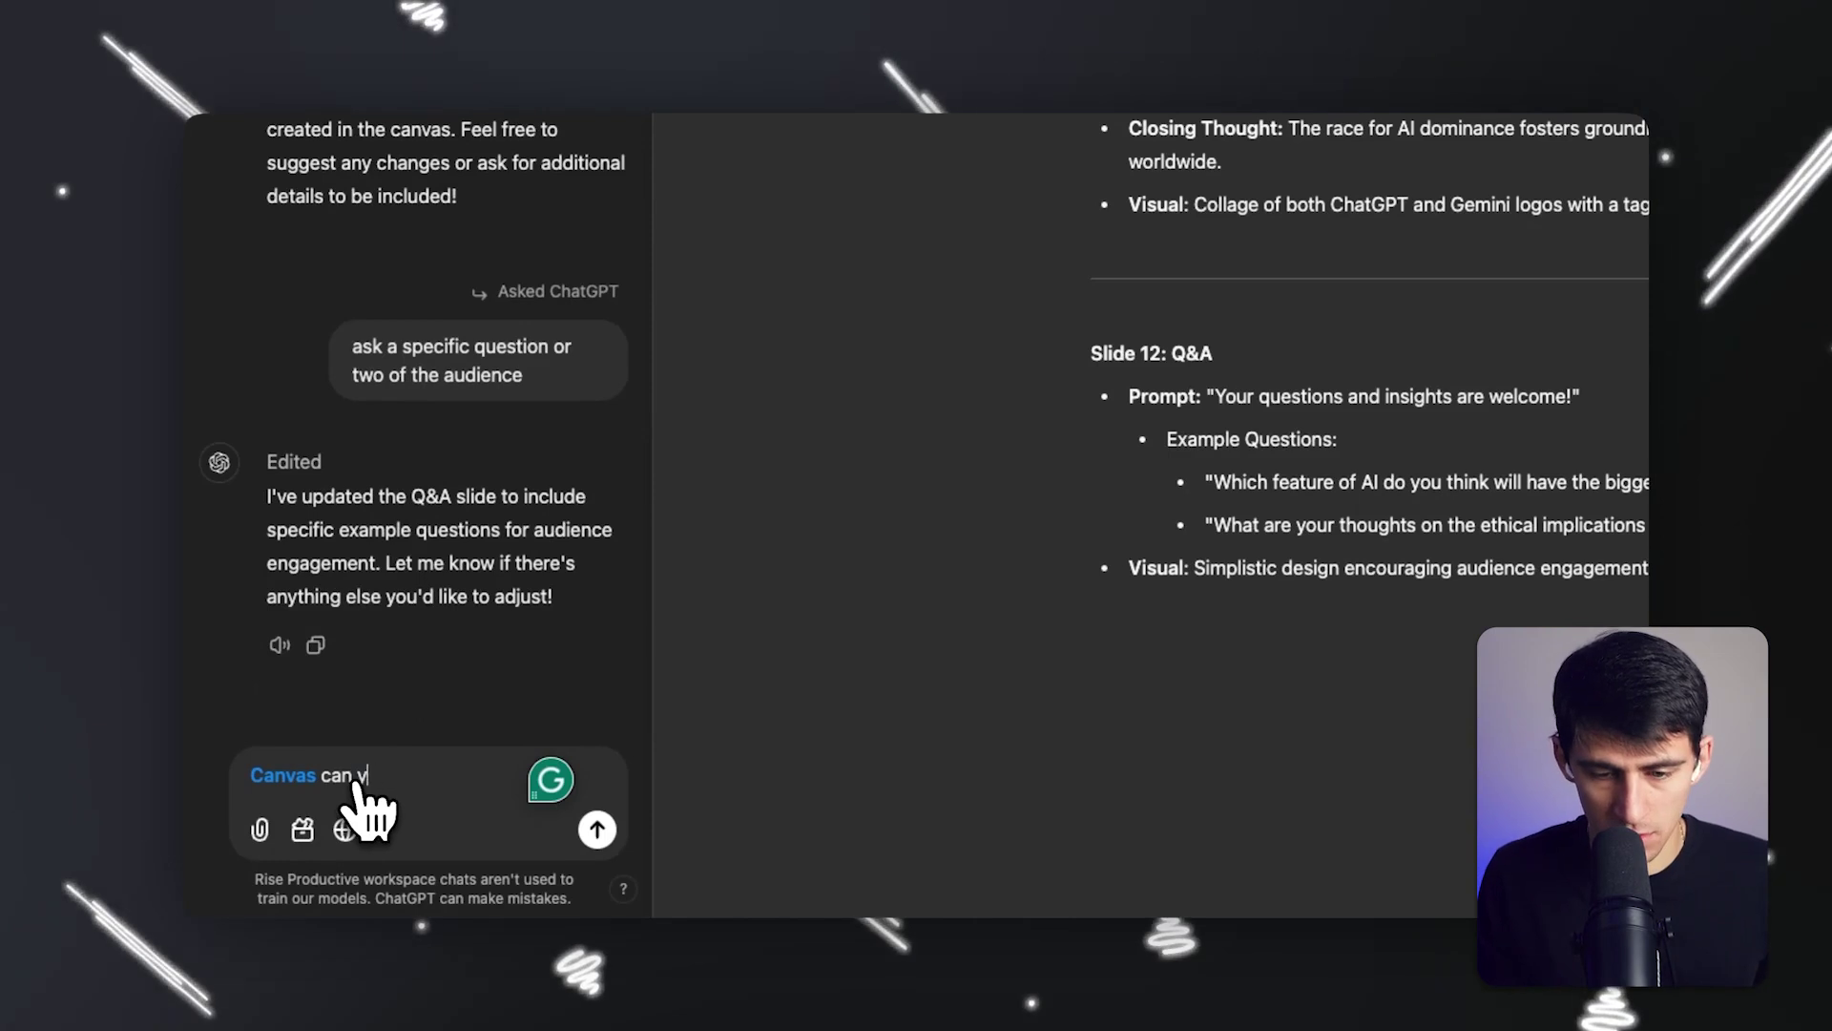
{"action": "type", "text": "can you take the prese"}
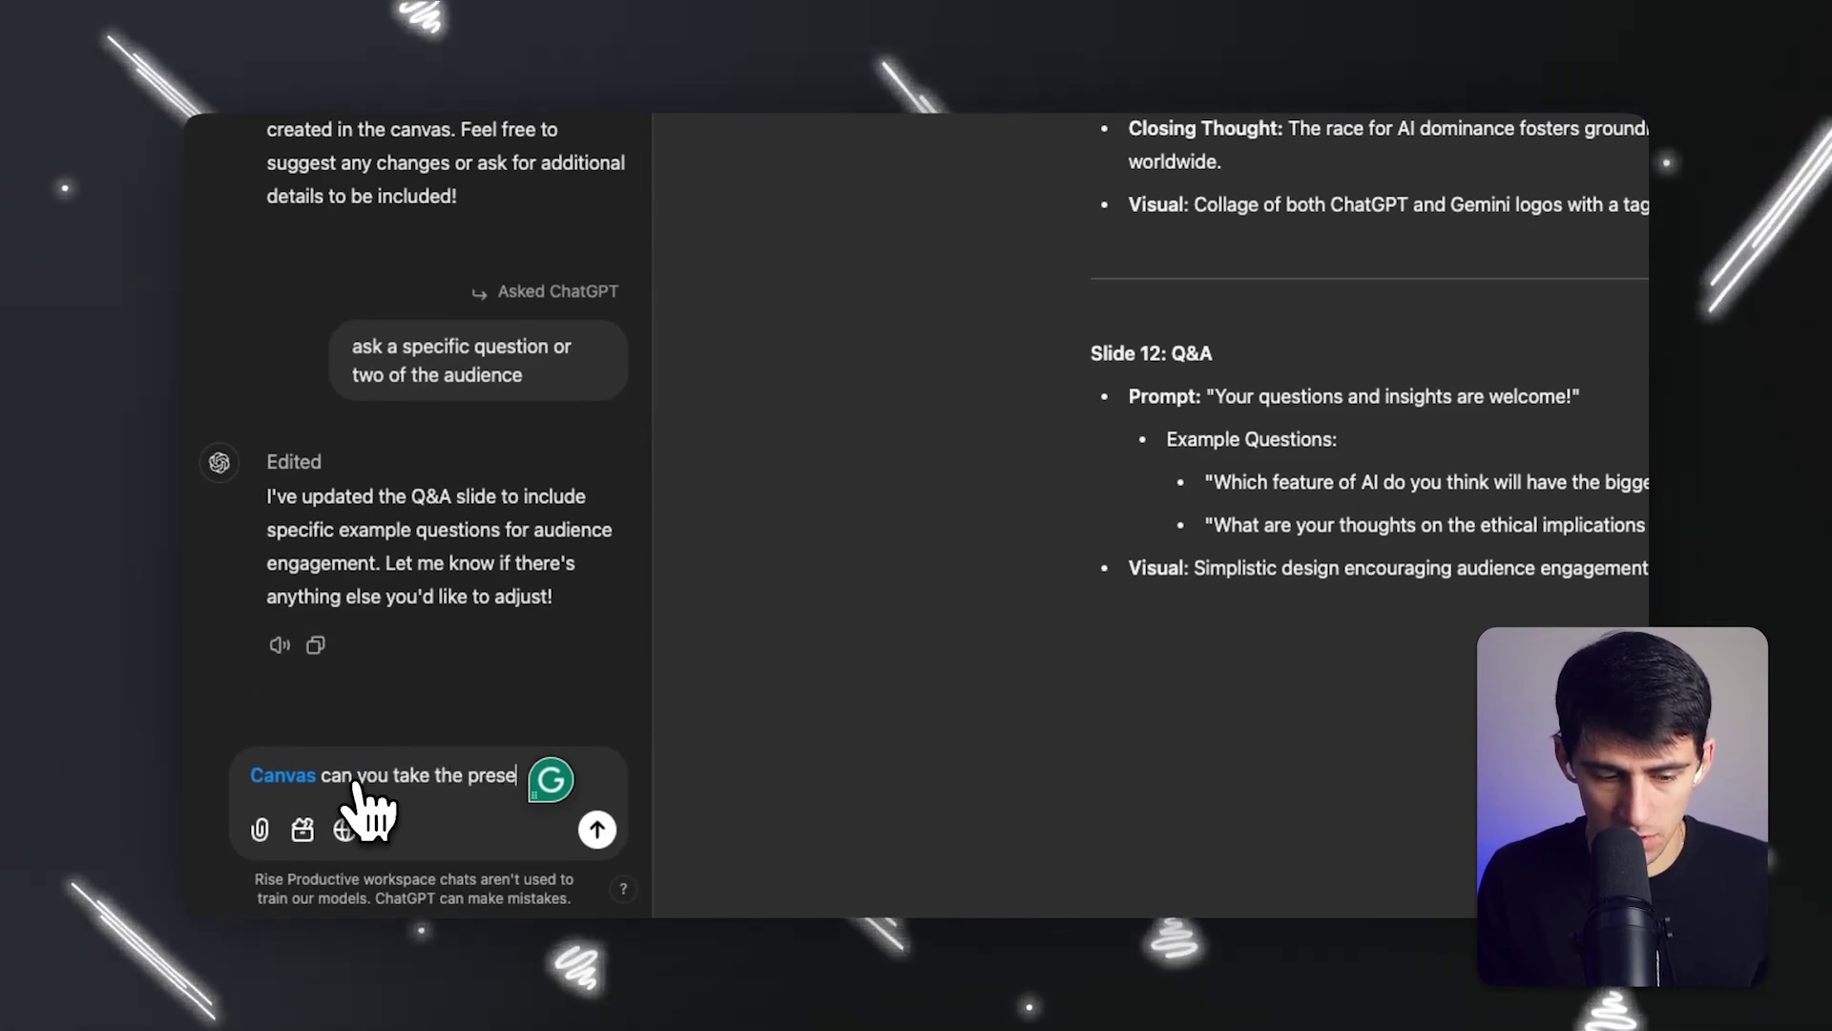
{"action": "type", "text": "ntation inform"}
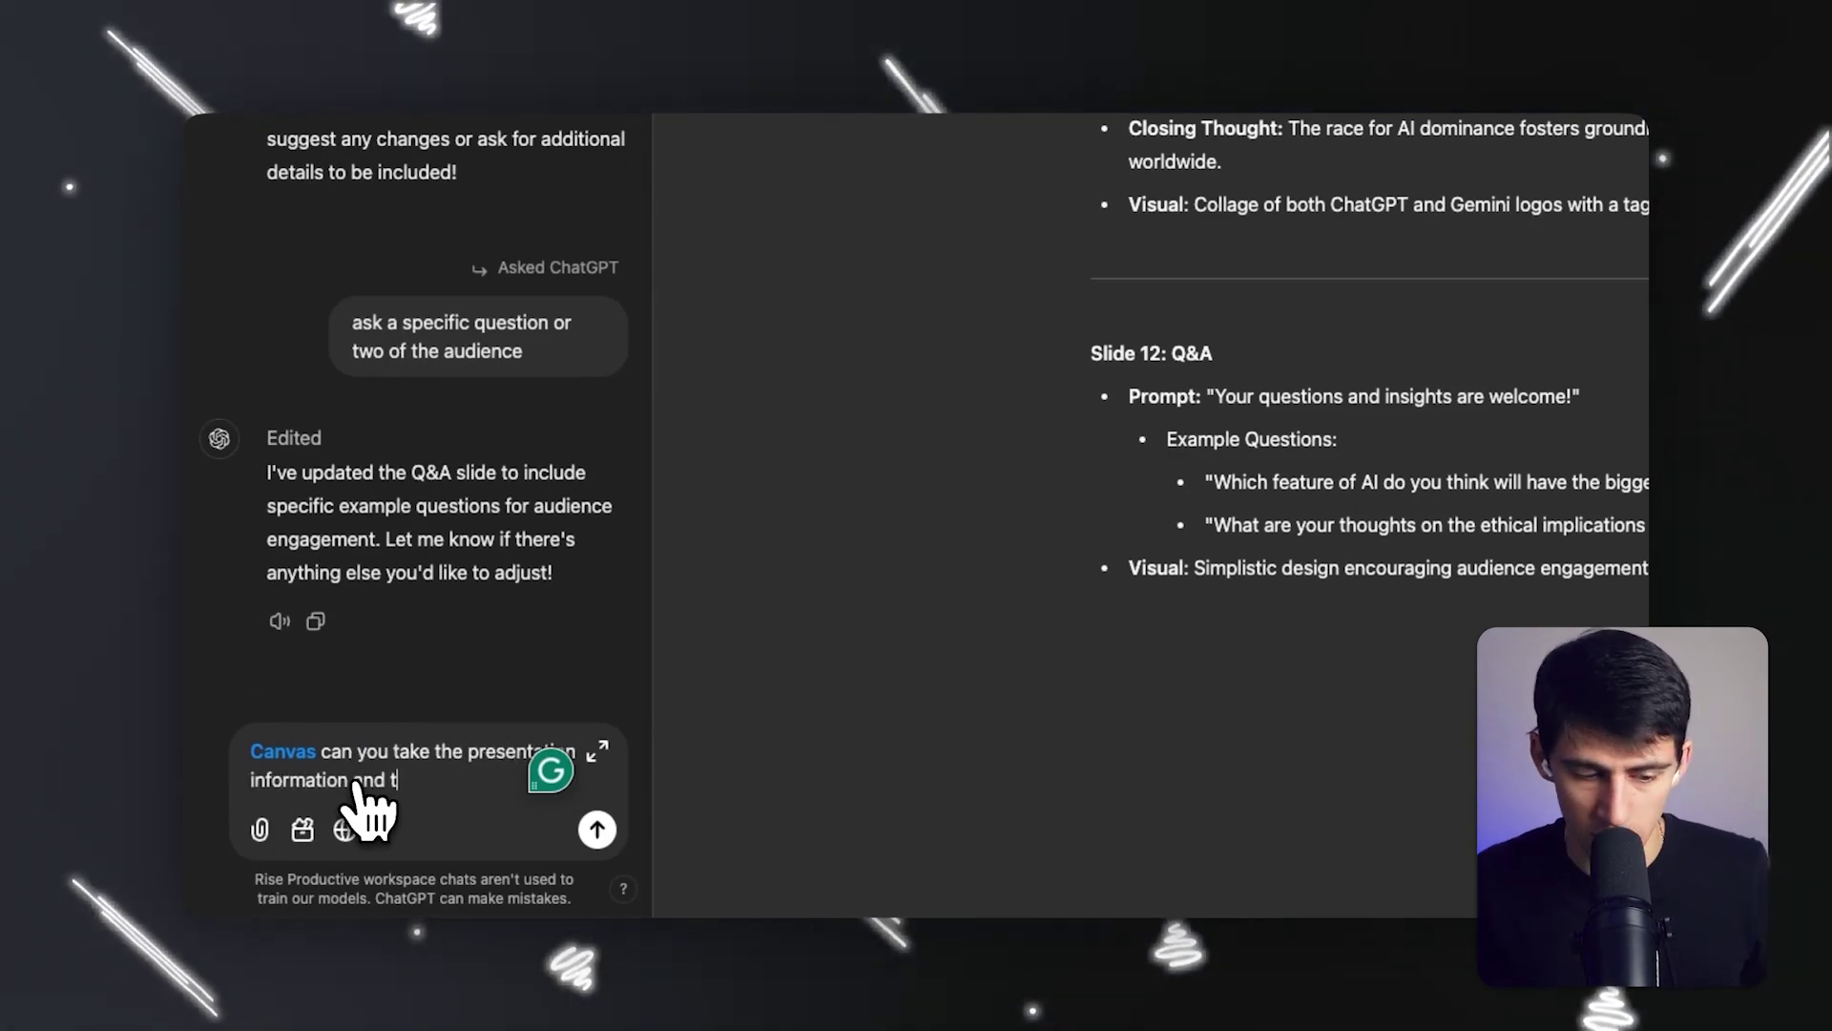
{"action": "type", "text": "ation and turn it into gra"}
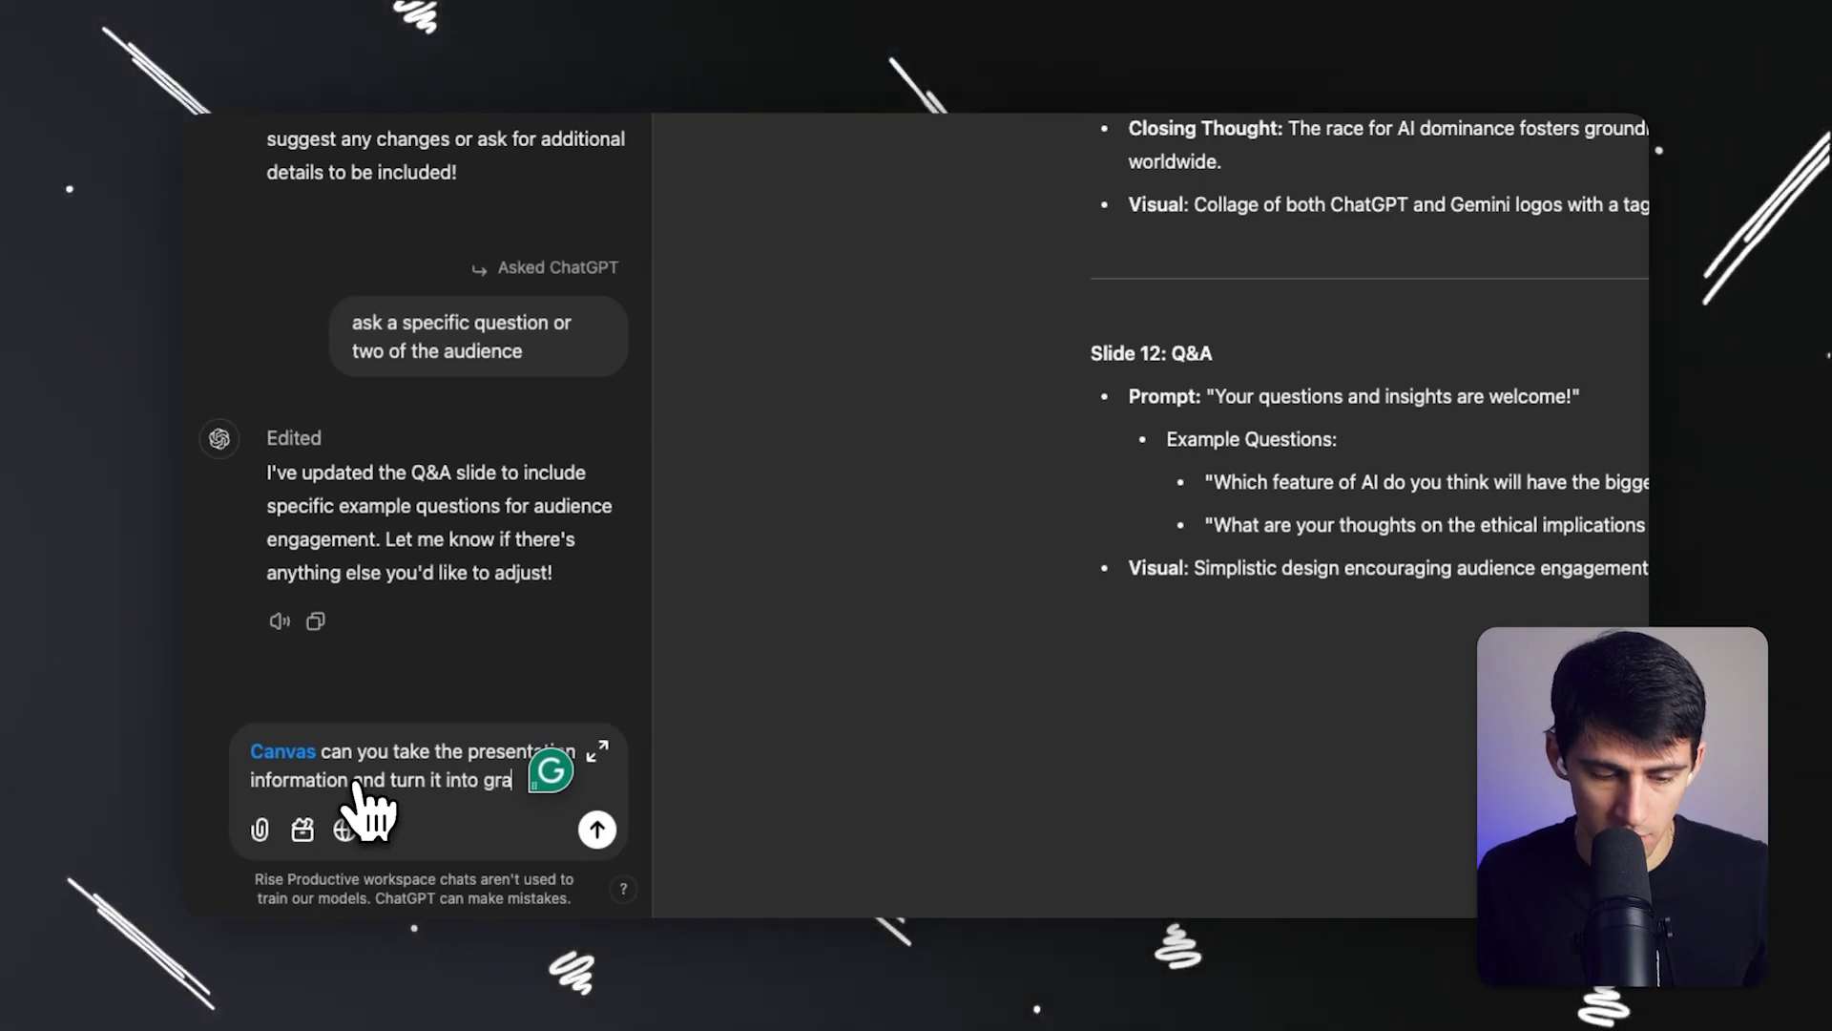
{"action": "type", "text": "phs?"}
{"action": "key", "text": "Return"}
Open the Chatgpt Vs Gemini Graphs document, select its text, close it, and reselect Canvas mode.
{"action": "left_click", "coordinate": [389, 685]}
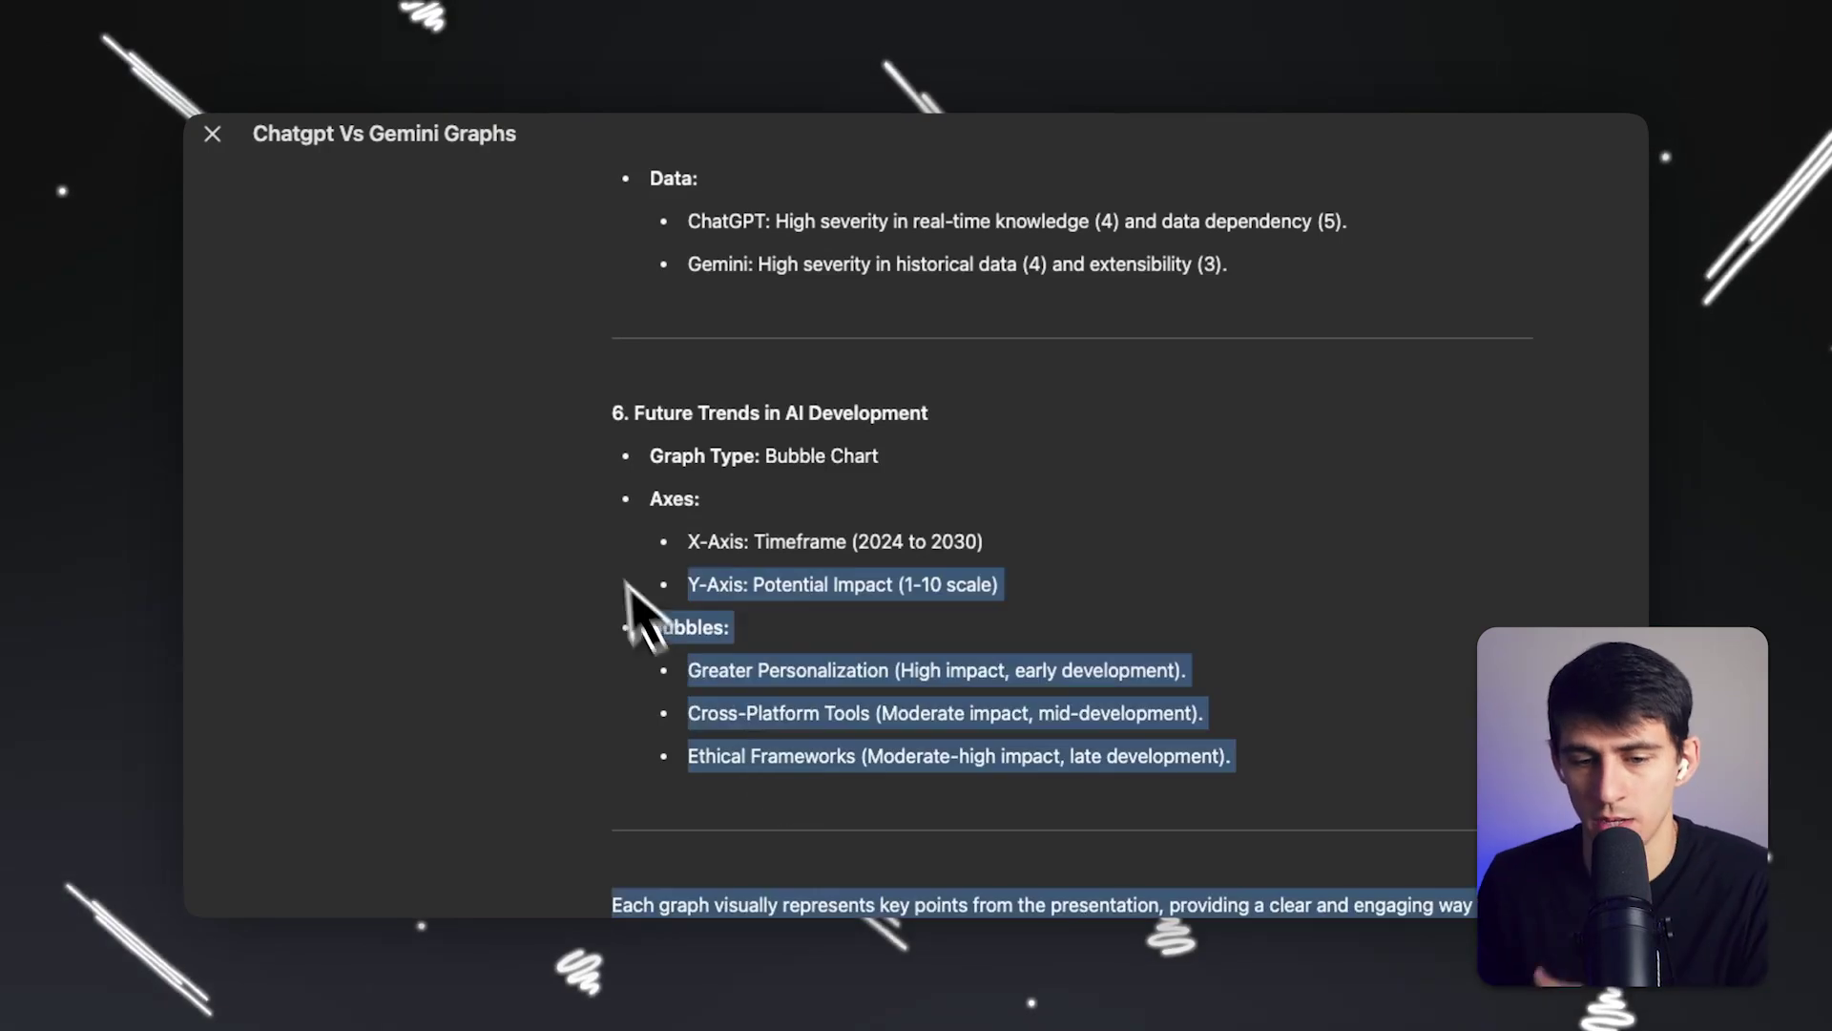
{"action": "left_click_drag", "start_coordinate": [626, 582], "coordinate": [696, 320]}
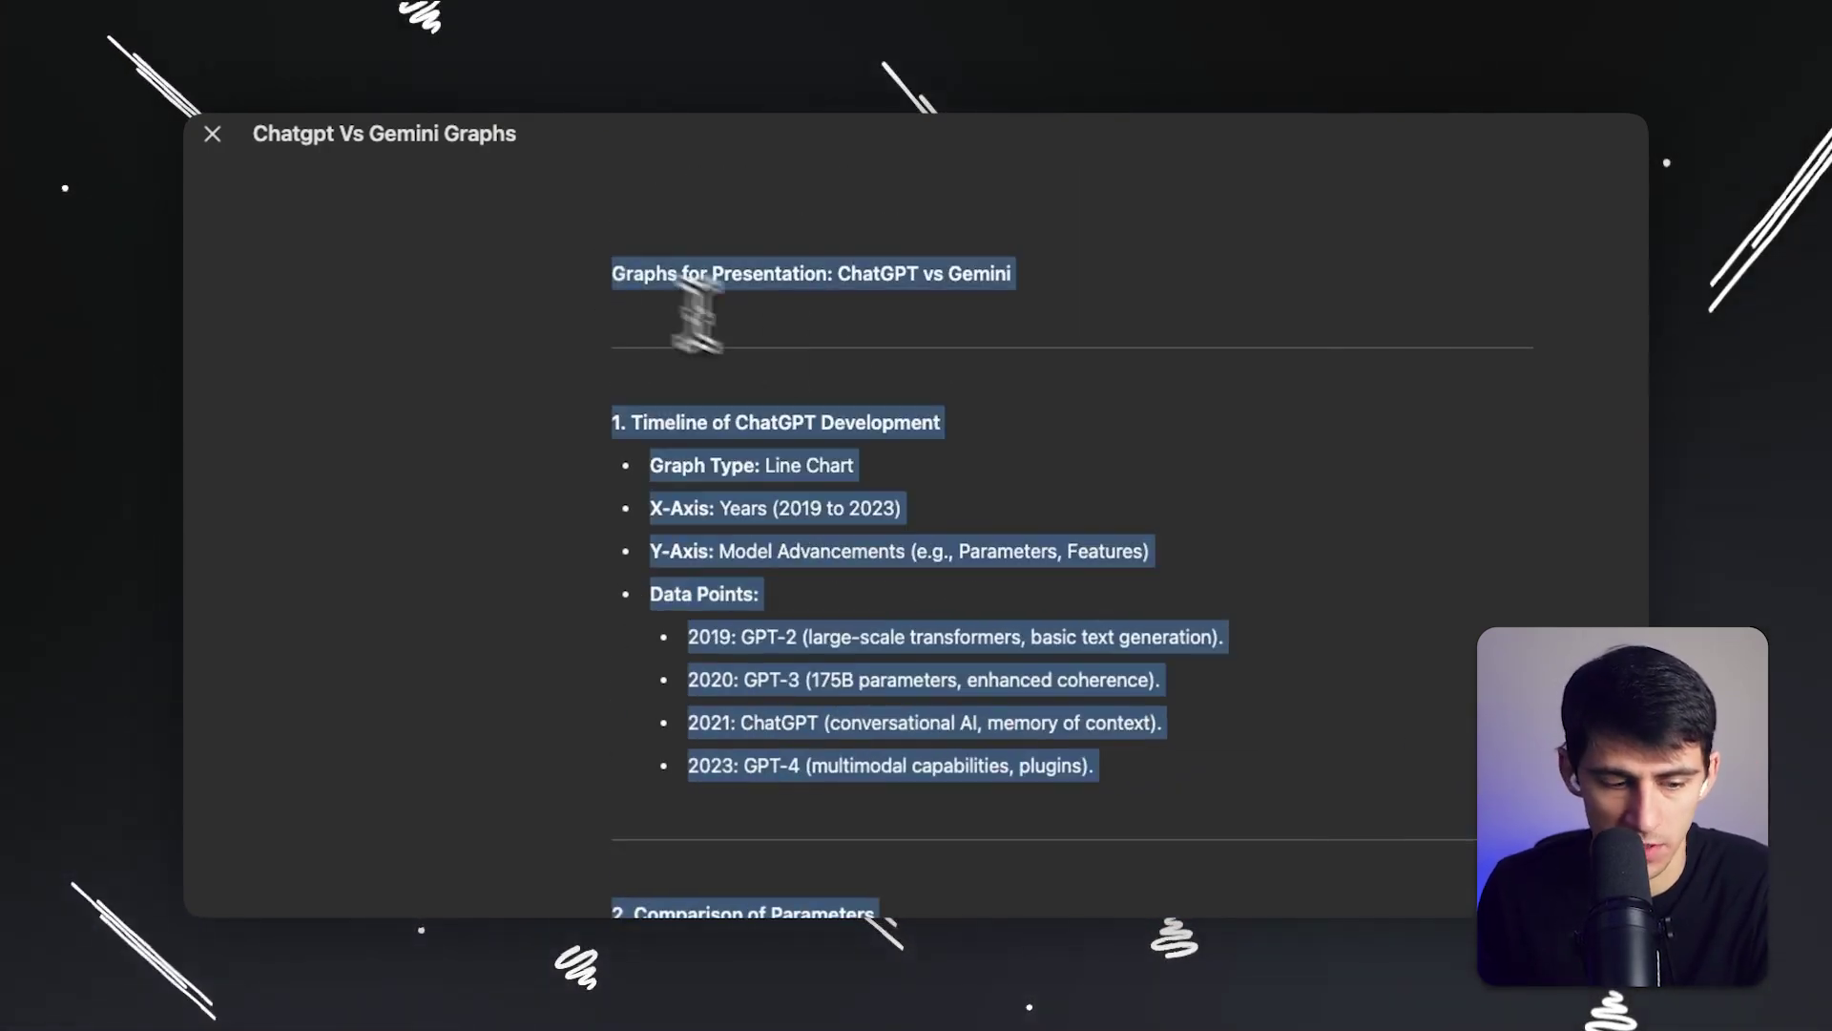
{"action": "left_click", "coordinate": [688, 143]}
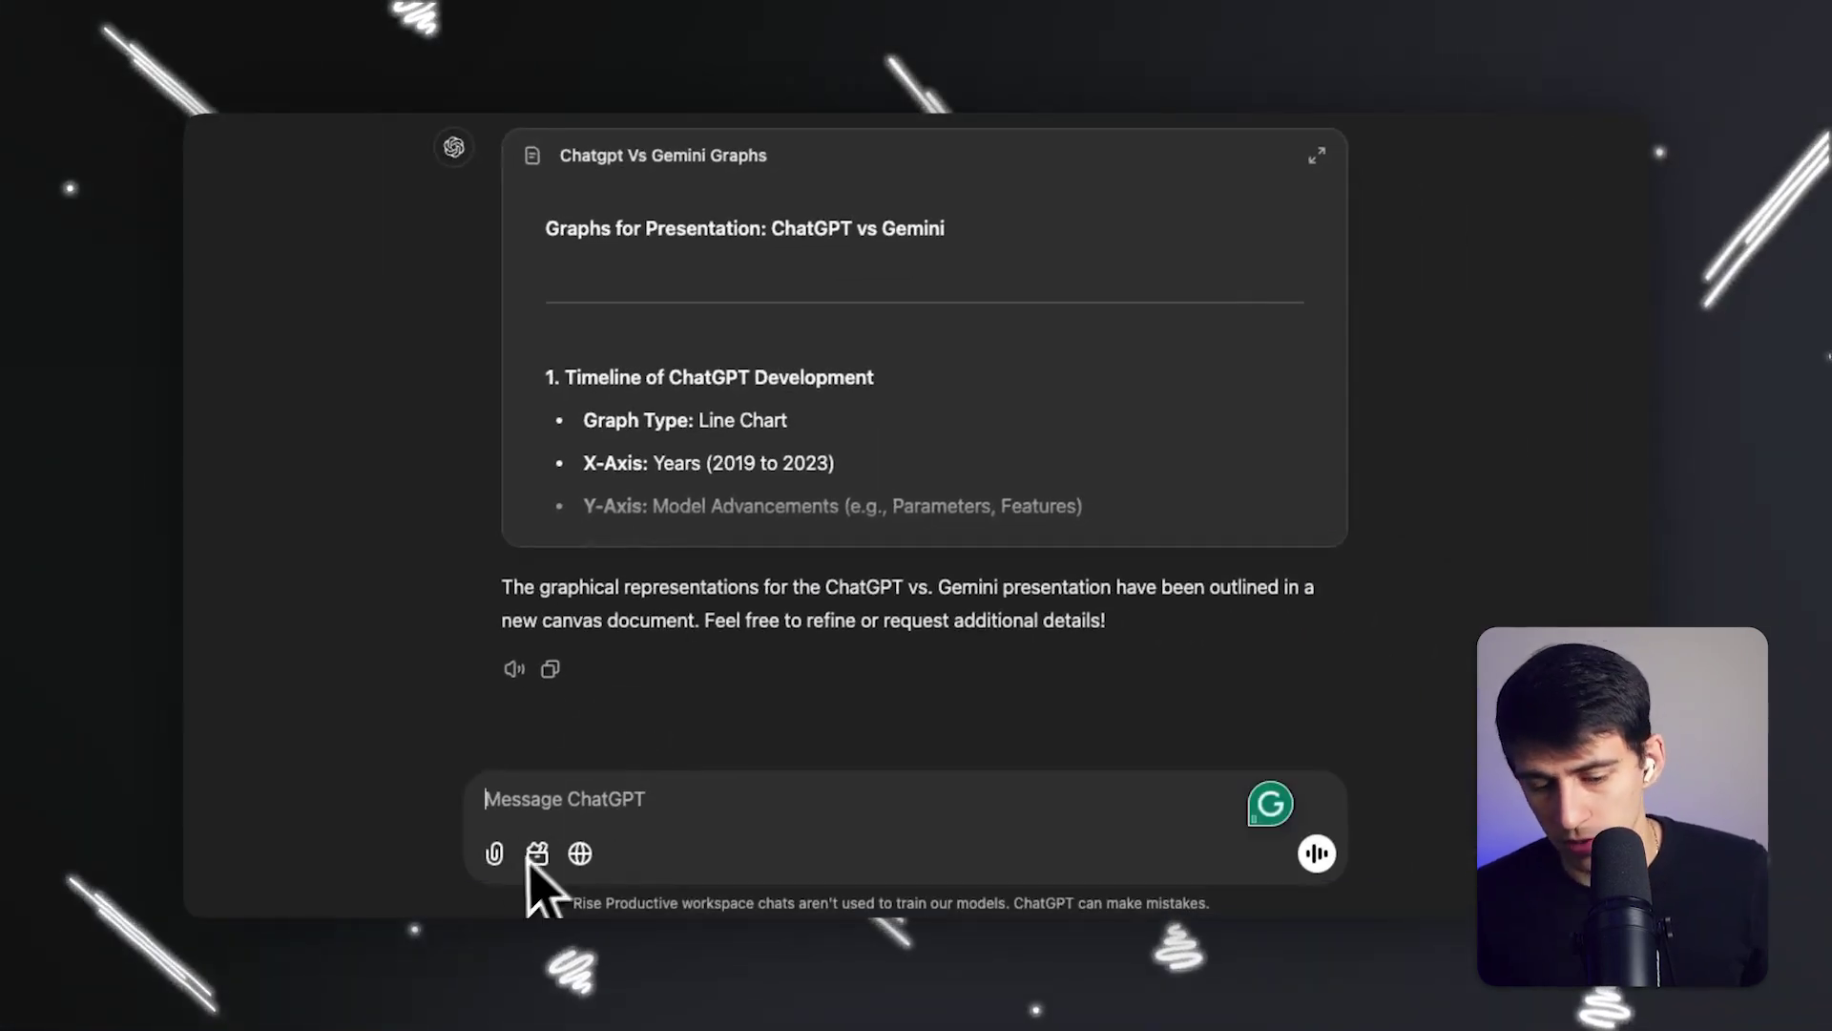
{"action": "left_click", "coordinate": [537, 853]}
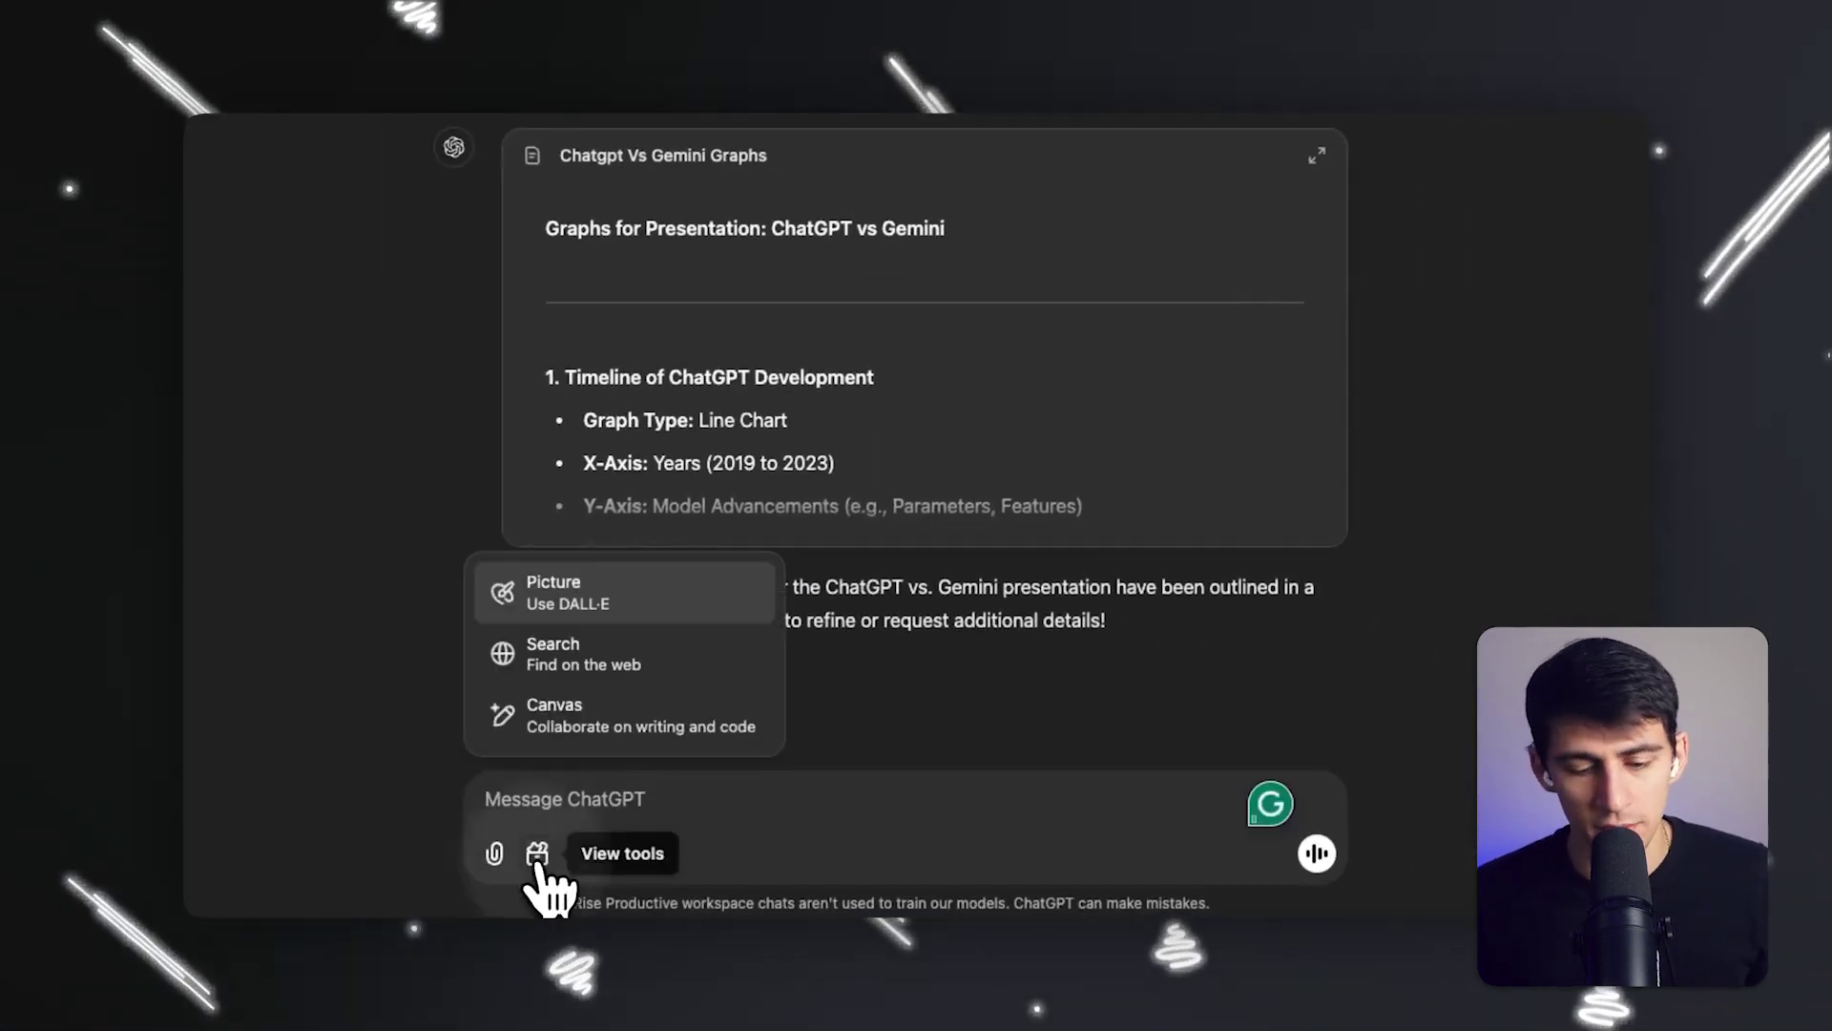
{"action": "left_click", "coordinate": [574, 711]}
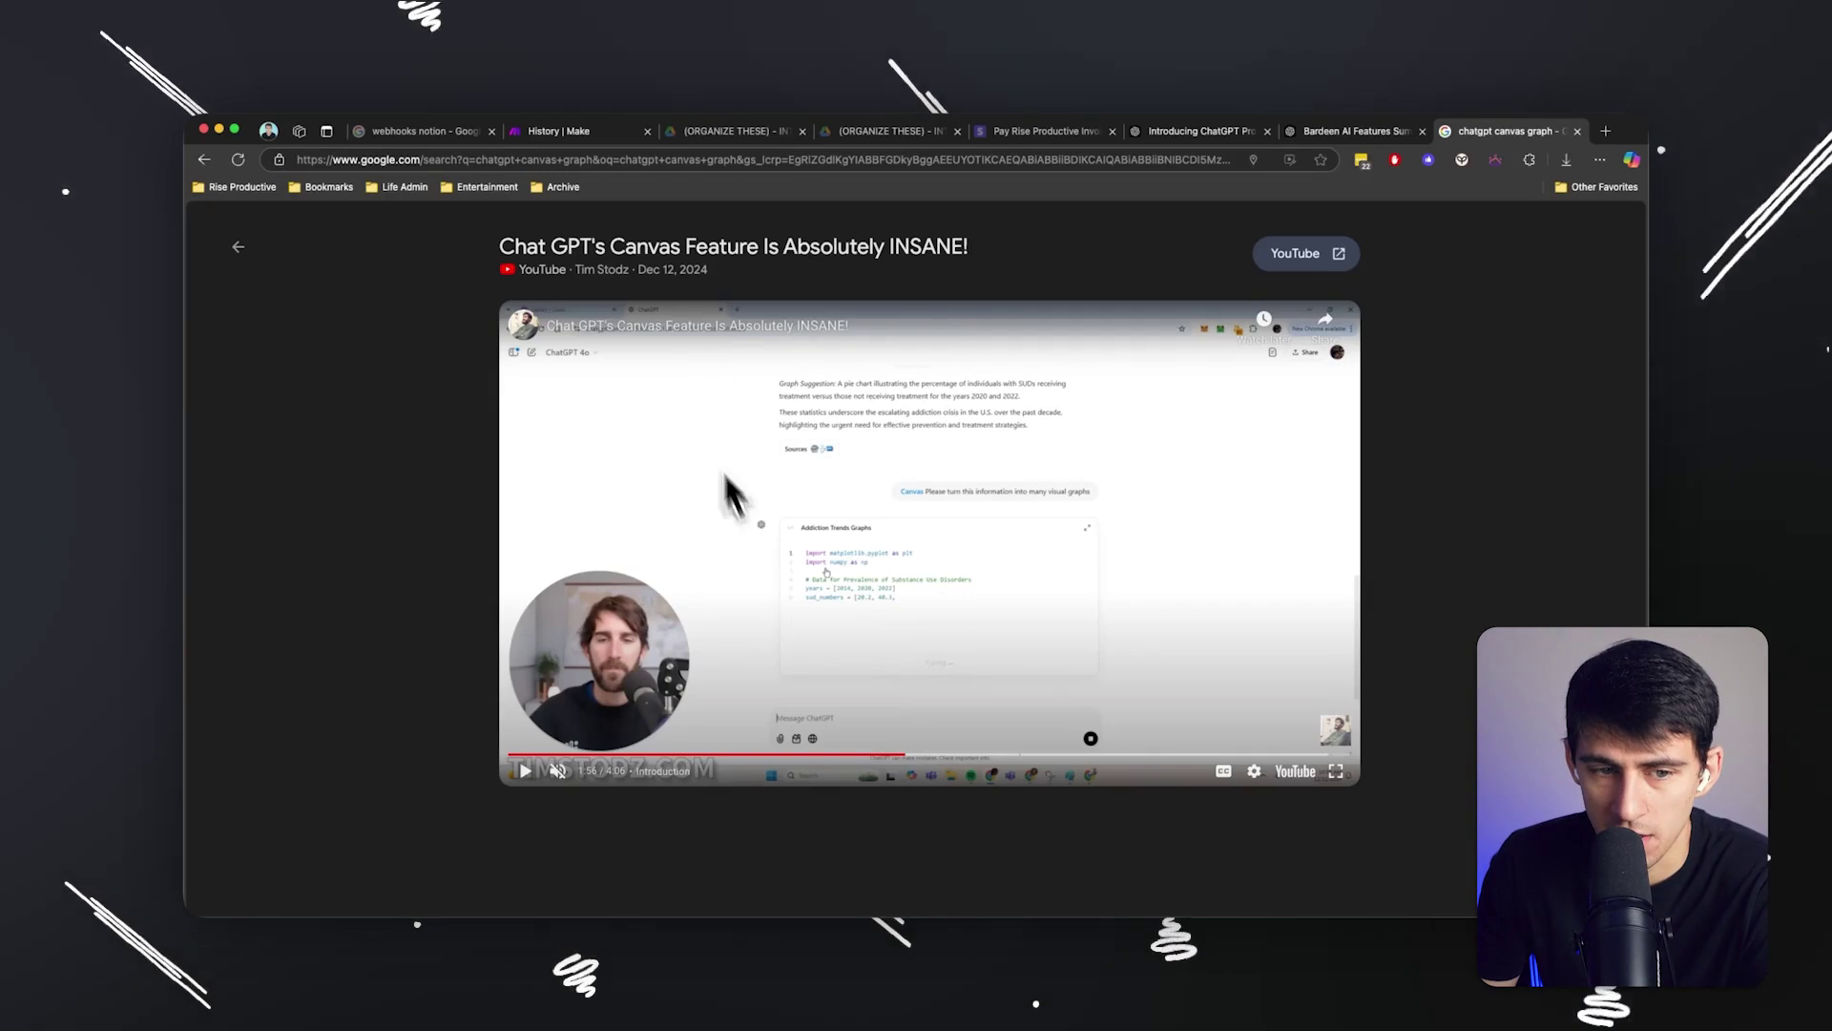
Play the Canvas tutorial video past the ad and screenshot its US addiction prompt.
{"action": "left_click", "coordinate": [649, 334]}
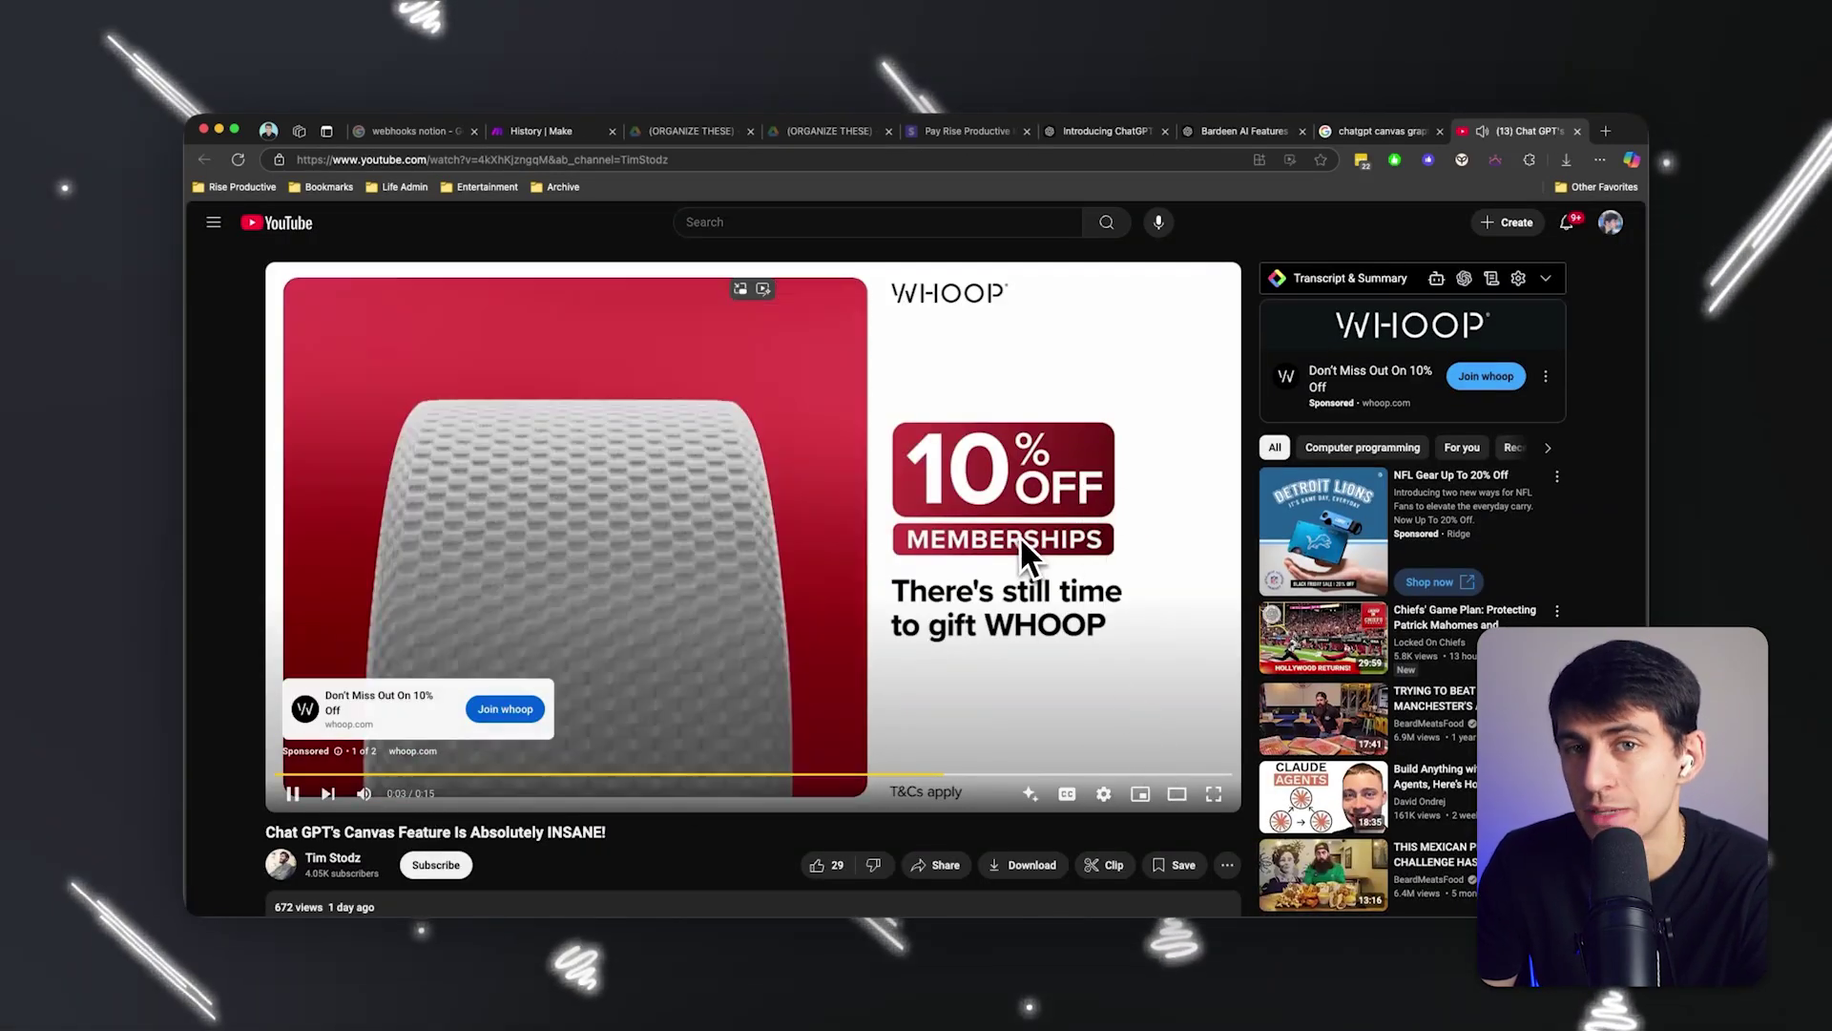
{"action": "left_click", "coordinate": [1191, 725]}
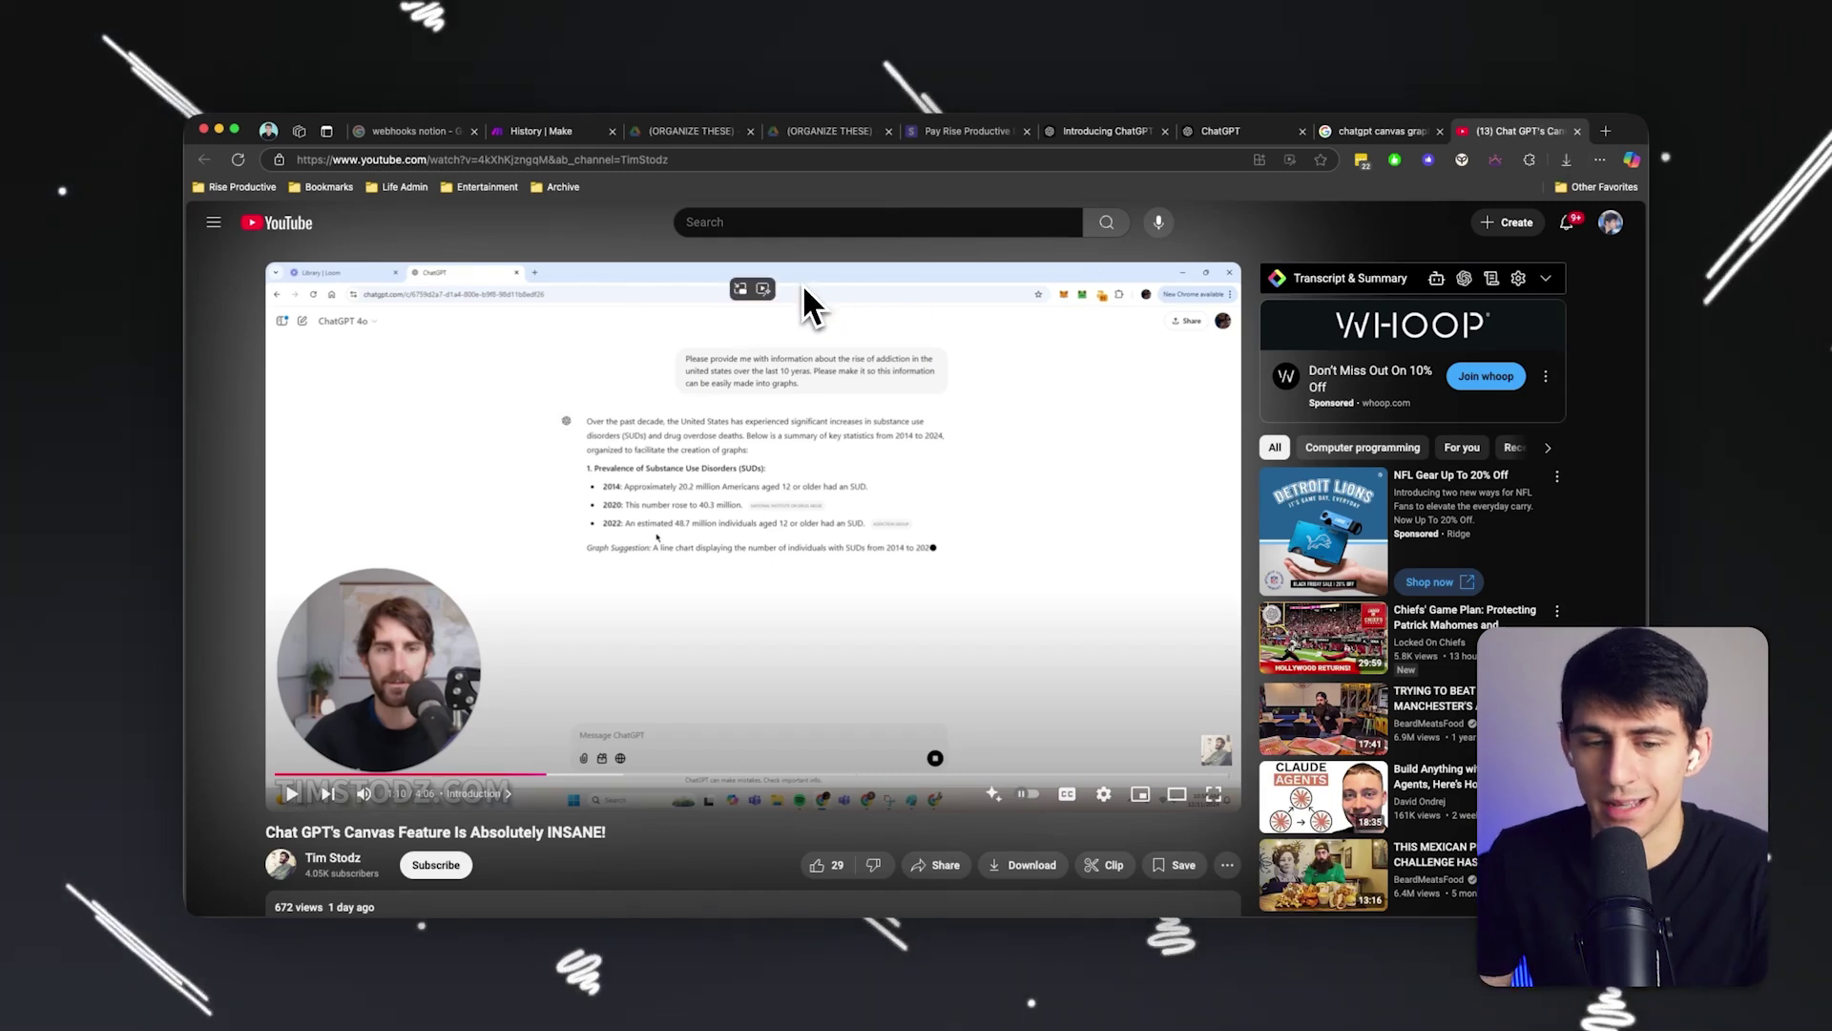
{"action": "key", "text": "super+shift+4"}
{"action": "left_click", "coordinate": [1273, 198]}
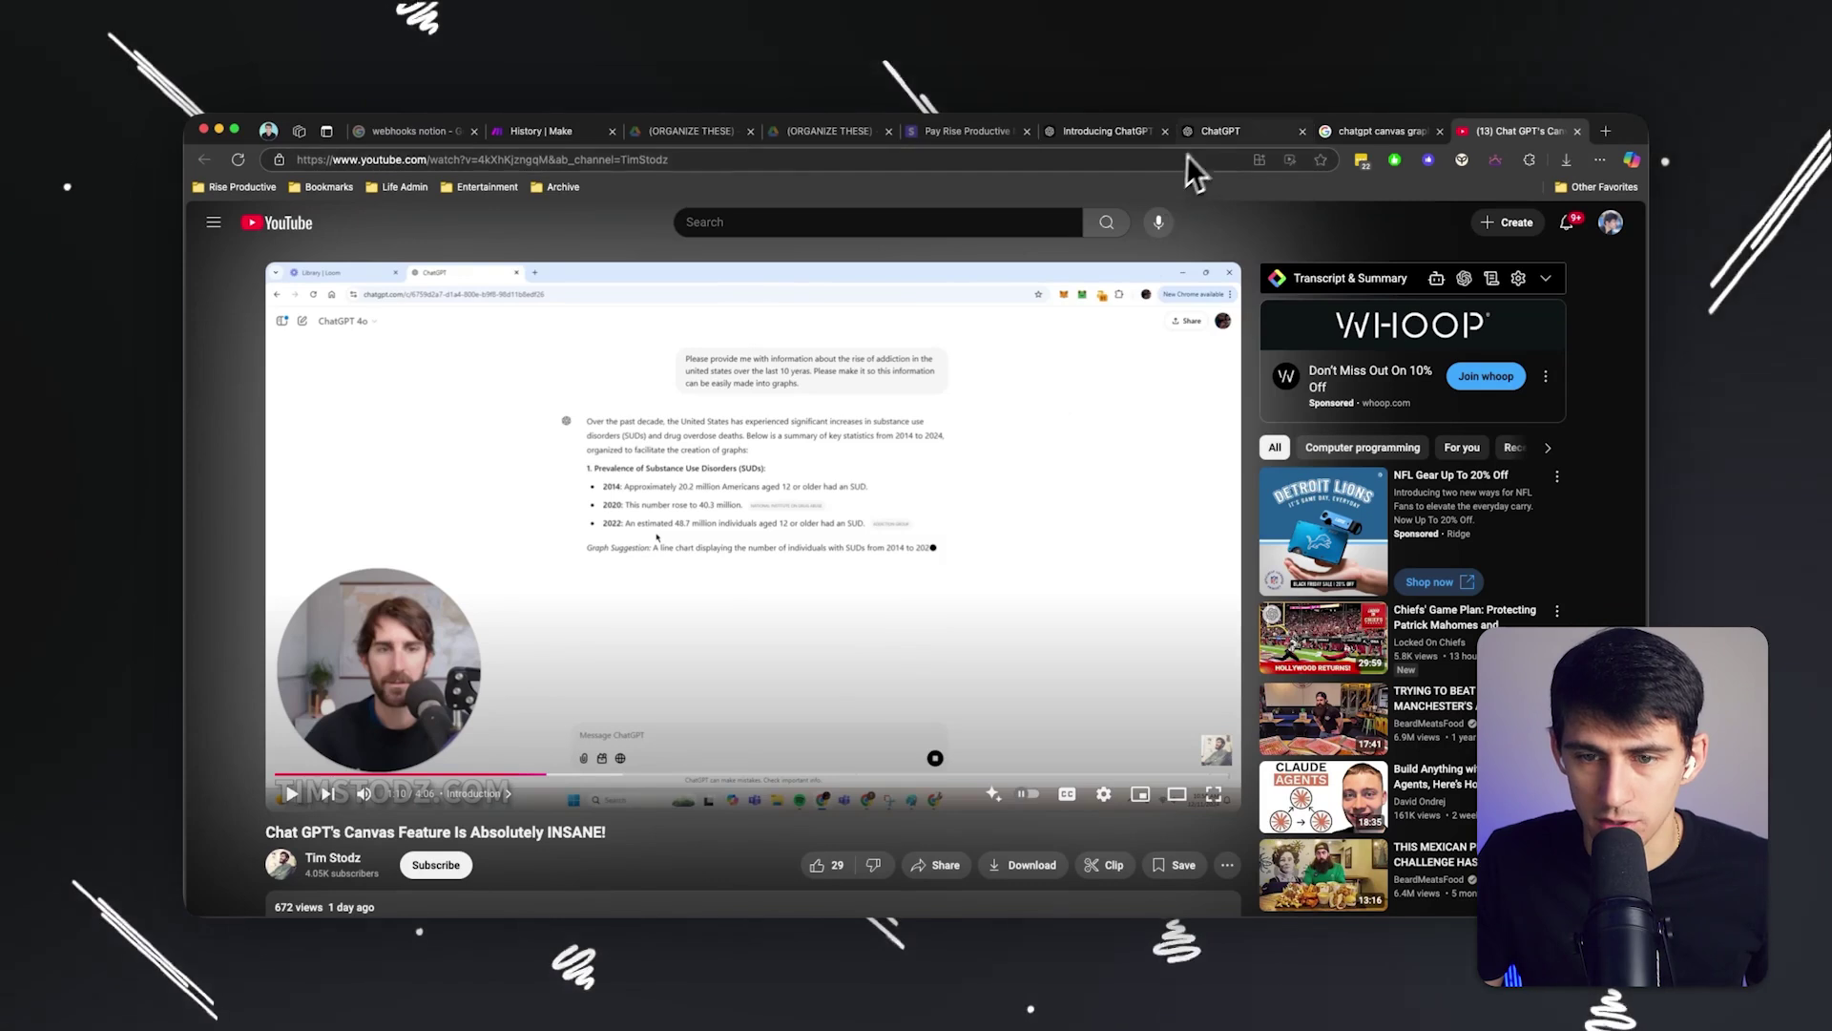
{"action": "left_click", "coordinate": [1204, 132]}
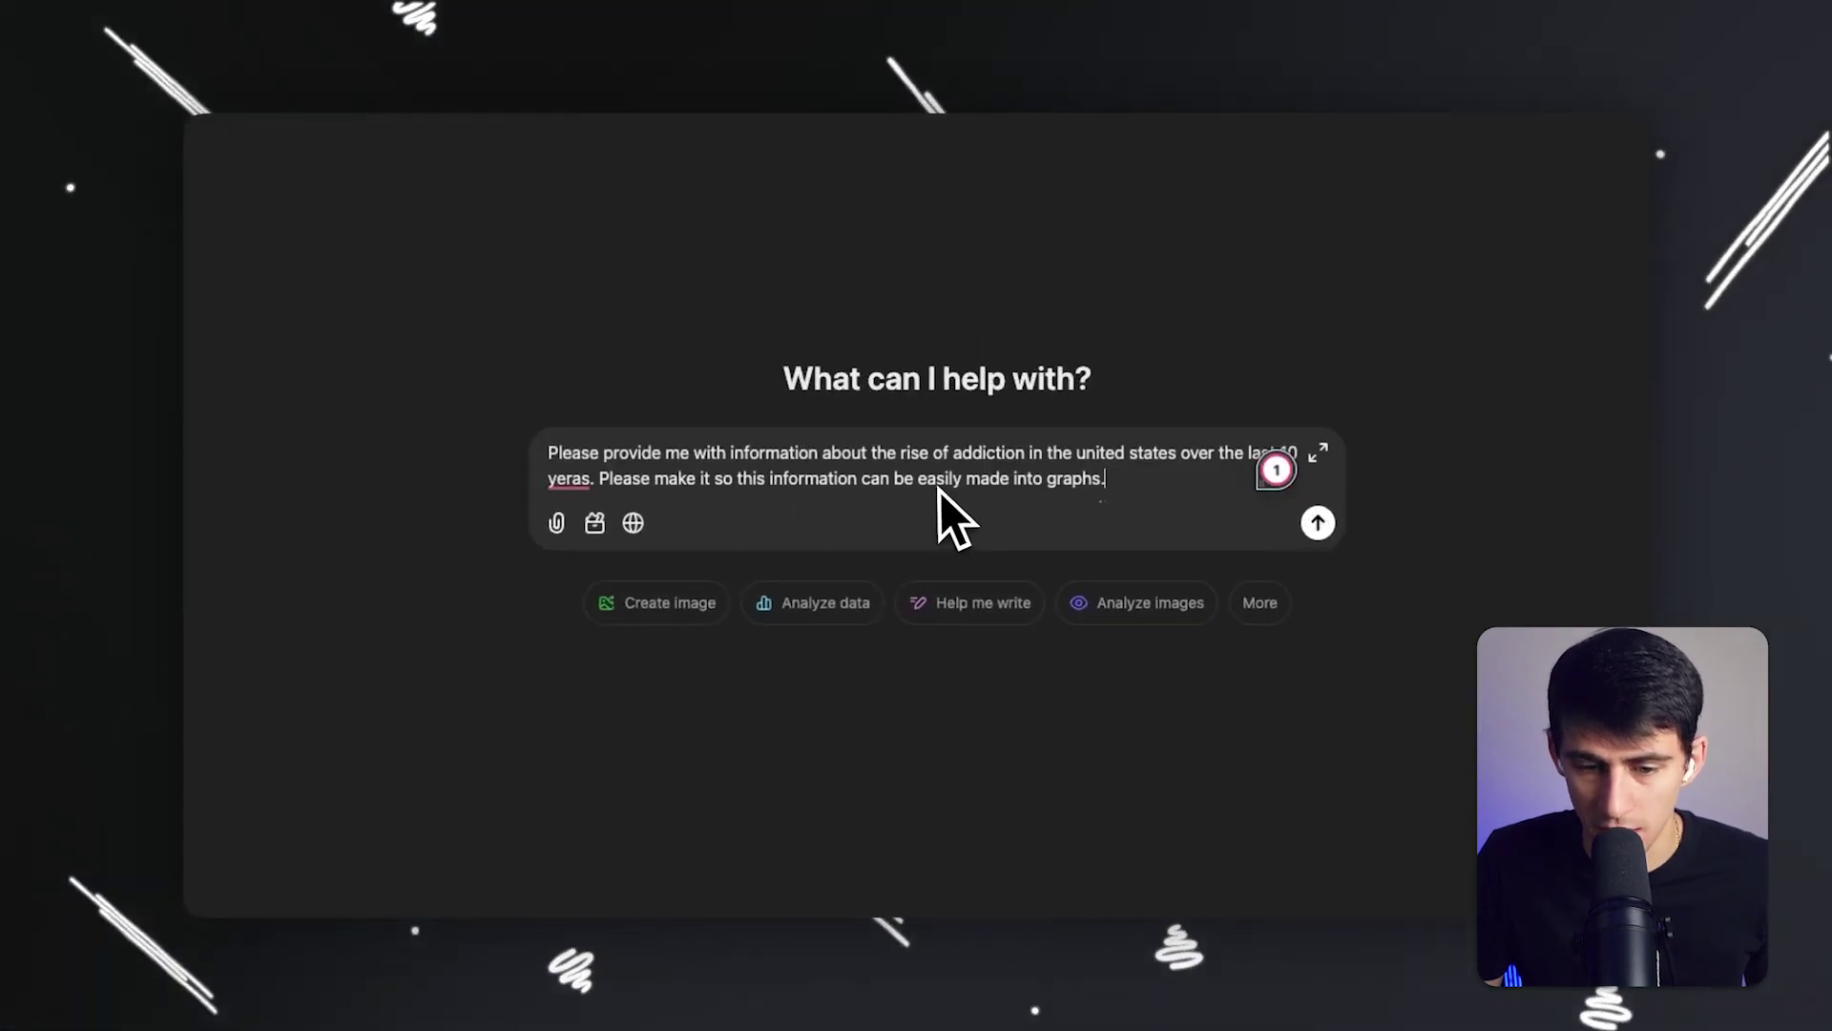
Correct 'yeras' to 'years' in the addiction-trends prompt and send it.
{"action": "left_click", "coordinate": [563, 479]}
{"action": "left_click", "coordinate": [573, 515]}
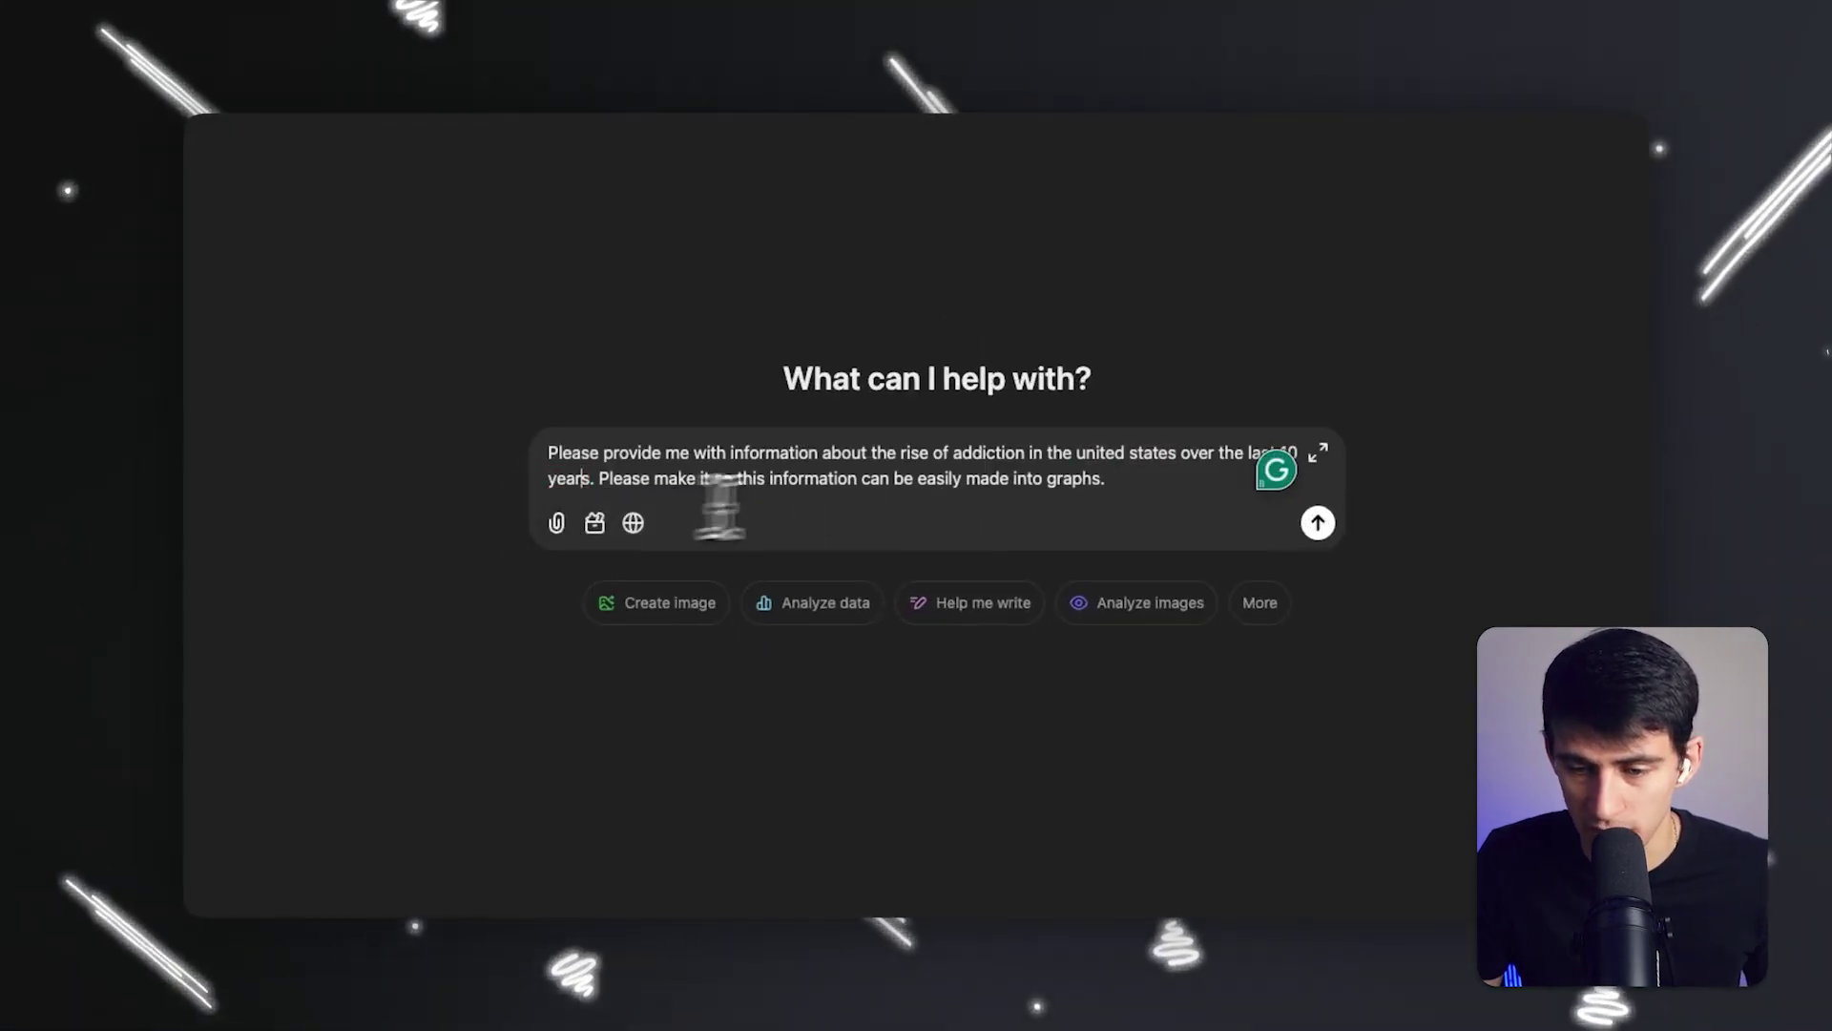
{"action": "key", "text": "Return"}
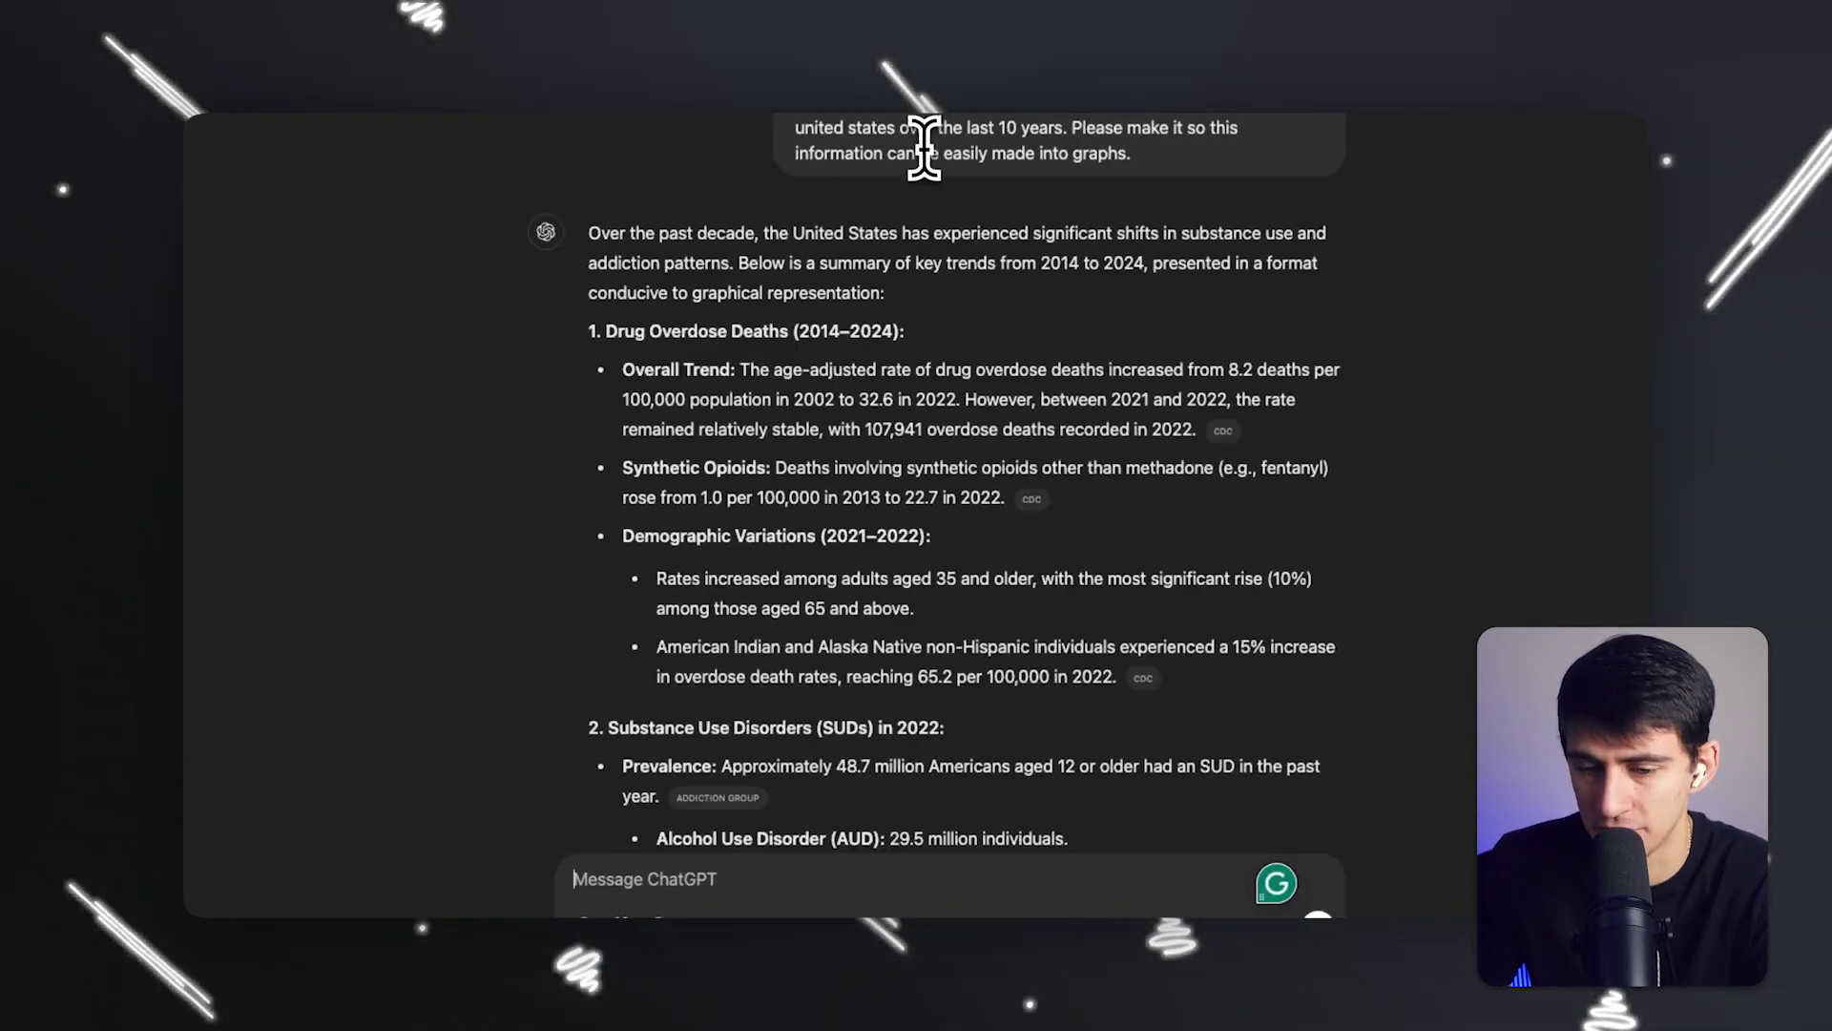
Scroll through the five-part 2014–2024 addiction summary, then switch the next message to Canvas mode.
{"action": "scroll", "coordinate": [954, 238], "scroll_direction": "down", "scroll_amount": 2}
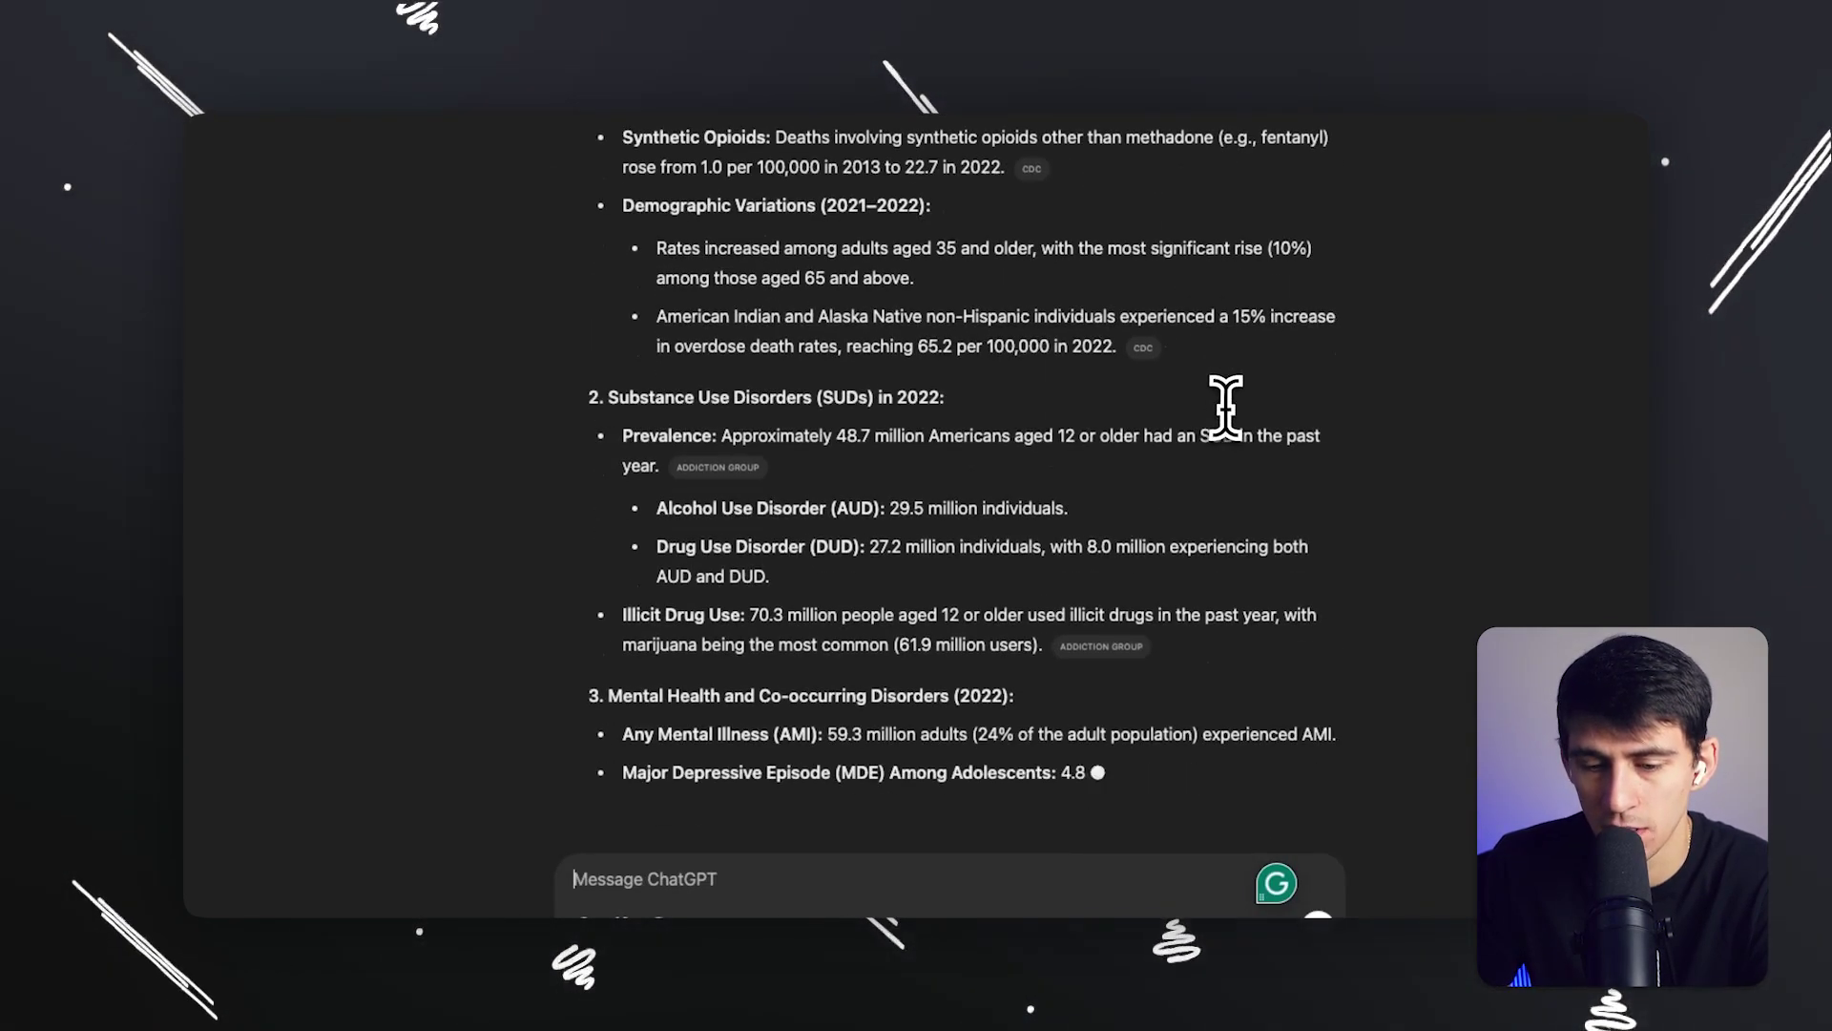
{"action": "scroll", "coordinate": [1221, 399], "scroll_direction": "up", "scroll_amount": 5}
{"action": "scroll", "coordinate": [1221, 401], "scroll_direction": "down", "scroll_amount": 5}
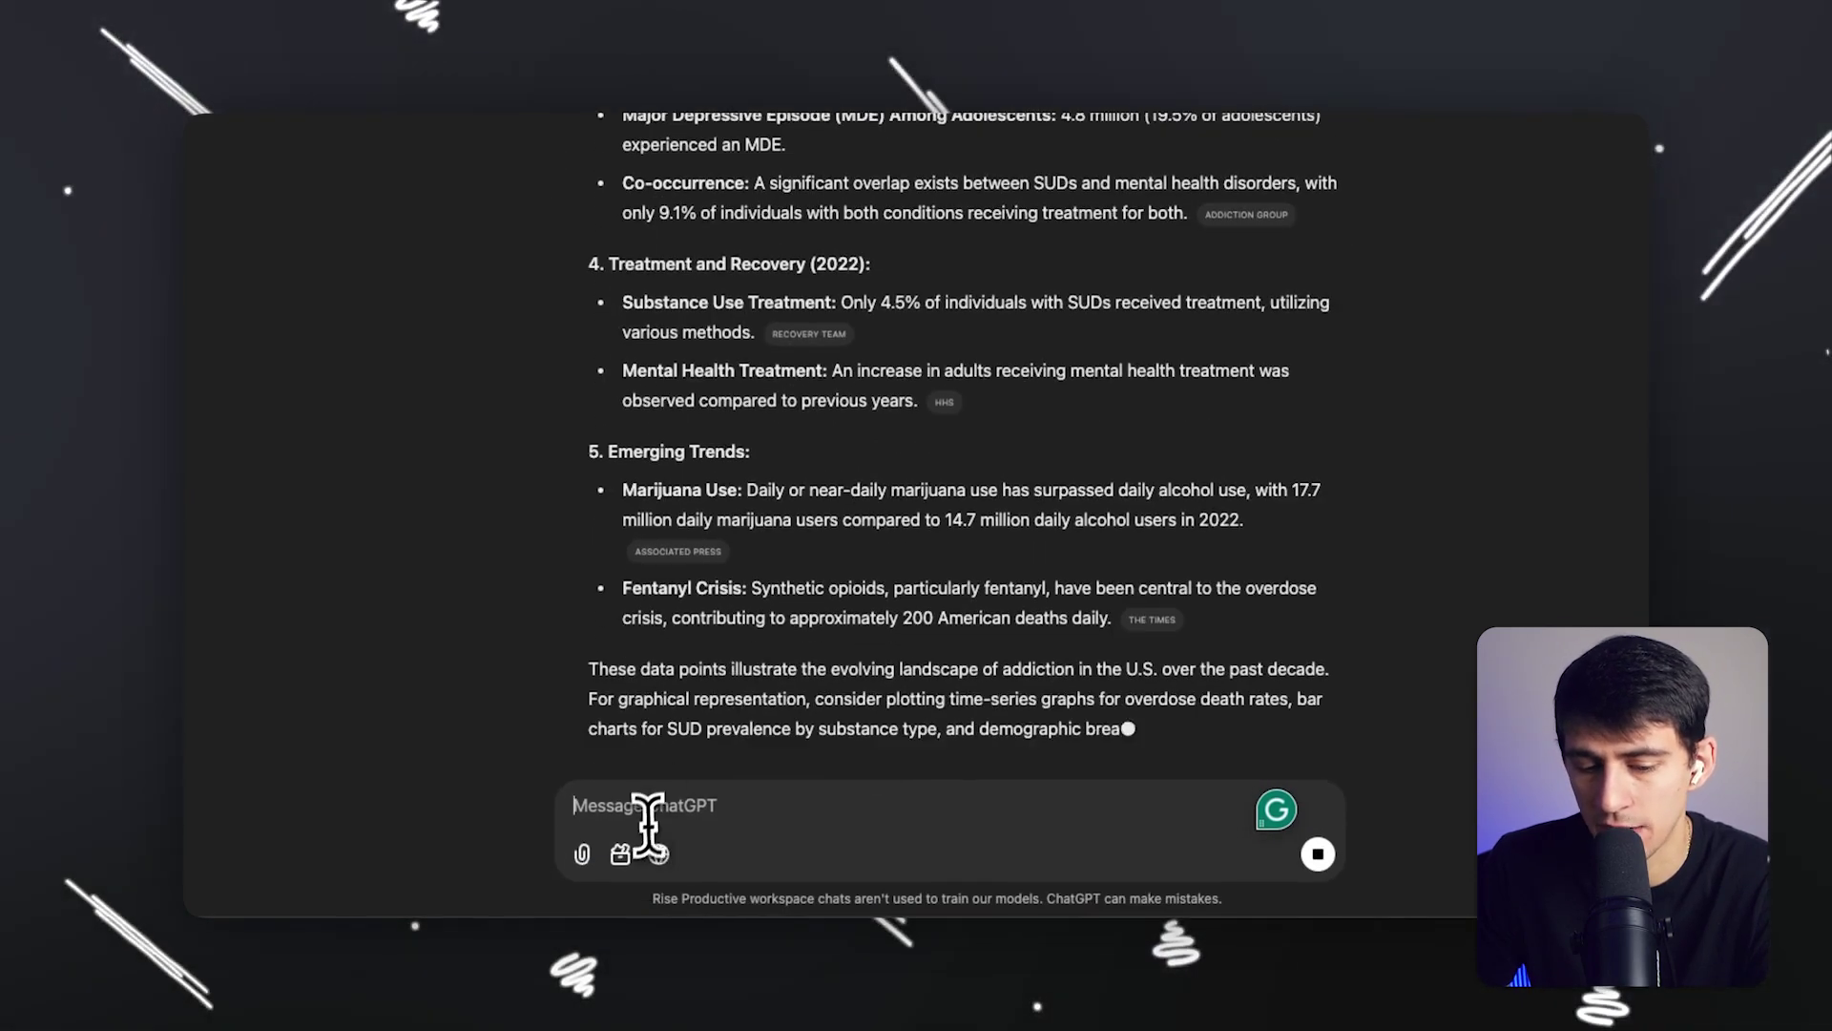
{"action": "scroll", "coordinate": [1042, 229], "scroll_direction": "up", "scroll_amount": 15}
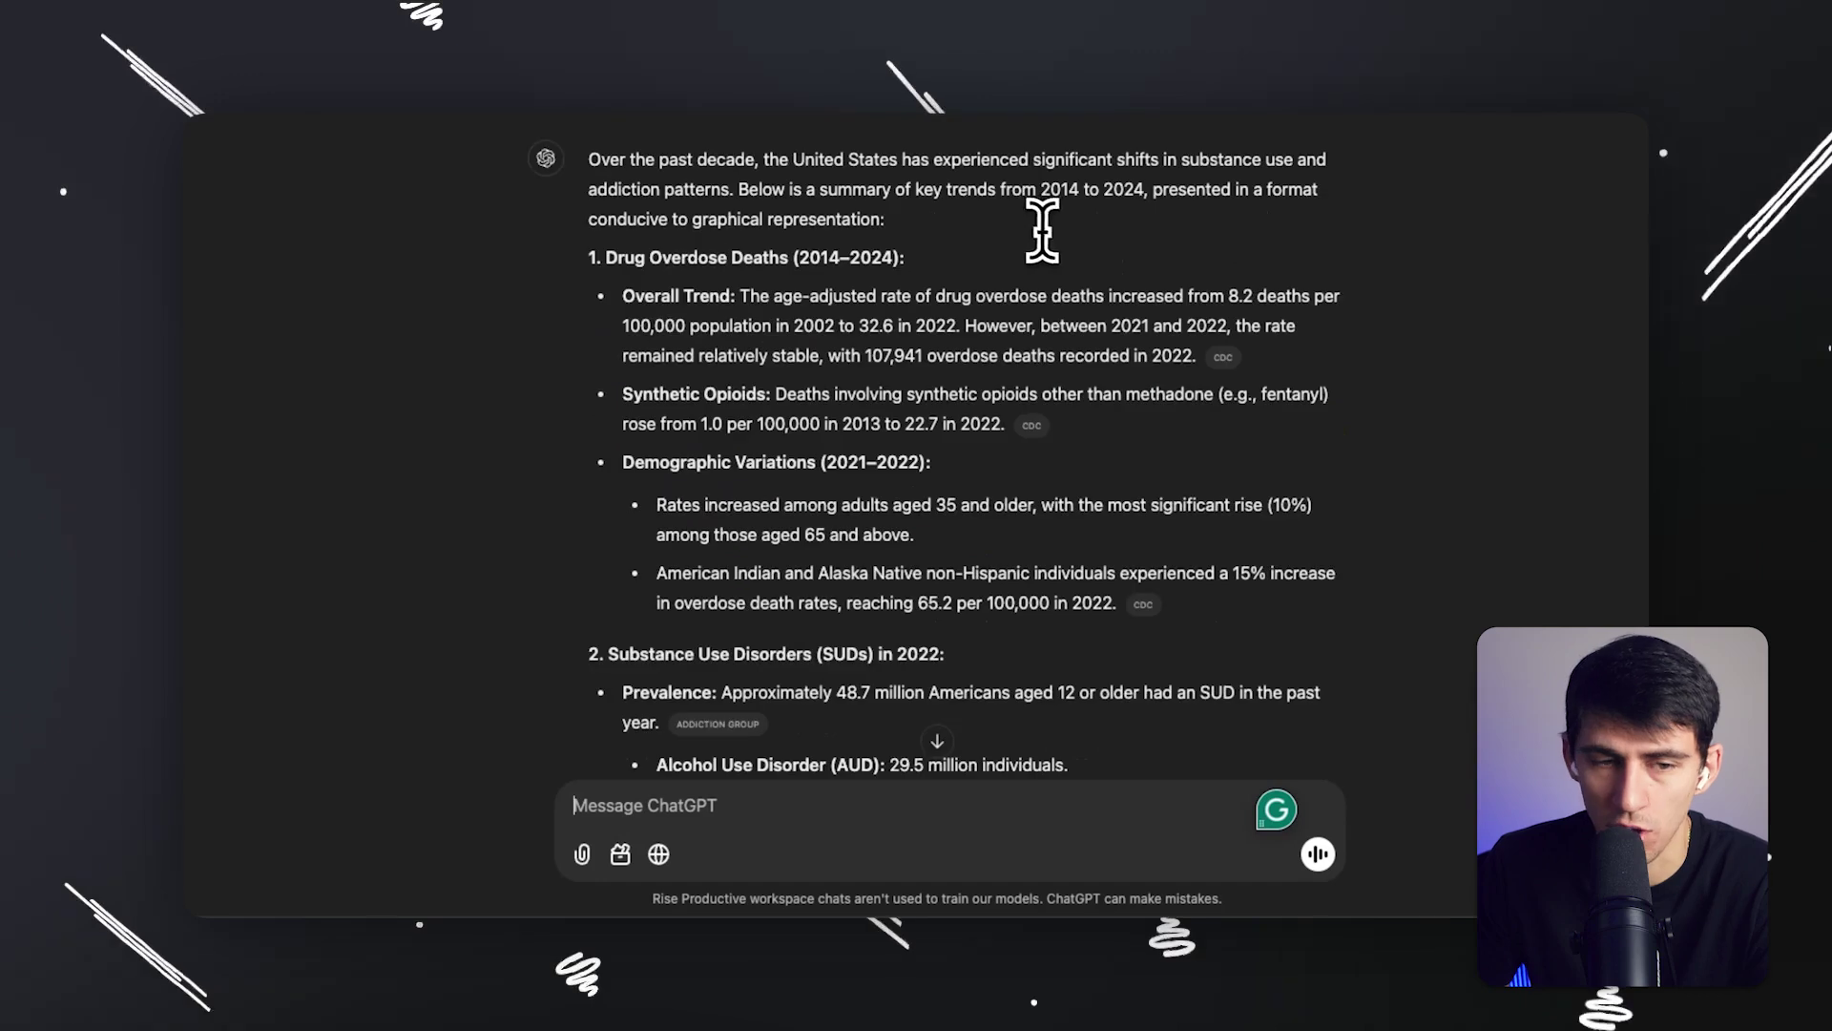
{"action": "scroll", "coordinate": [965, 143], "scroll_direction": "down", "scroll_amount": 15}
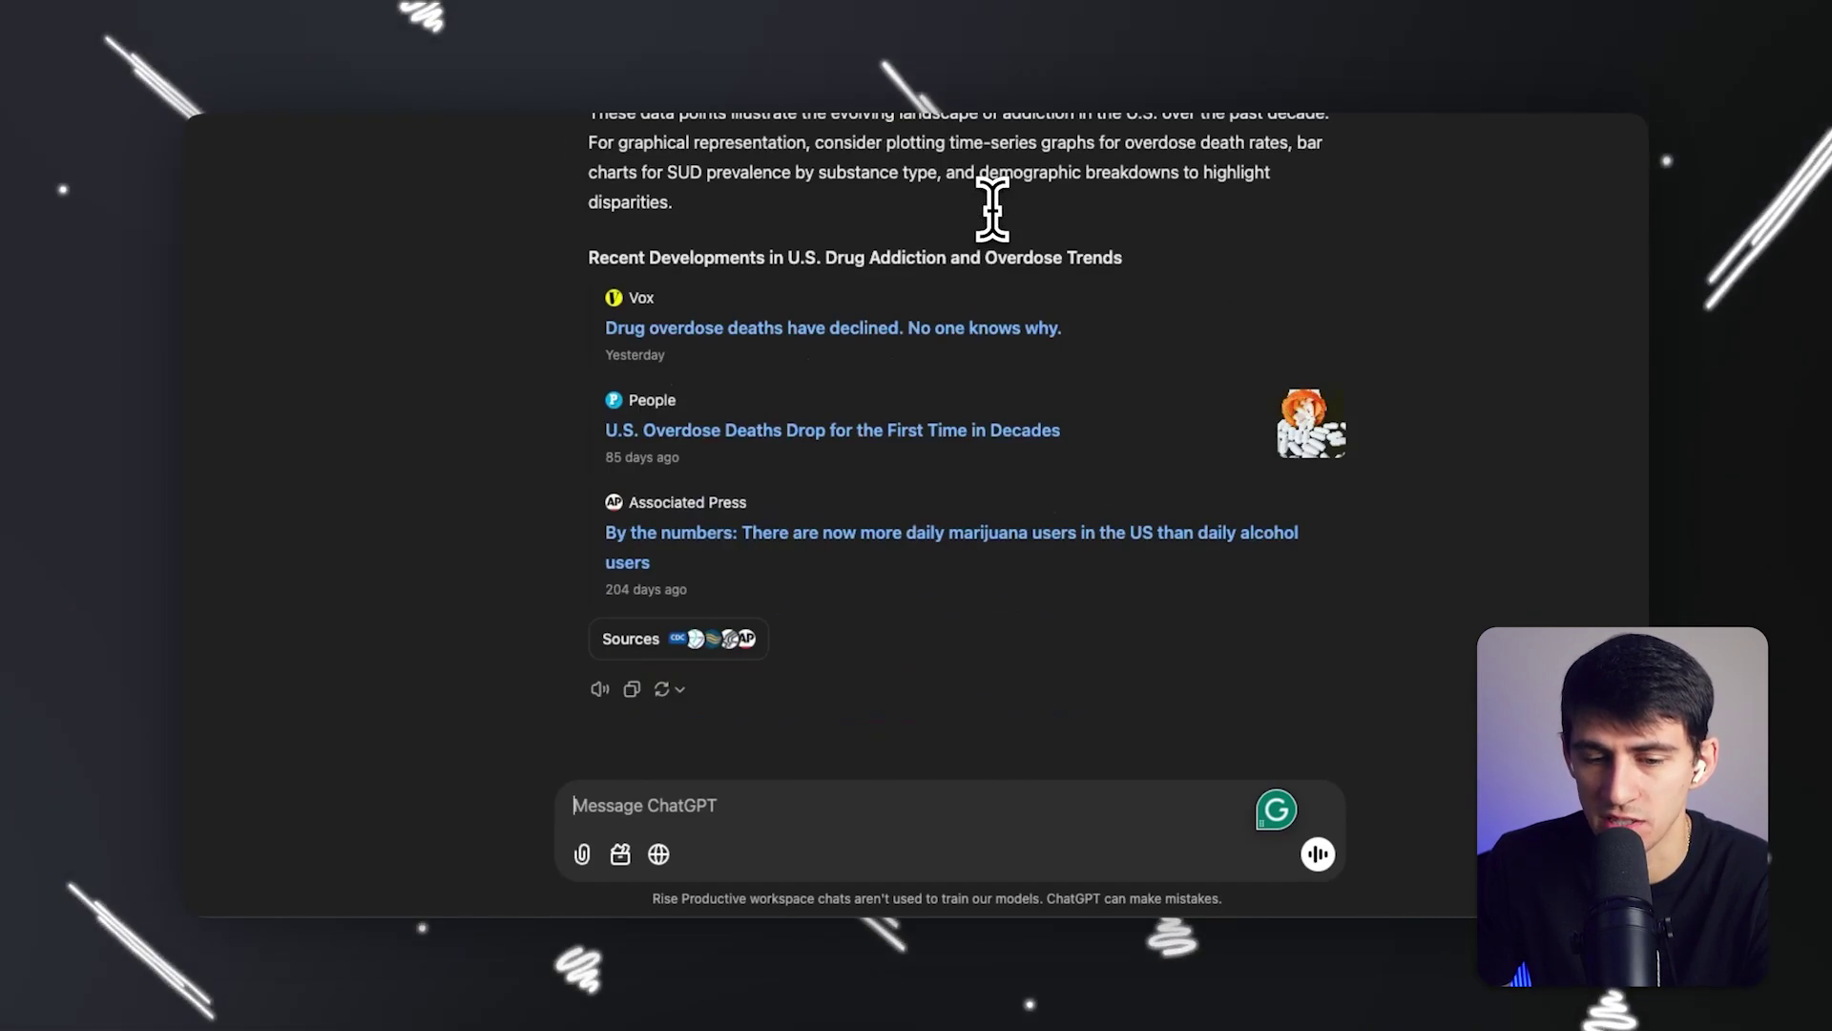
{"action": "scroll", "coordinate": [842, 279], "scroll_direction": "up", "scroll_amount": 15}
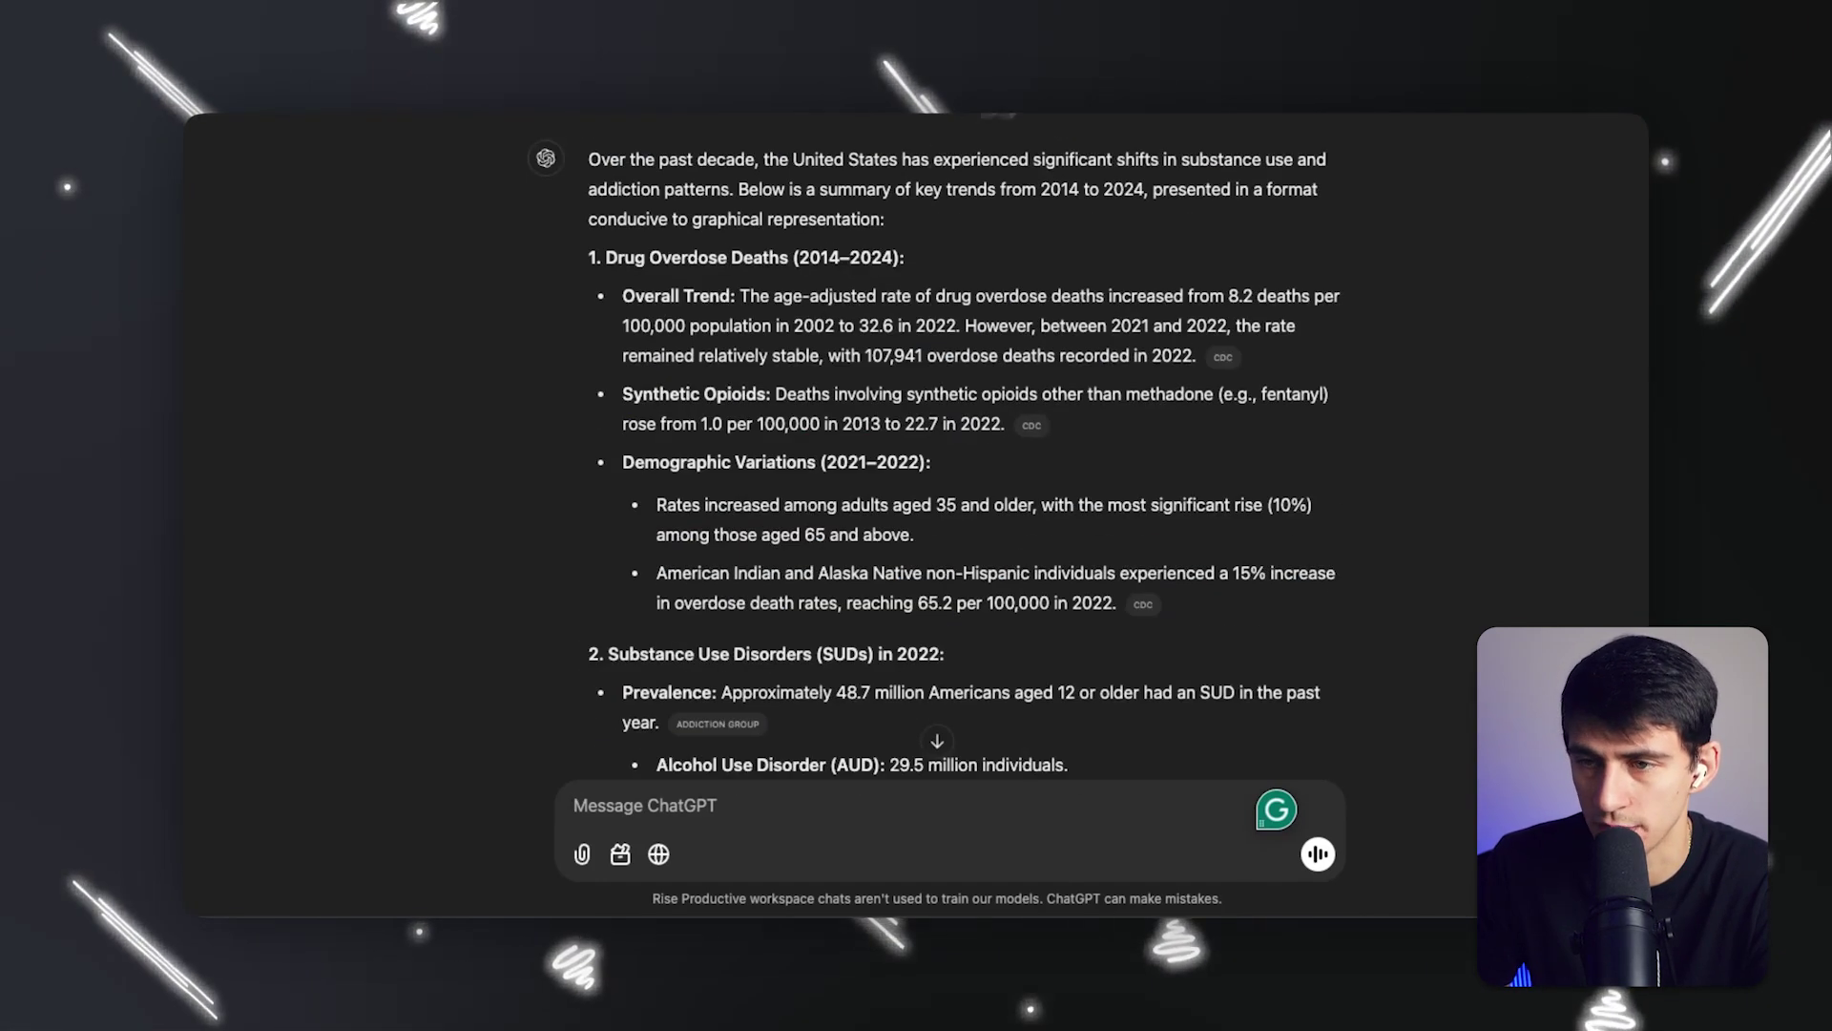
{"action": "left_click", "coordinate": [620, 853]}
{"action": "left_click", "coordinate": [577, 724]}
Ask ChatGPT to turn this information into visual graphs, then edit the request to ask for many graphs instead of text.
{"action": "scroll", "coordinate": [936, 525], "scroll_direction": "down", "scroll_amount": 5}
{"action": "scroll", "coordinate": [927, 510], "scroll_direction": "down", "scroll_amount": 10}
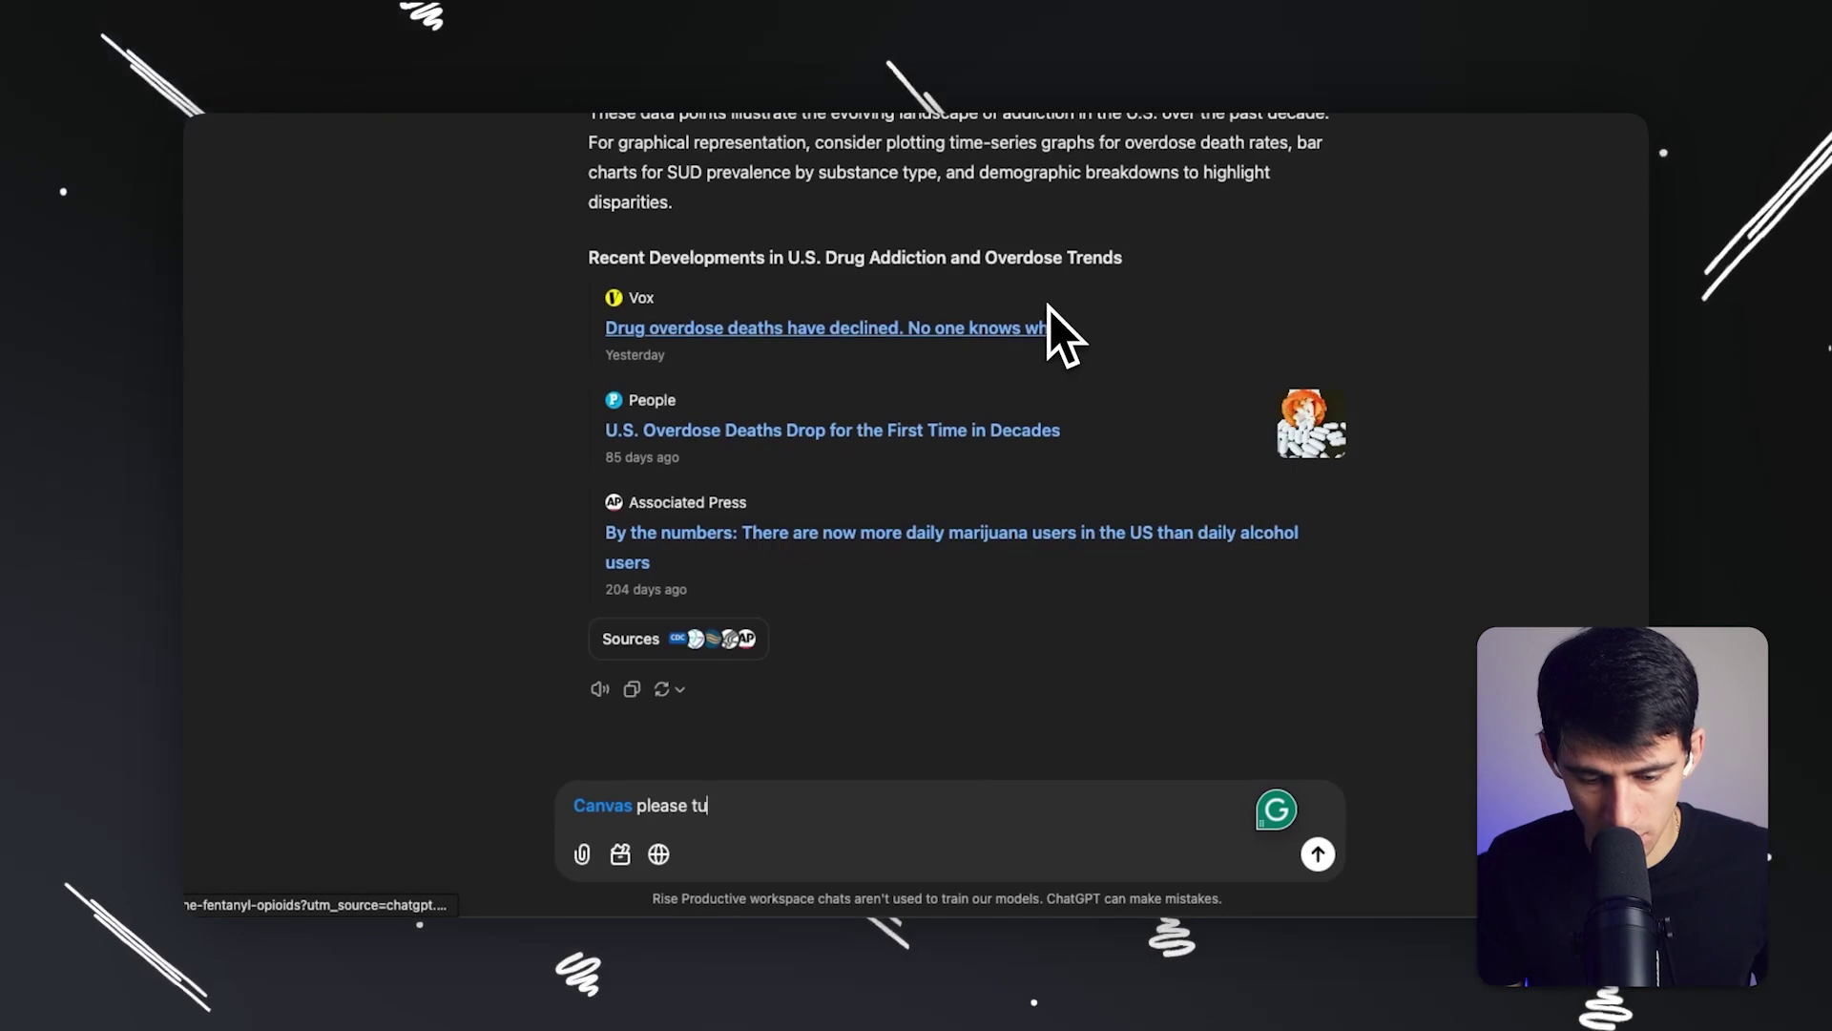
{"action": "type", "text": "please turn this information into"}
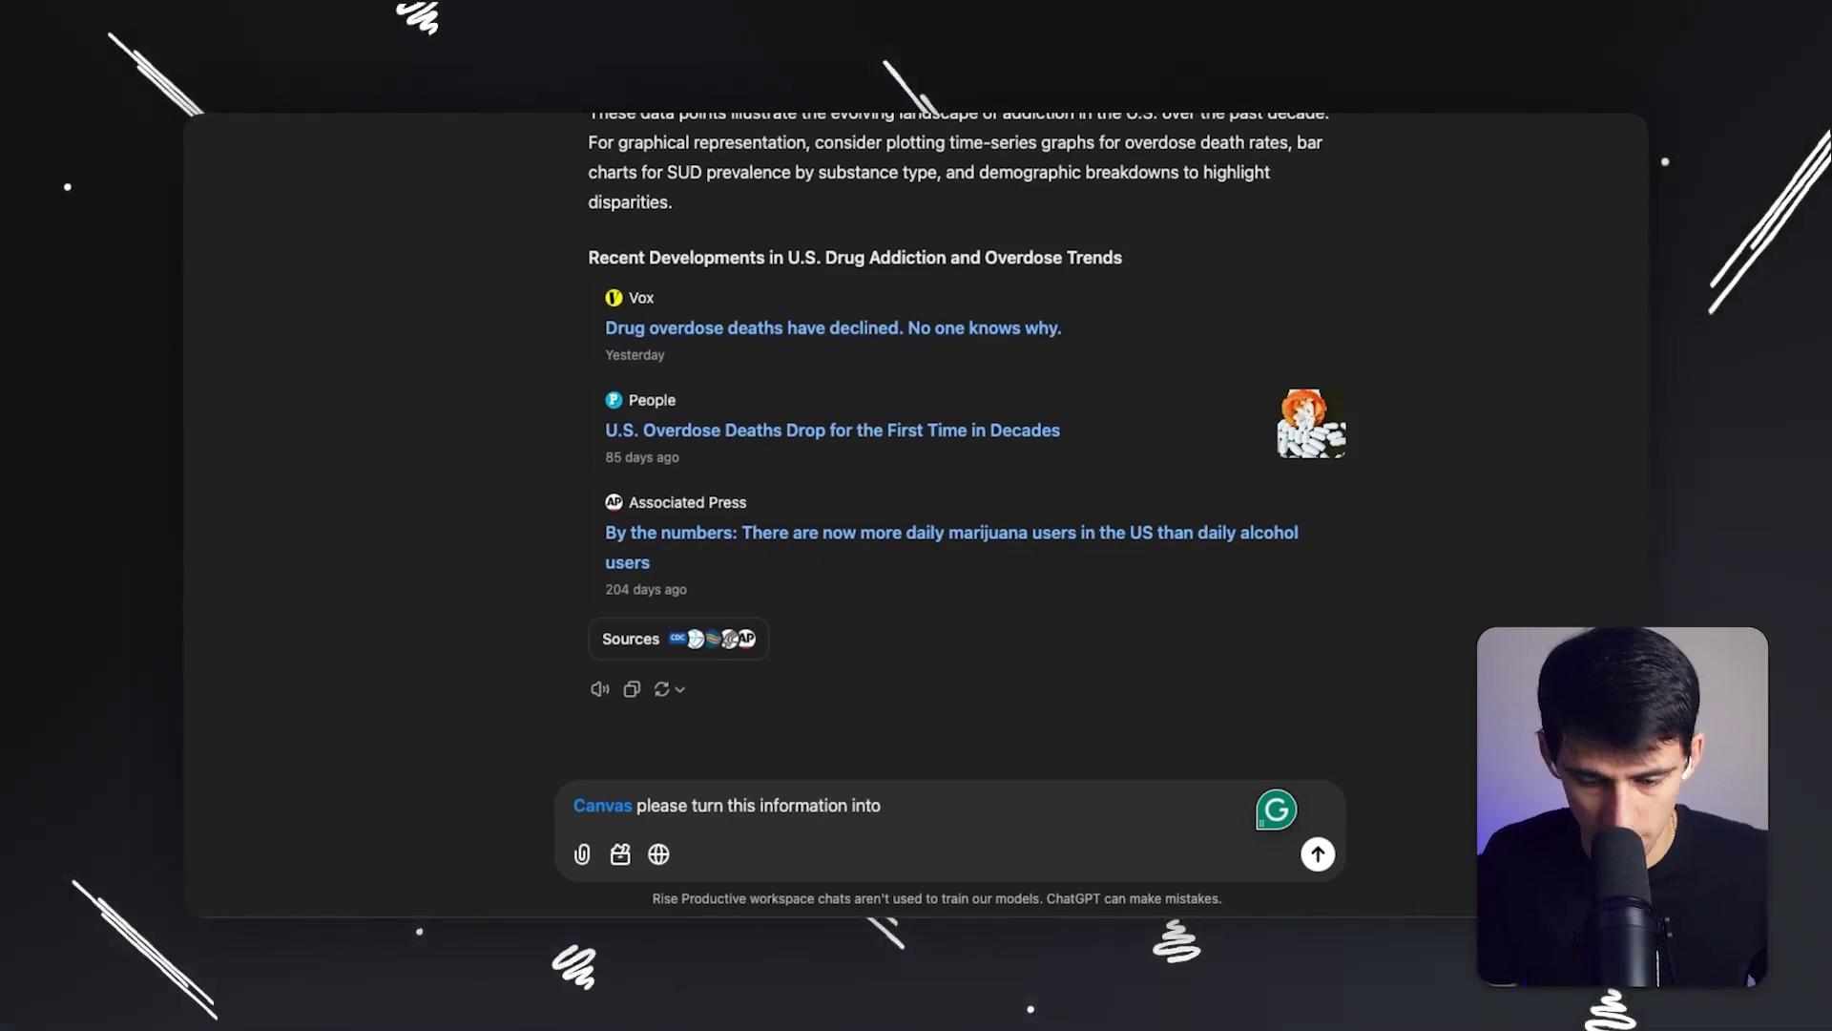
{"action": "type", "text": "visual graphs"}
{"action": "key", "text": "Return"}
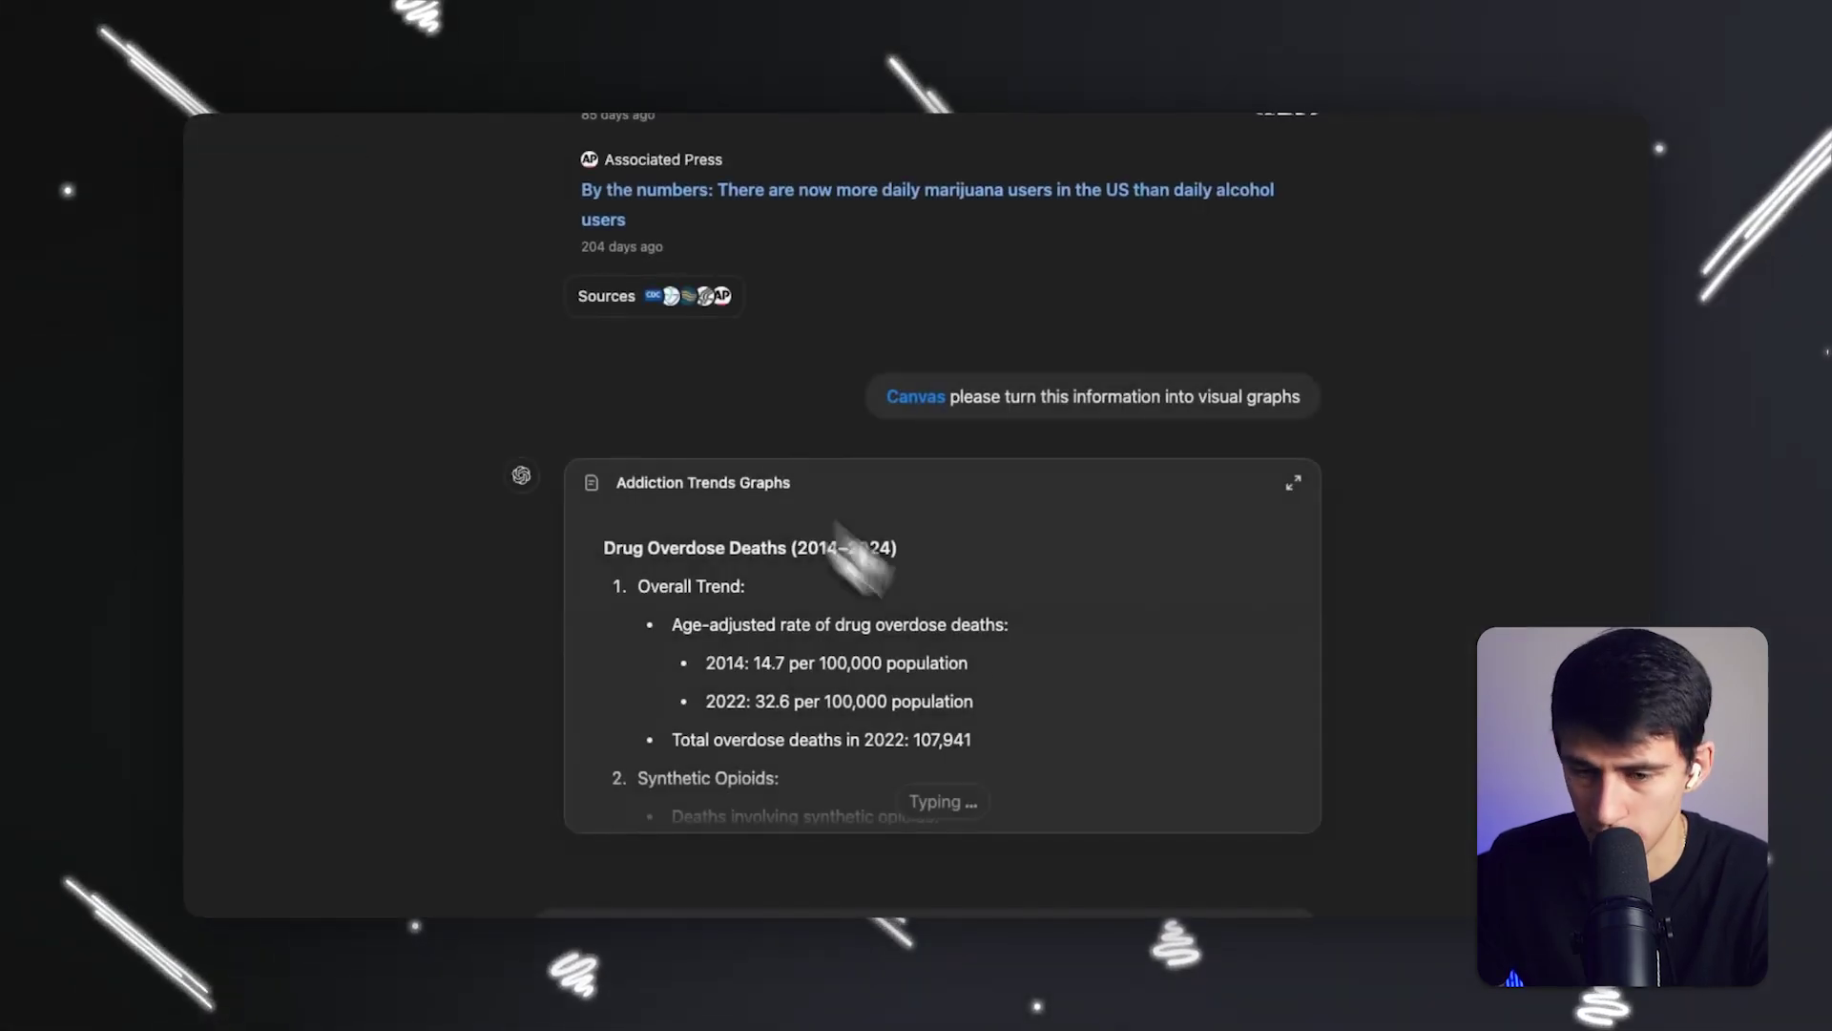
{"action": "left_click", "coordinate": [839, 391]}
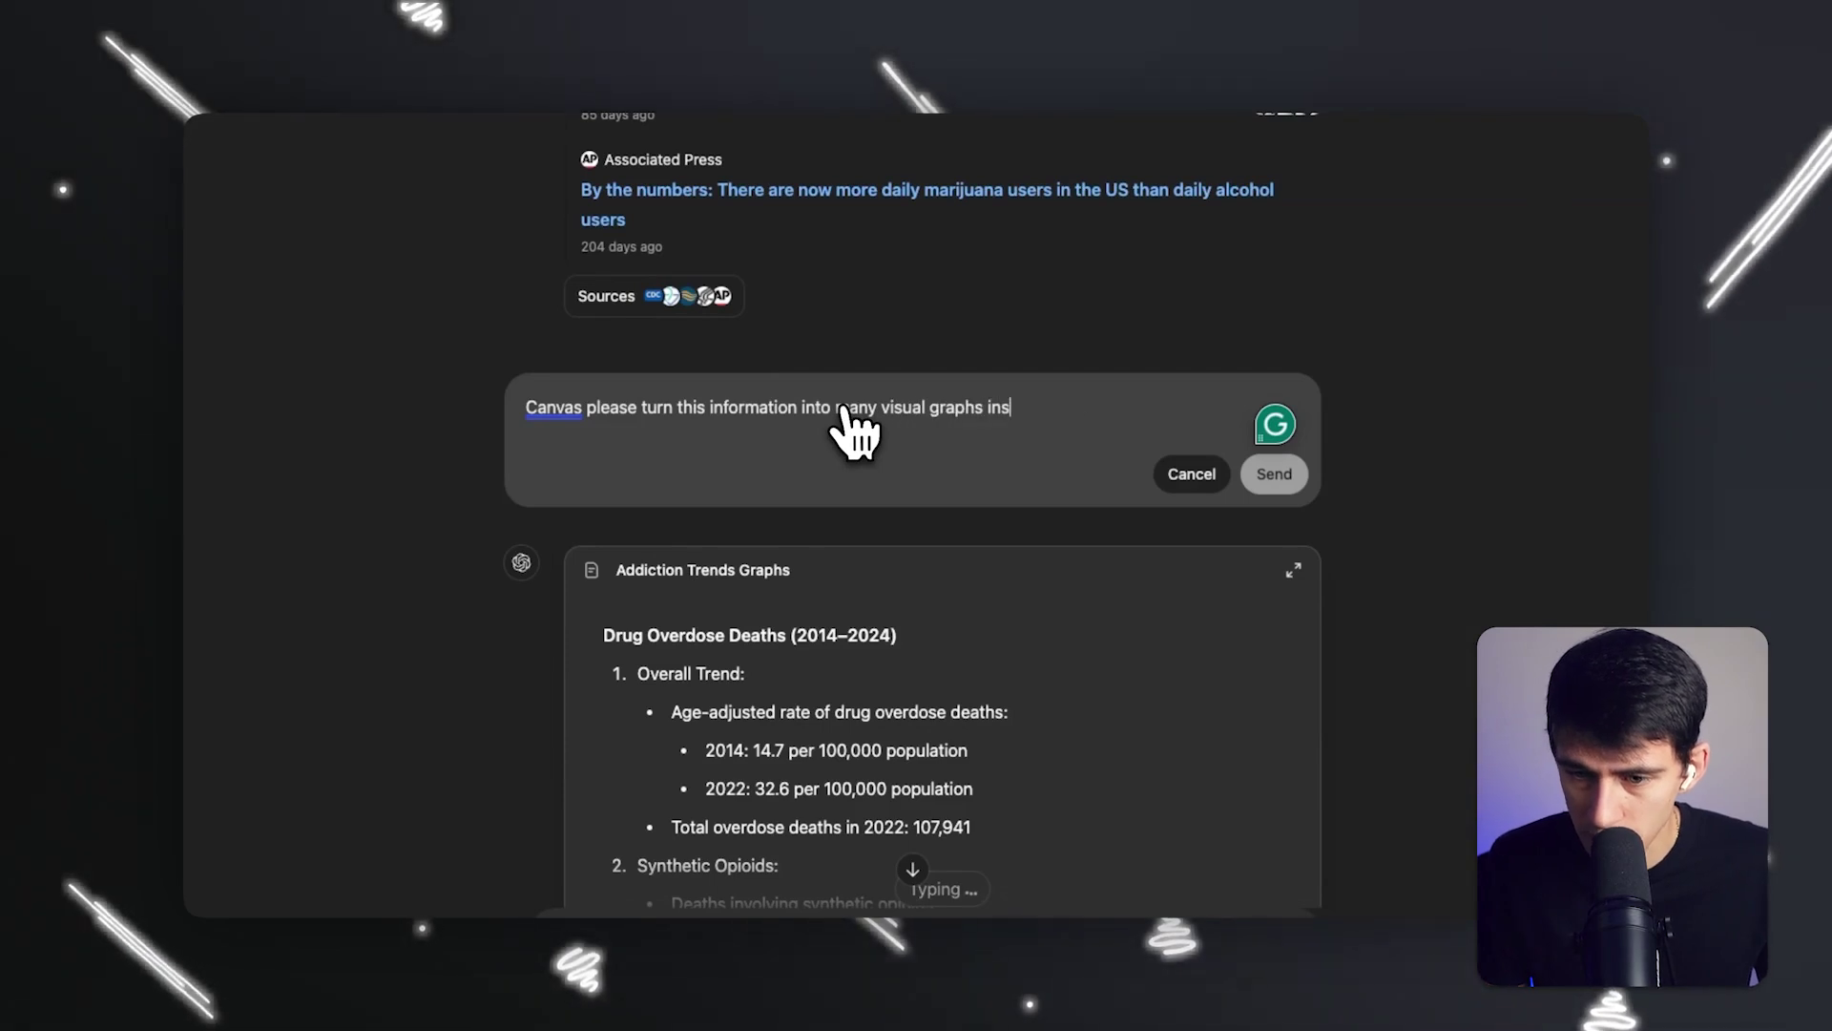
{"action": "left_click", "coordinate": [1260, 474]}
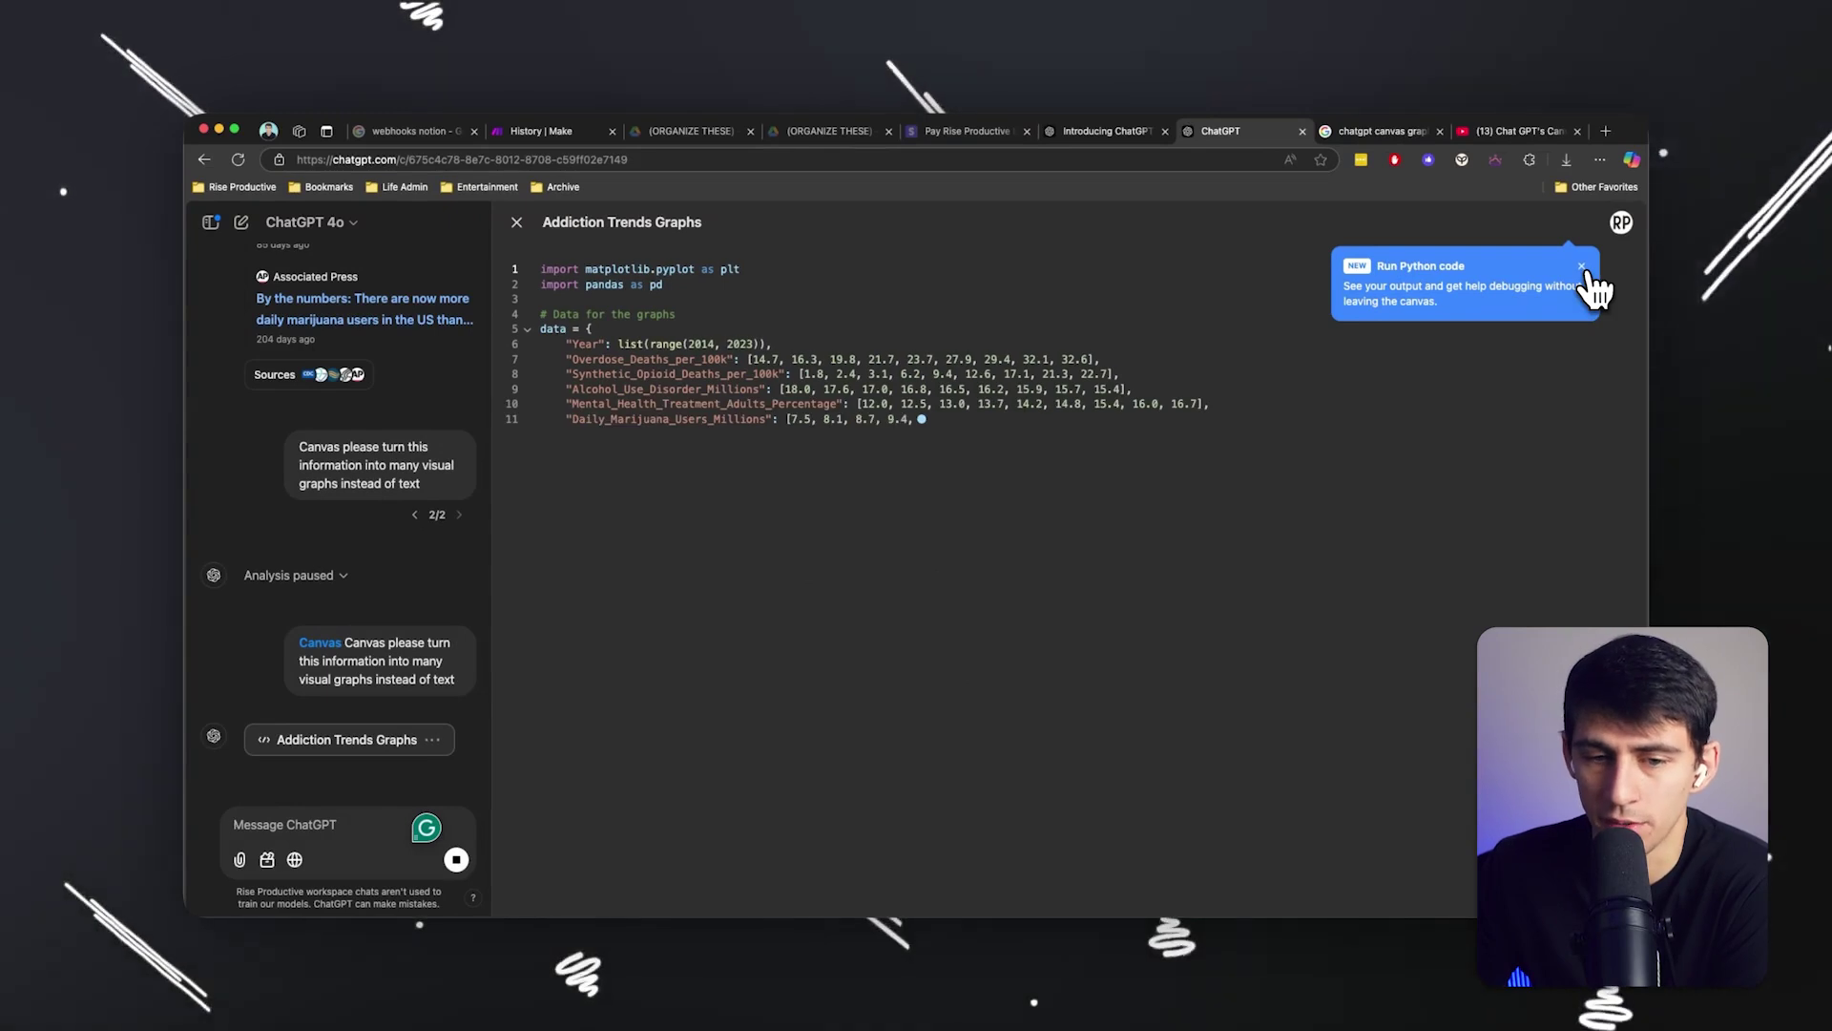
Dismiss the Run Python code tip, check the YouTube tutorial at 2:12, then run the Addiction Trends Graphs script.
{"action": "left_click", "coordinate": [1582, 268]}
{"action": "left_click", "coordinate": [1508, 132]}
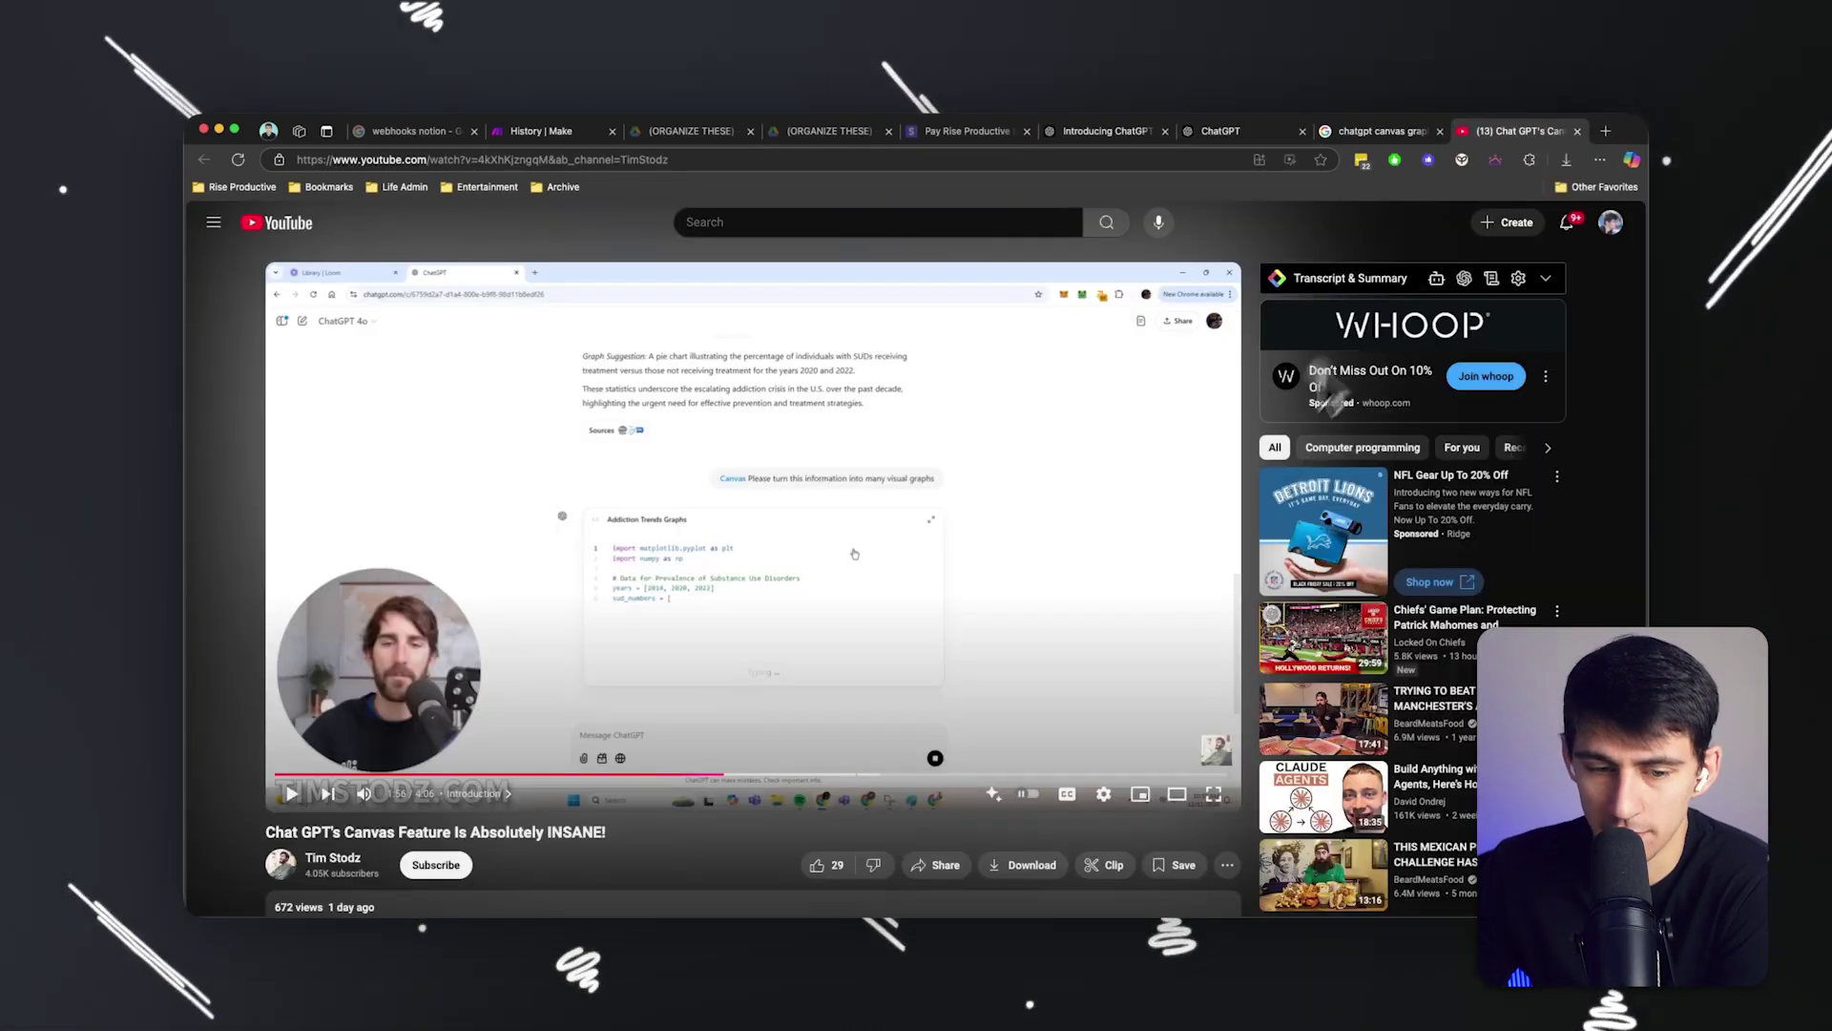
{"action": "left_click", "coordinate": [788, 774]}
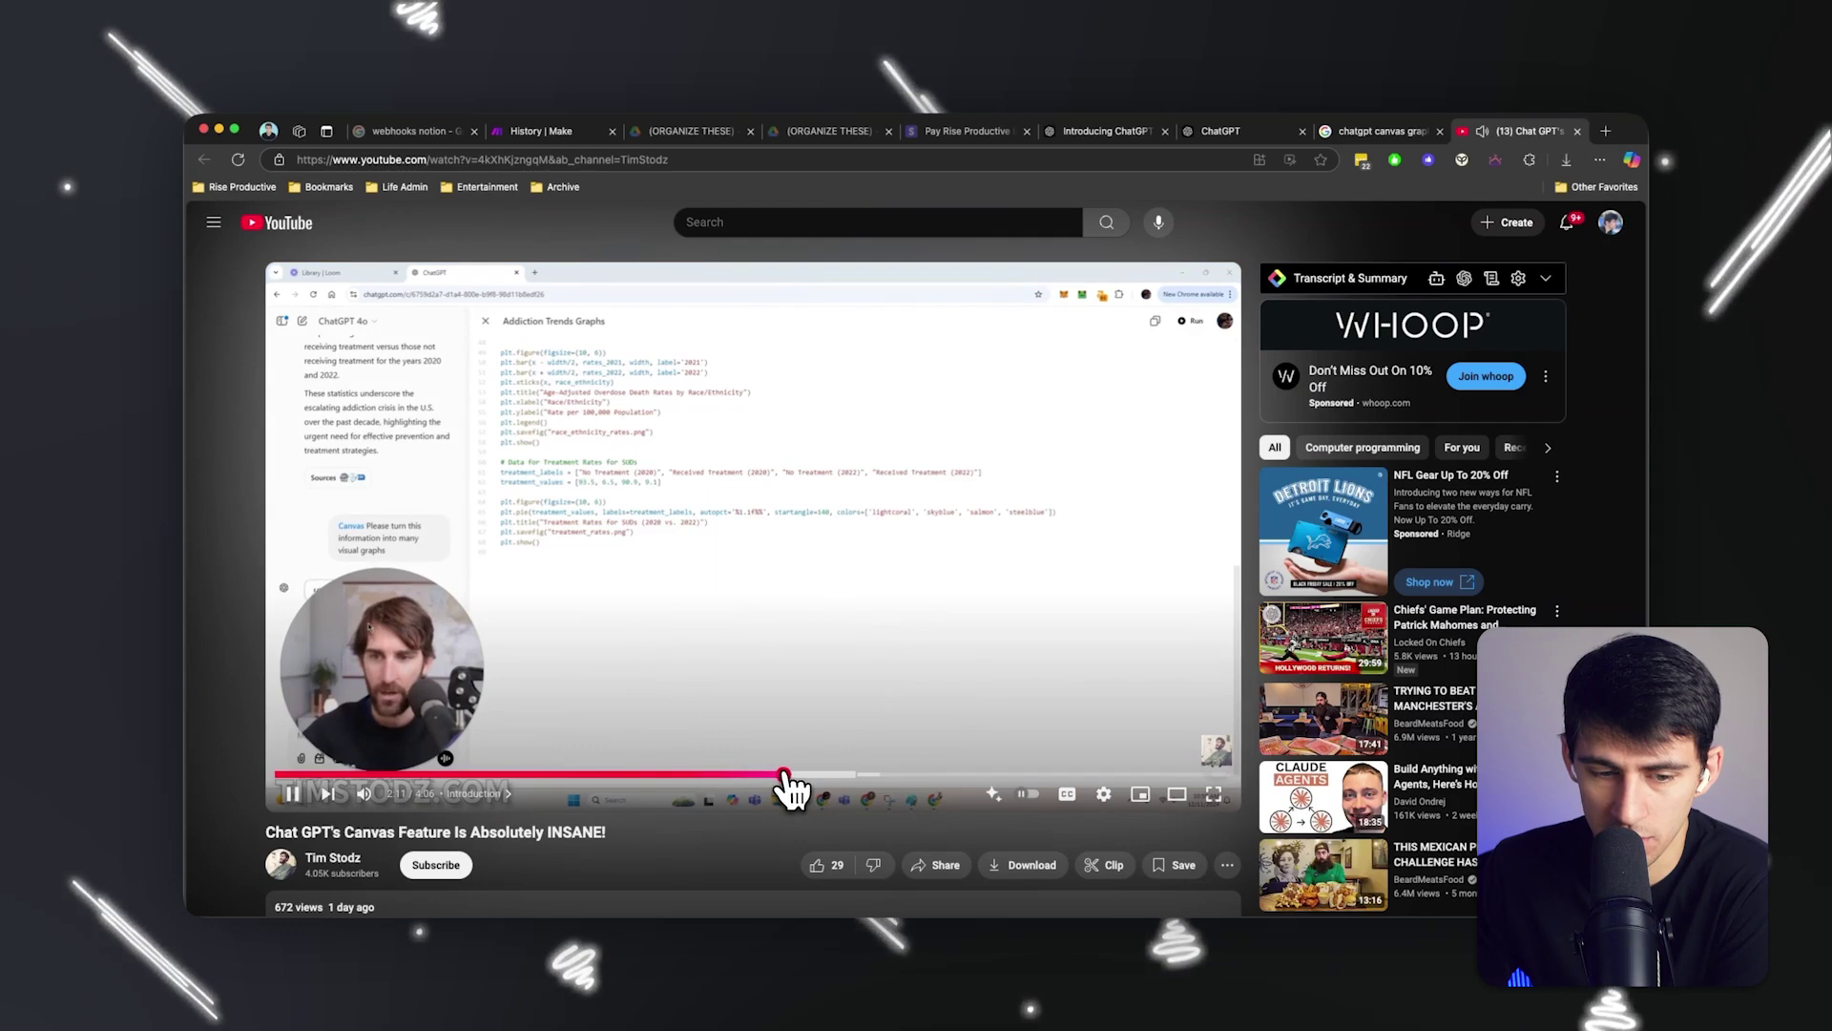
{"action": "left_click", "coordinate": [830, 443]}
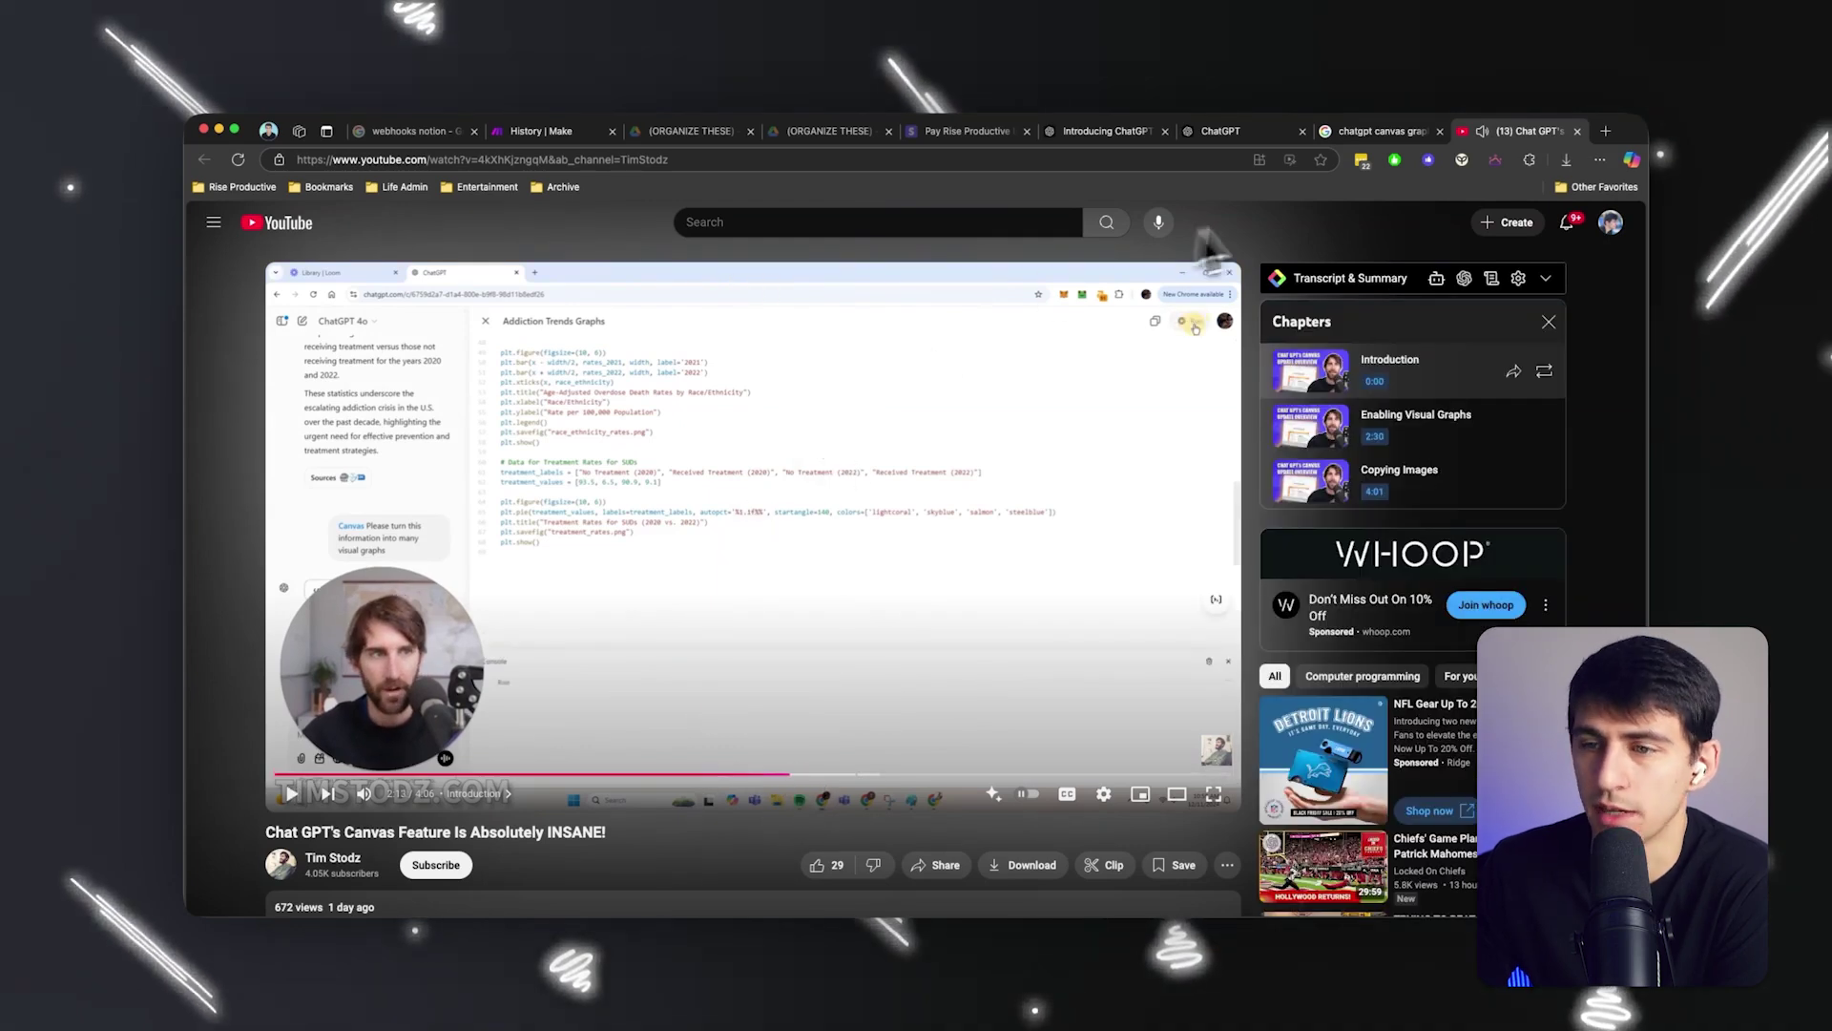
{"action": "left_click", "coordinate": [1212, 132]}
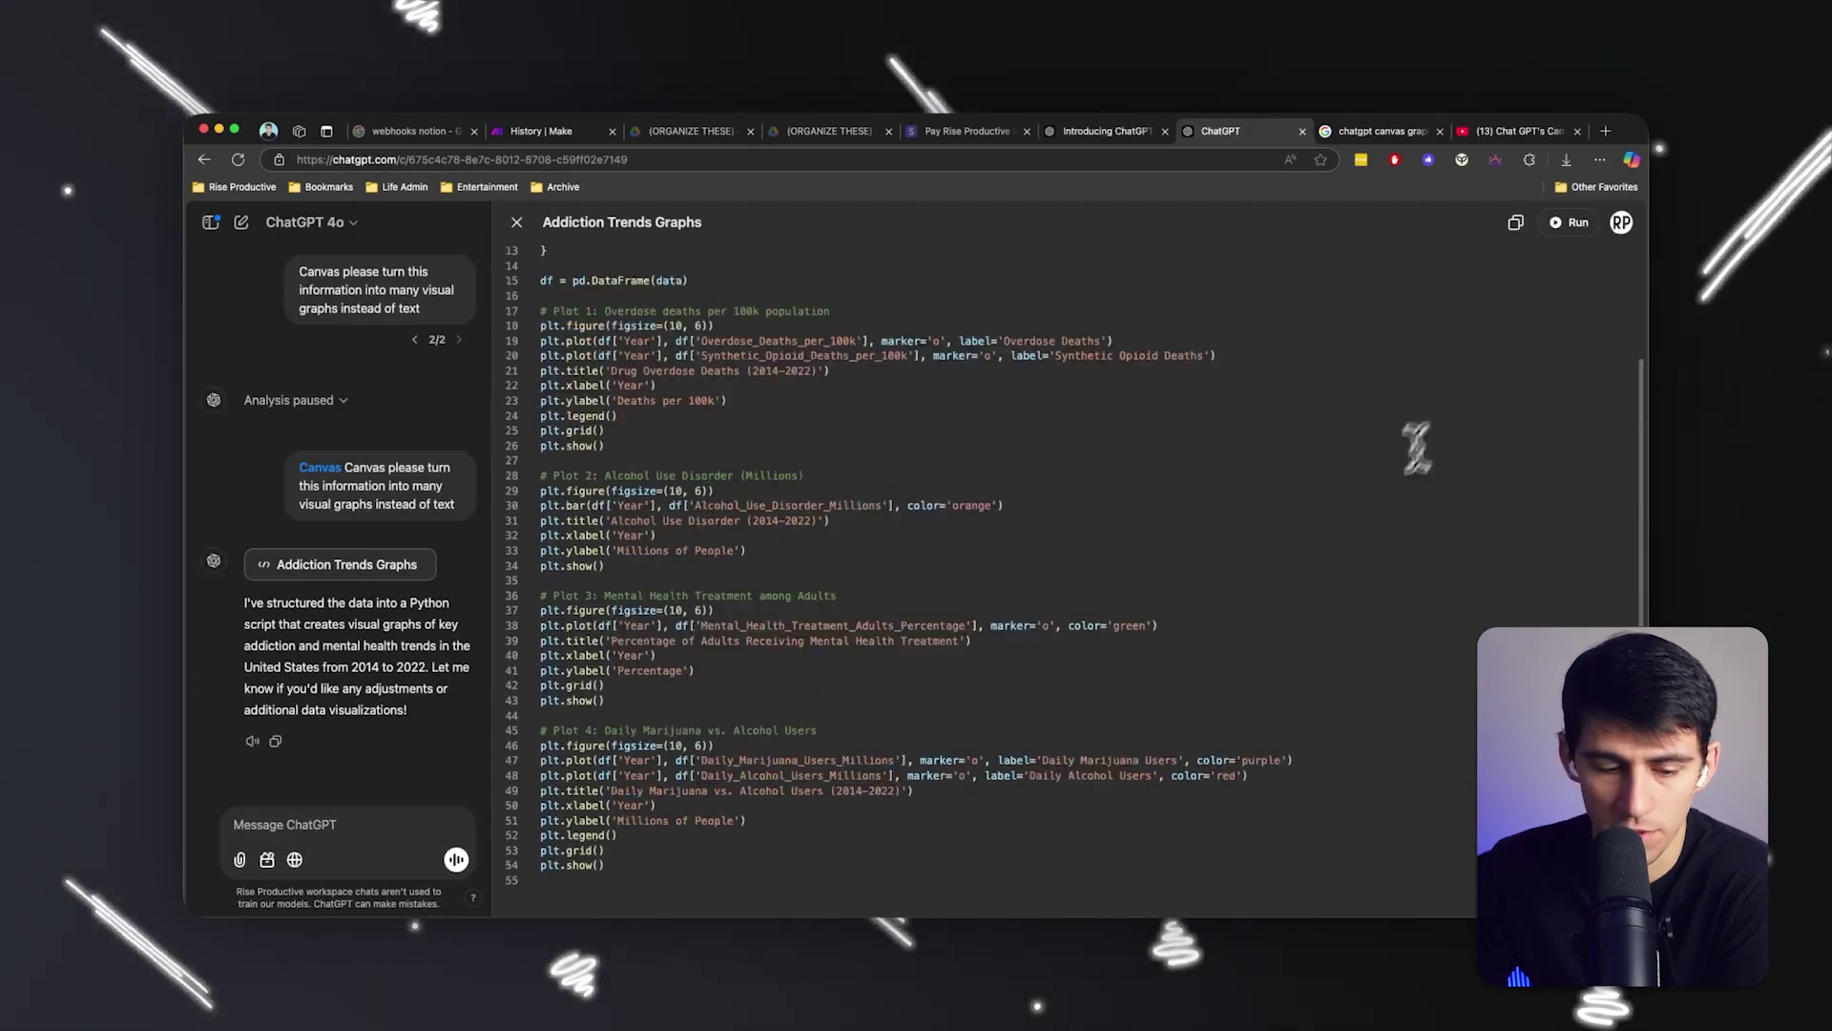
{"action": "left_click", "coordinate": [1584, 226]}
Allow the Python code to run and scroll through the first rendered addiction-trend charts.
{"action": "left_click", "coordinate": [948, 606]}
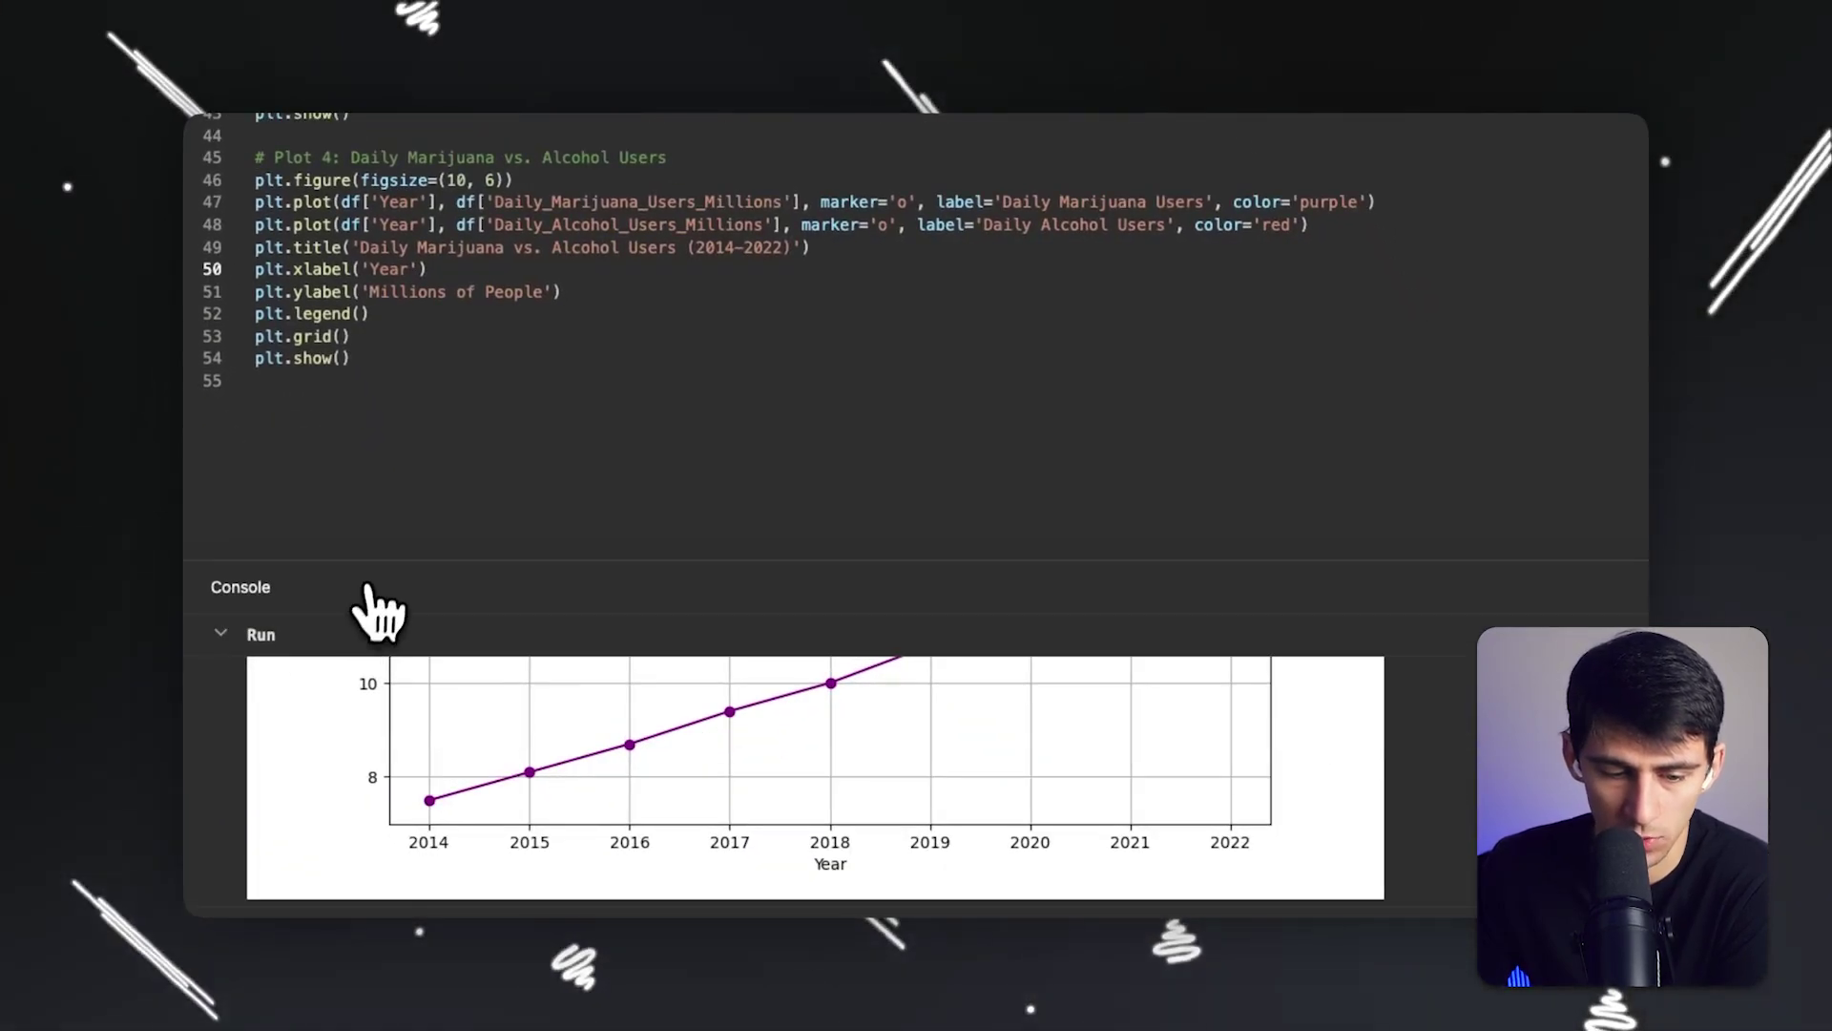
{"action": "left_click_drag", "start_coordinate": [376, 563], "coordinate": [376, 124]}
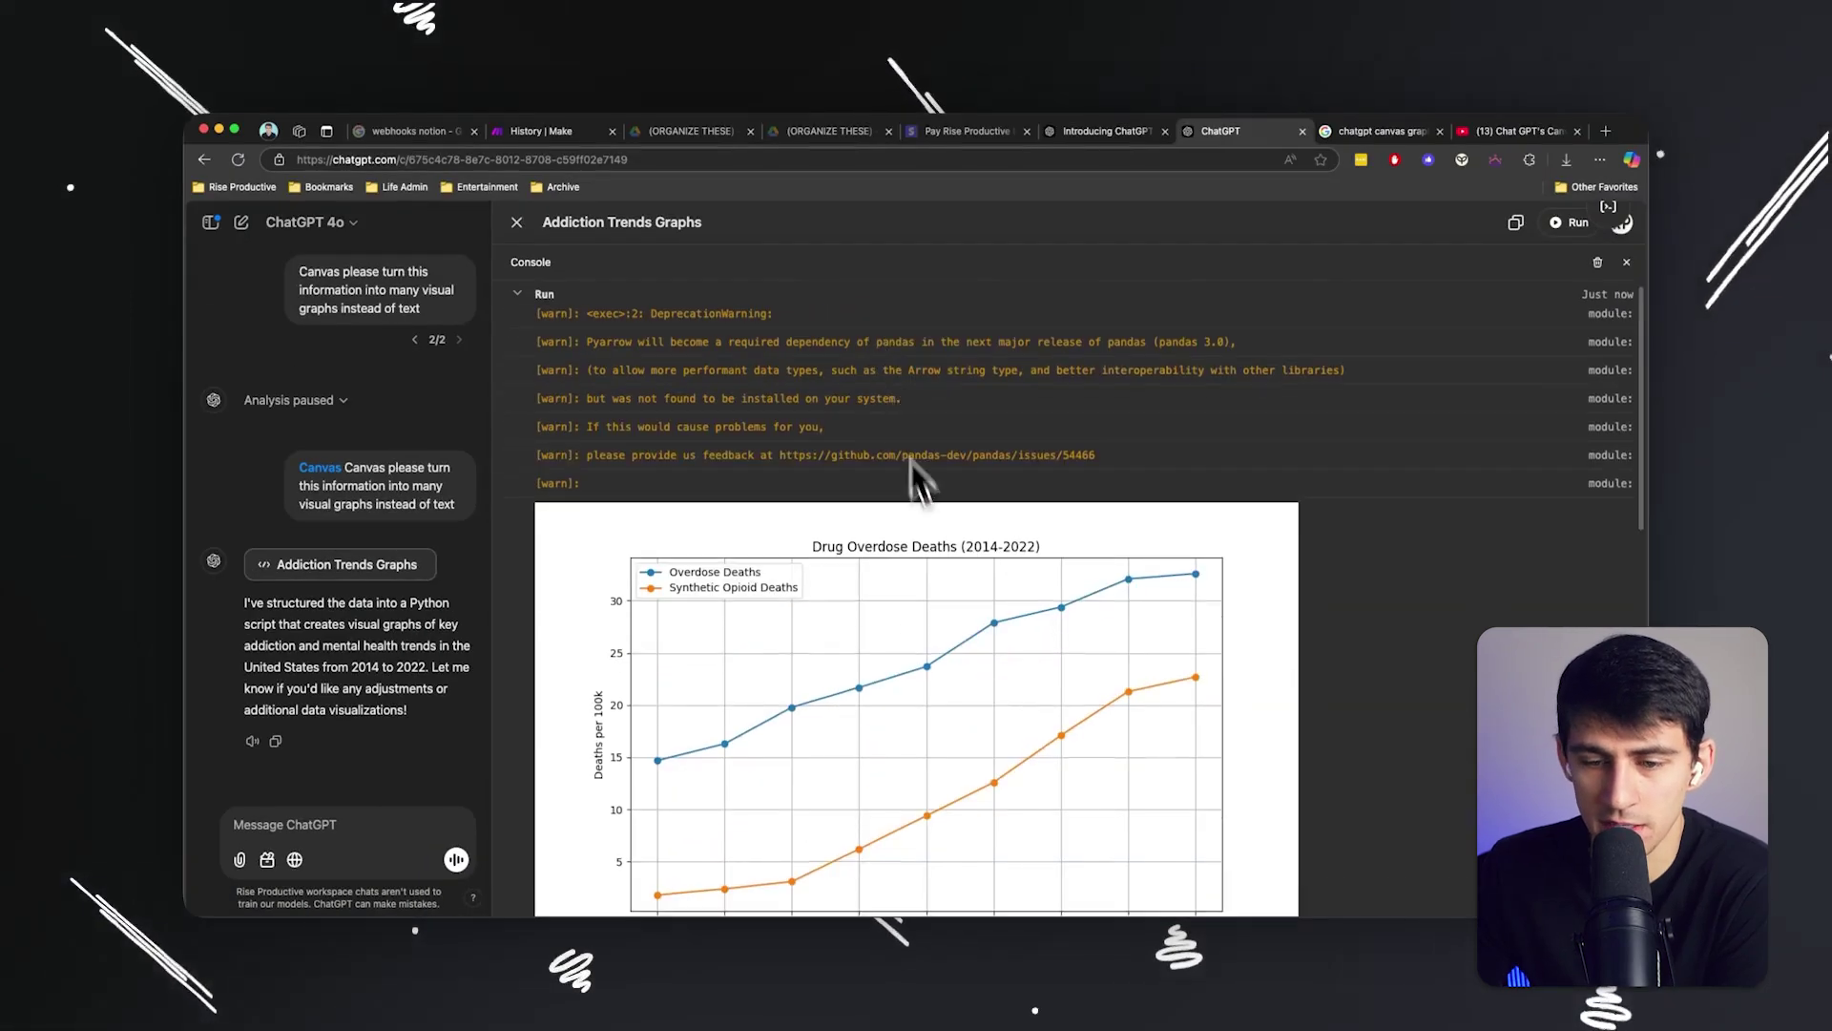
{"action": "scroll", "coordinate": [939, 553], "scroll_direction": "down", "scroll_amount": 3}
{"action": "scroll", "coordinate": [981, 573], "scroll_direction": "down", "scroll_amount": 8}
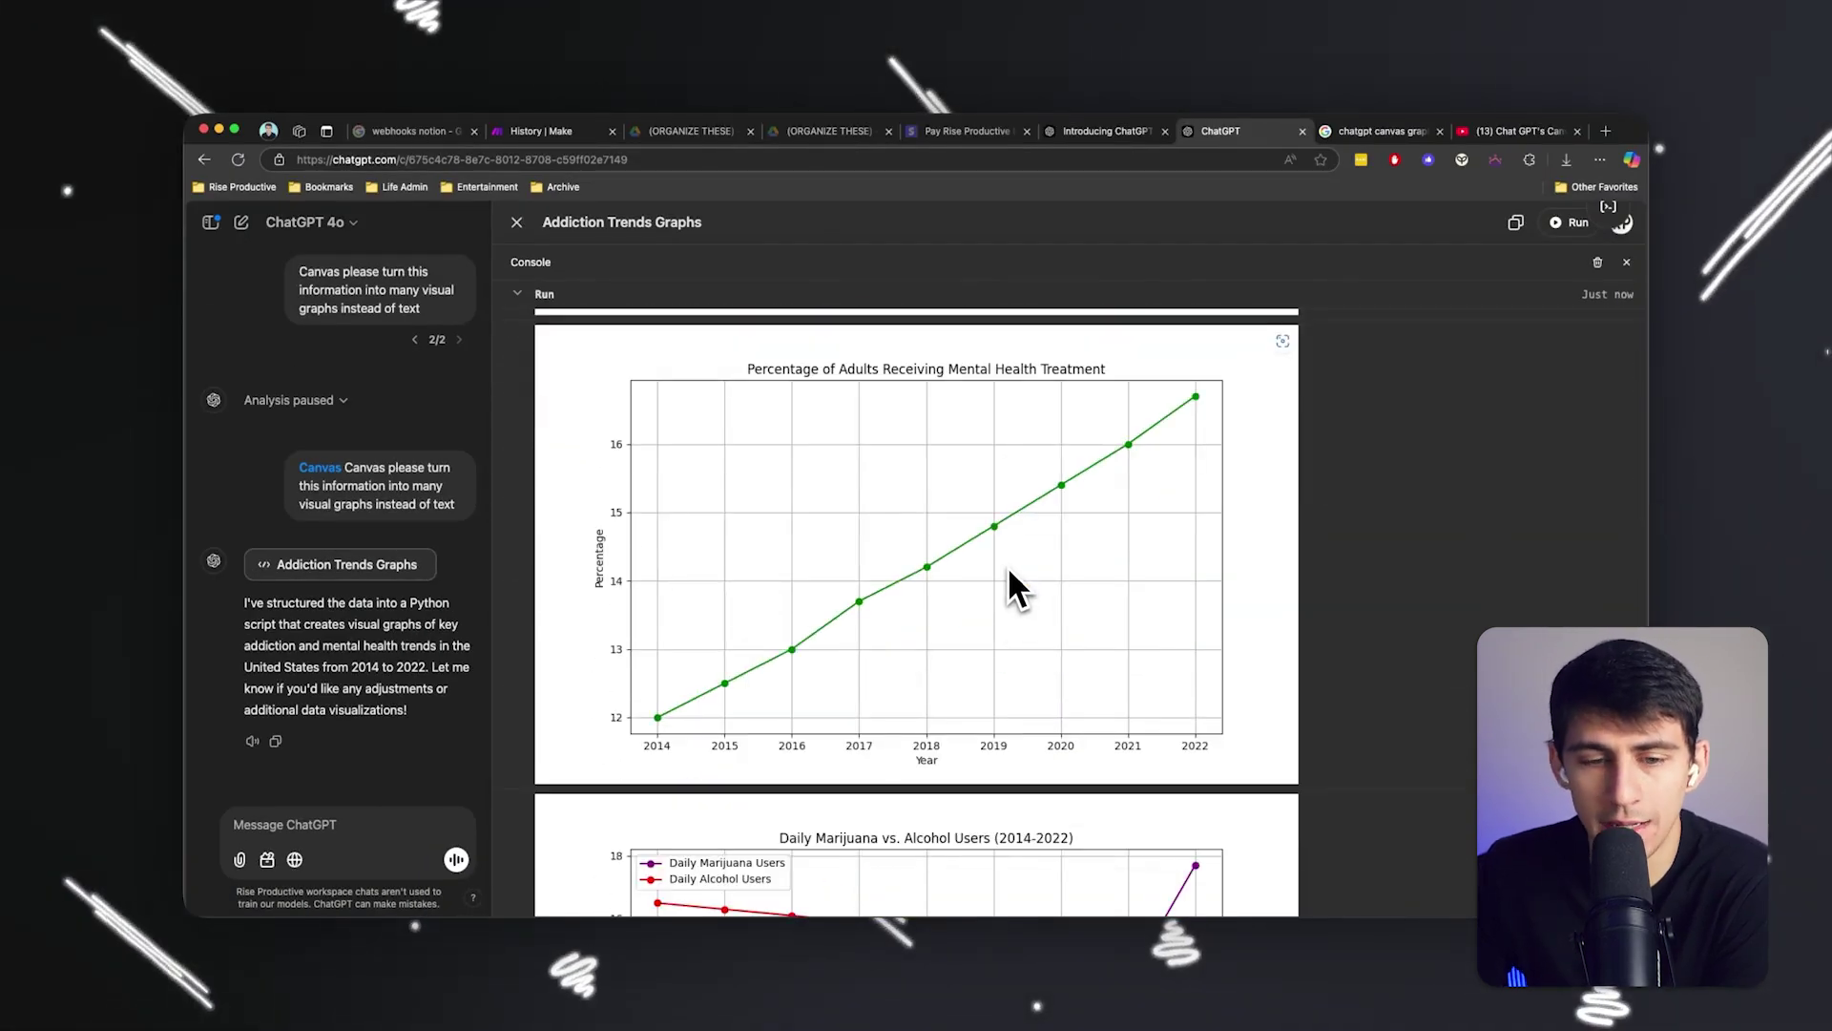
{"action": "scroll", "coordinate": [1050, 599], "scroll_direction": "down", "scroll_amount": 3}
{"action": "scroll", "coordinate": [1256, 598], "scroll_direction": "up", "scroll_amount": 10}
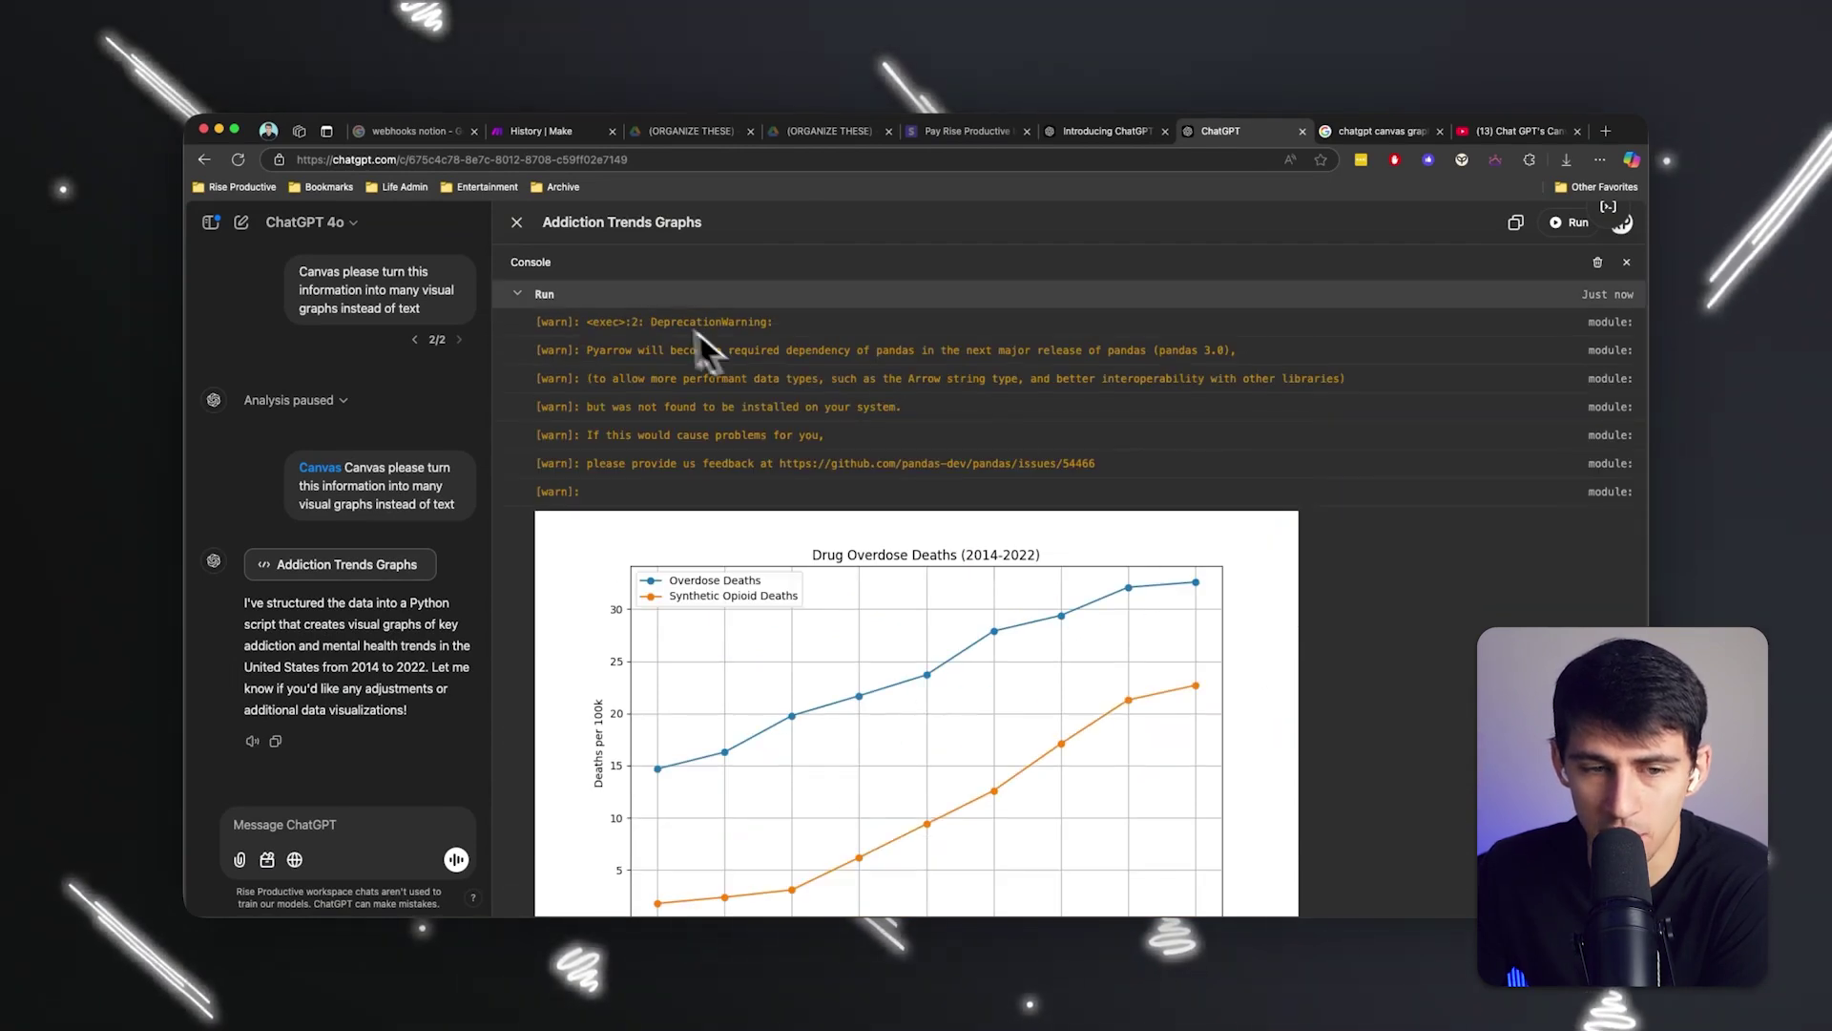
{"action": "scroll", "coordinate": [758, 483], "scroll_direction": "down", "scroll_amount": 1}
{"action": "scroll", "coordinate": [895, 472], "scroll_direction": "down", "scroll_amount": 1}
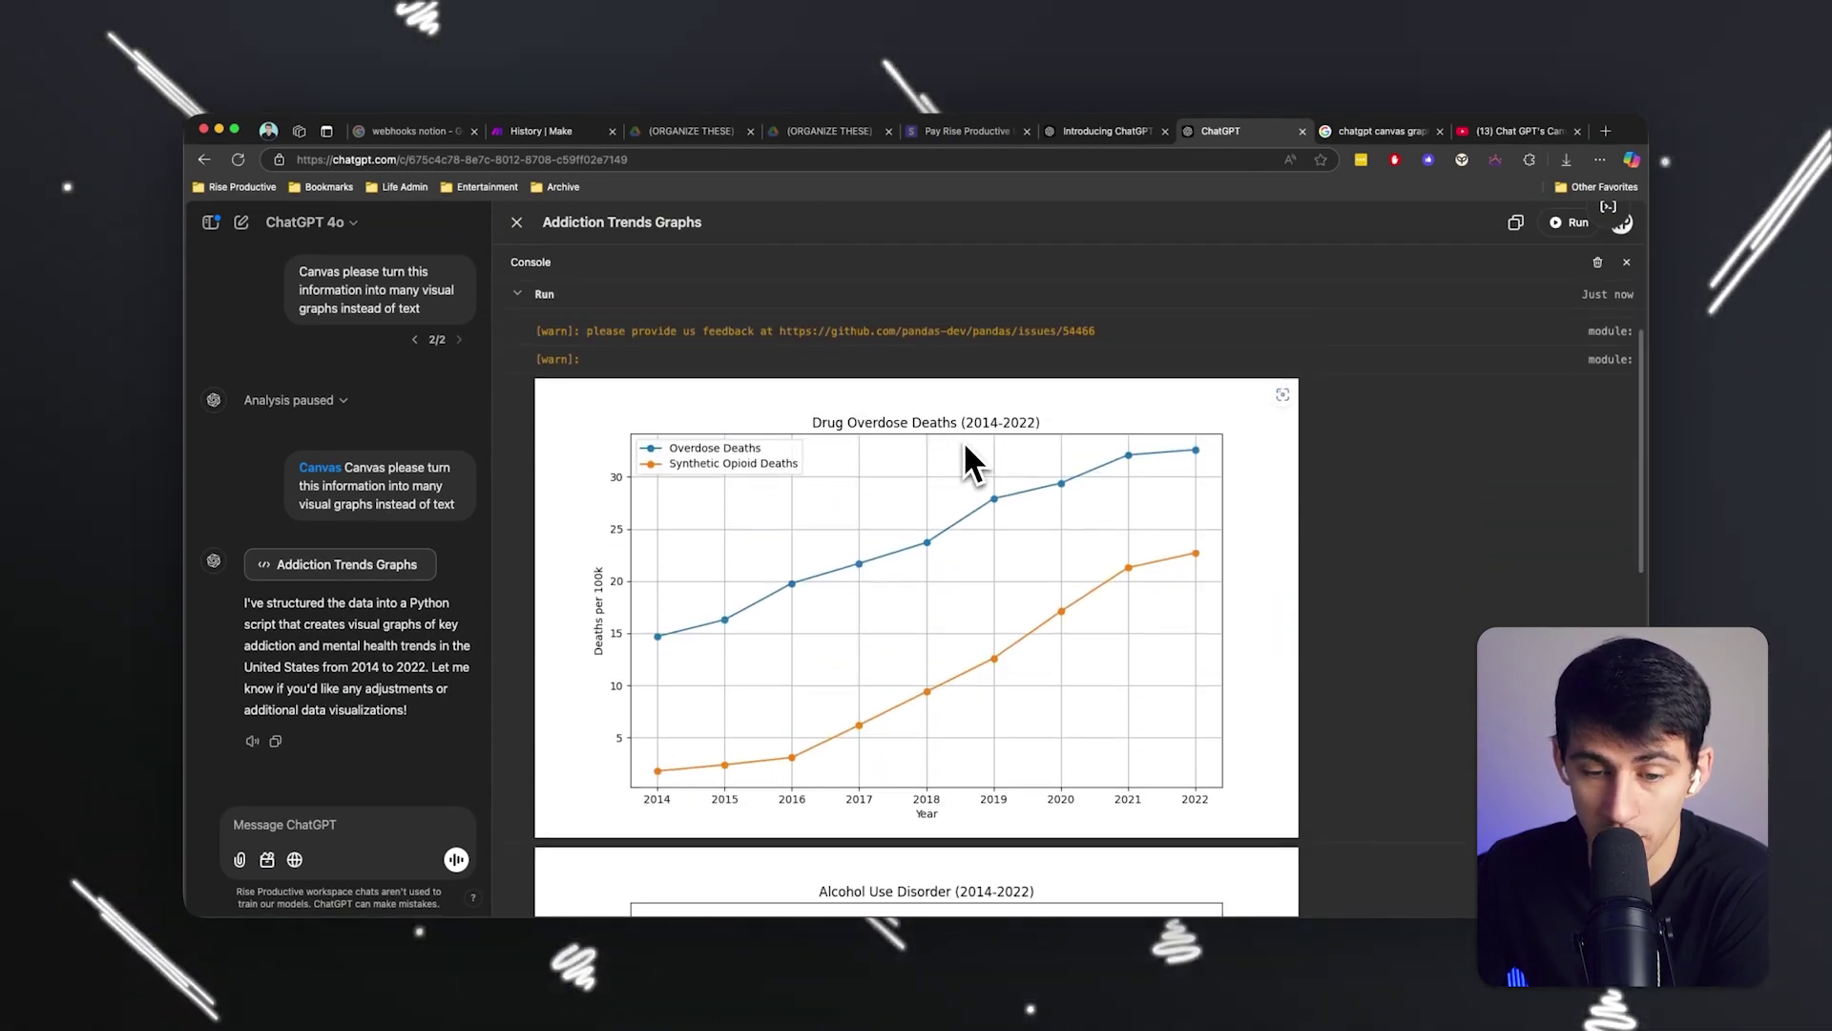
{"action": "scroll", "coordinate": [964, 439], "scroll_direction": "down", "scroll_amount": 1}
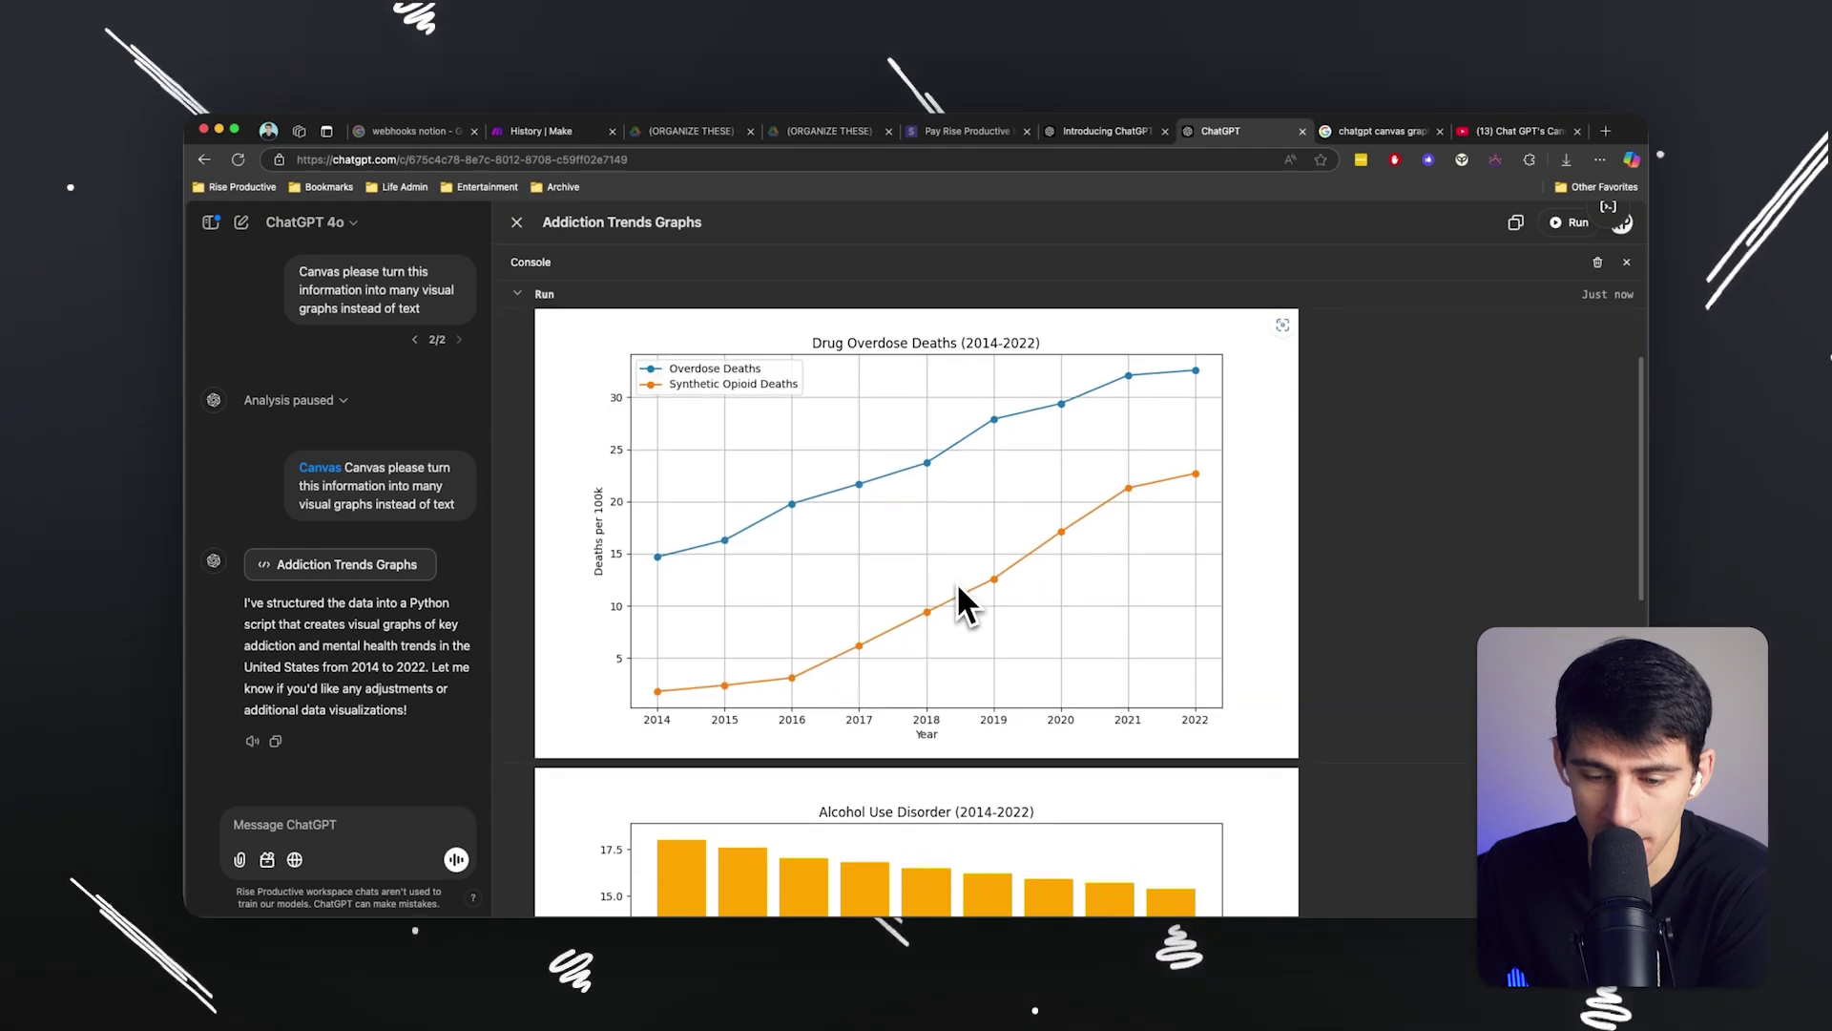
{"action": "scroll", "coordinate": [956, 582], "scroll_direction": "down", "scroll_amount": 3}
Review the remaining charts in the console, then collapse the run output.
{"action": "scroll", "coordinate": [956, 573], "scroll_direction": "down", "scroll_amount": 2}
{"action": "scroll", "coordinate": [957, 587], "scroll_direction": "down", "scroll_amount": 1}
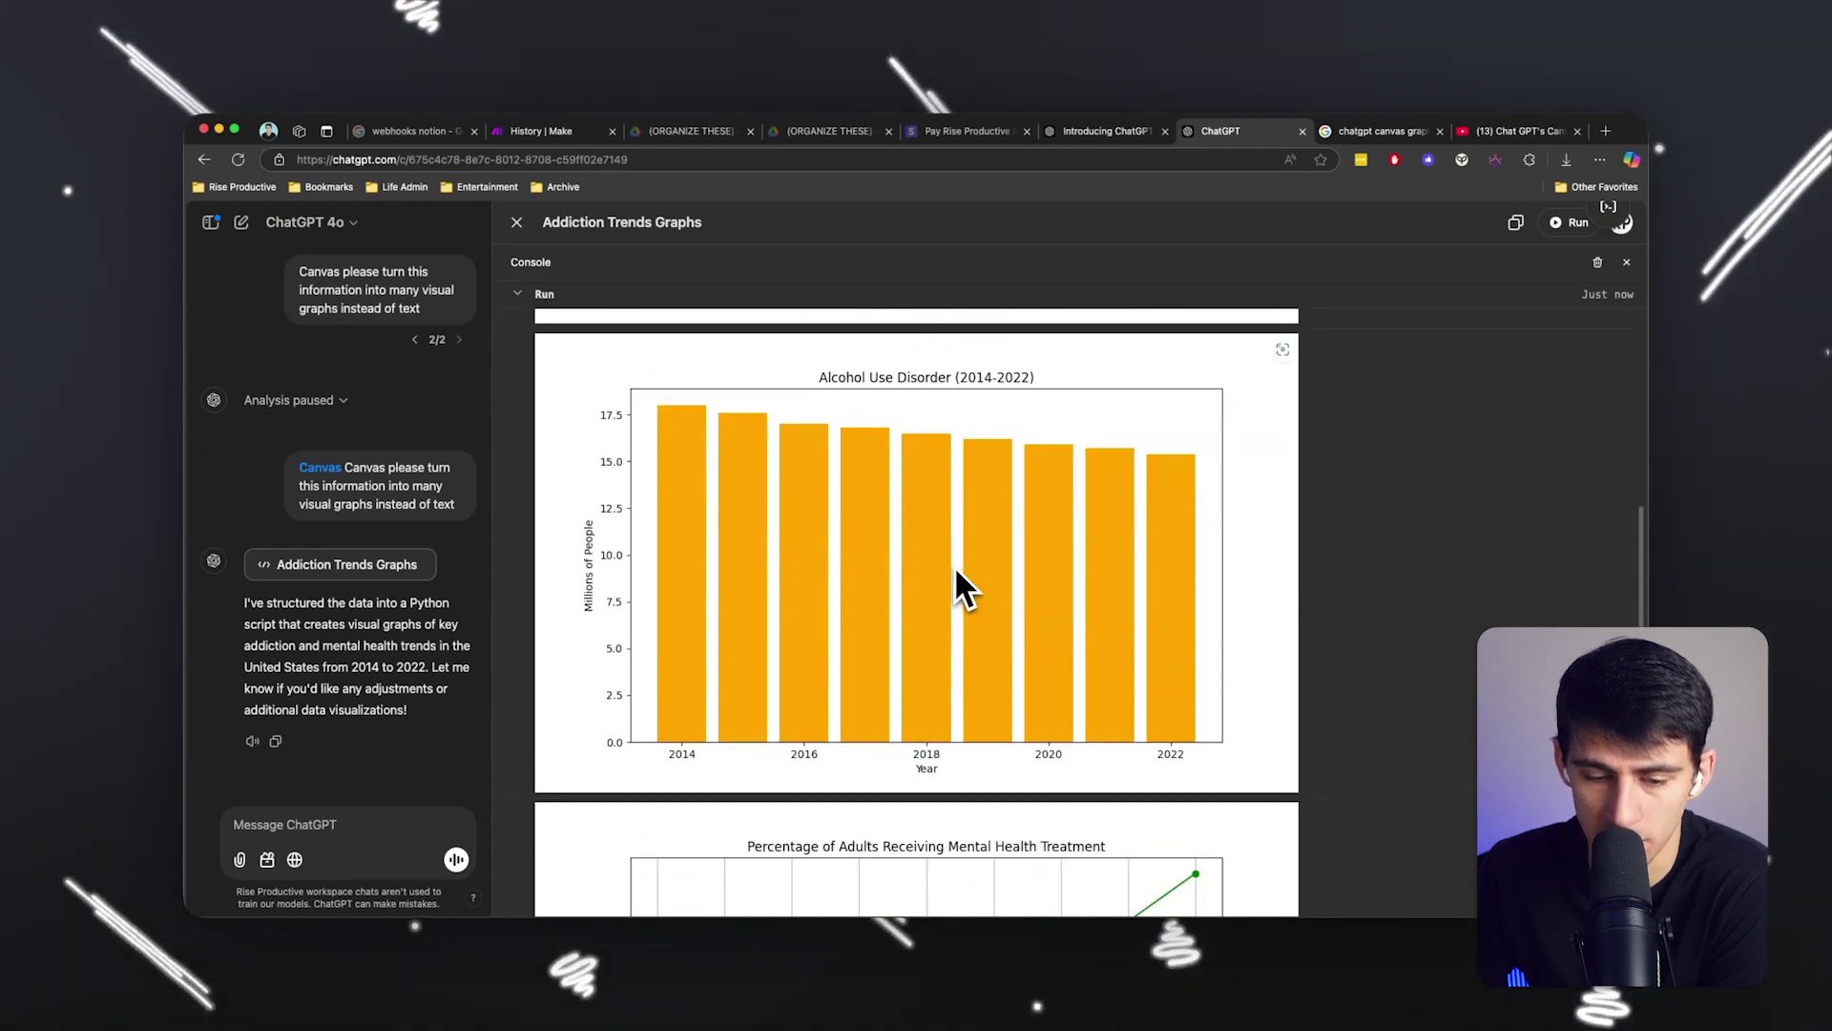
{"action": "scroll", "coordinate": [969, 735], "scroll_direction": "down", "scroll_amount": 1}
{"action": "scroll", "coordinate": [969, 731], "scroll_direction": "down", "scroll_amount": 1}
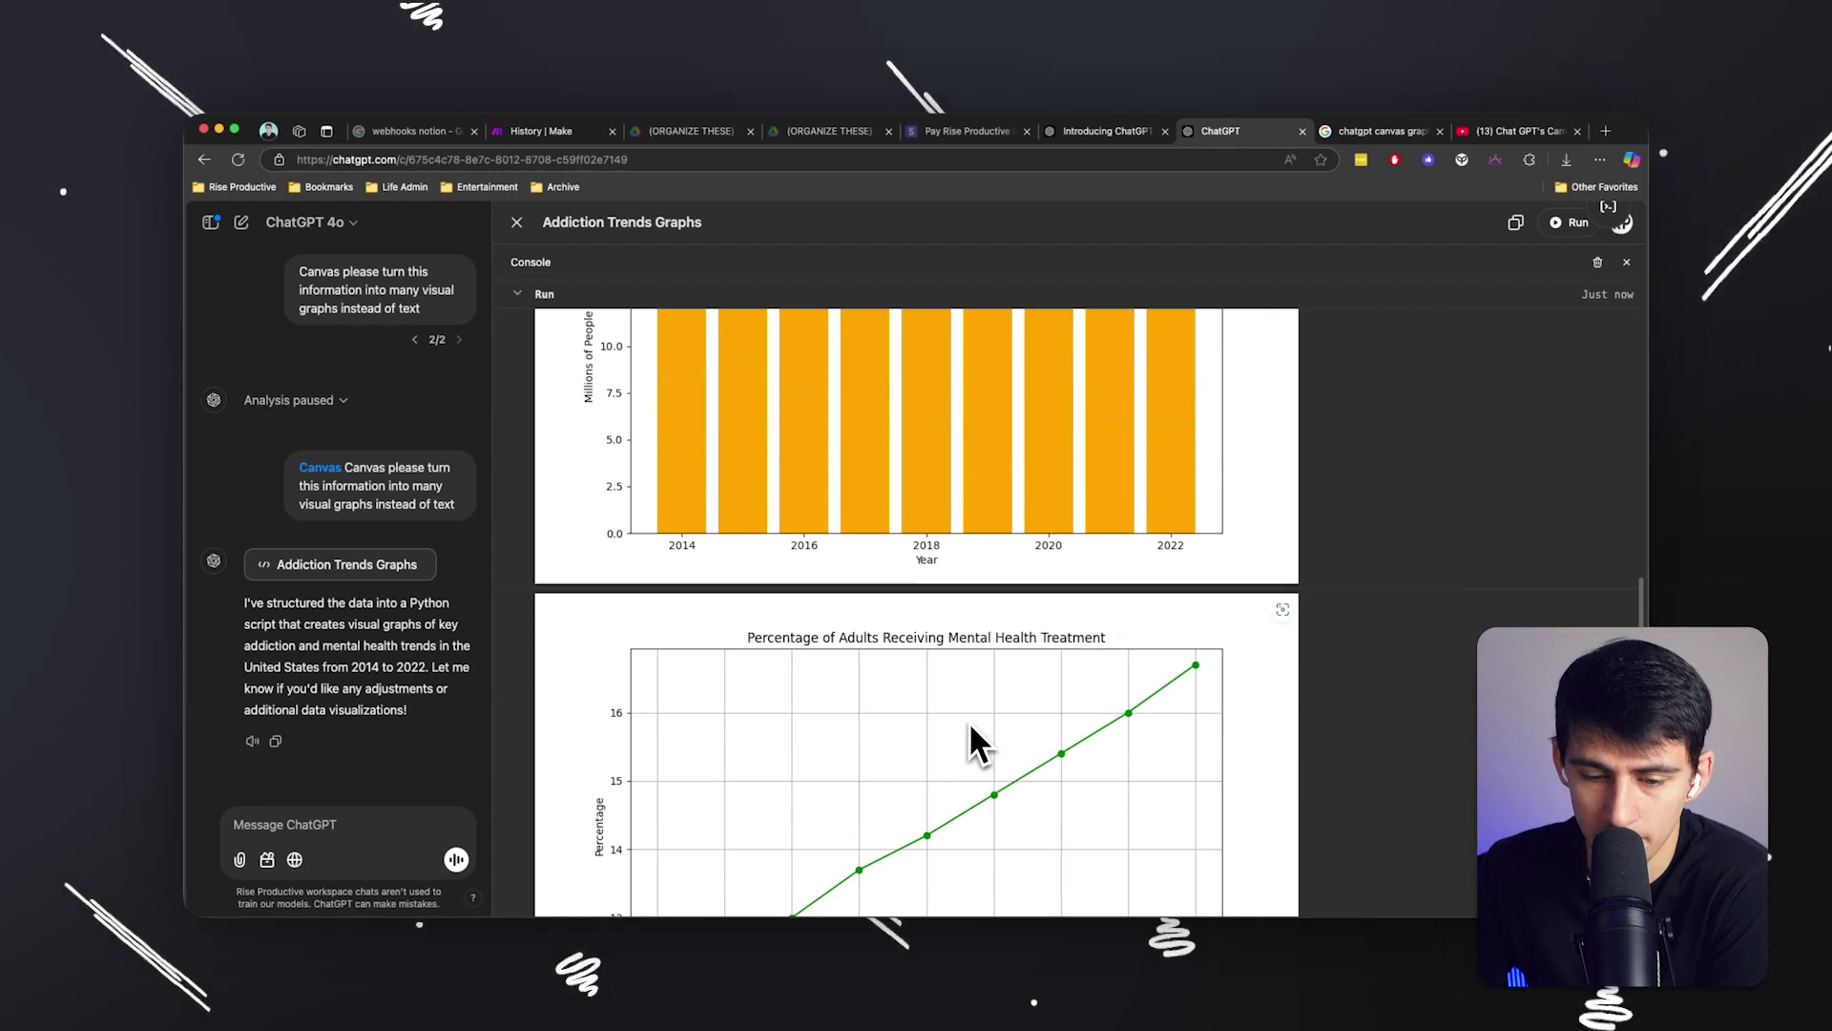
{"action": "scroll", "coordinate": [964, 687], "scroll_direction": "down", "scroll_amount": 1}
{"action": "scroll", "coordinate": [964, 678], "scroll_direction": "down", "scroll_amount": 1}
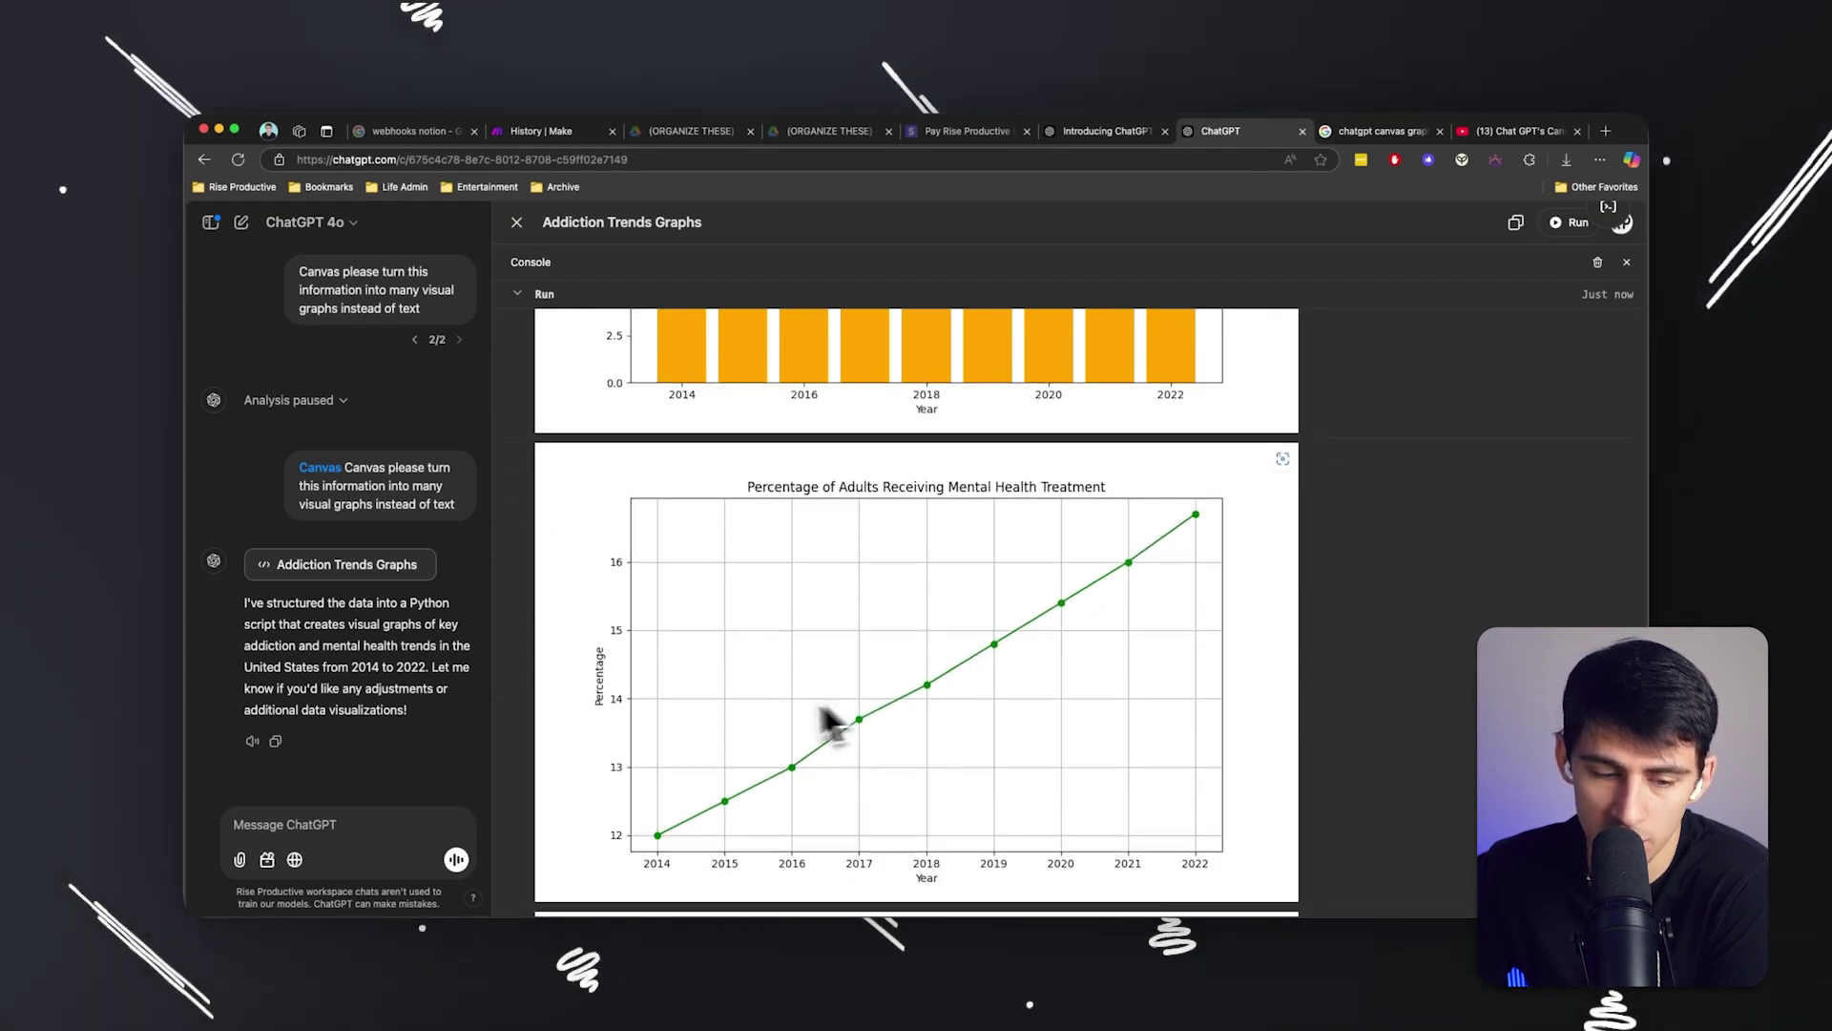
{"action": "scroll", "coordinate": [1131, 568], "scroll_direction": "down", "scroll_amount": 3}
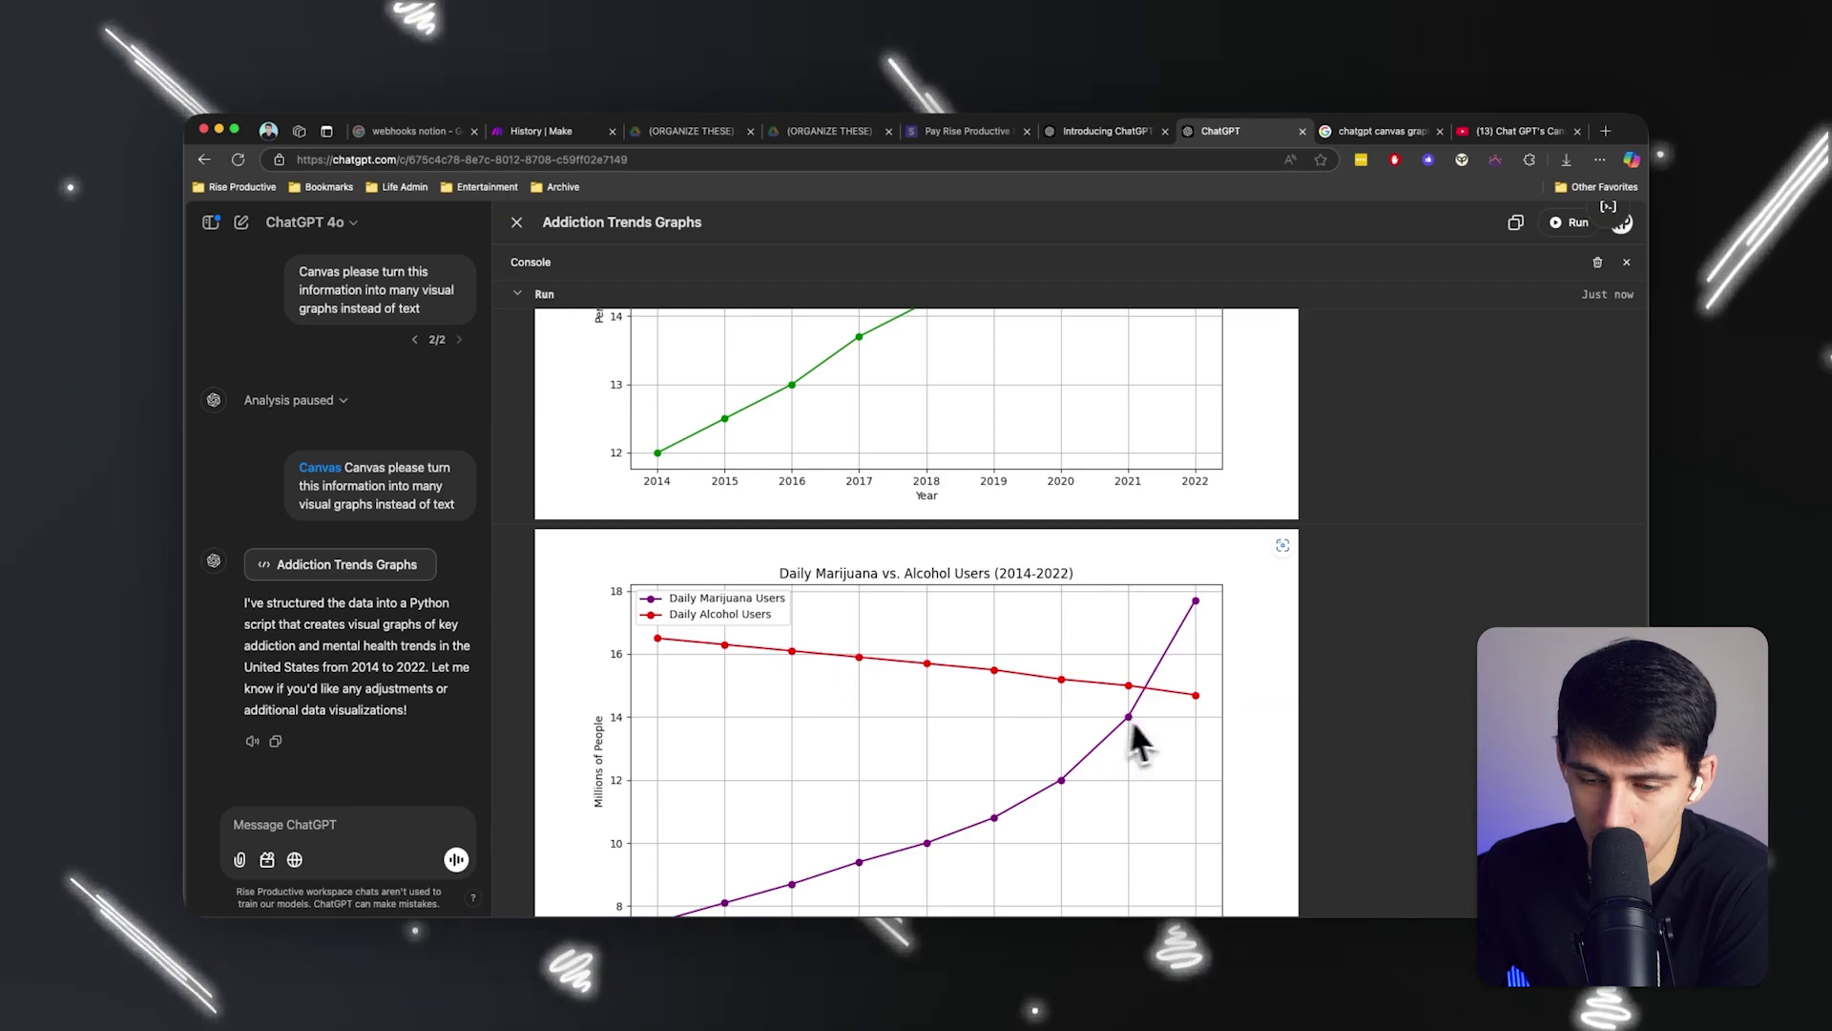
{"action": "scroll", "coordinate": [869, 651], "scroll_direction": "up", "scroll_amount": 20}
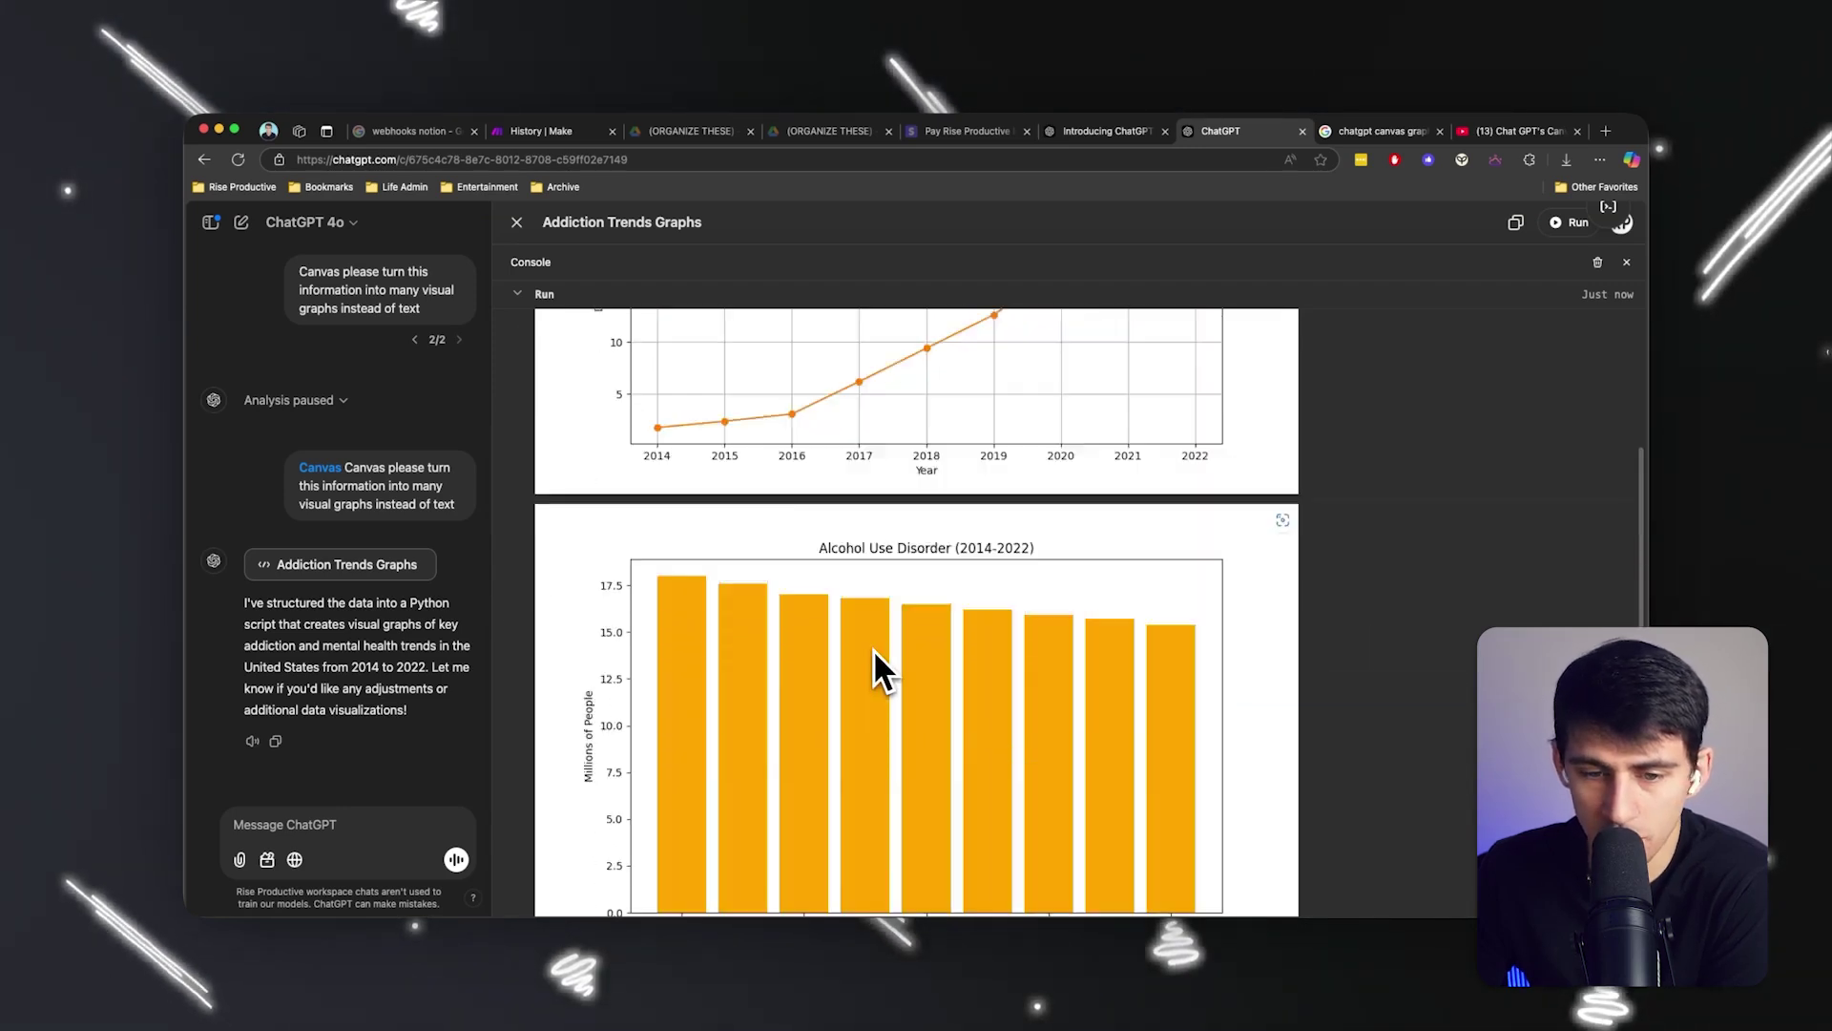
{"action": "scroll", "coordinate": [1116, 659], "scroll_direction": "down", "scroll_amount": 2}
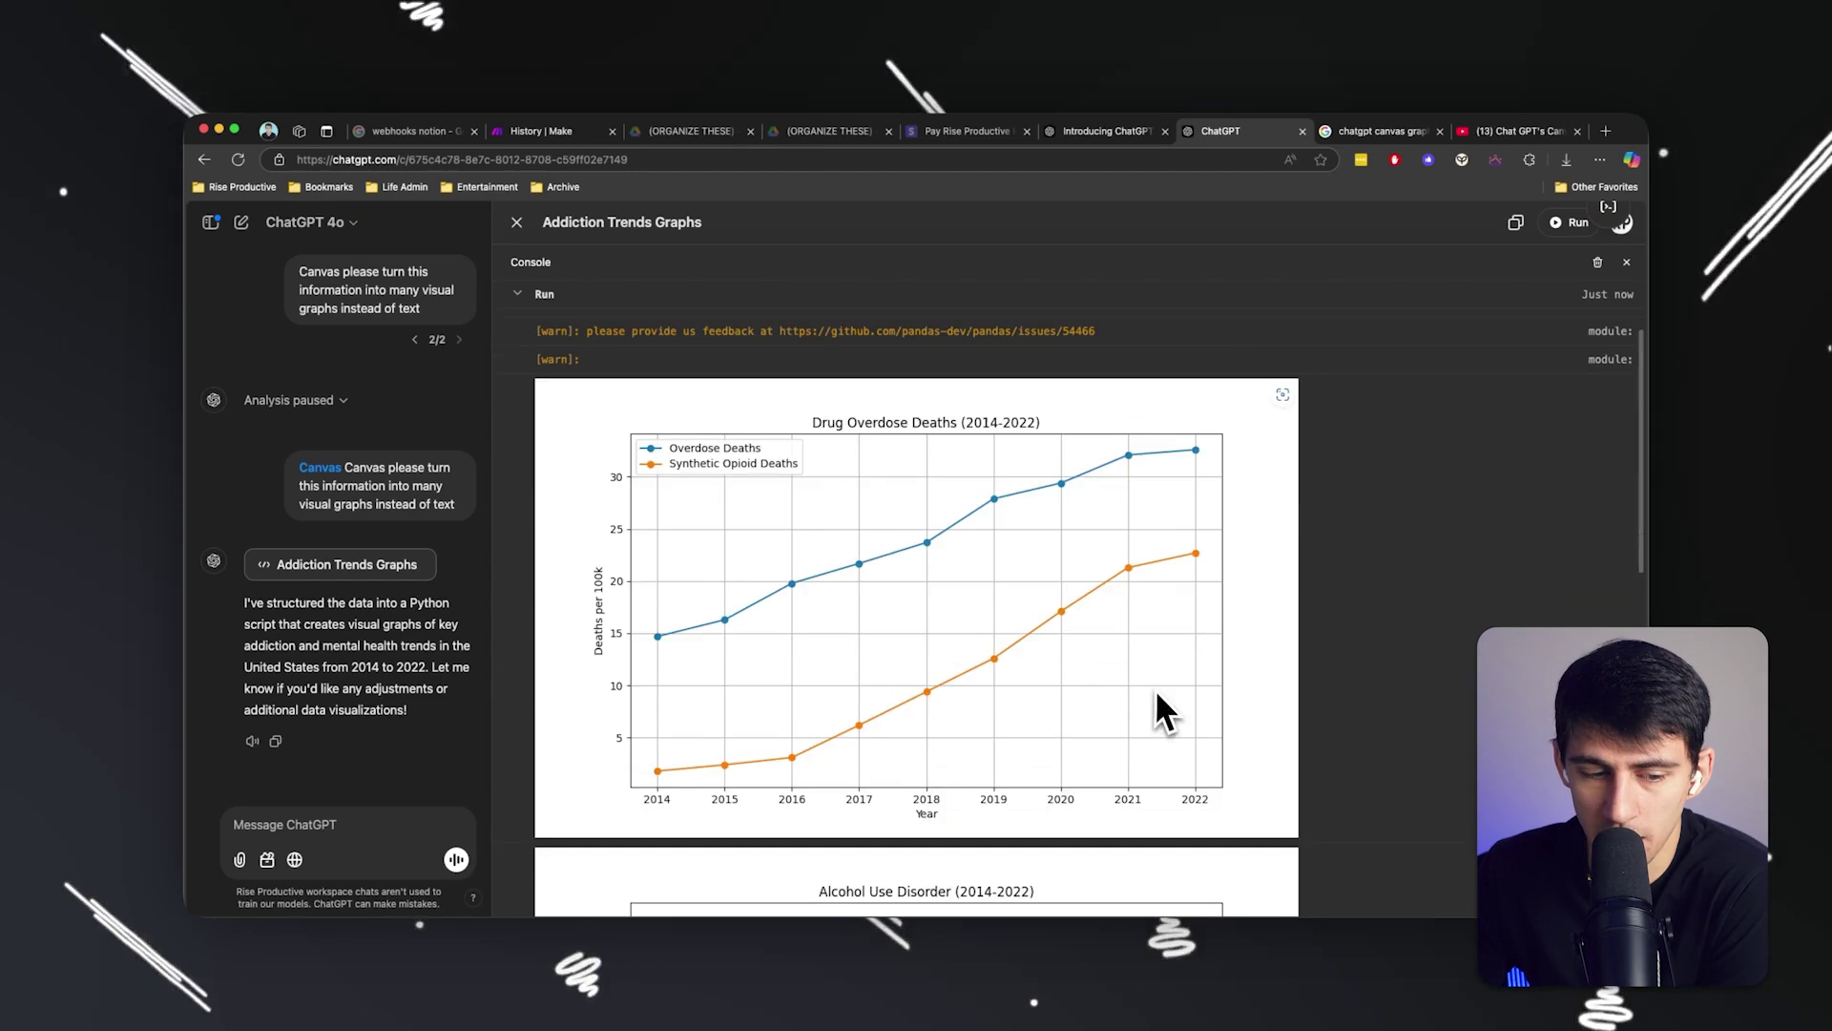
{"action": "scroll", "coordinate": [1038, 668], "scroll_direction": "up", "scroll_amount": 2}
{"action": "left_click", "coordinate": [516, 293]}
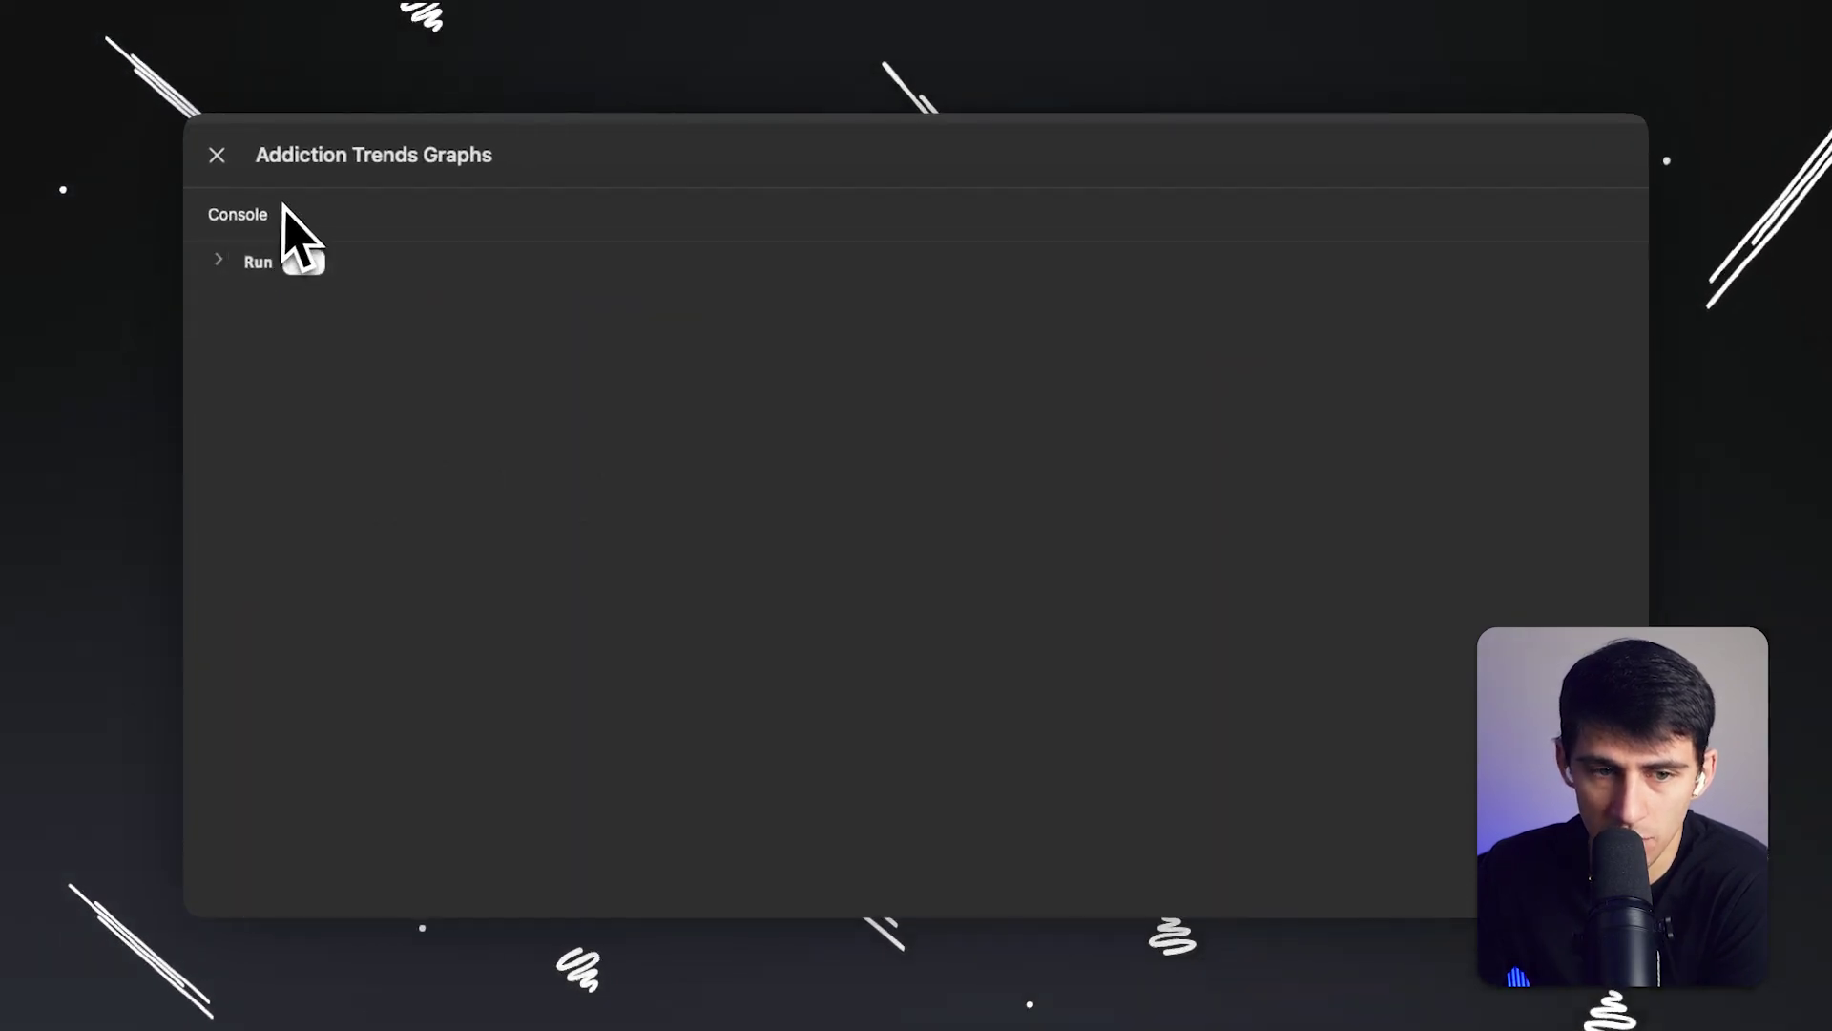
Expand the run output, shrink the console, and inspect the script's data dictionary lines.
{"action": "left_click", "coordinate": [225, 259]}
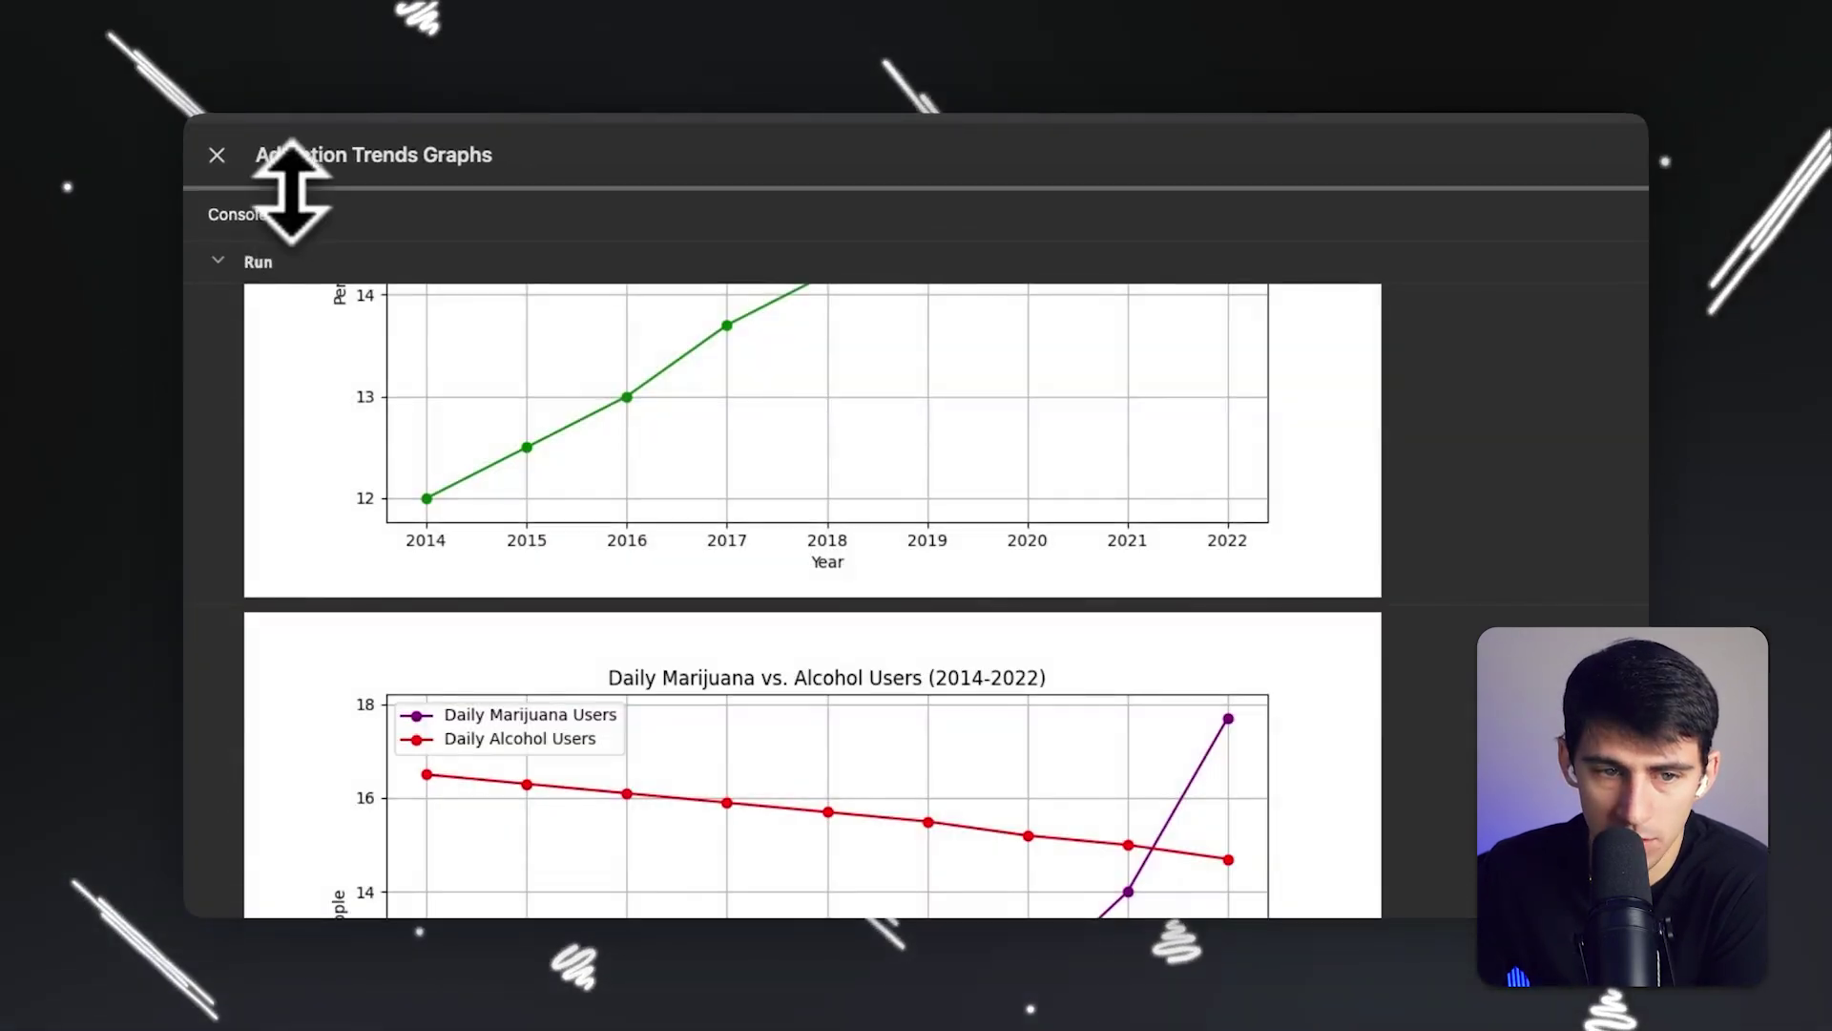
{"action": "left_click_drag", "start_coordinate": [265, 186], "coordinate": [315, 911]}
{"action": "scroll", "coordinate": [546, 330], "scroll_direction": "up", "scroll_amount": 10}
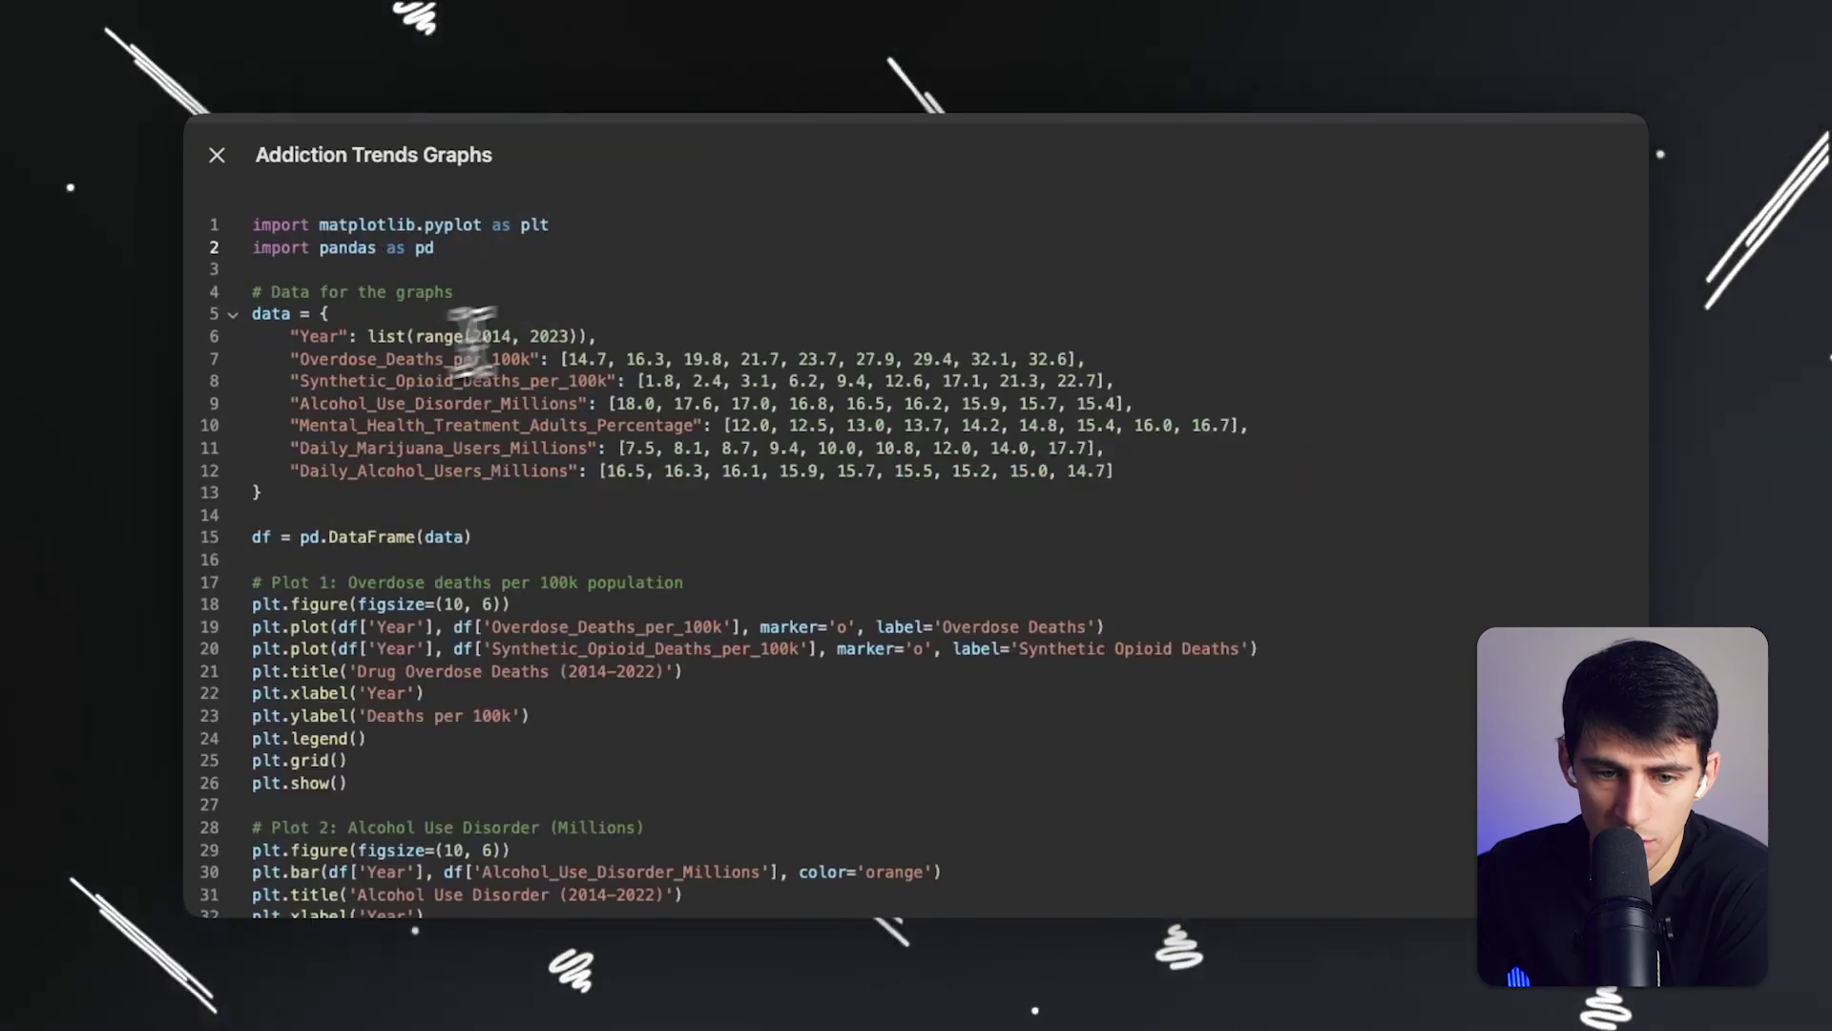
{"action": "left_click_drag", "start_coordinate": [590, 470], "coordinate": [376, 266]}
{"action": "left_click", "coordinate": [590, 470]}
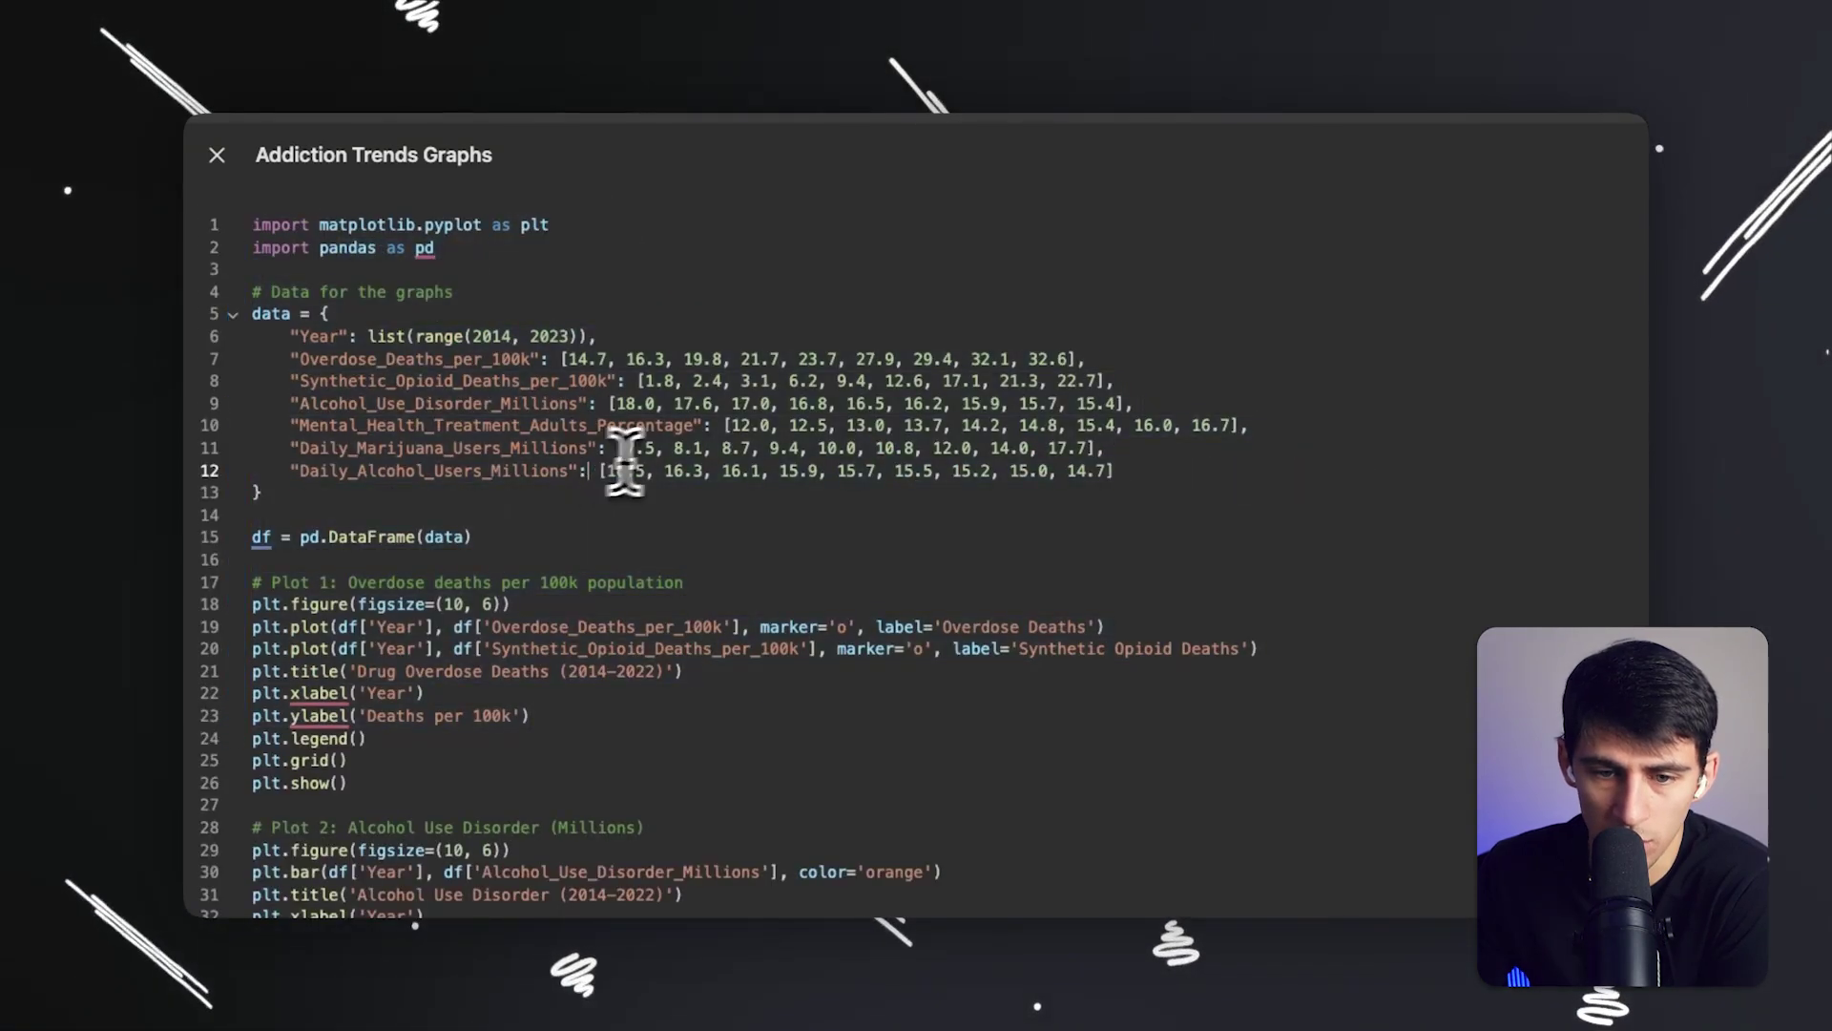
{"action": "scroll", "coordinate": [668, 462], "scroll_direction": "down", "scroll_amount": 10}
{"action": "scroll", "coordinate": [859, 401], "scroll_direction": "right", "scroll_amount": 5}
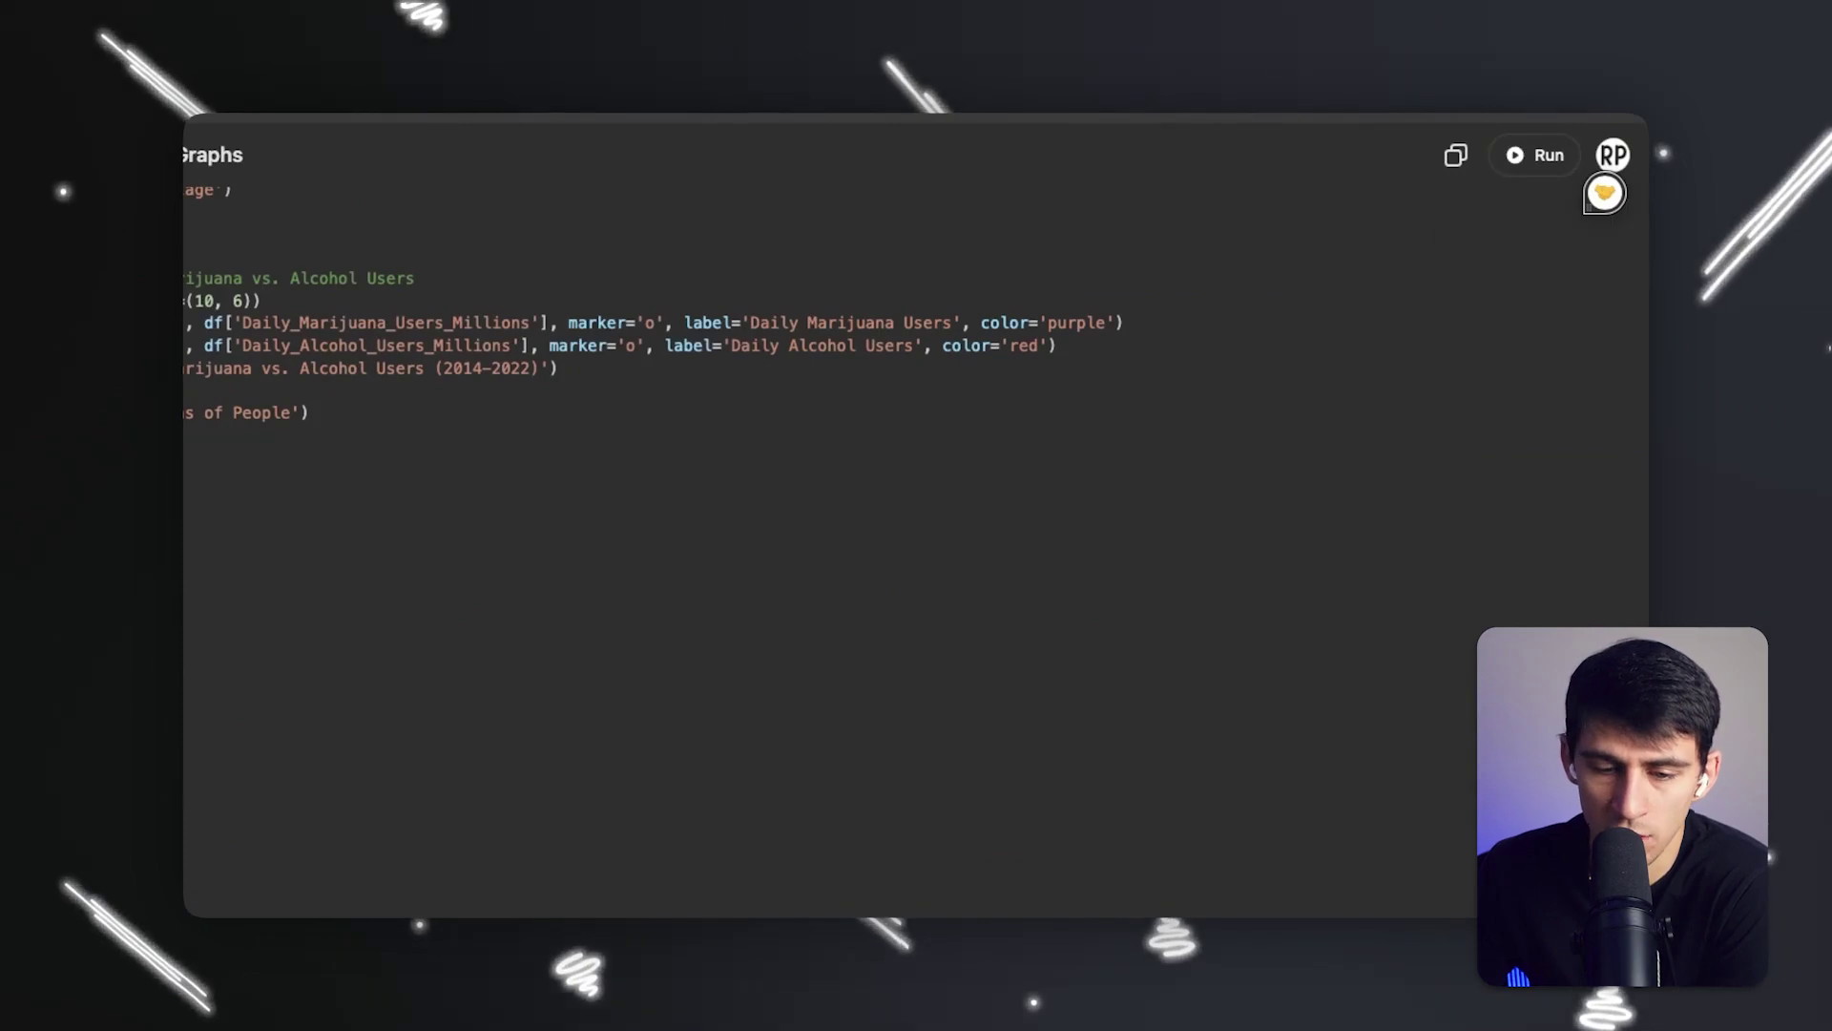
Rerun the Python script, then shrink the console to show the plotting code.
{"action": "left_click", "coordinate": [1535, 154]}
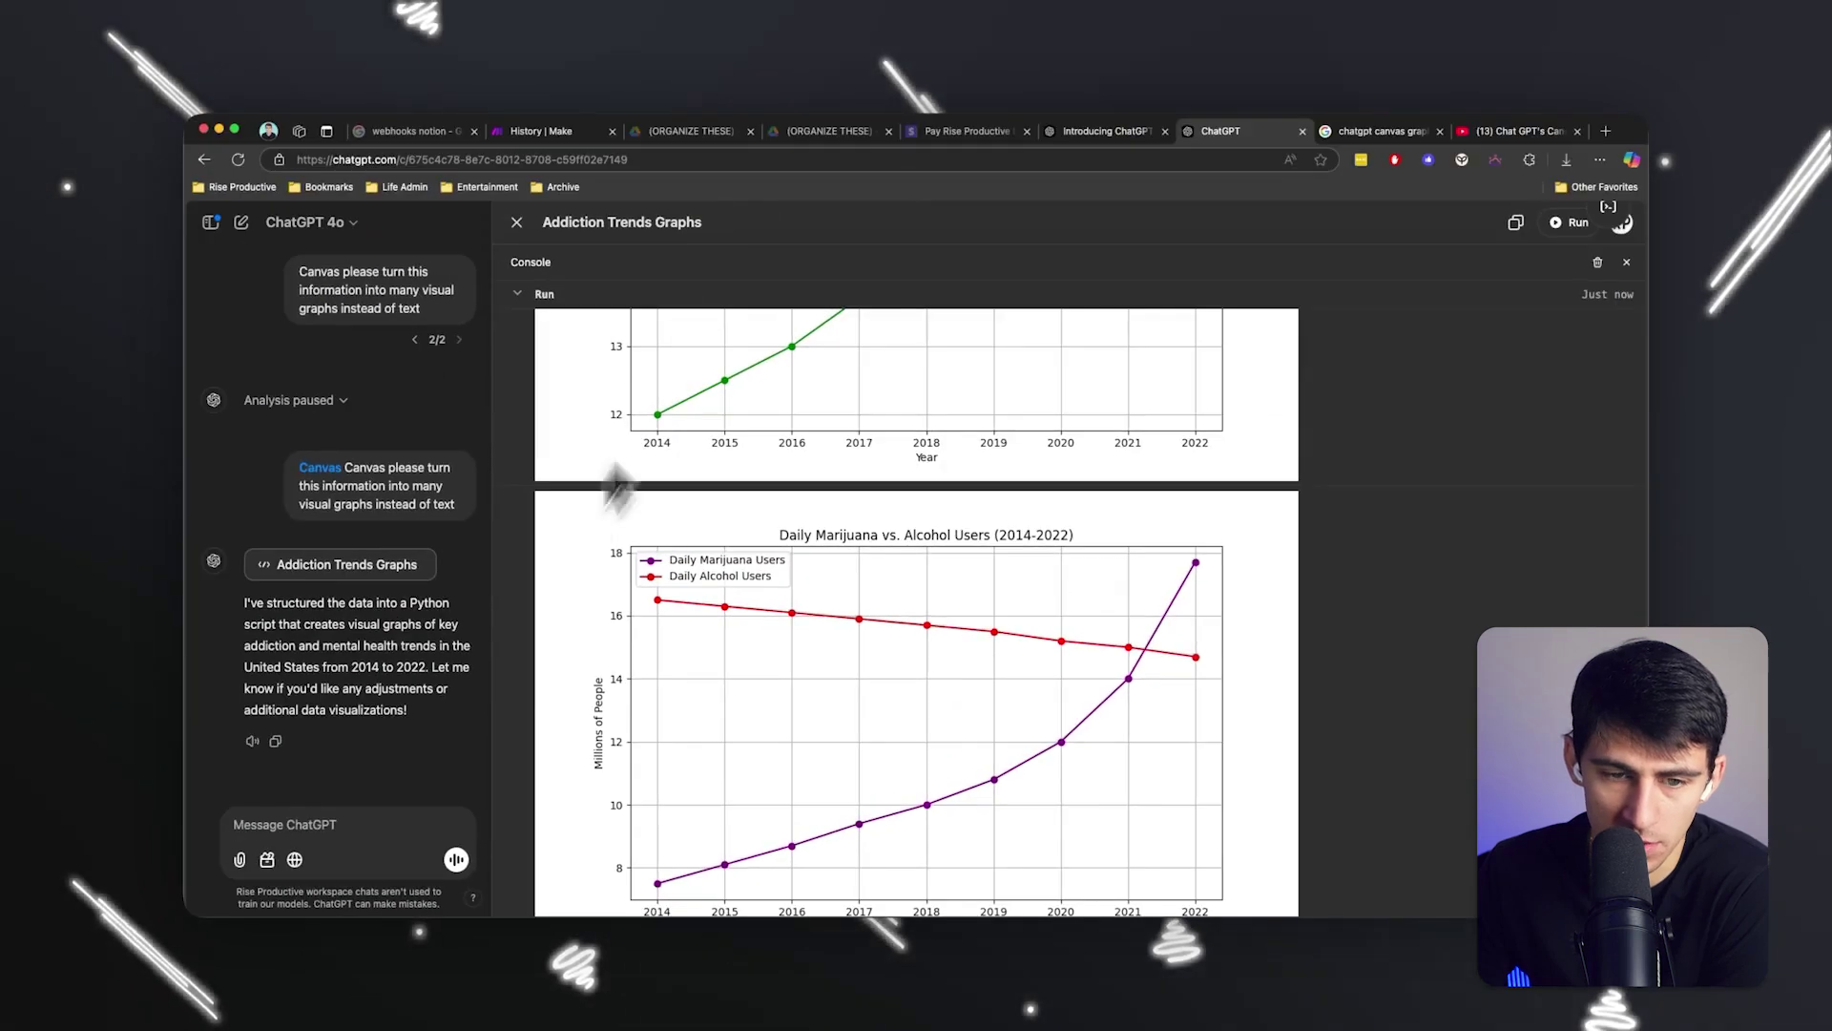
{"action": "scroll", "coordinate": [817, 382], "scroll_direction": "up", "scroll_amount": 10}
{"action": "scroll", "coordinate": [834, 427], "scroll_direction": "down", "scroll_amount": 5}
{"action": "scroll", "coordinate": [839, 409], "scroll_direction": "up", "scroll_amount": 5}
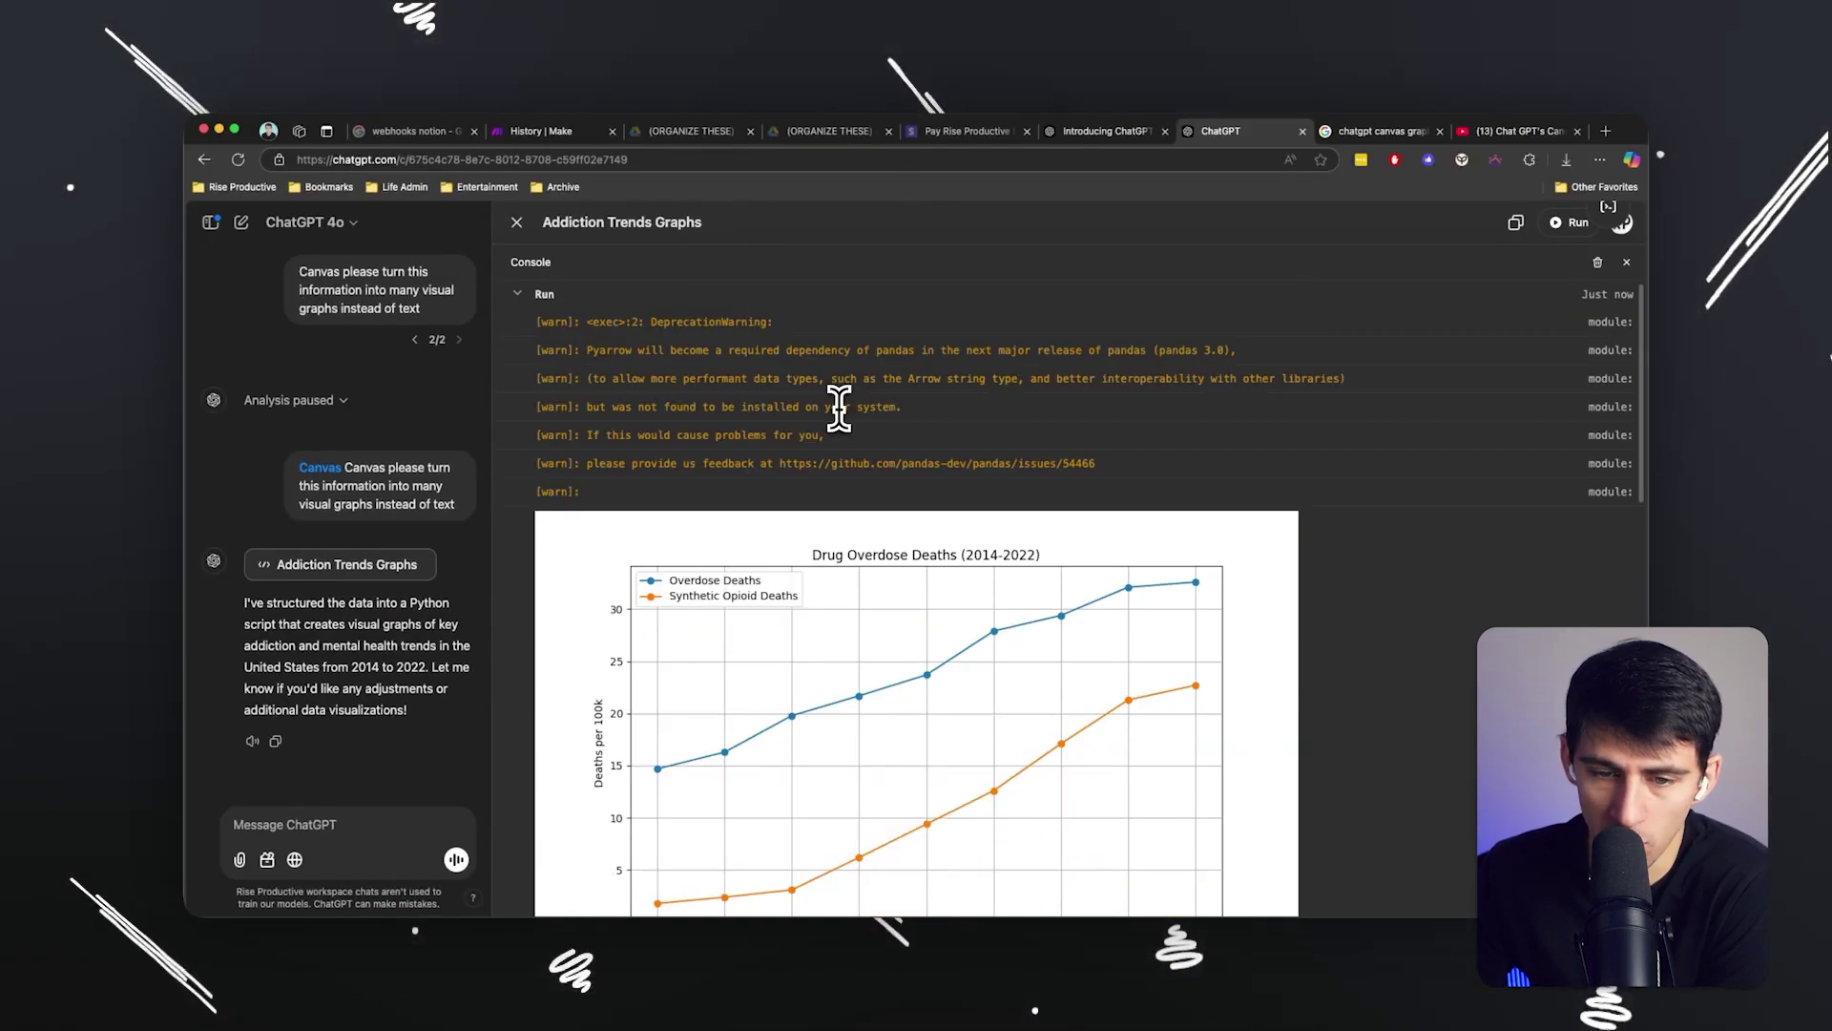
{"action": "left_click_drag", "start_coordinate": [572, 266], "coordinate": [585, 876]}
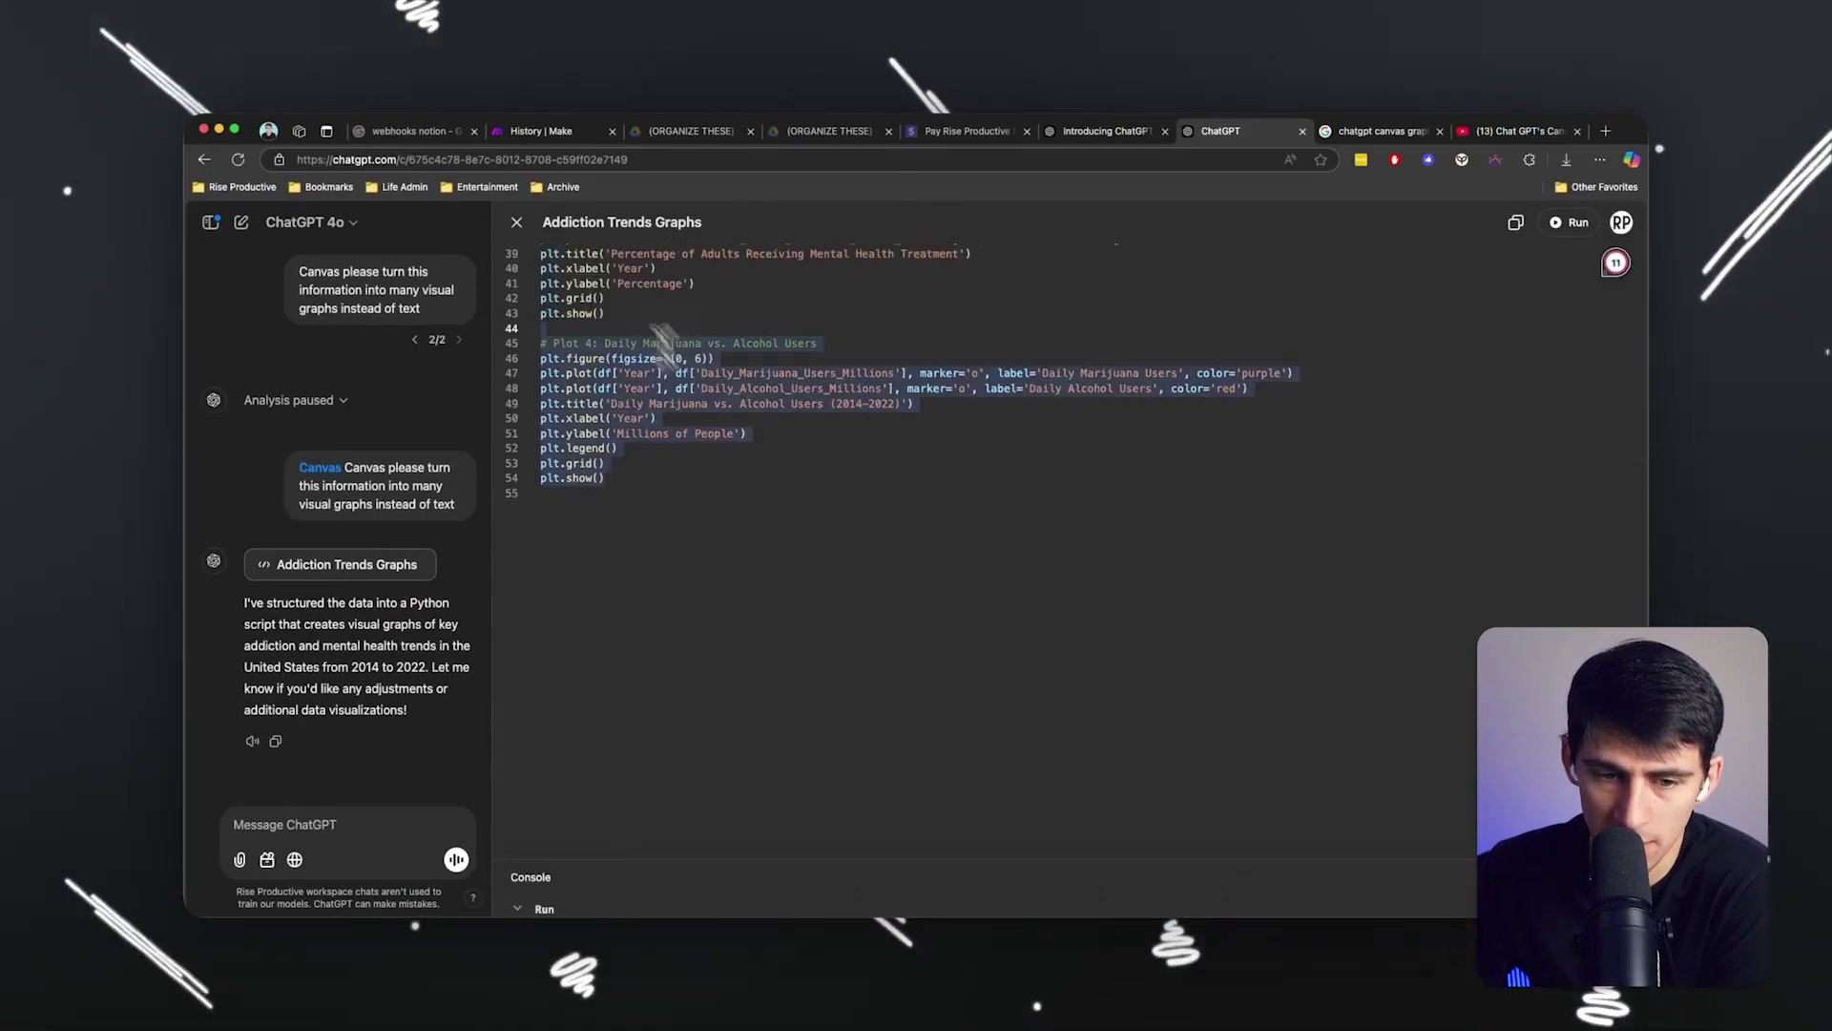
{"action": "left_click", "coordinate": [711, 387]}
Select nearly the whole script, open an edit request, then dismiss it and deselect the code.
{"action": "scroll", "coordinate": [714, 468], "scroll_direction": "up", "scroll_amount": 5}
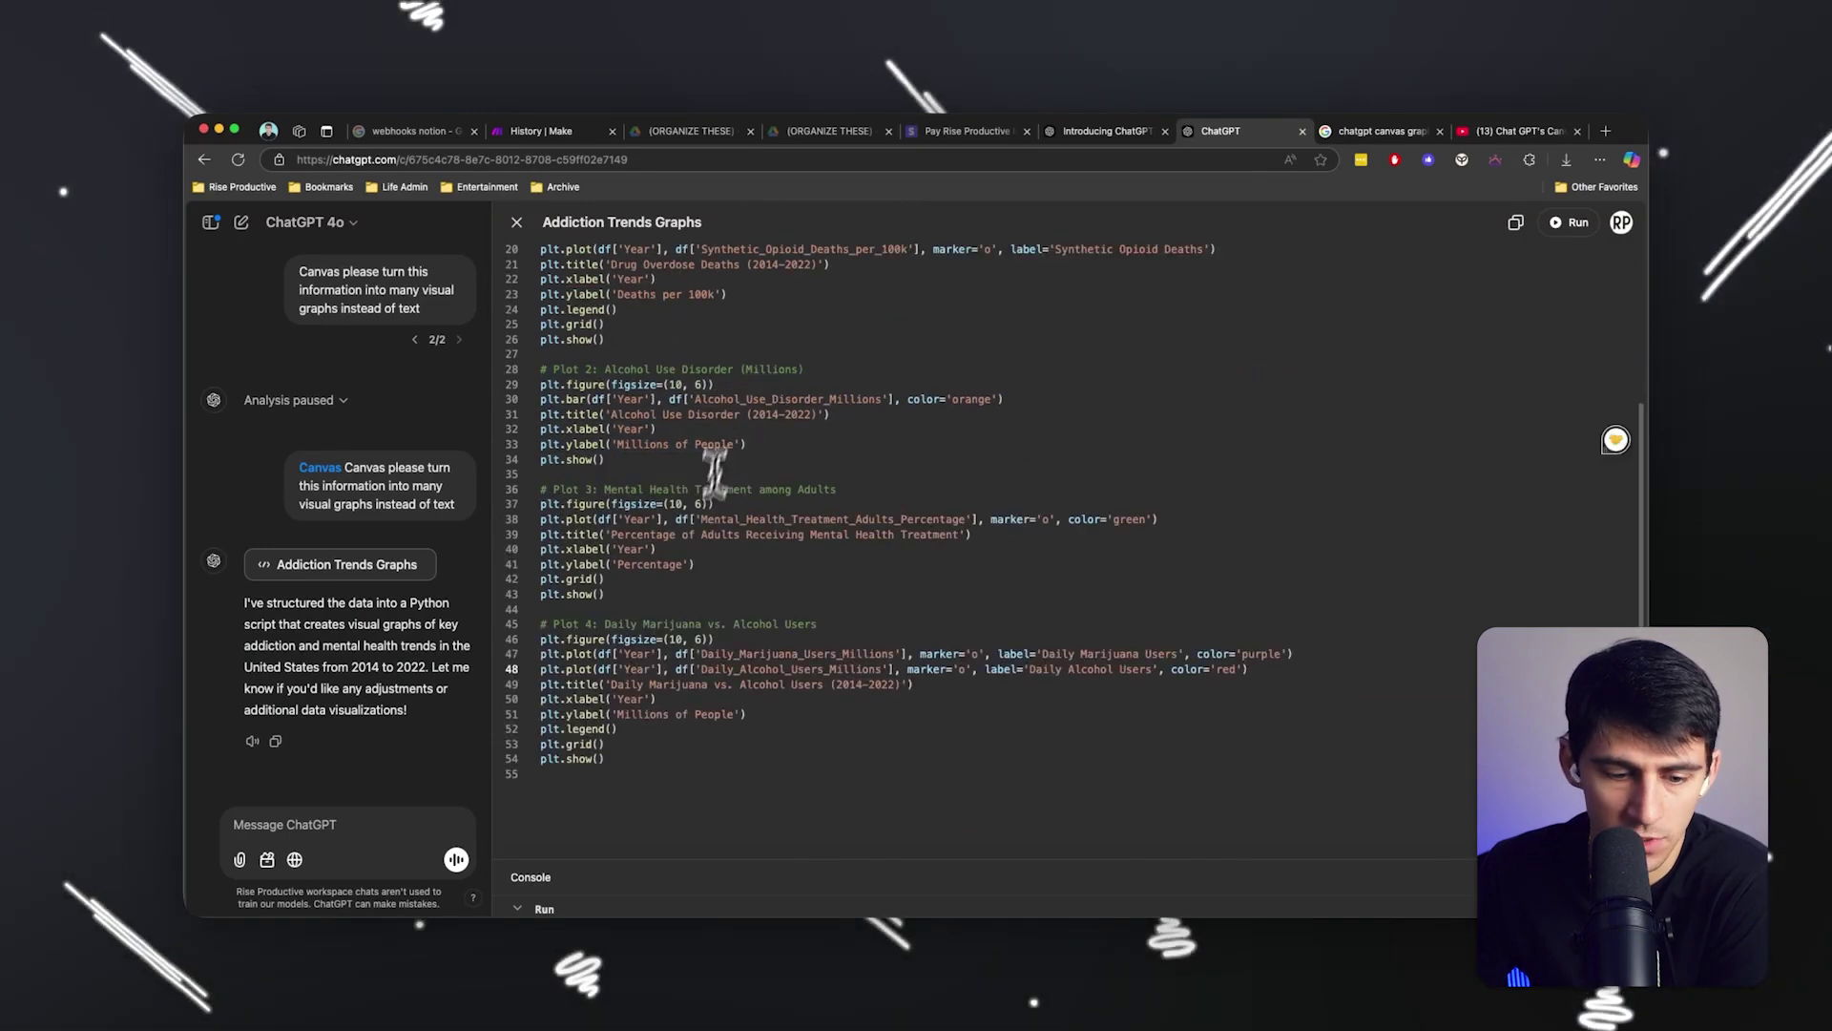
{"action": "left_click_drag", "start_coordinate": [640, 757], "coordinate": [611, 348]}
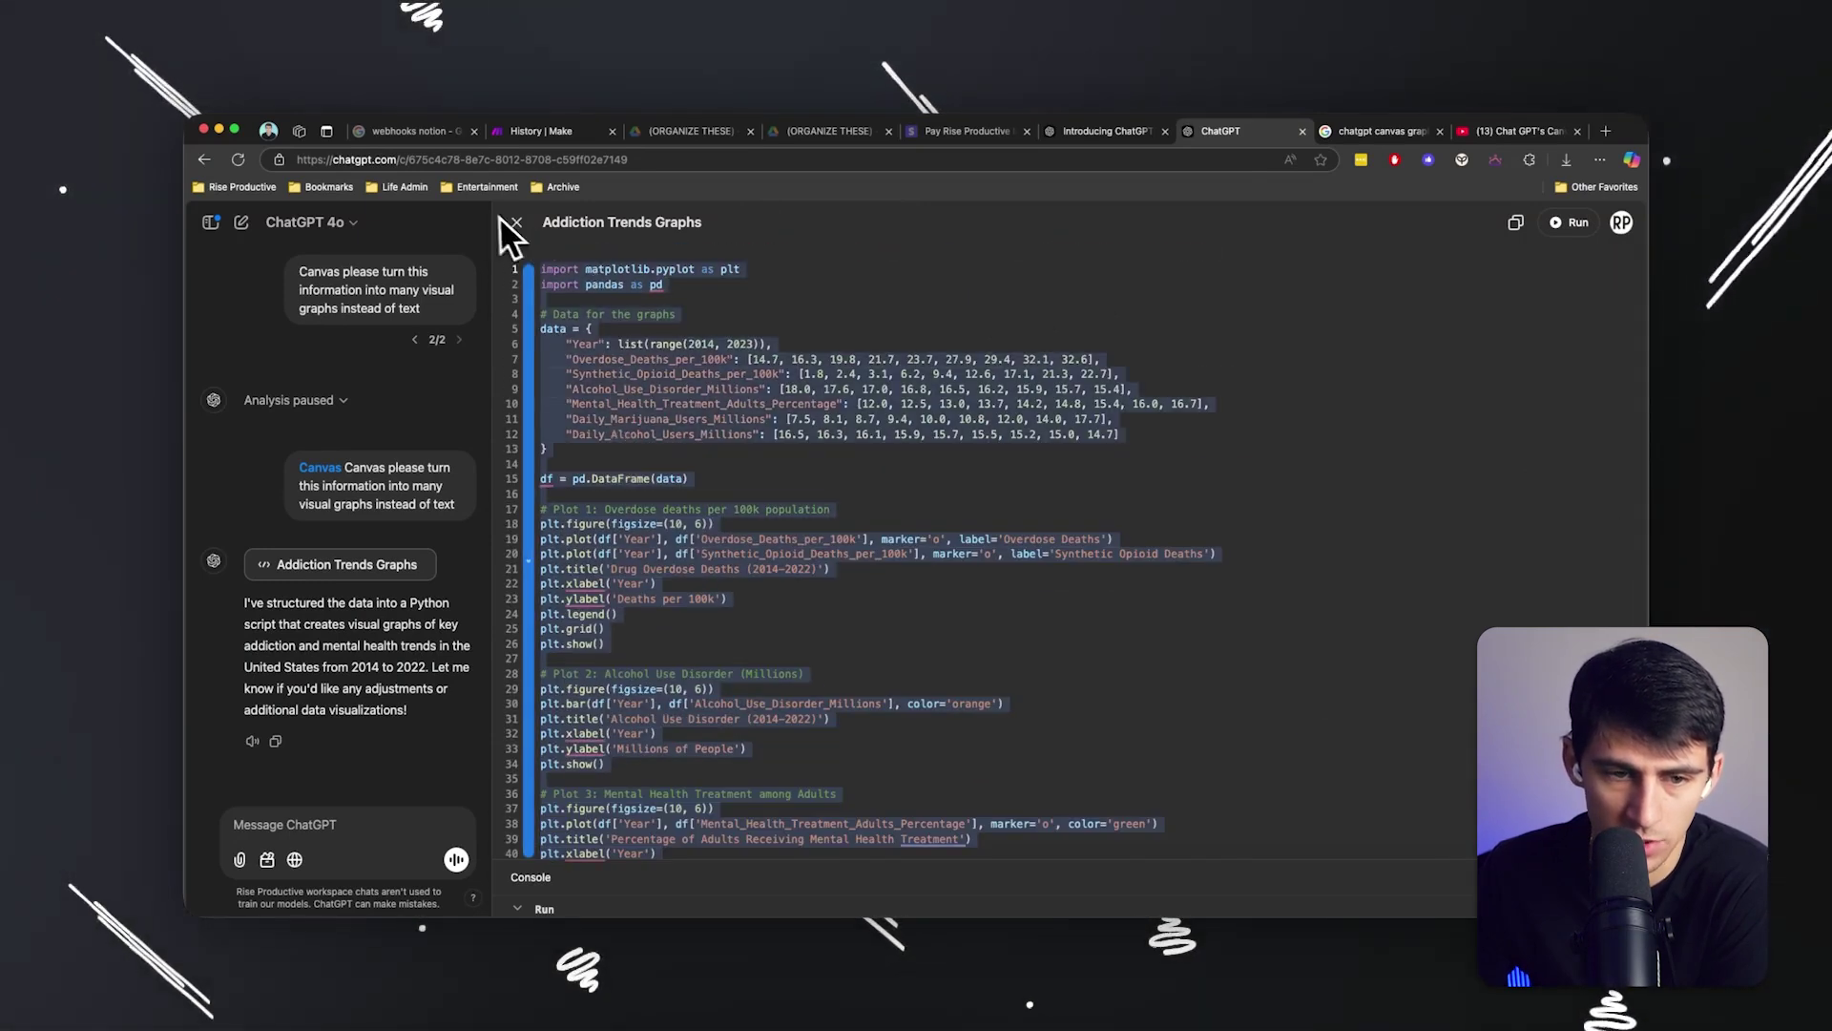
{"action": "left_click", "coordinate": [591, 298]}
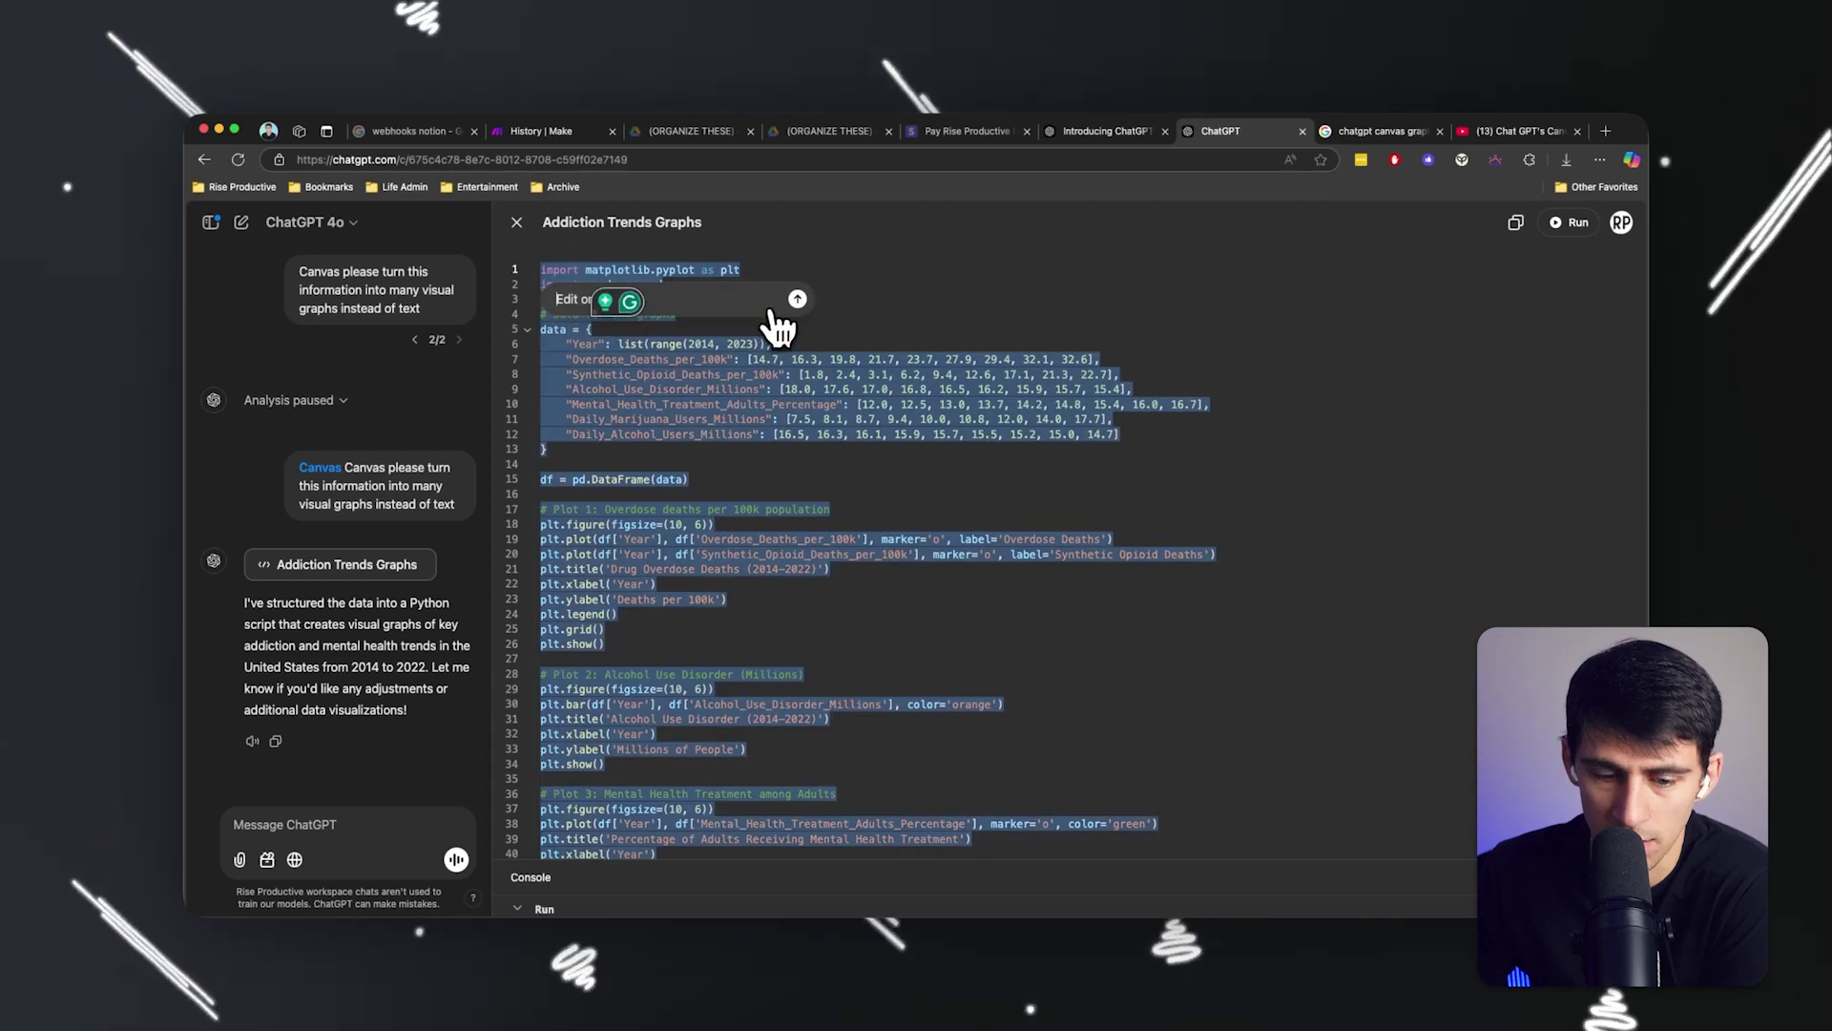
{"action": "left_click", "coordinate": [829, 589]}
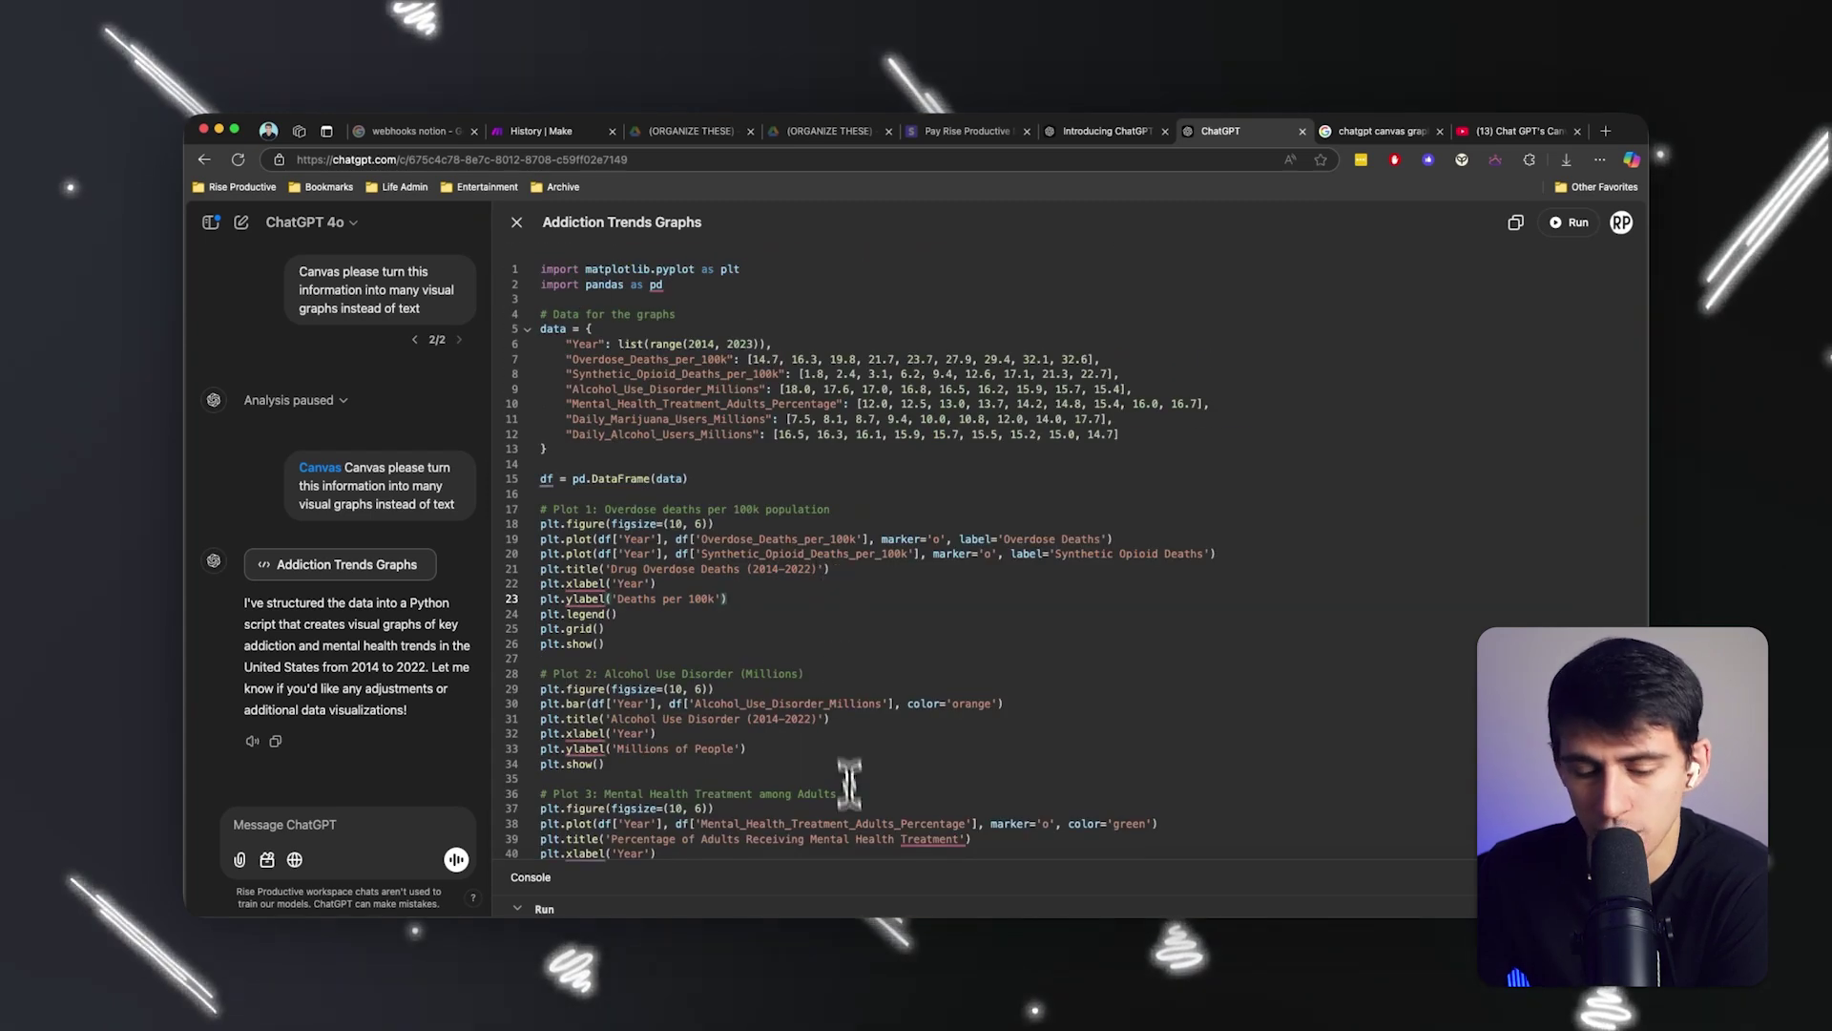
Copy the Drug Overdose Deaths chart image from the console output.
{"action": "right_click", "coordinate": [573, 856]}
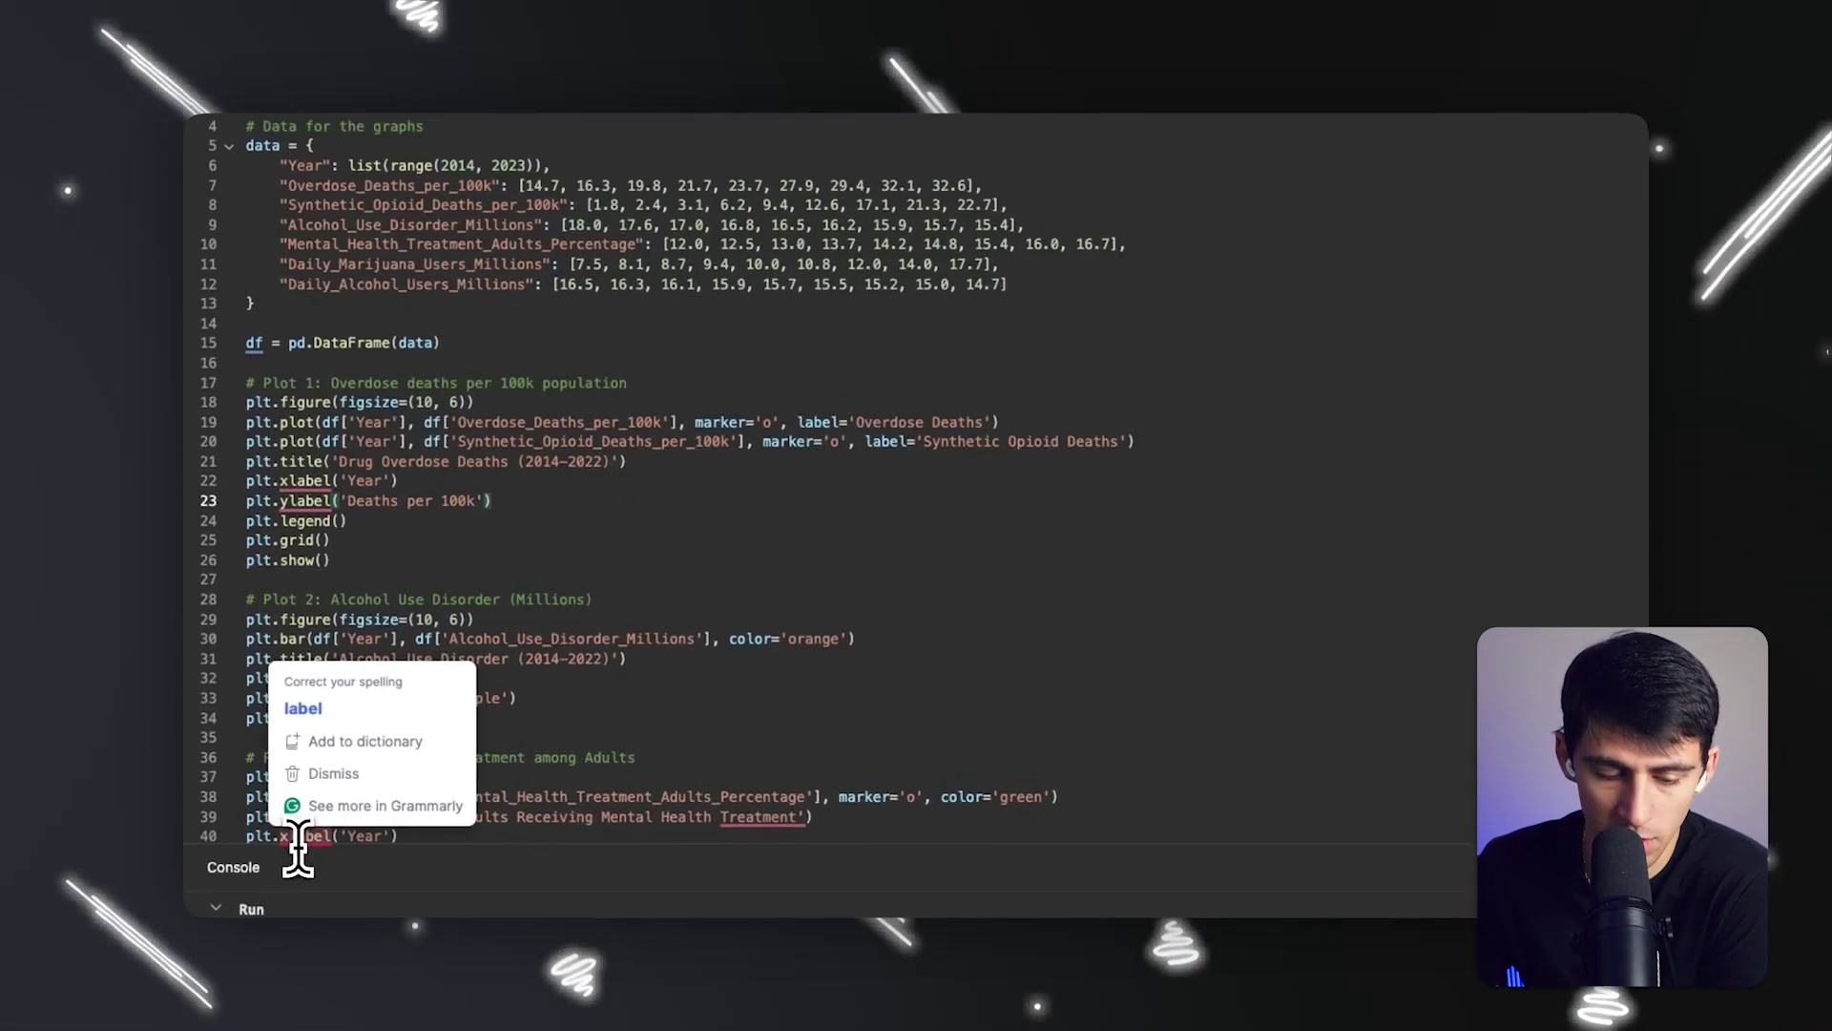
{"action": "left_click", "coordinate": [707, 863]}
{"action": "right_click", "coordinate": [576, 385]}
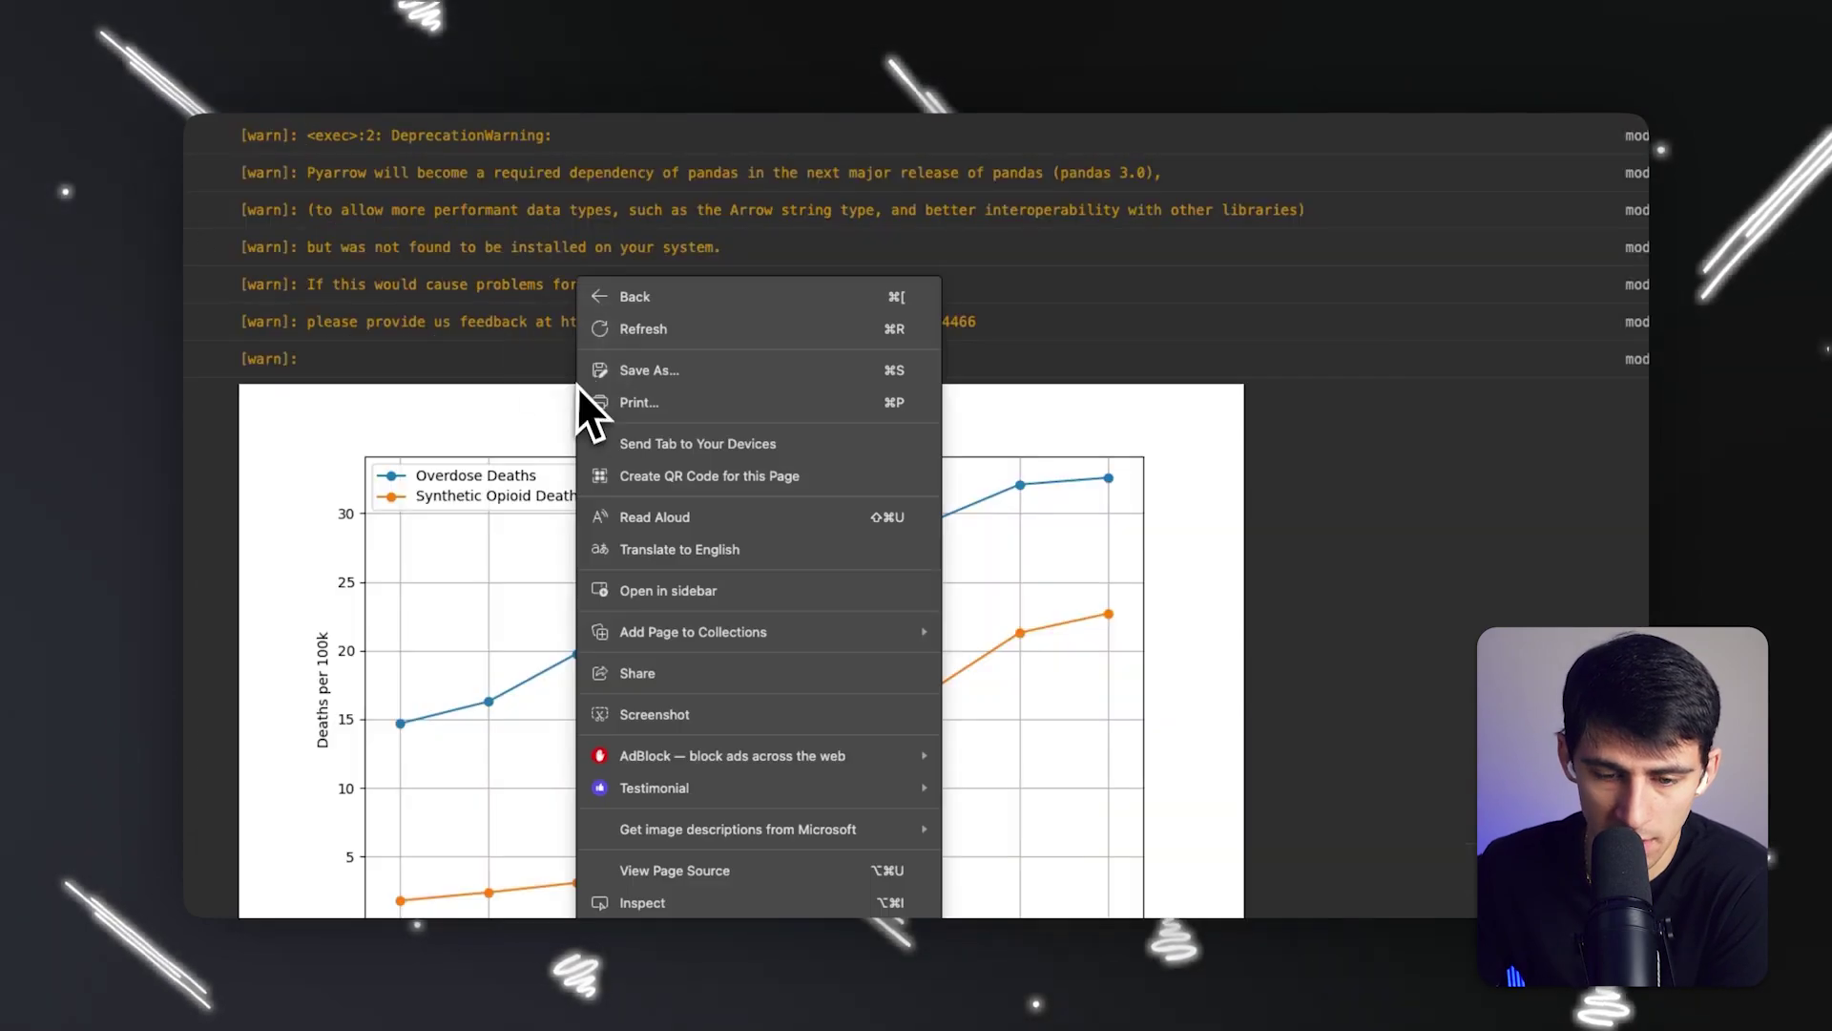
{"action": "right_click", "coordinate": [554, 382]}
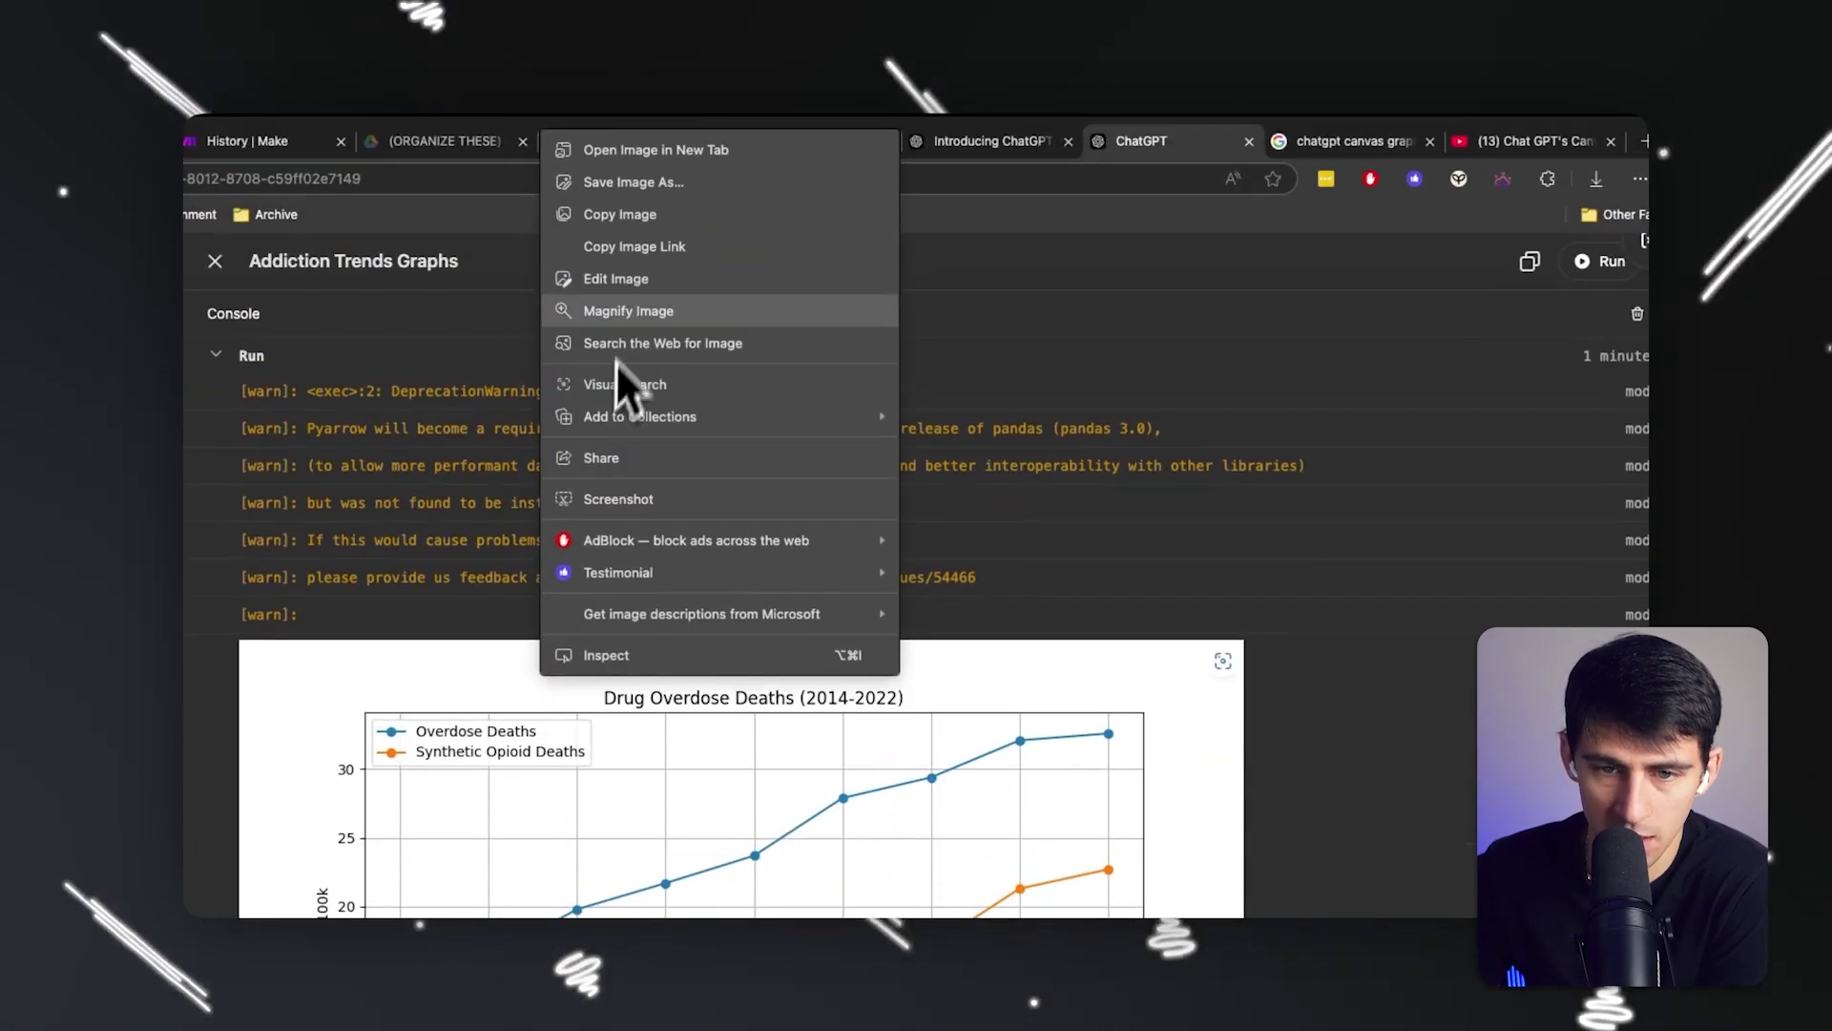
{"action": "left_click", "coordinate": [633, 214]}
Paste the copied chart into a new browser tab to view it standalone.
{"action": "key", "text": "super+t"}
{"action": "key", "text": "super+v"}
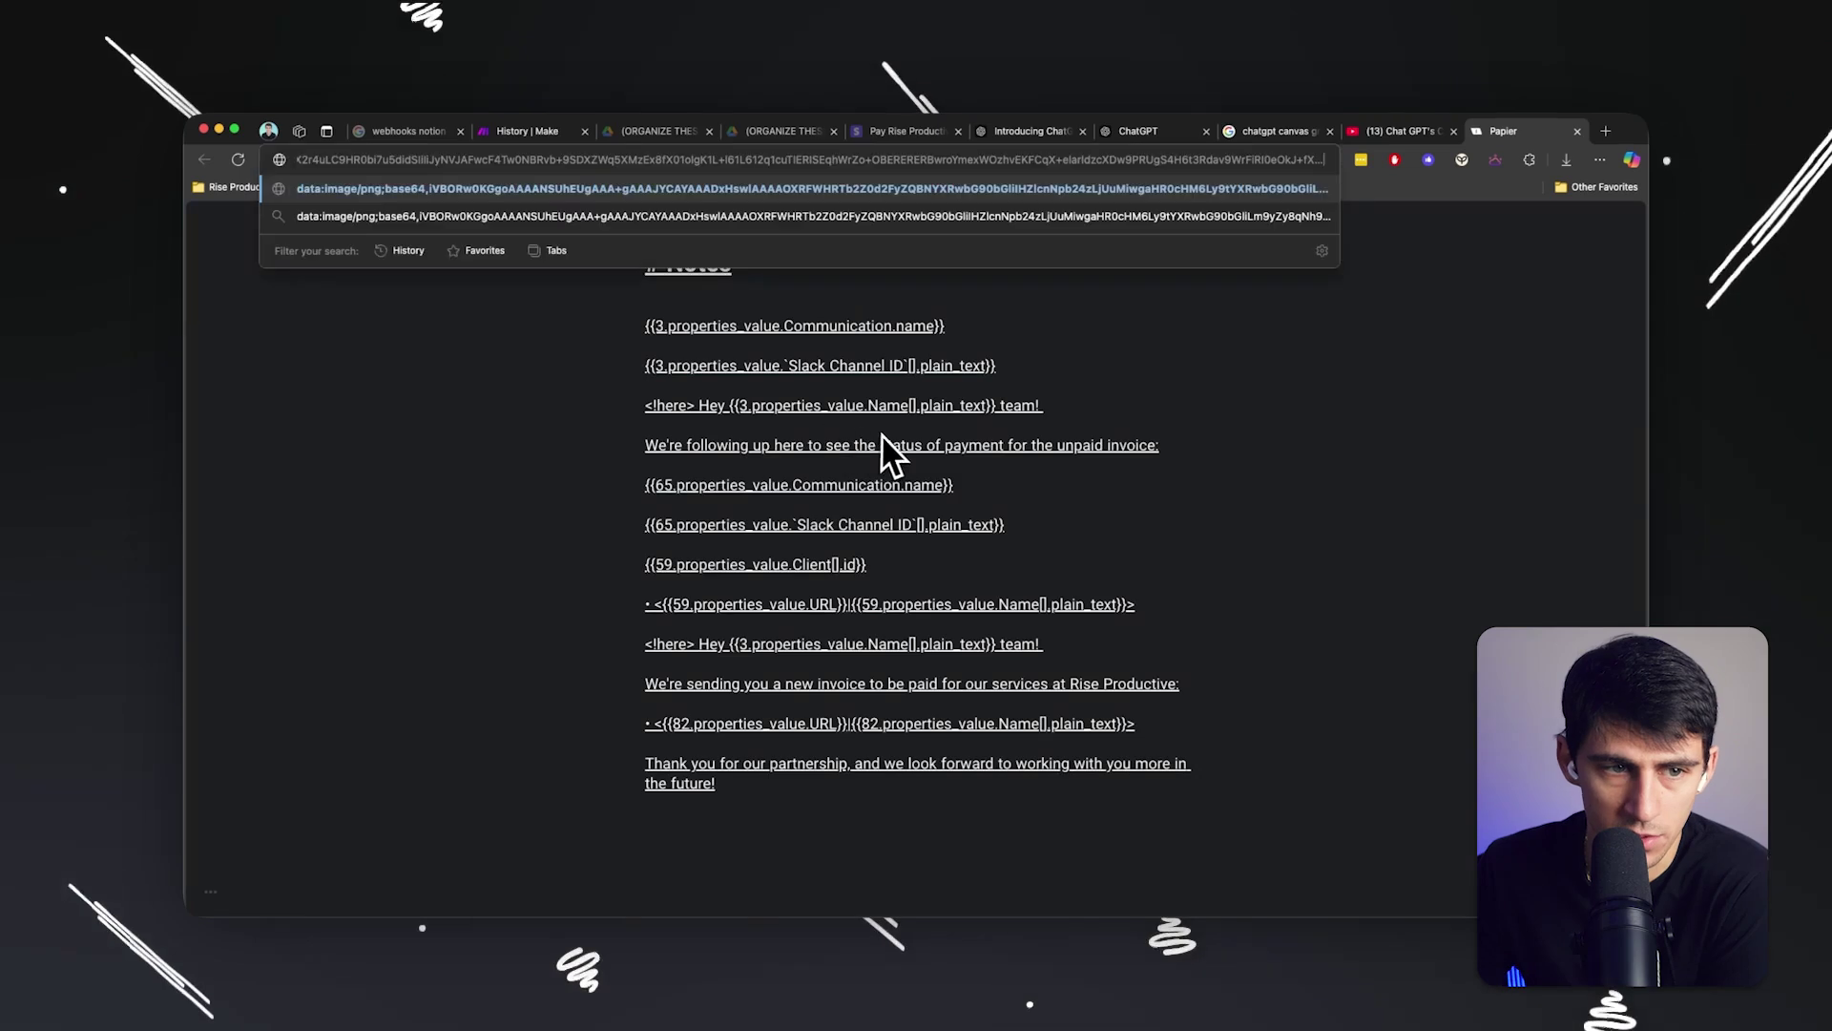
{"action": "key", "text": "Return"}
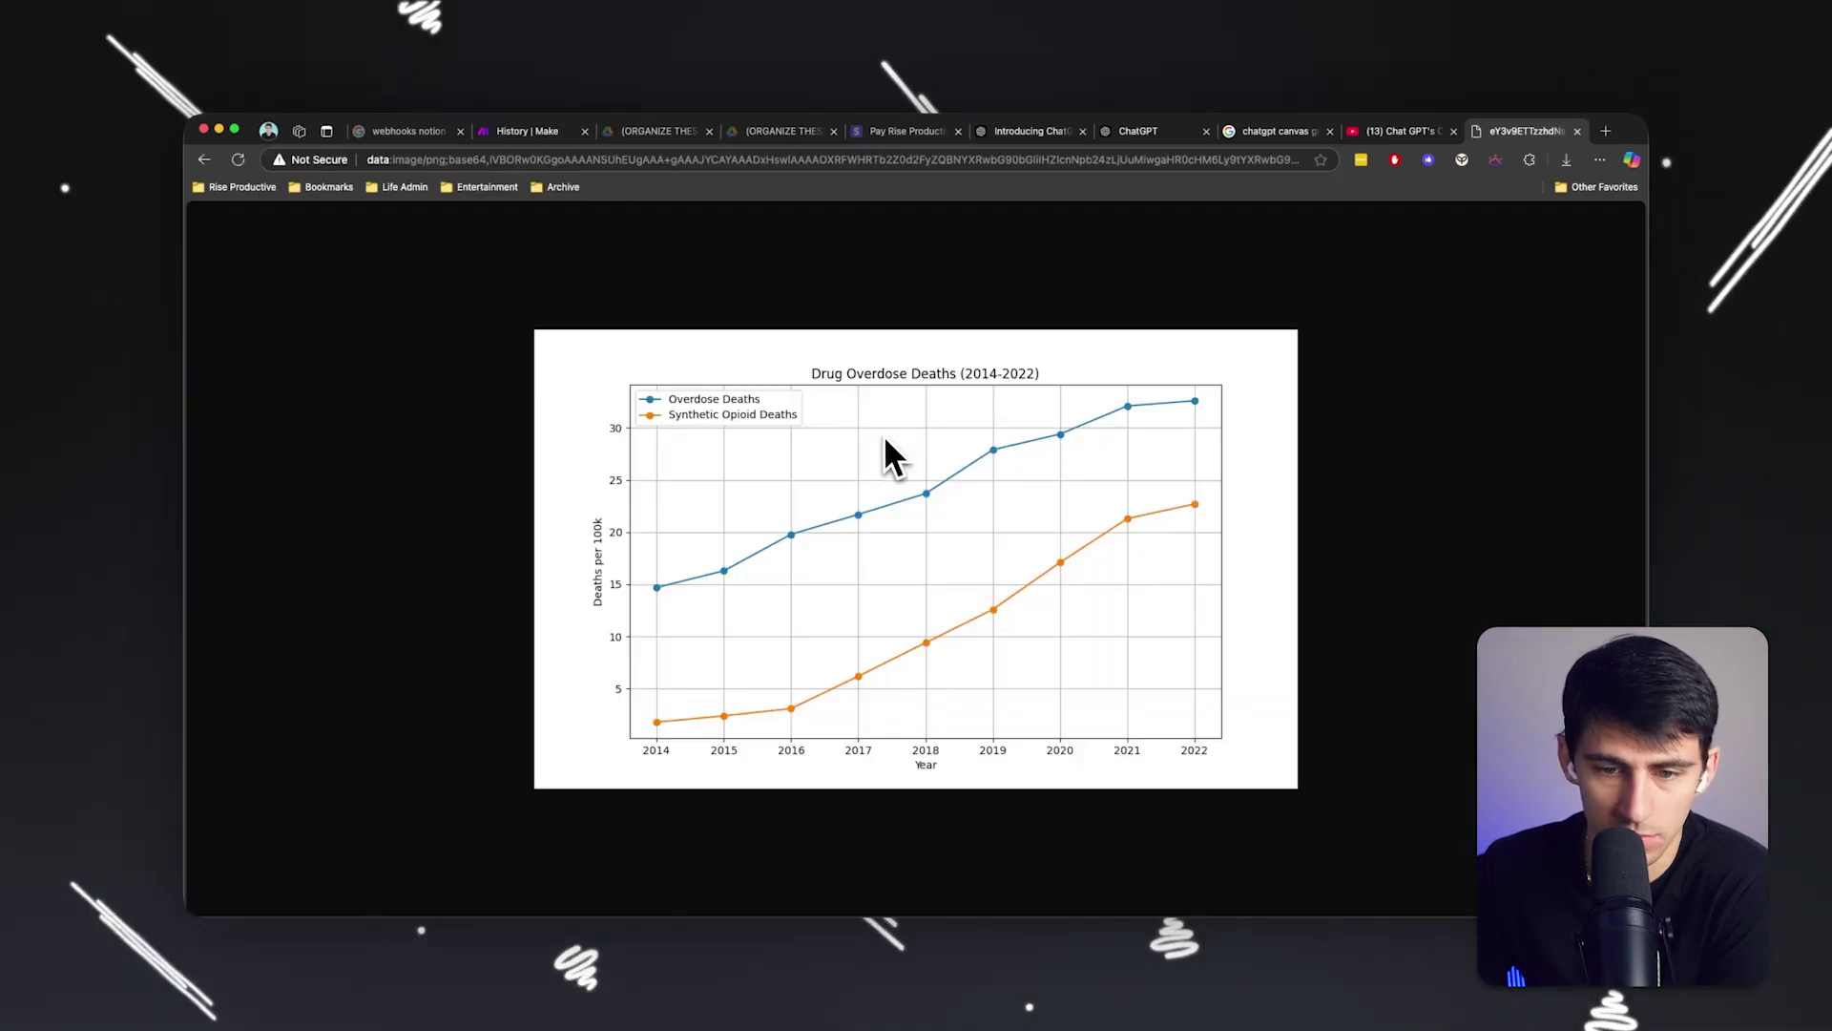
{"action": "right_click", "coordinate": [1160, 506]}
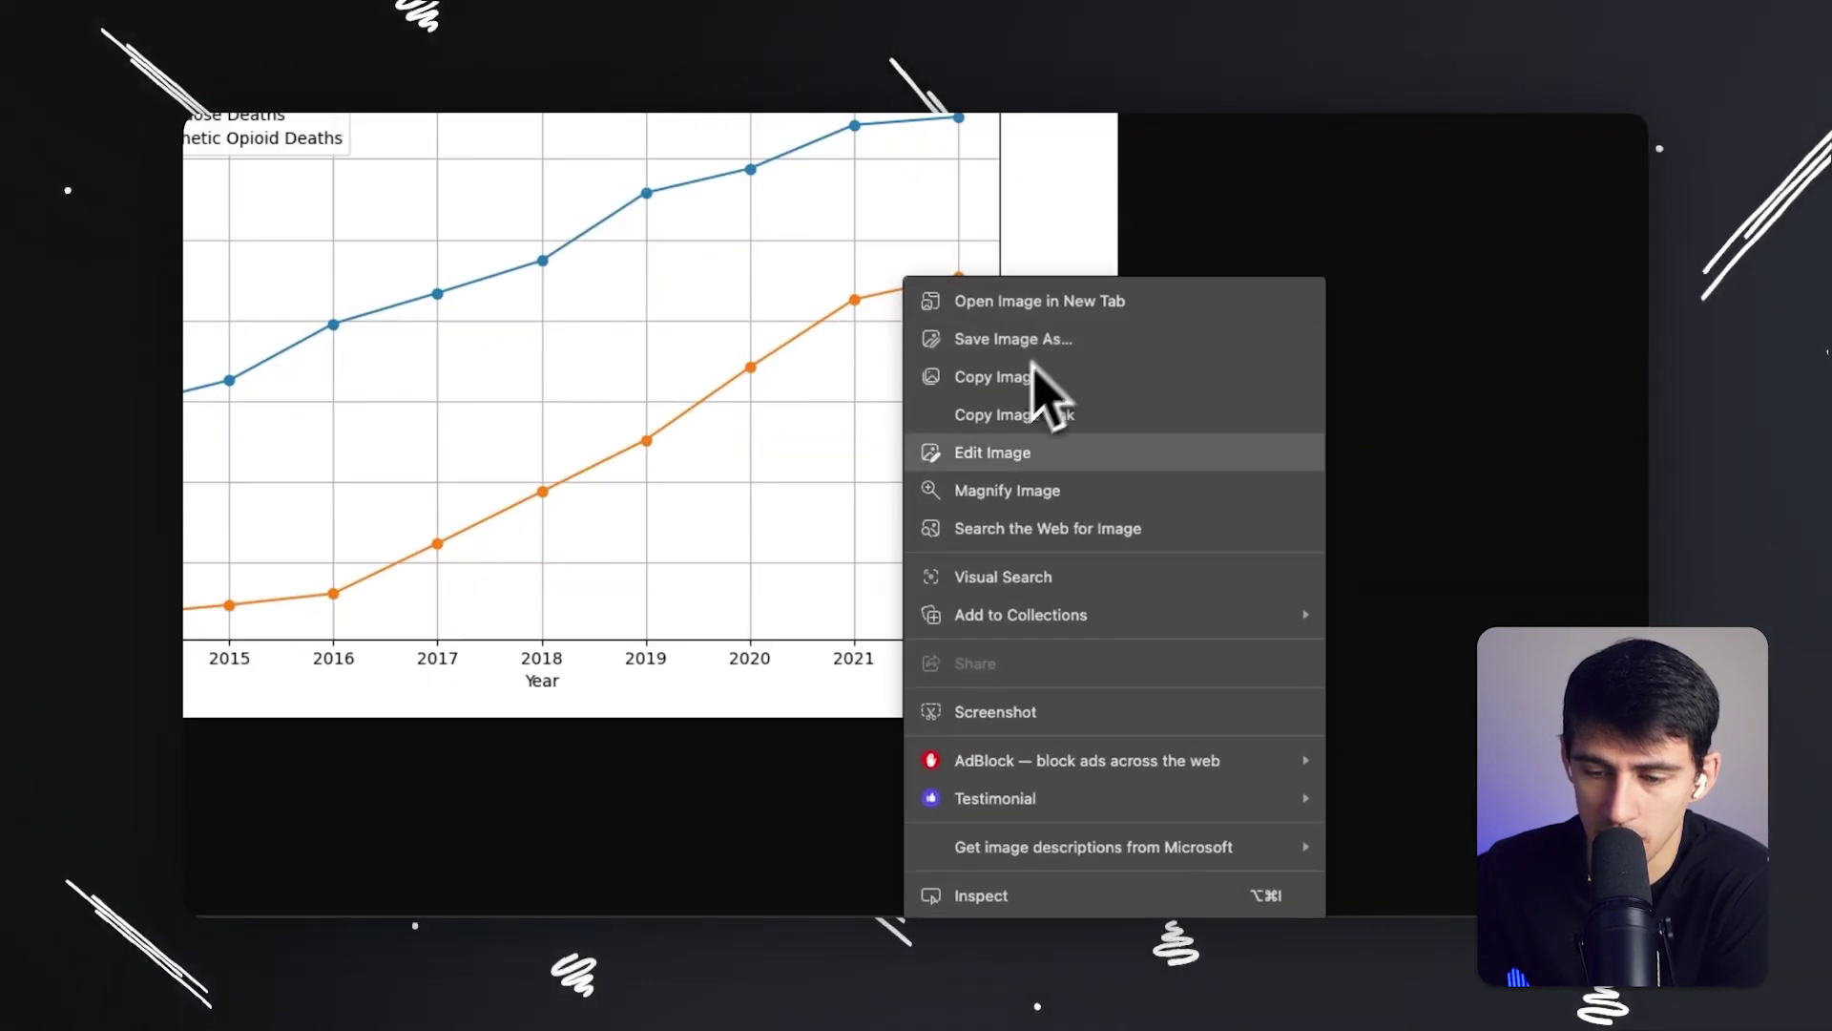
{"action": "left_click", "coordinate": [997, 376]}
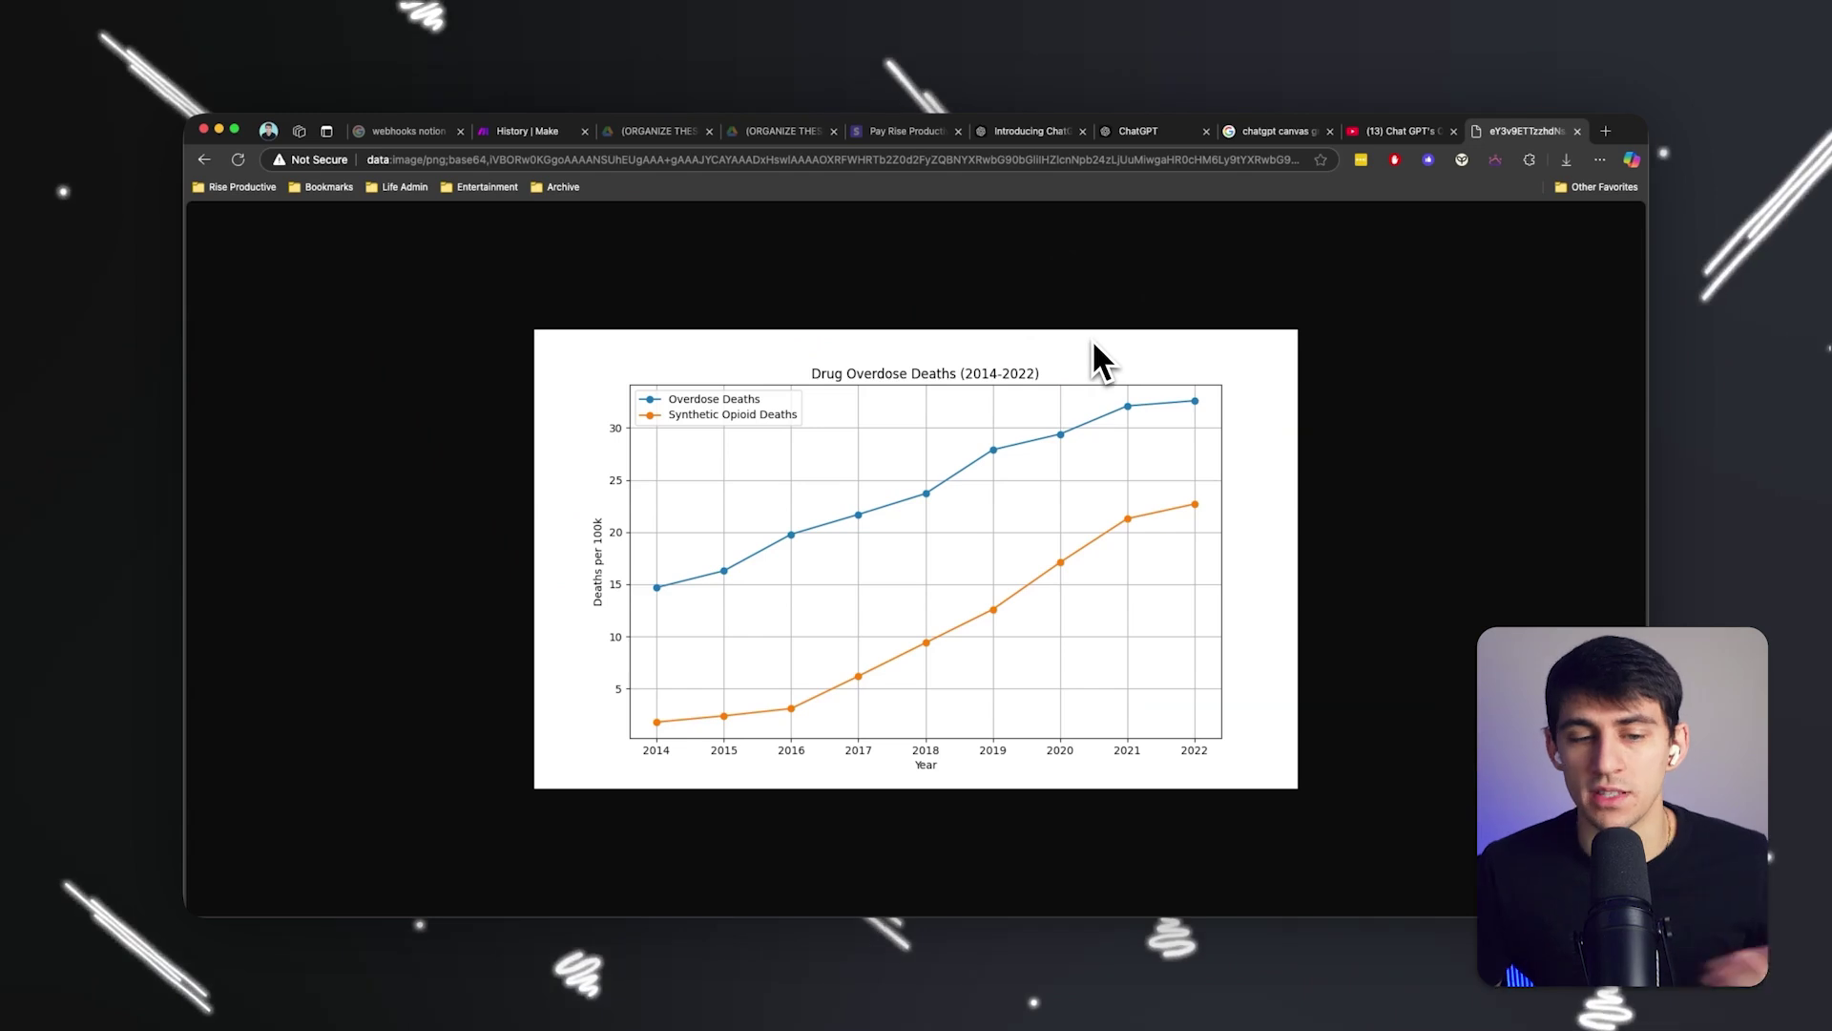